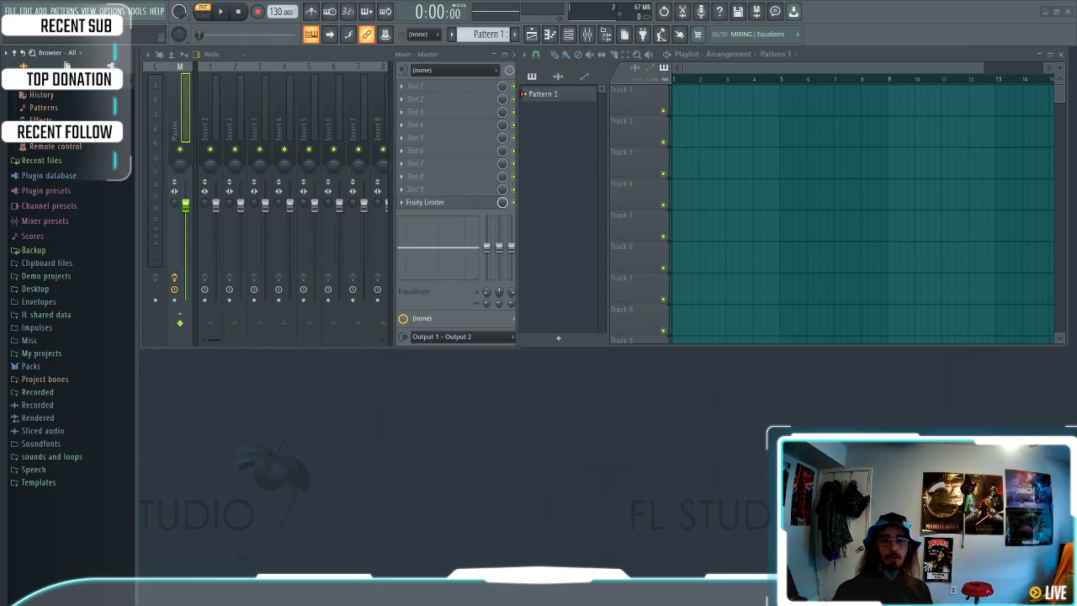
Switch to the Chrome browser and search Google for "focusrite 2i2 driver"
left_click_drag(1076, 94, 438, 1)
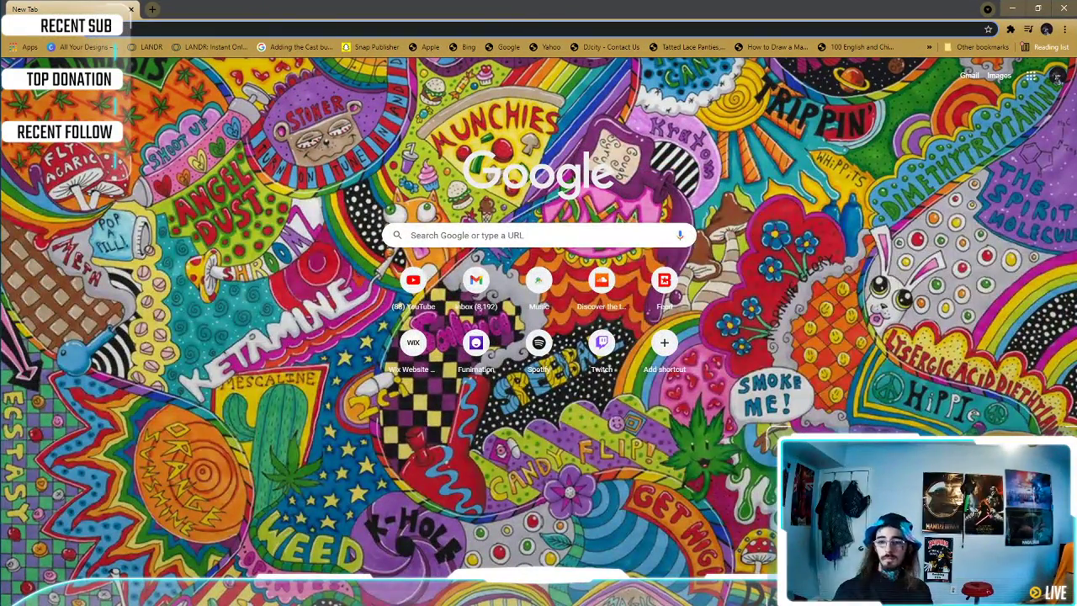
left_click(312, 30)
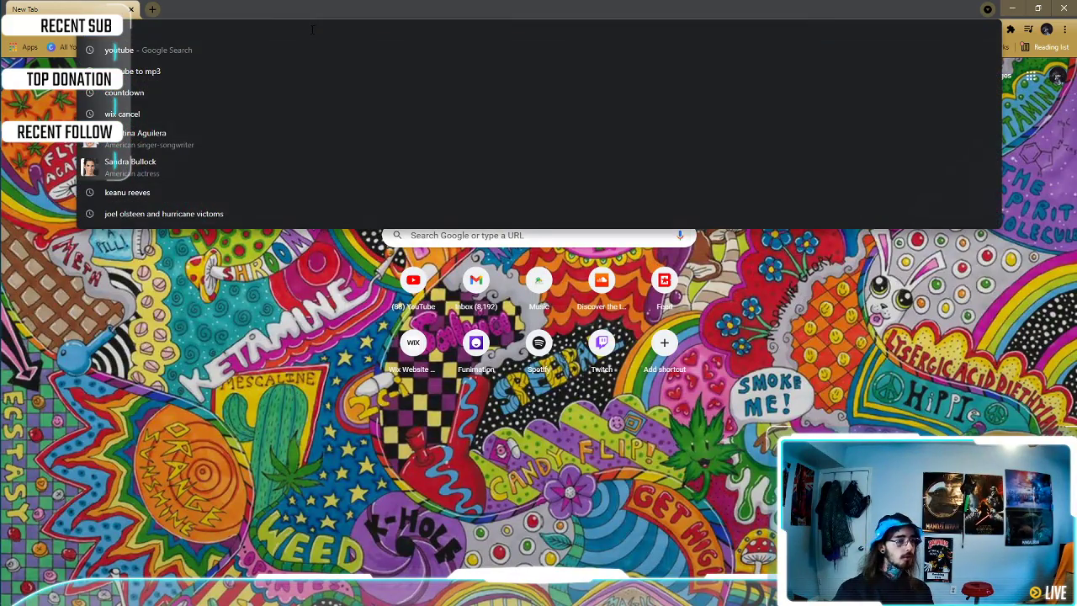
type("fo")
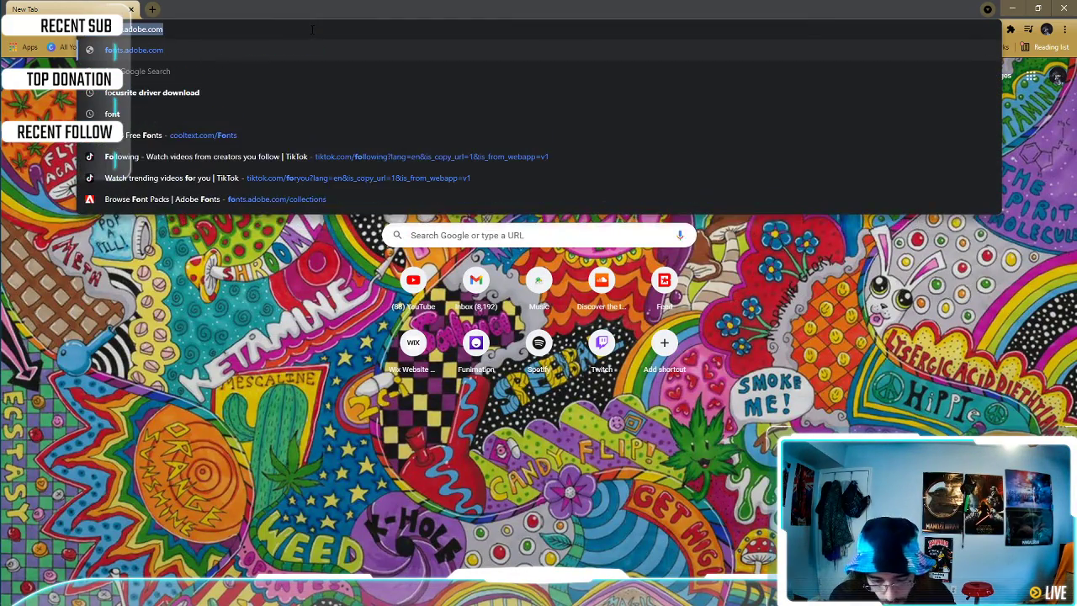
type("cusrit")
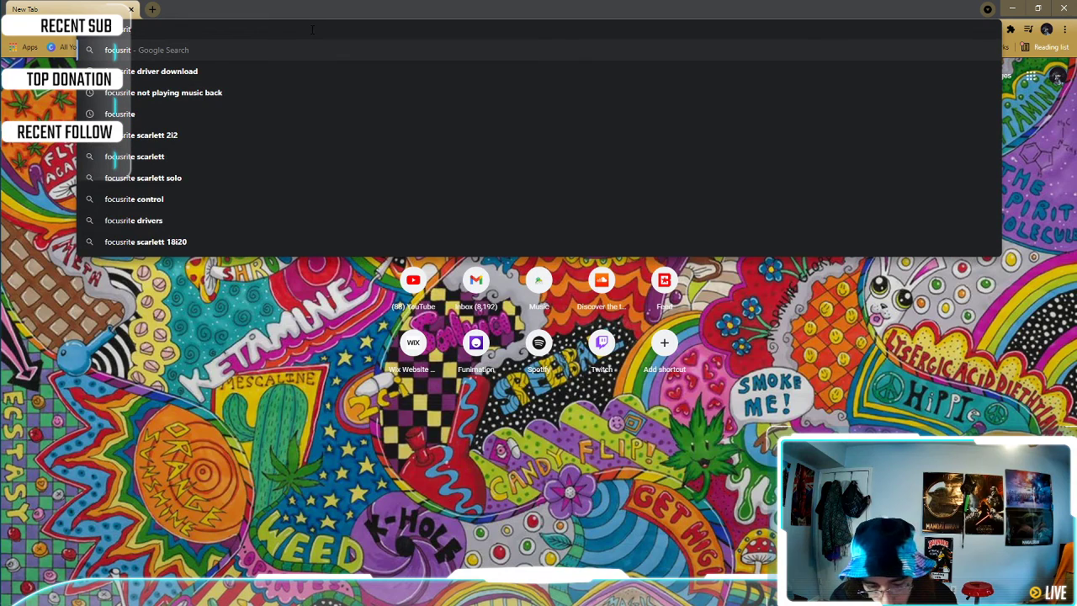
type("e")
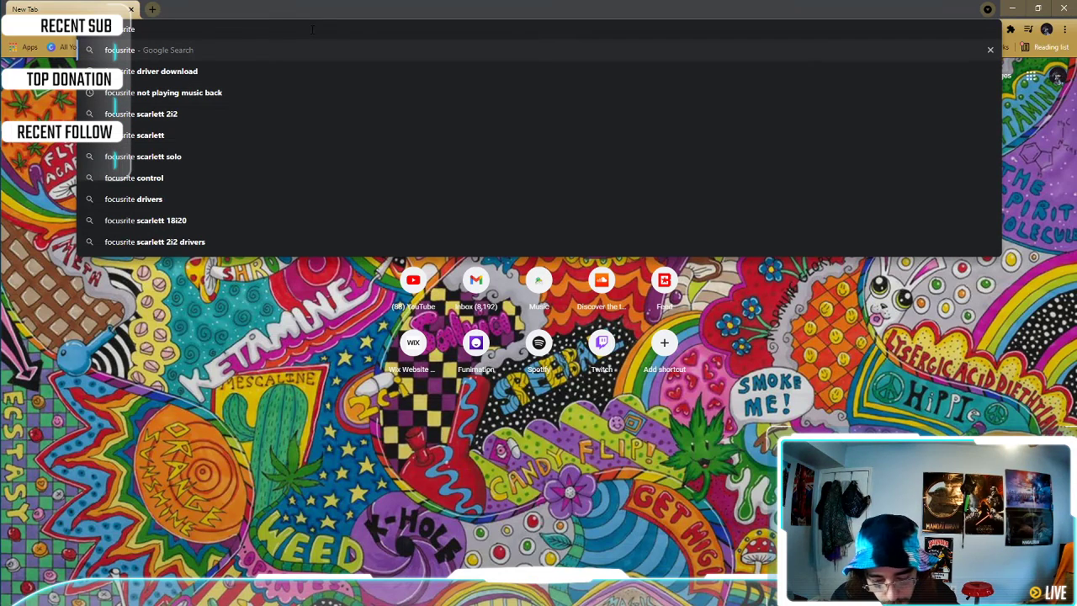
type(" 2i2")
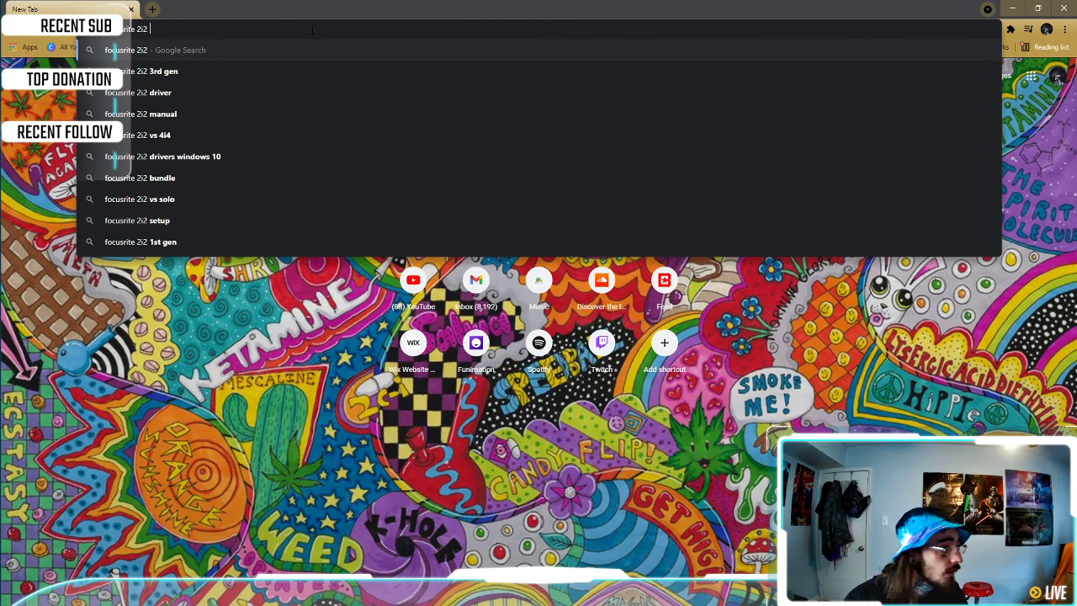
left_click(218, 92)
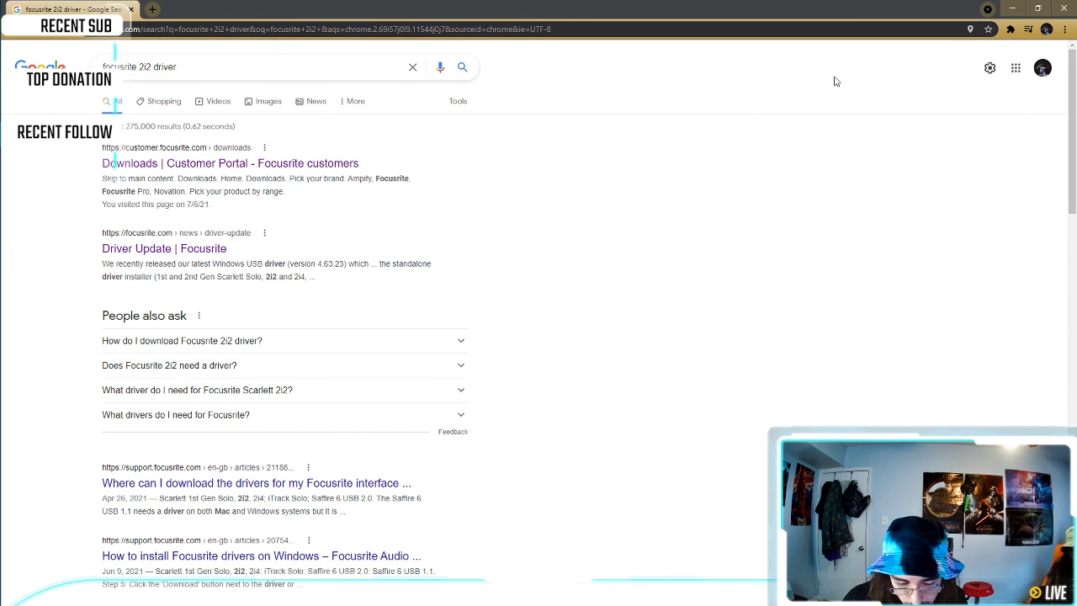
Enlarge the search results page to 200% zoom
key("ctrl+k")
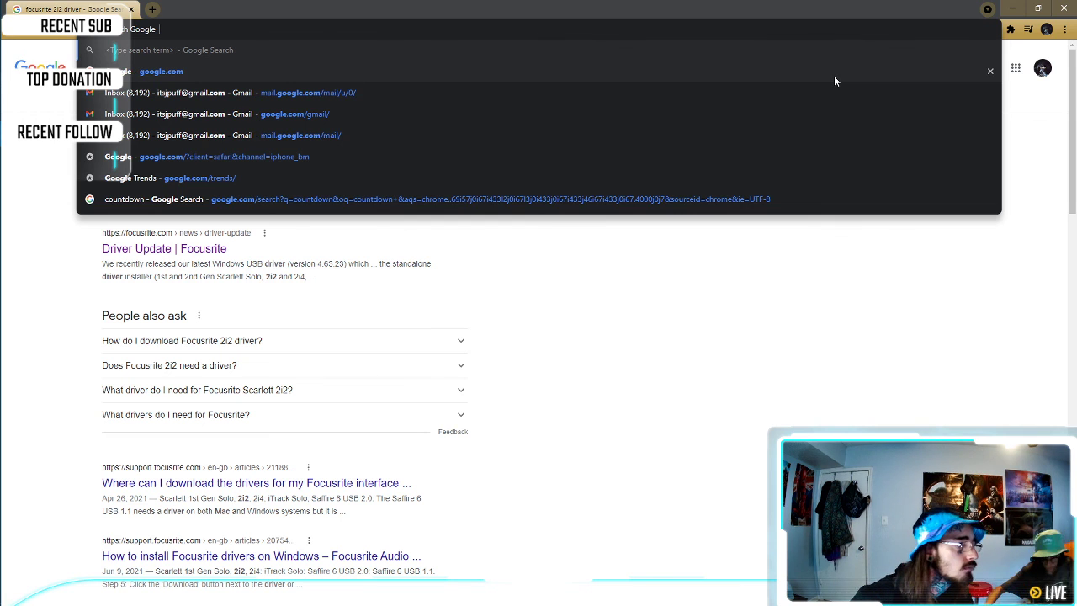
key("Escape")
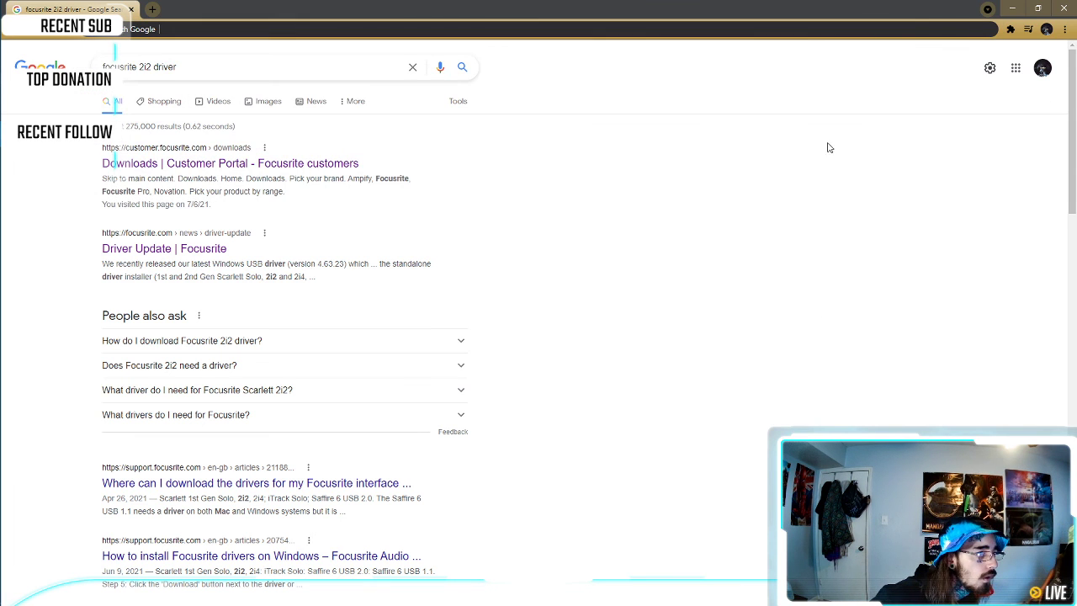
left_click(1066, 29)
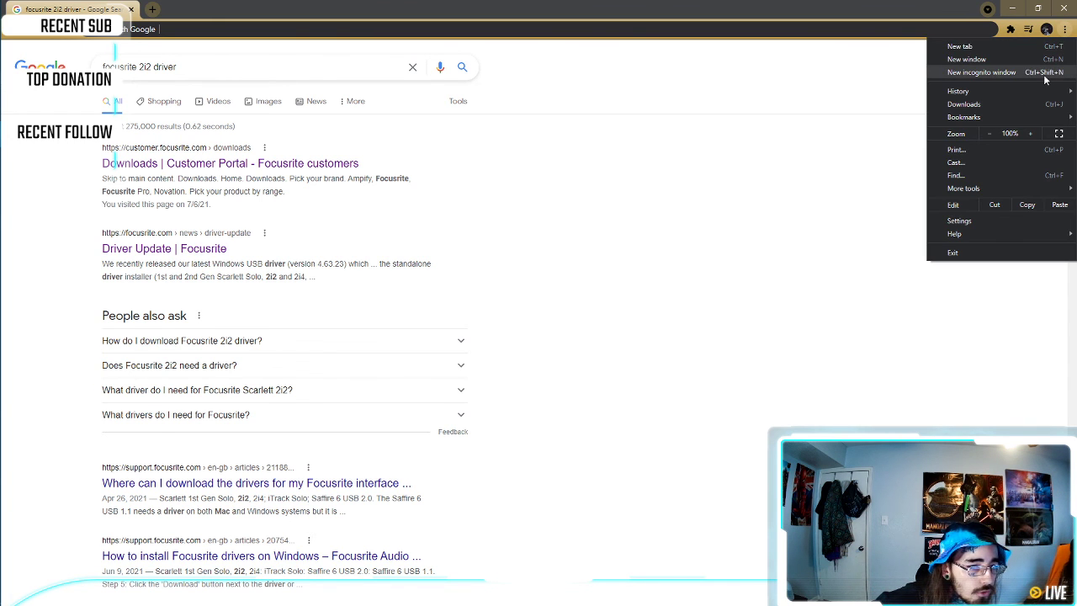
left_click(1034, 133)
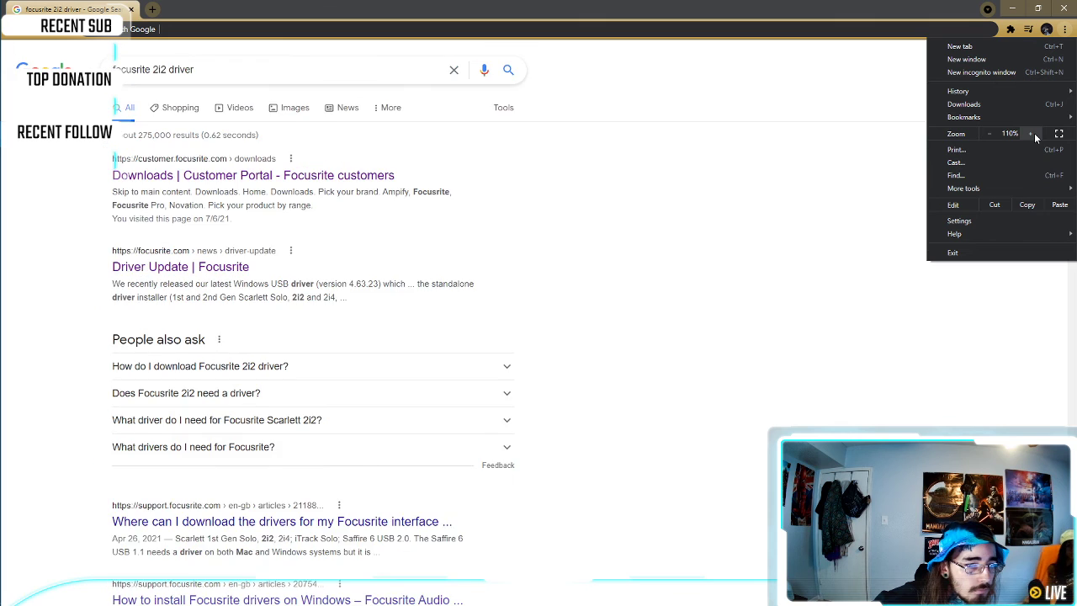
left_click(1034, 133)
left_click(1034, 133)
left_click(1034, 133)
left_click(1035, 133)
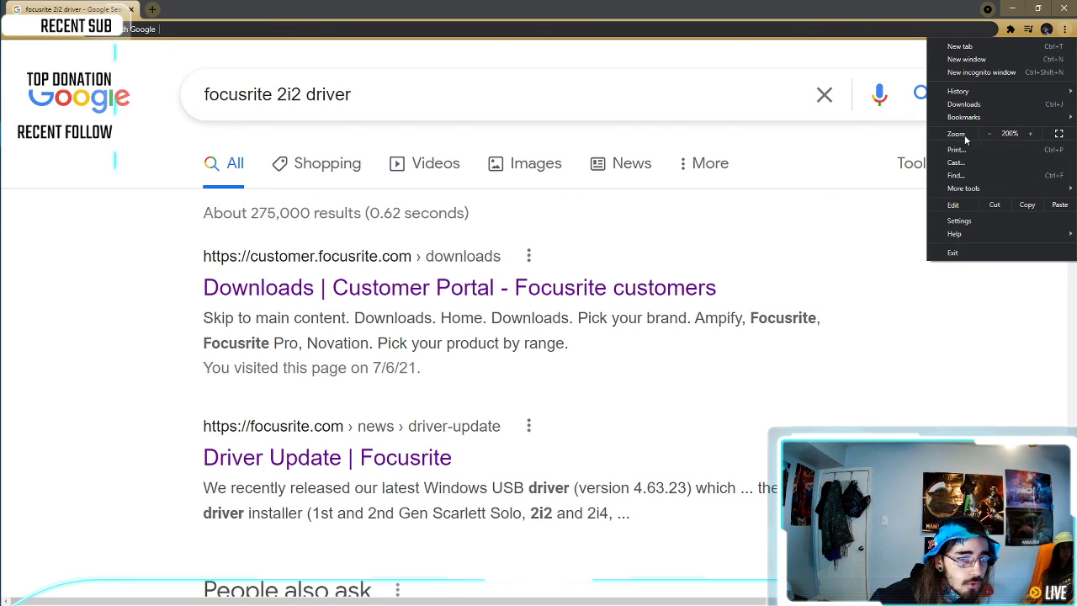
left_click(921, 278)
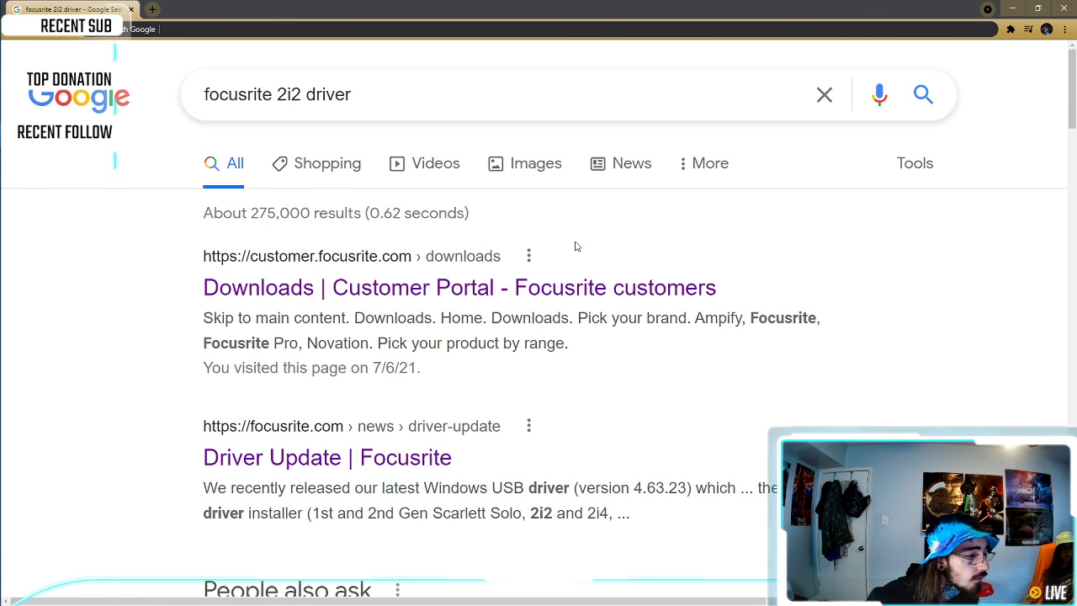
Open the Focusrite Customer Portal downloads page from the search results and enlarge it to 150% zoom
scroll(577, 248, "down", 2)
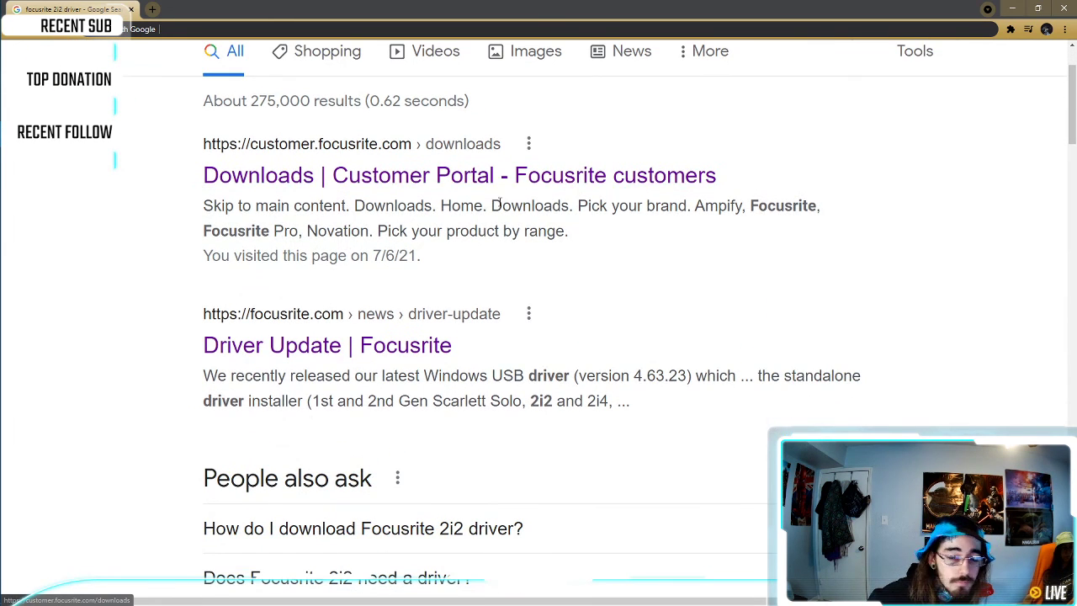
left_click(477, 179)
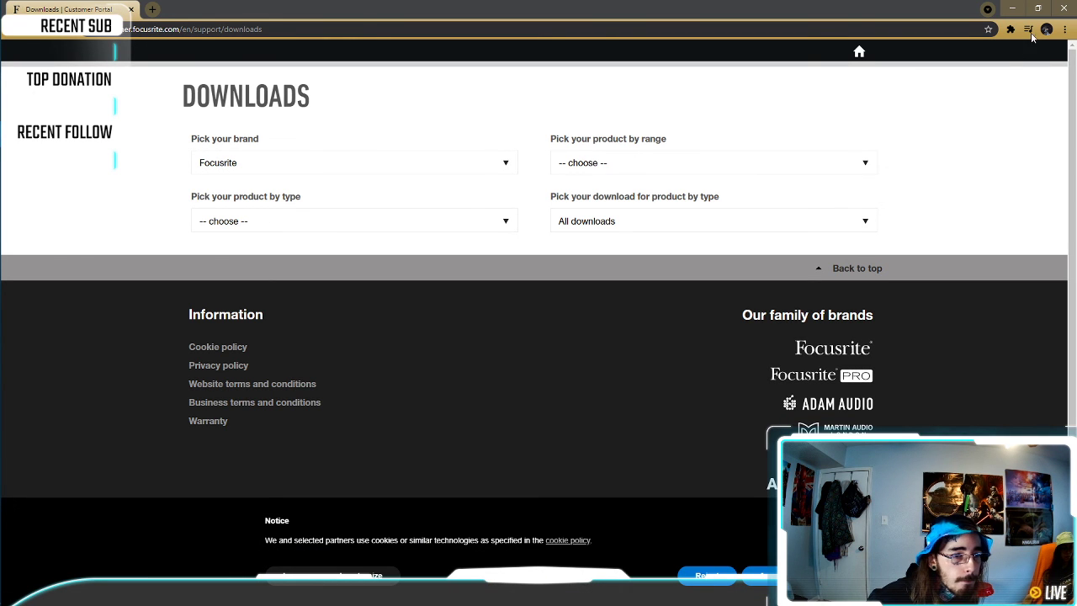
left_click(1064, 31)
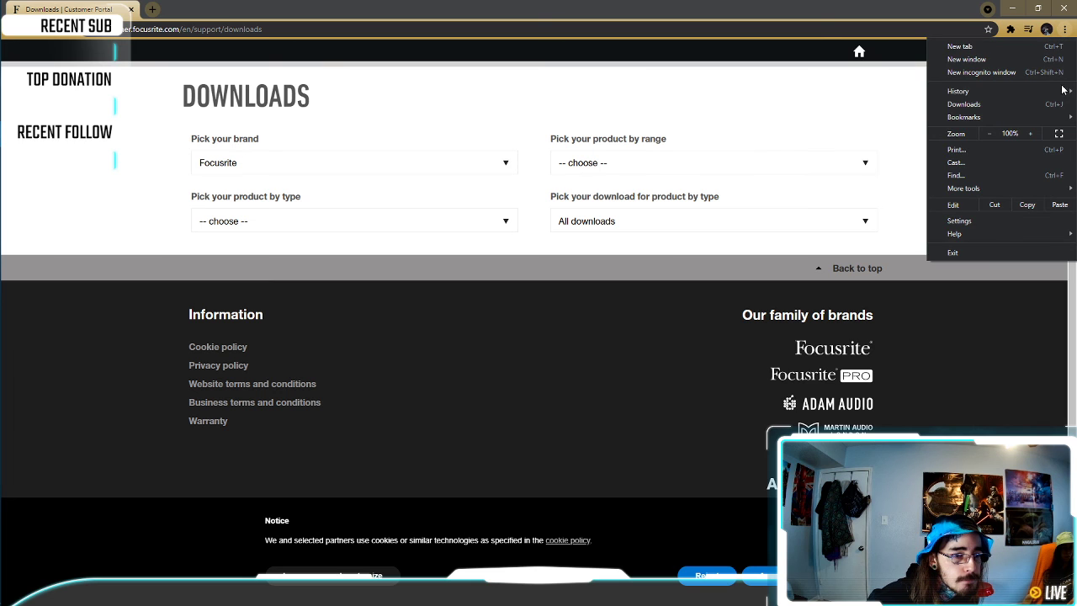
left_click(1026, 134)
left_click(1026, 134)
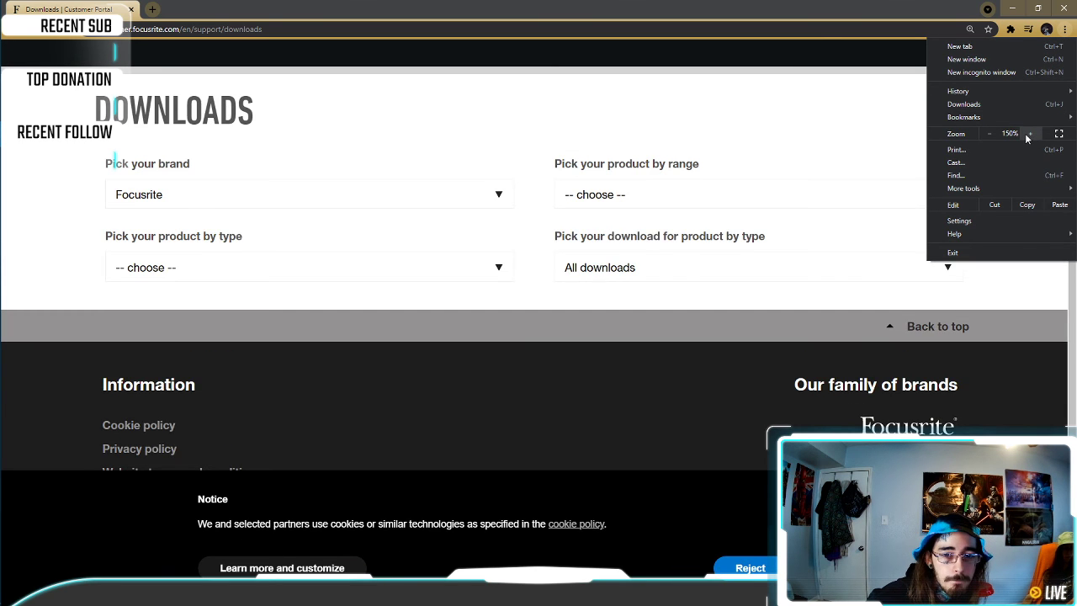
left_click(1026, 134)
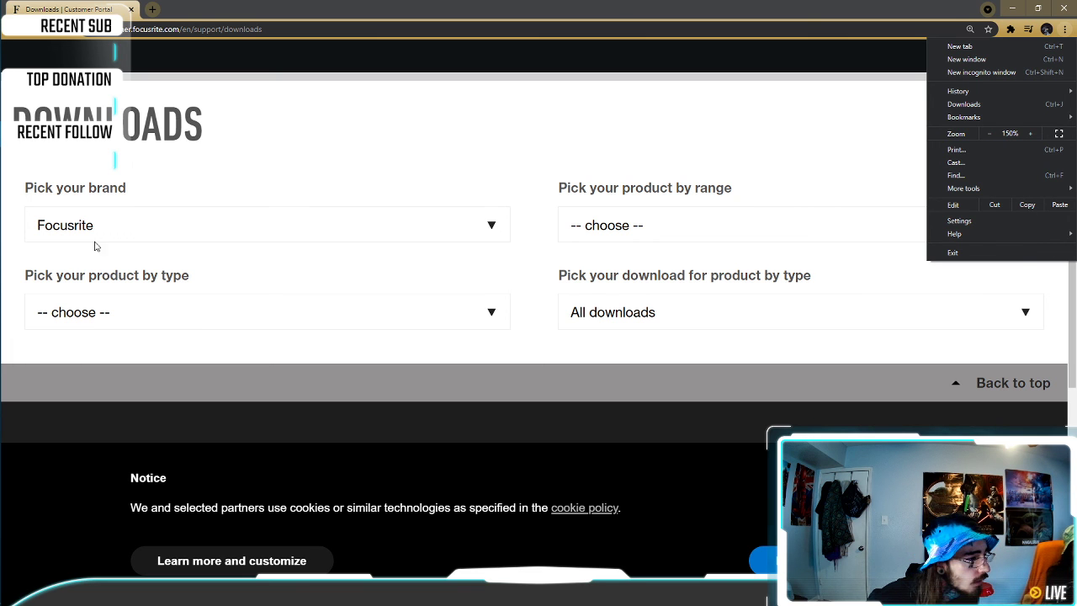
Choose Scarlett 2i2 2nd Gen as the product by type and reject the cookies in the notice
left_click(488, 313)
scroll(304, 109, "down", 20)
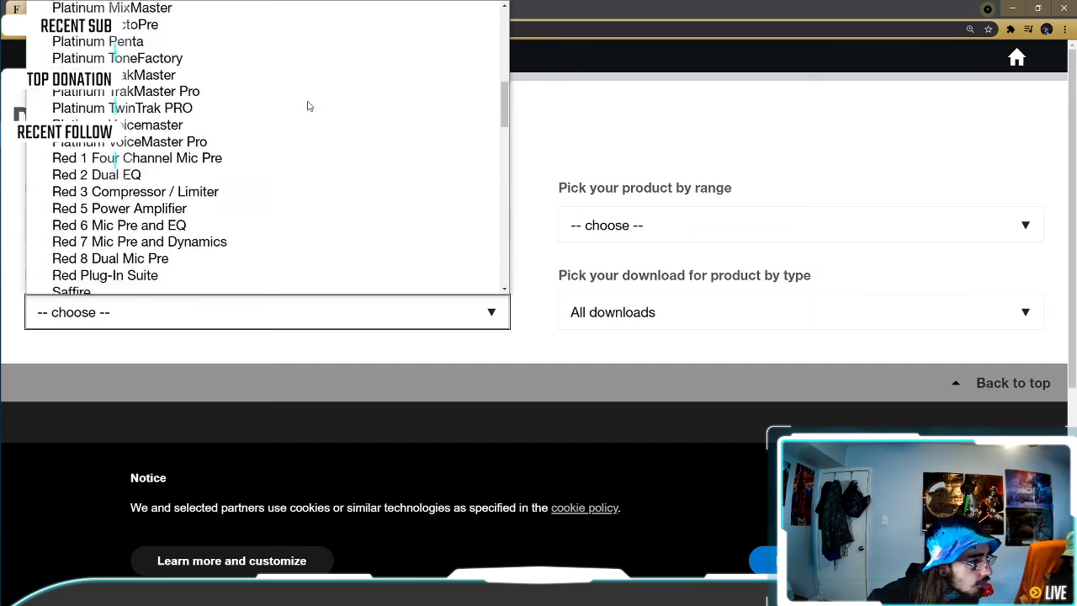
scroll(308, 106, "down", 3)
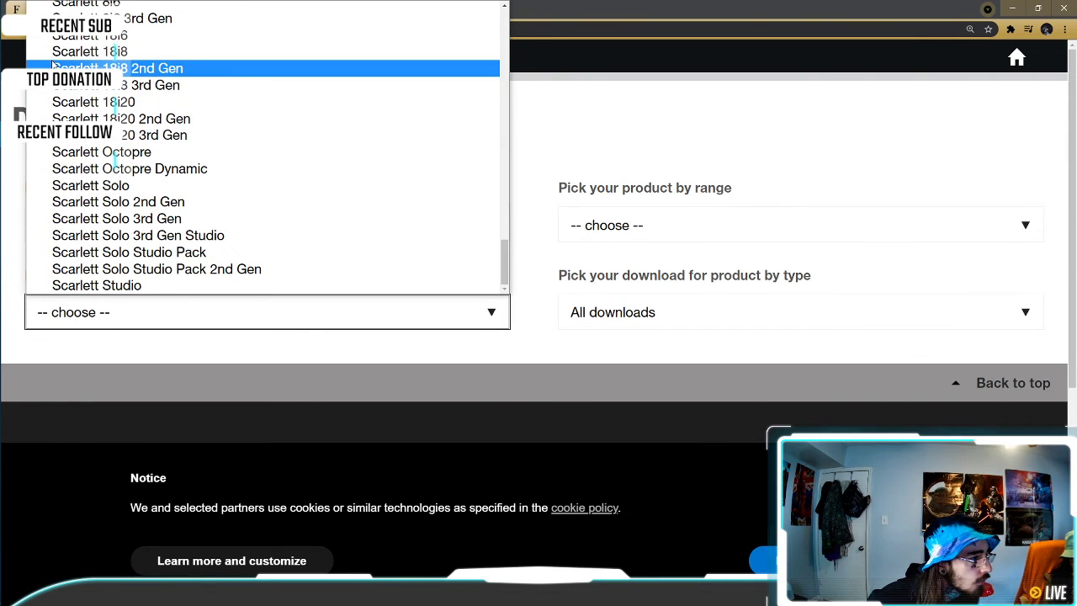
scroll(112, 112, "up", 3)
scroll(112, 111, "up", 2)
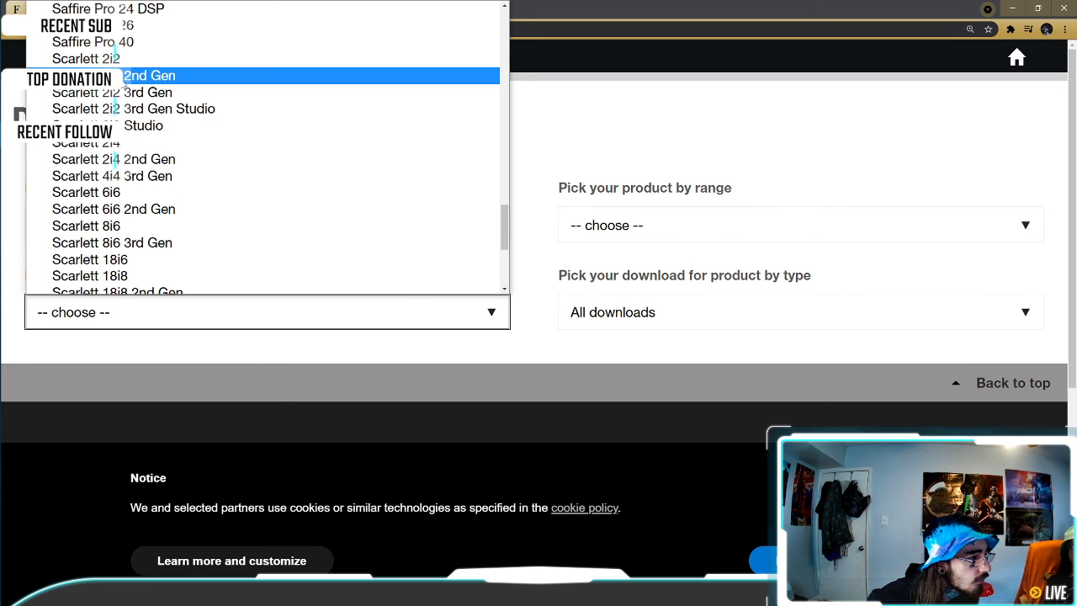
left_click(124, 77)
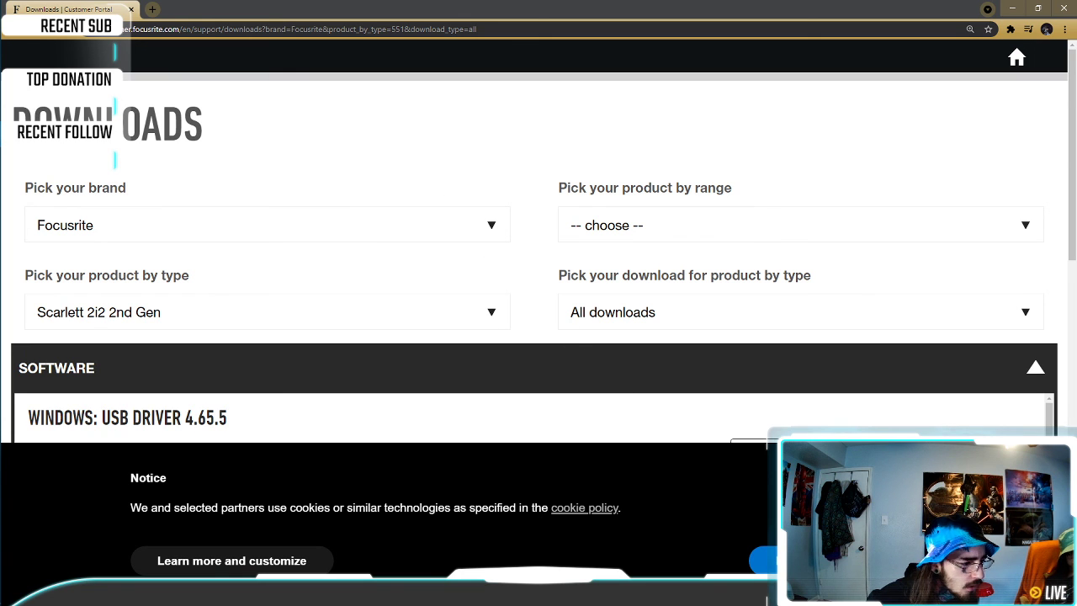
left_click(766, 560)
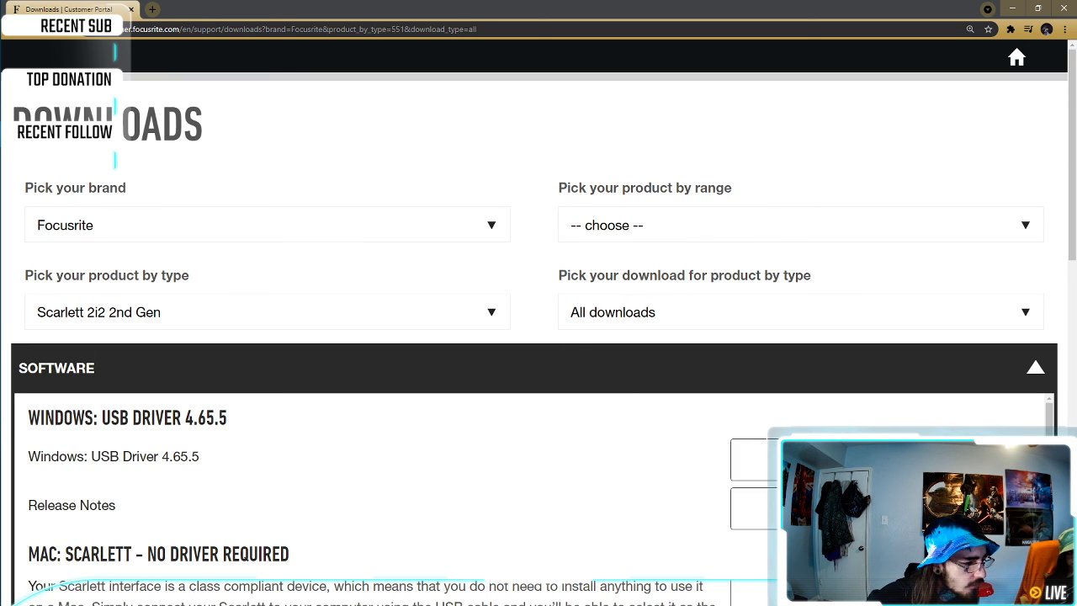
Review the available download types for the product, keeping All downloads selected
left_click(696, 314)
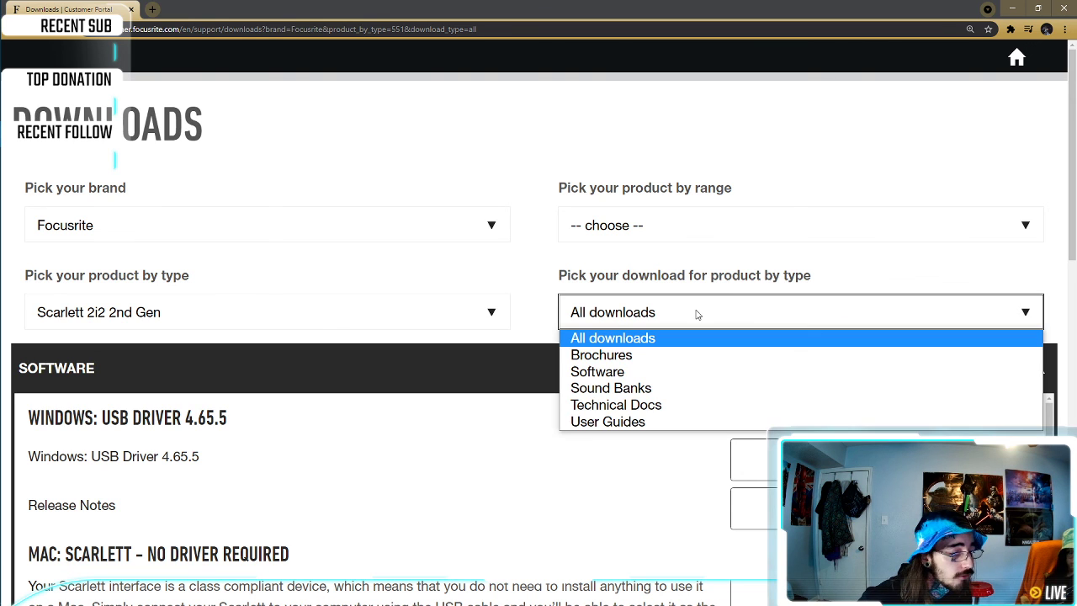
left_click(736, 340)
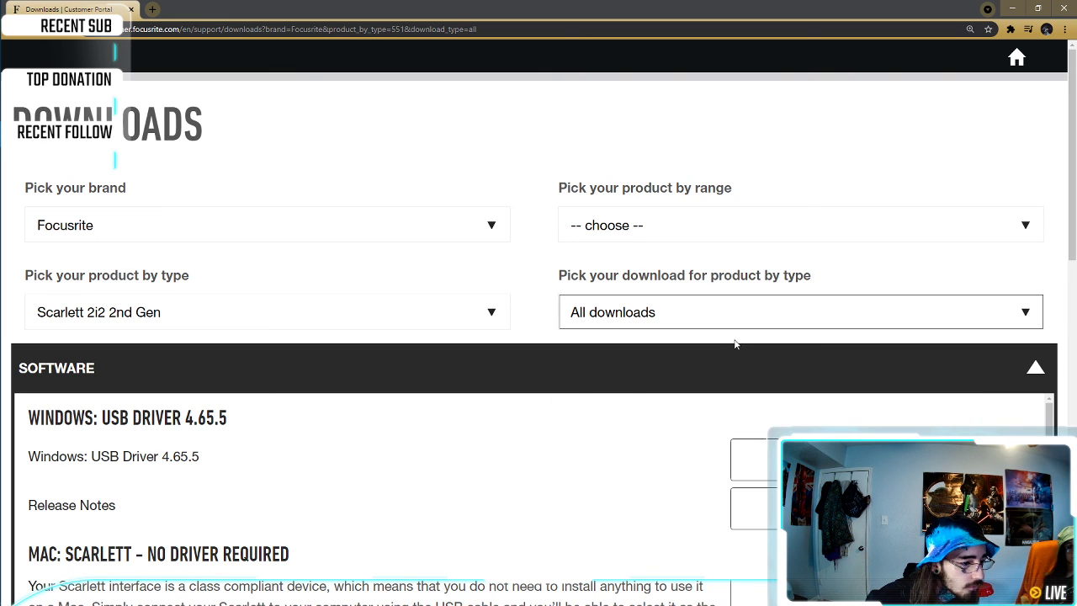
left_click(701, 325)
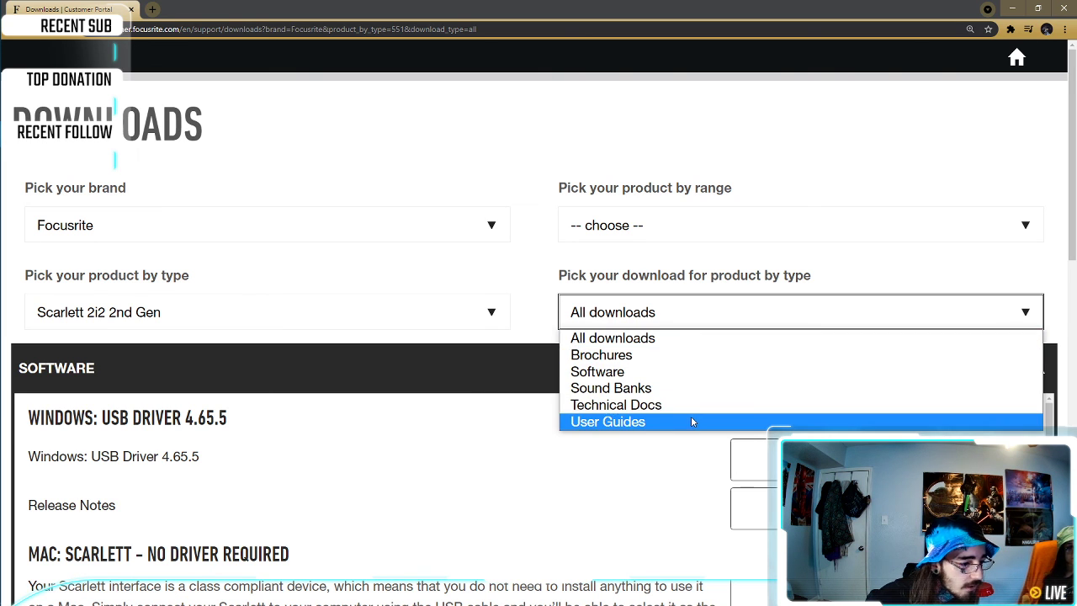
left_click(505, 361)
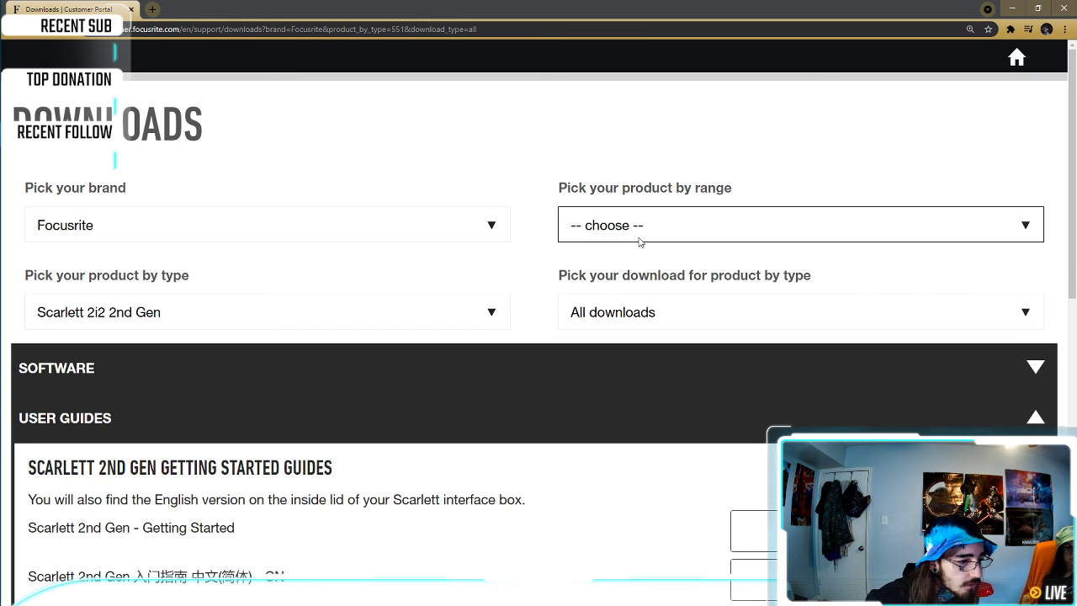
Choose Scarlett 2i2 2nd Gen as the product by range and show its Windows USB driver download
left_click(714, 212)
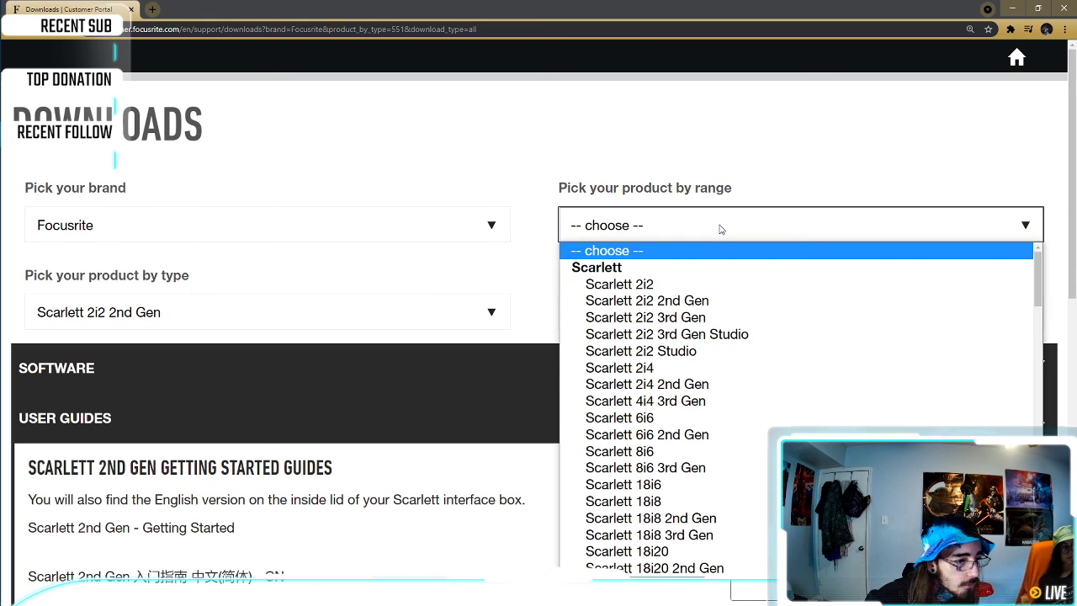
left_click(675, 301)
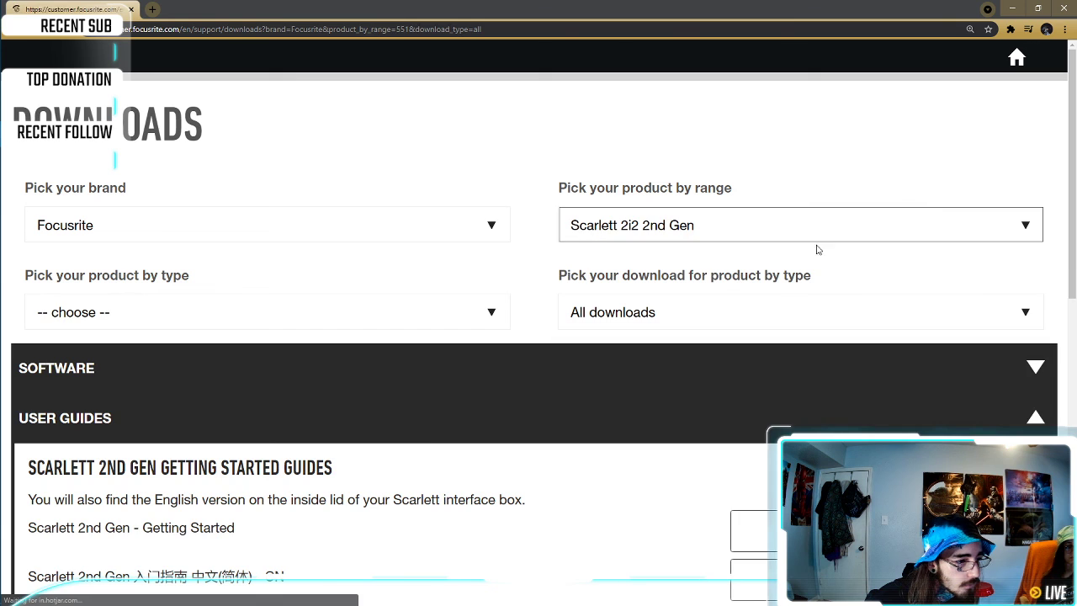
scroll(732, 253, "down", 2)
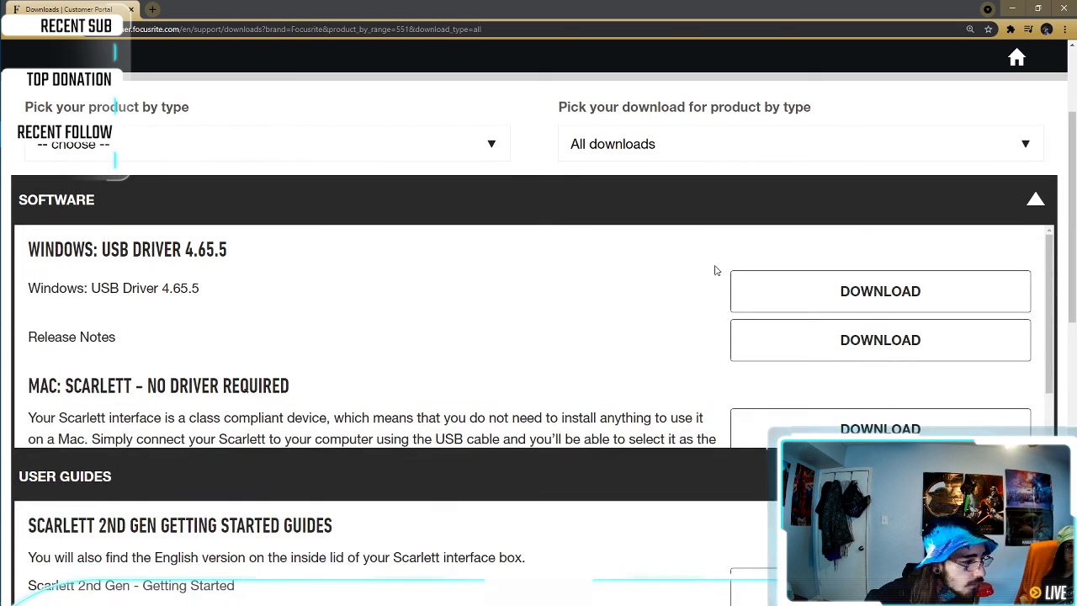
scroll(715, 270, "down", 1)
scroll(567, 306, "up", 1)
scroll(455, 354, "up", 1)
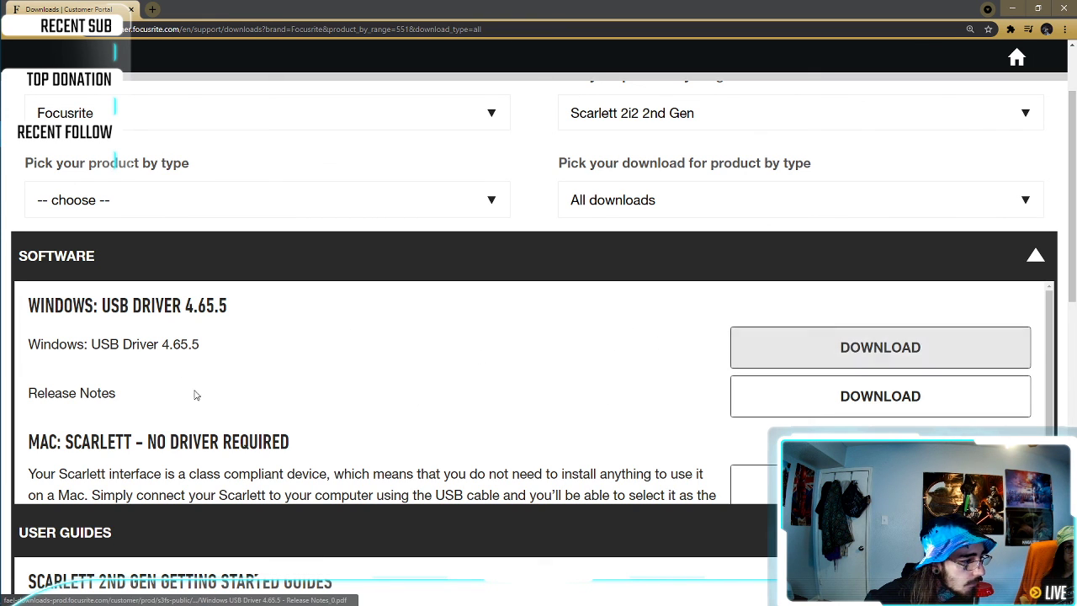
Highlight the driver requirement in the Mac Scarlett heading, and close the downloads page to return to FL Studio
scroll(319, 437, "down", 1)
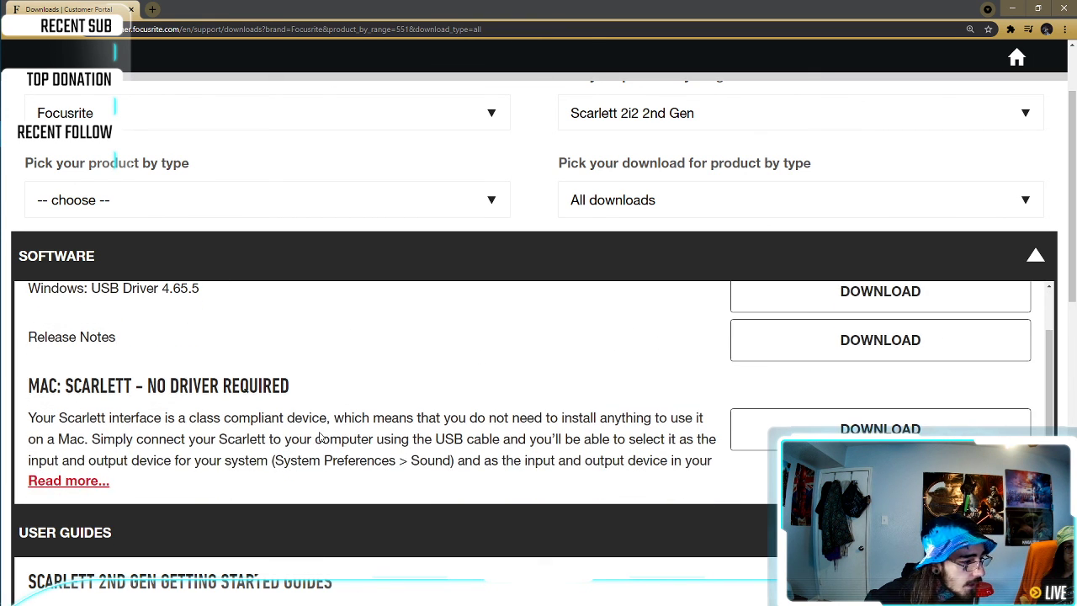
left_click_drag(146, 385, 292, 388)
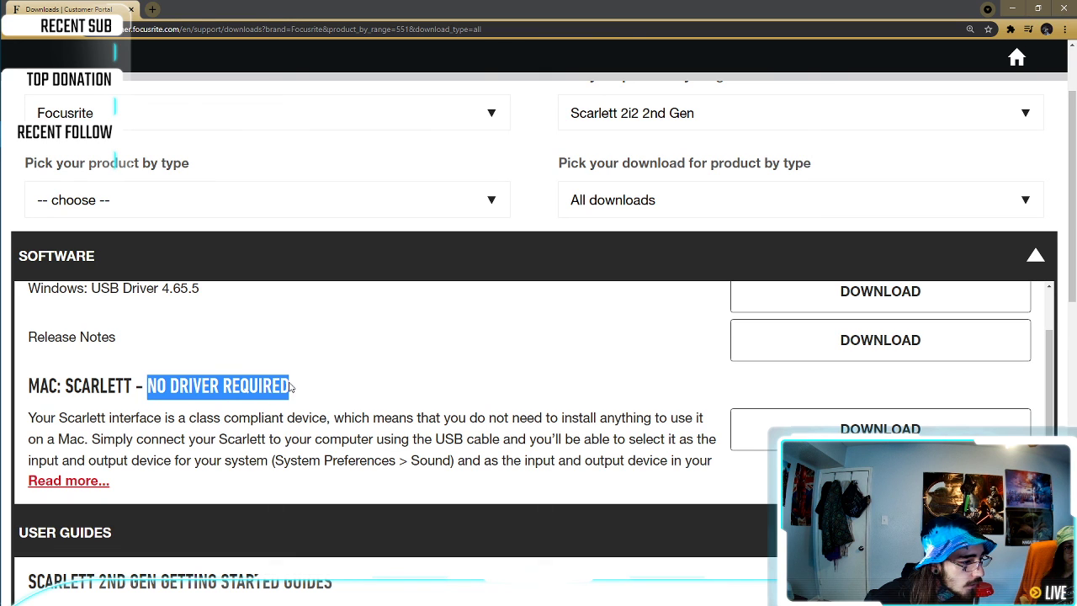
left_click(360, 385)
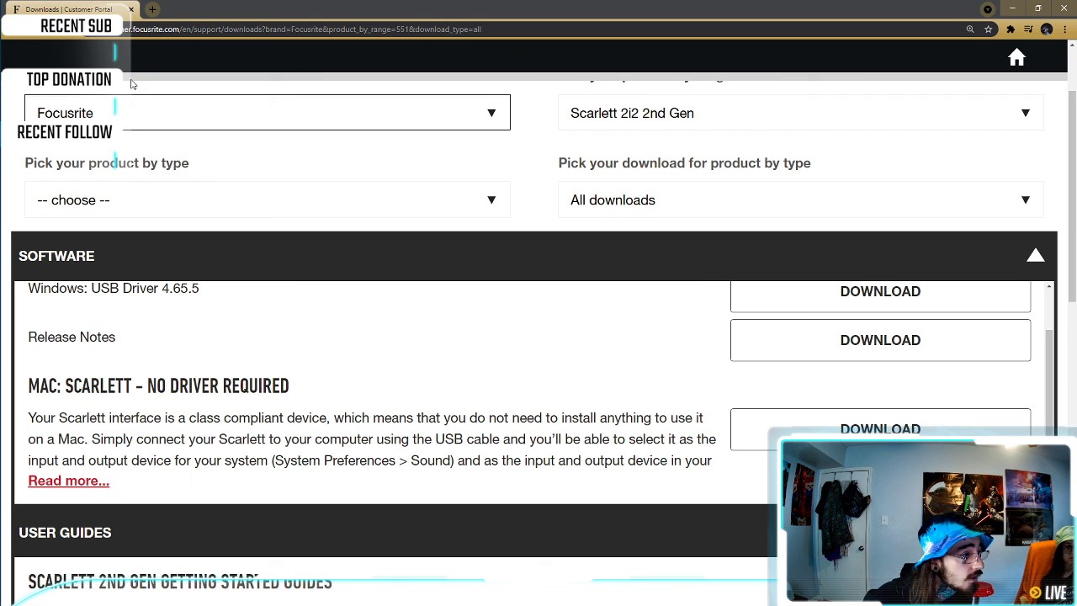
left_click(131, 9)
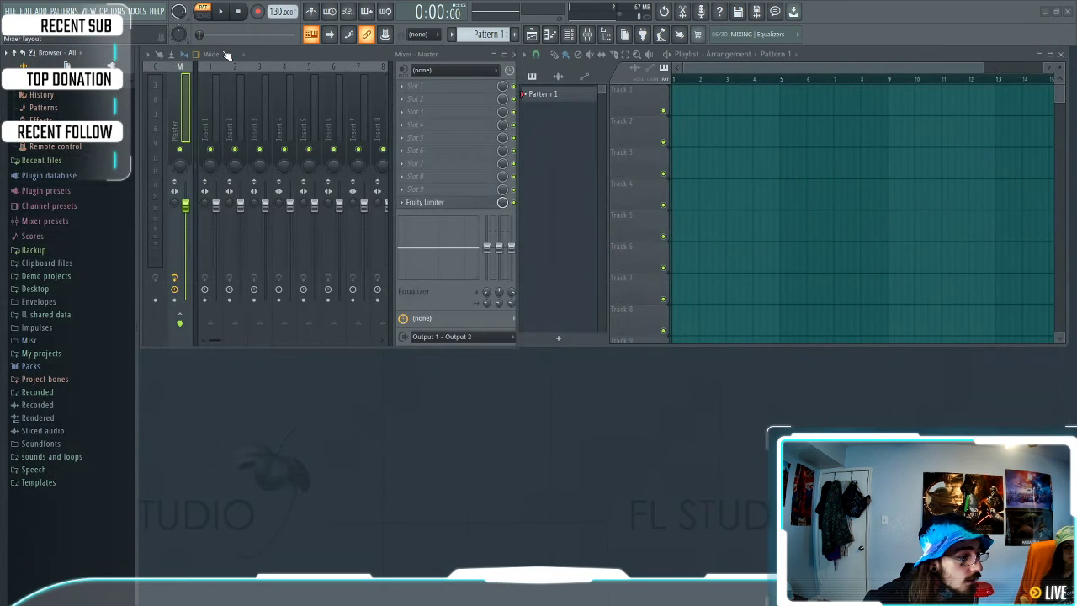
Open the audio settings and select Focusrite USB ASIO as the audio device
left_click(112, 11)
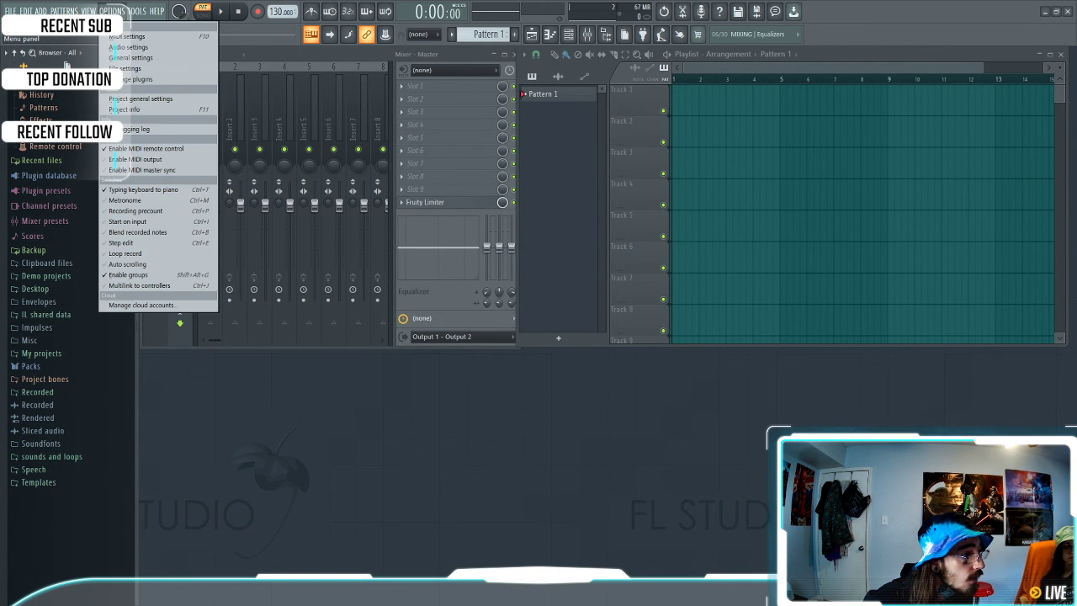
left_click(126, 47)
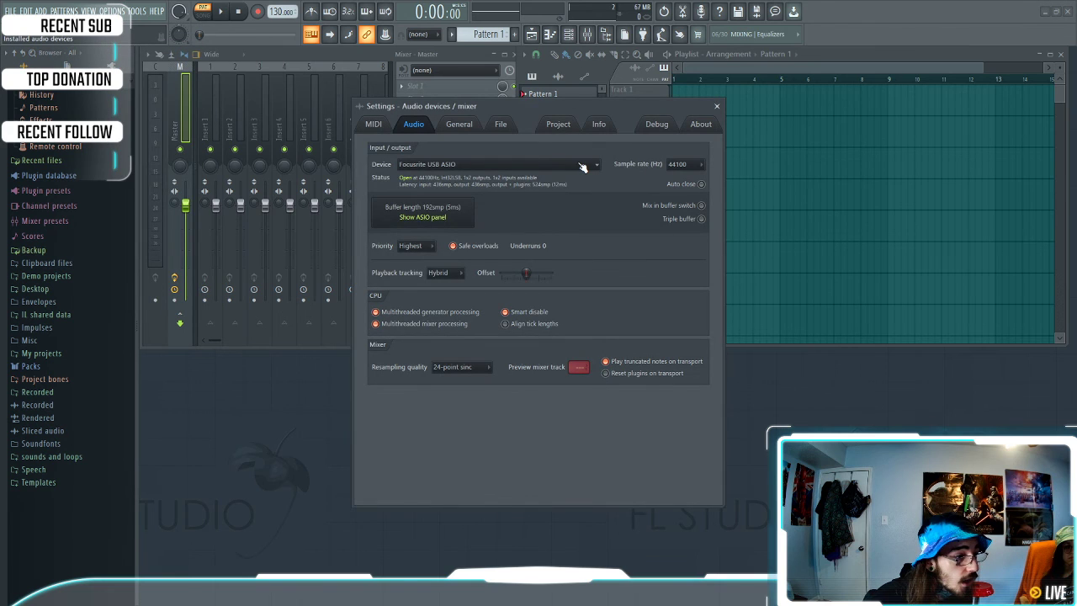
left_click(583, 167)
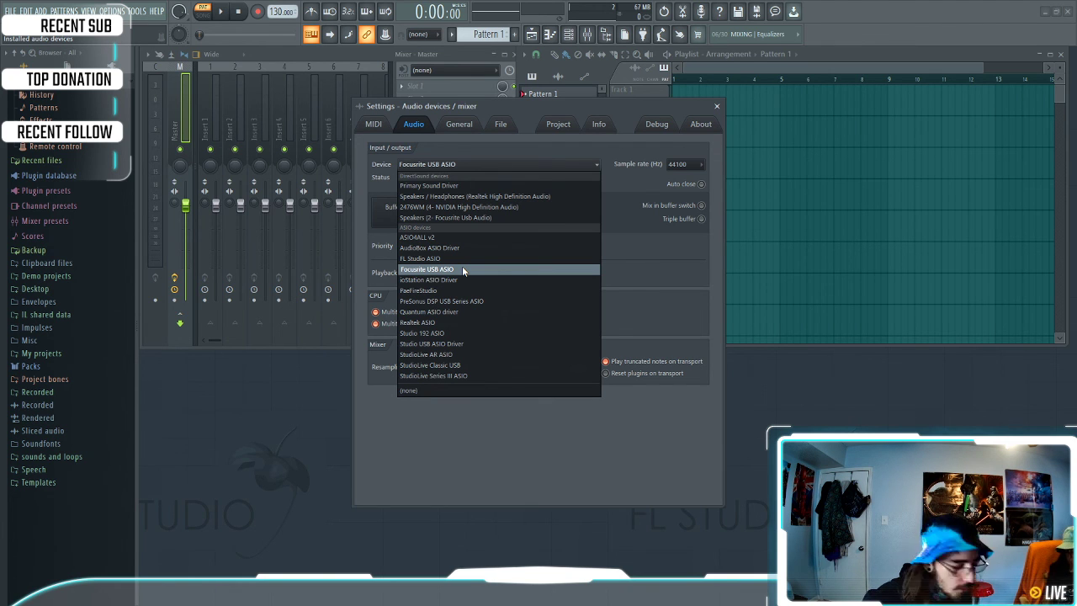
left_click(462, 268)
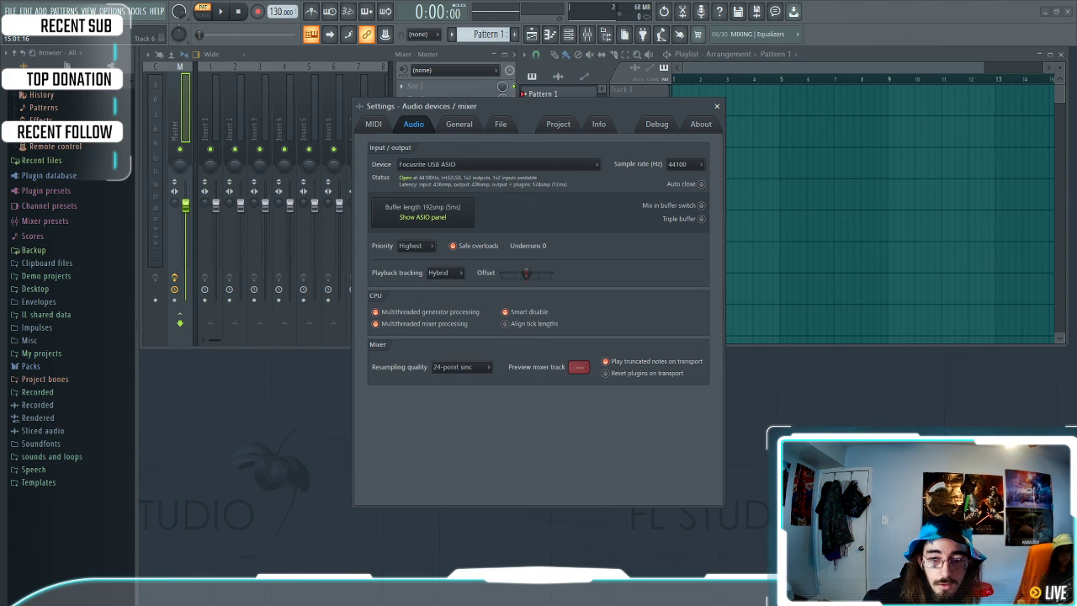
Review the sample rate and buffer size choices in the Scarlett 2i2 ASIO panel, keeping 44100 and 192, and close it
left_click(423, 217)
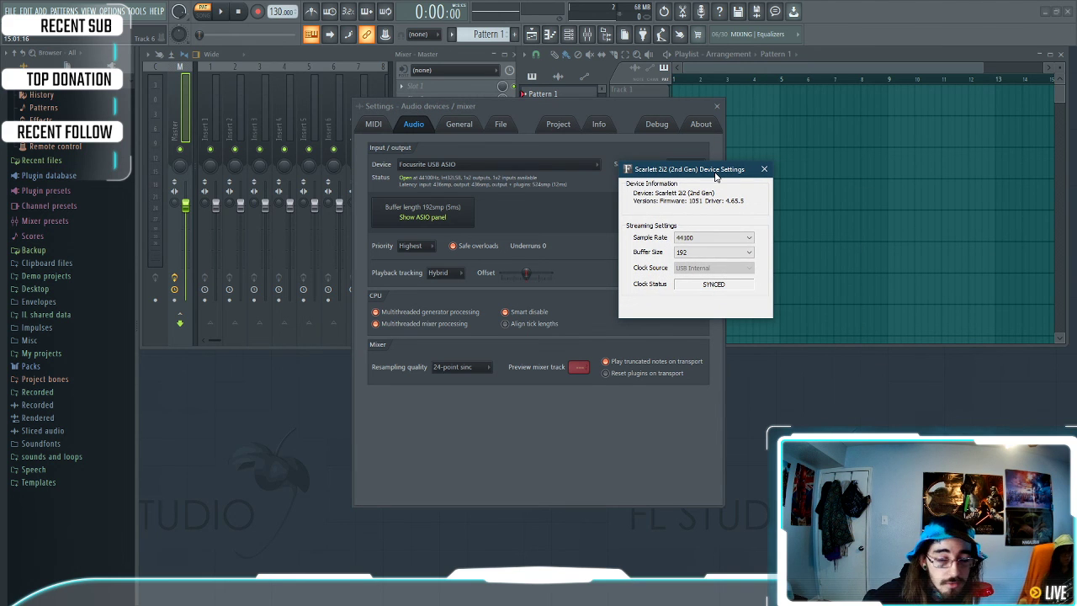
left_click_drag(715, 176, 711, 174)
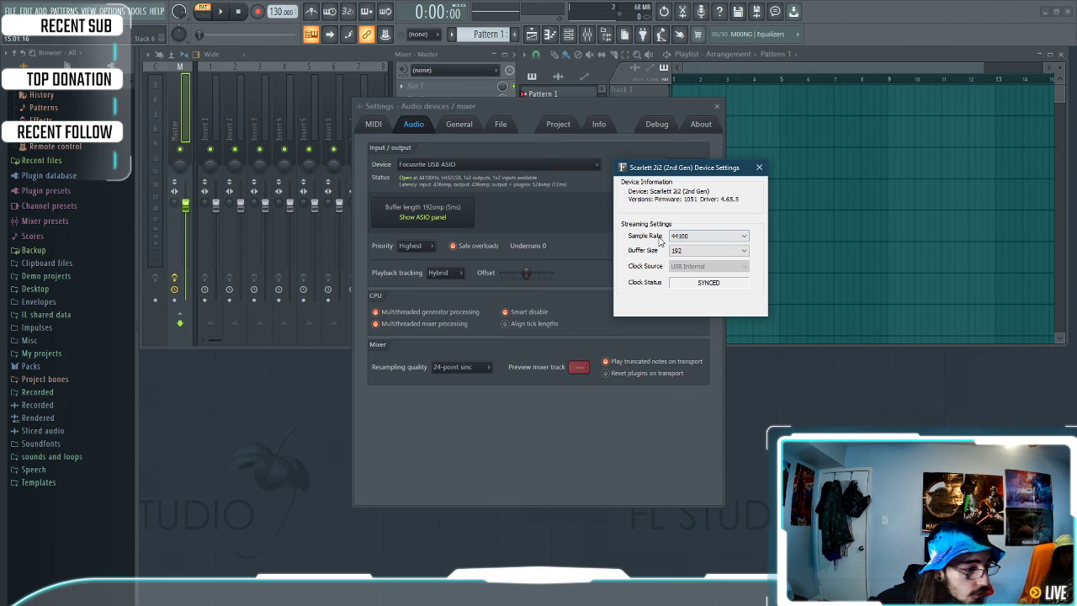
left_click(707, 250)
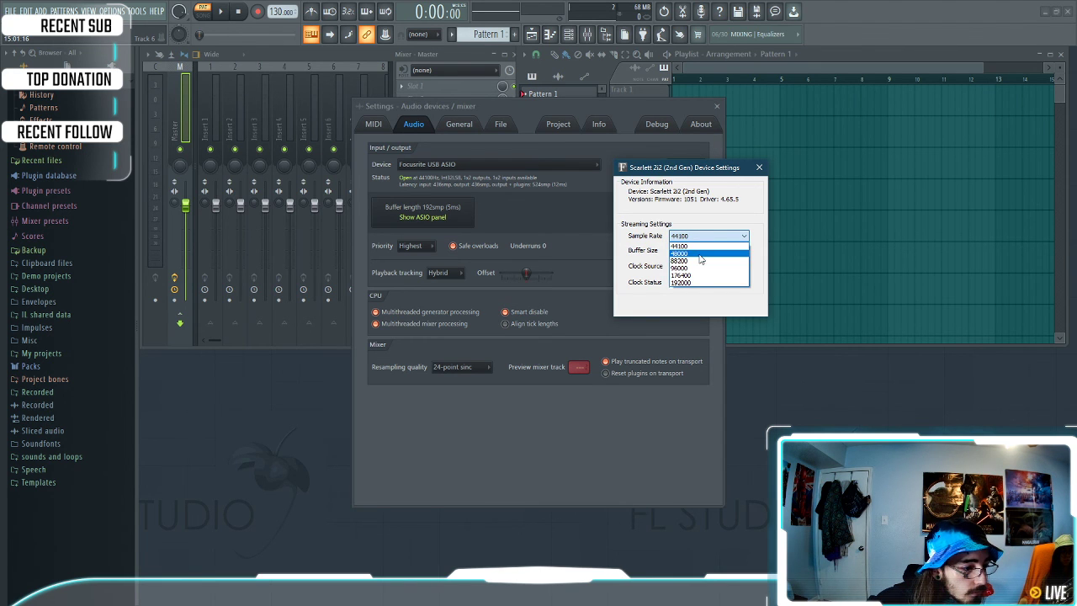
left_click(694, 252)
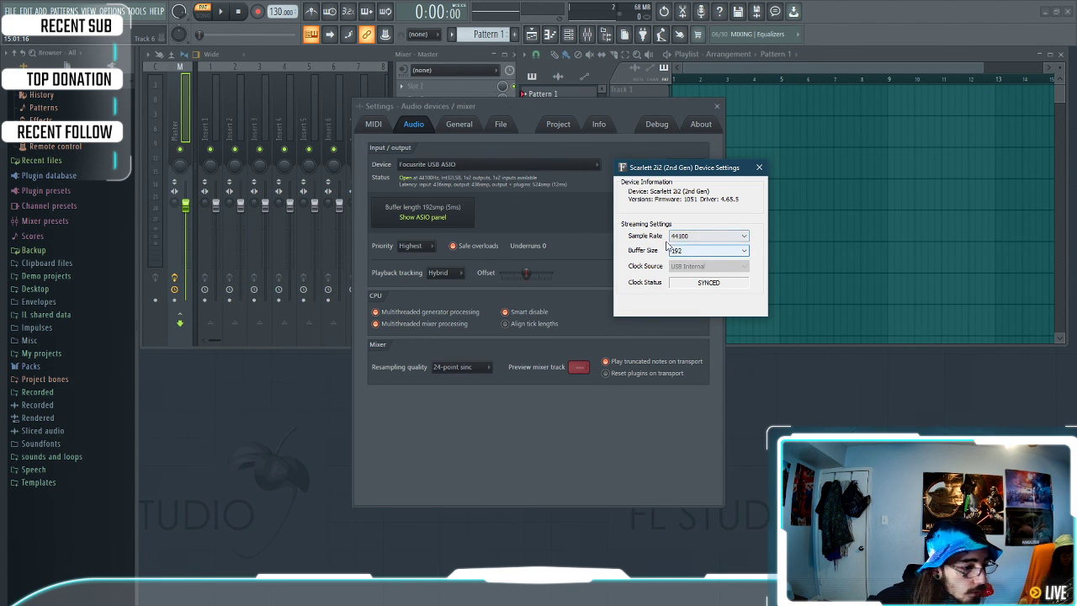
left_click(738, 251)
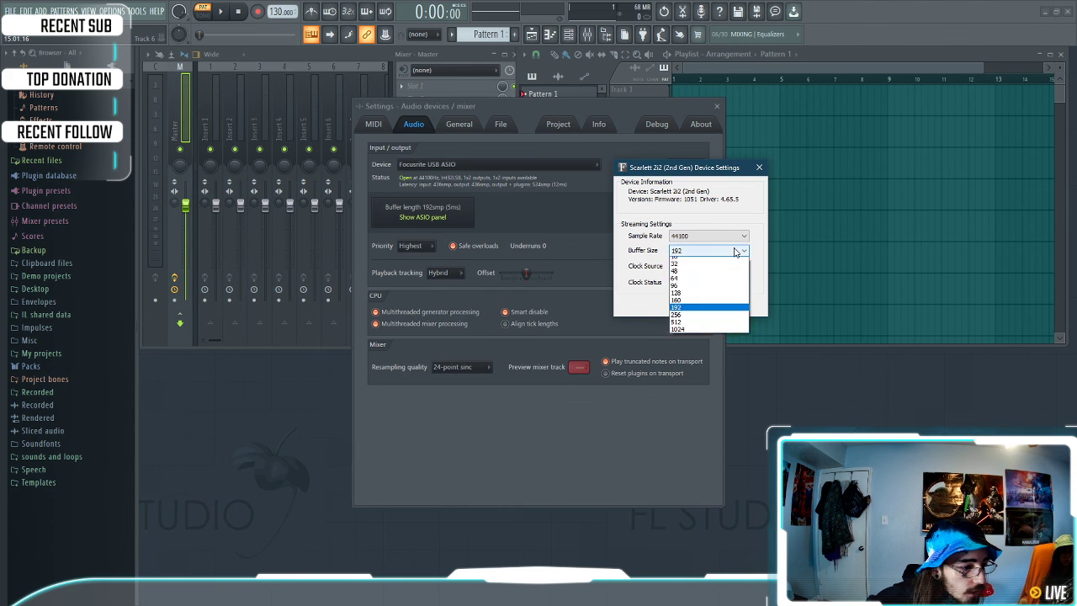
left_click(691, 313)
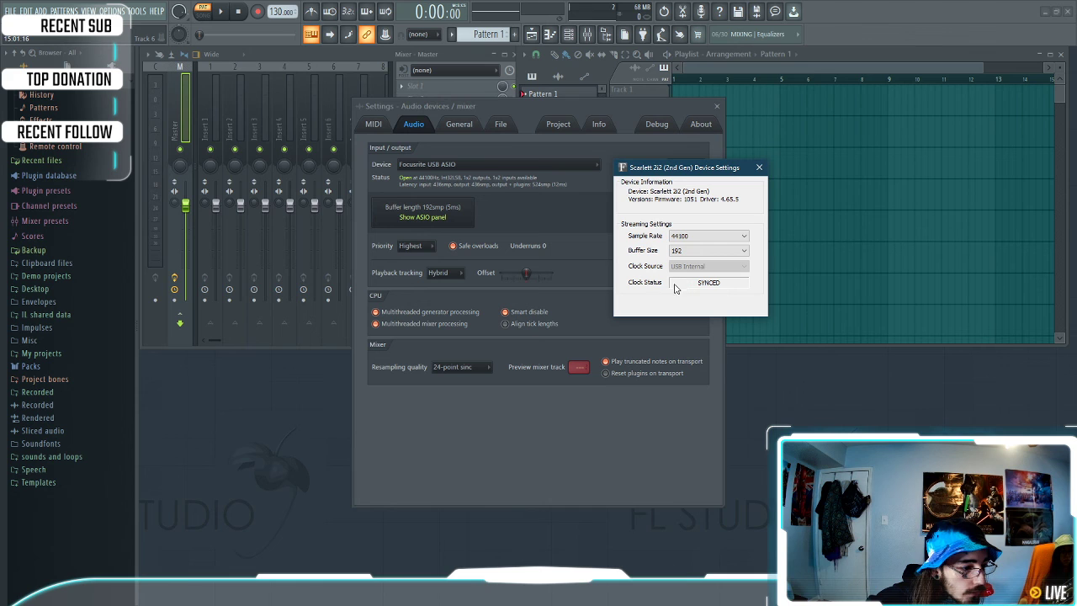
left_click(759, 167)
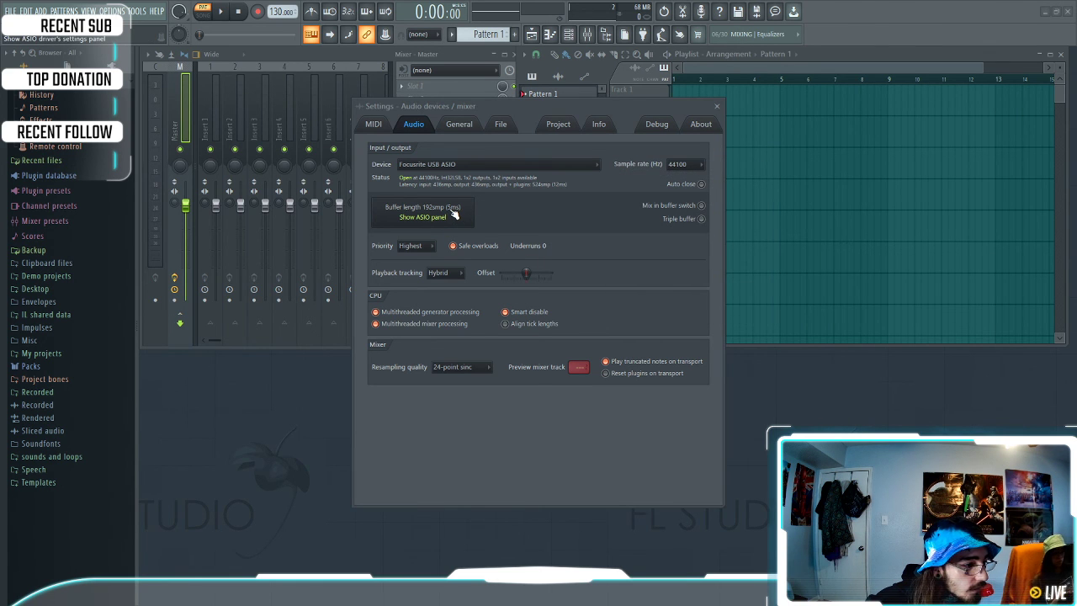
Switch the audio device to FL Studio ASIO and show its ASIO panel
left_click(503, 164)
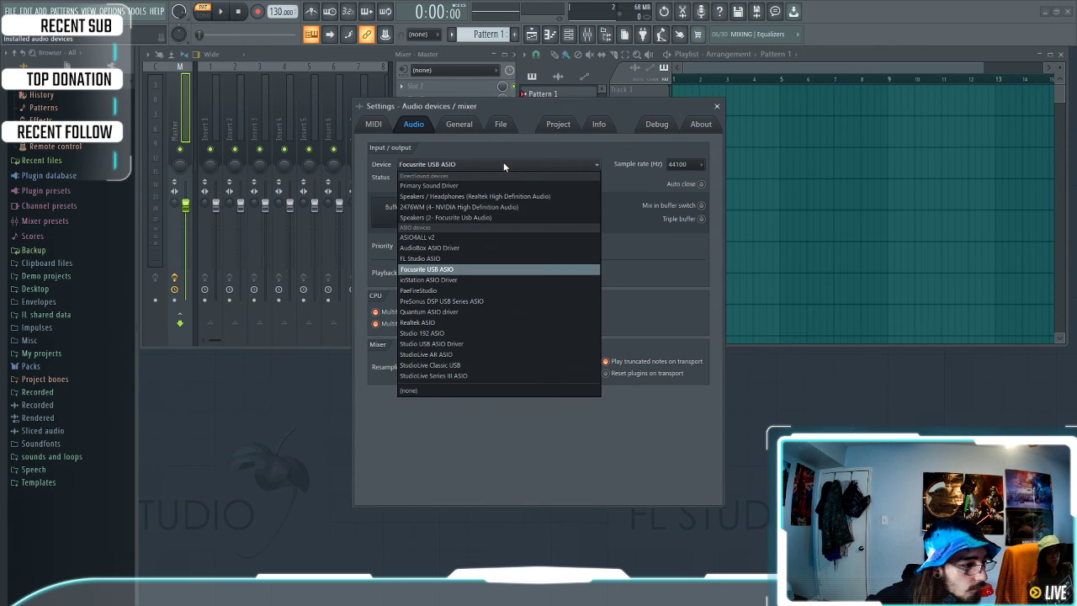
left_click(464, 258)
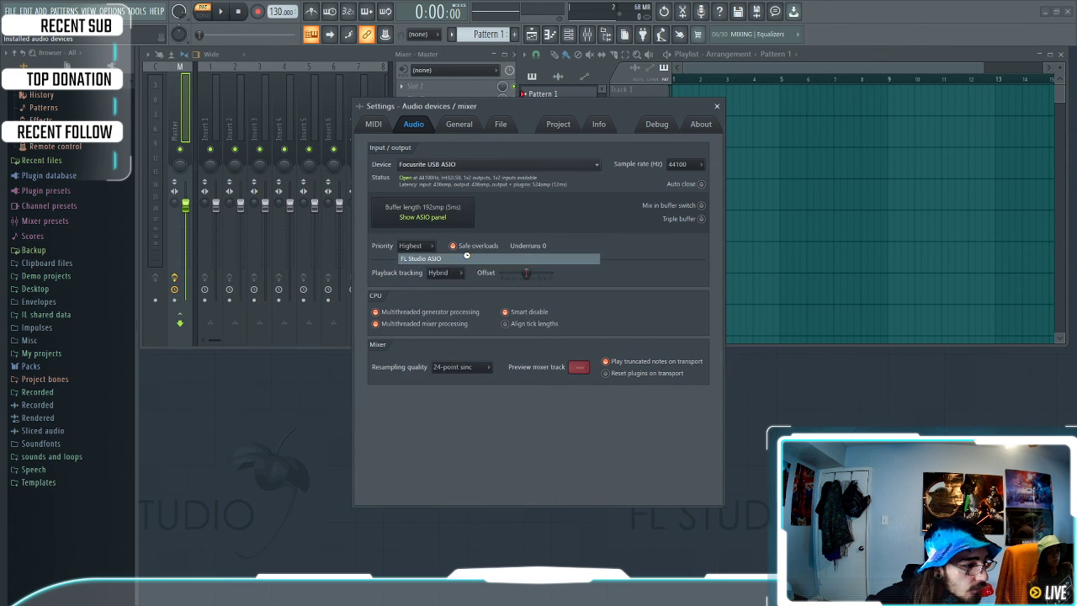
left_click(439, 217)
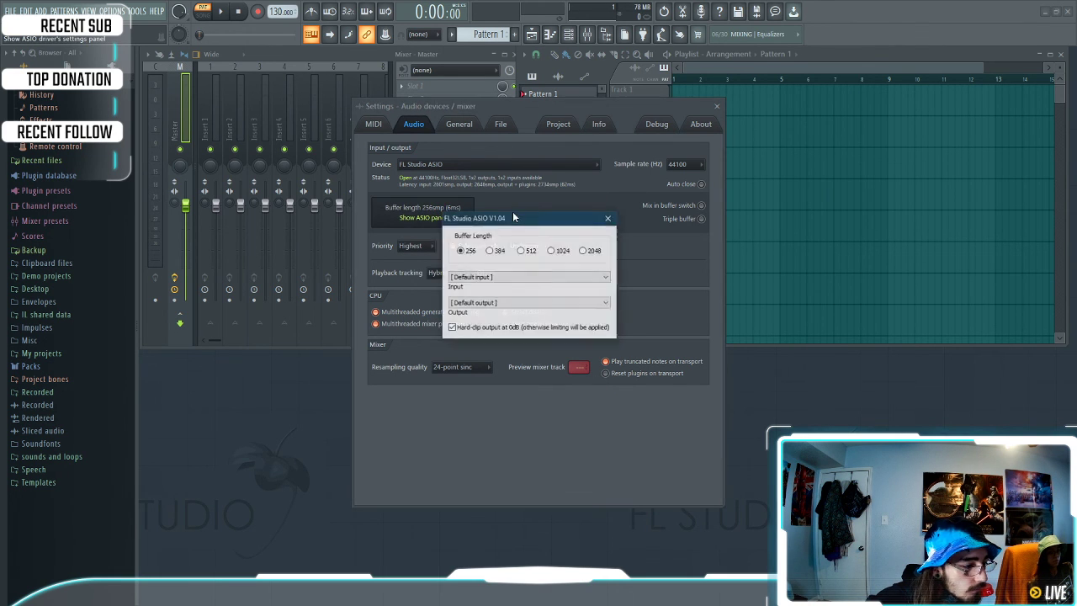
Review the available input and output devices in the FL Studio ASIO panel, keeping the default input and output, and close it
left_click(534, 280)
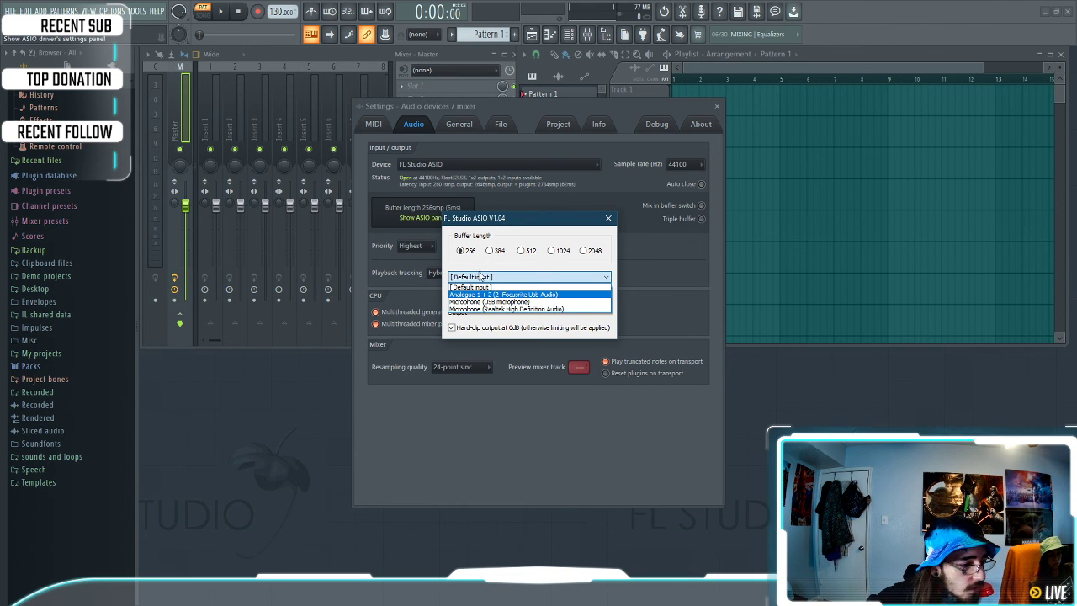
left_click(485, 280)
left_click(470, 280)
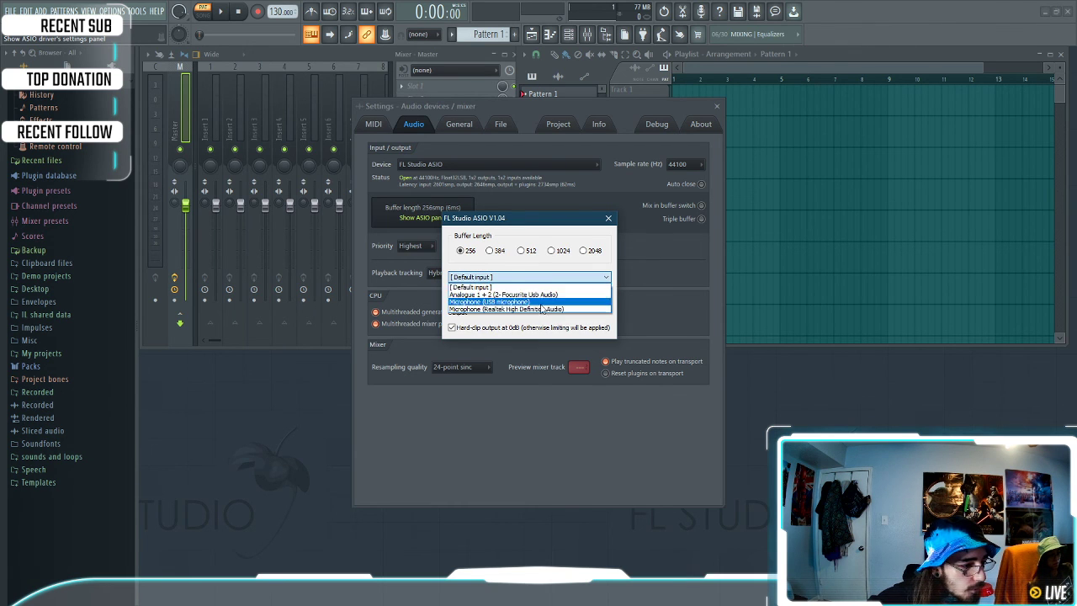
left_click(495, 279)
left_click(496, 280)
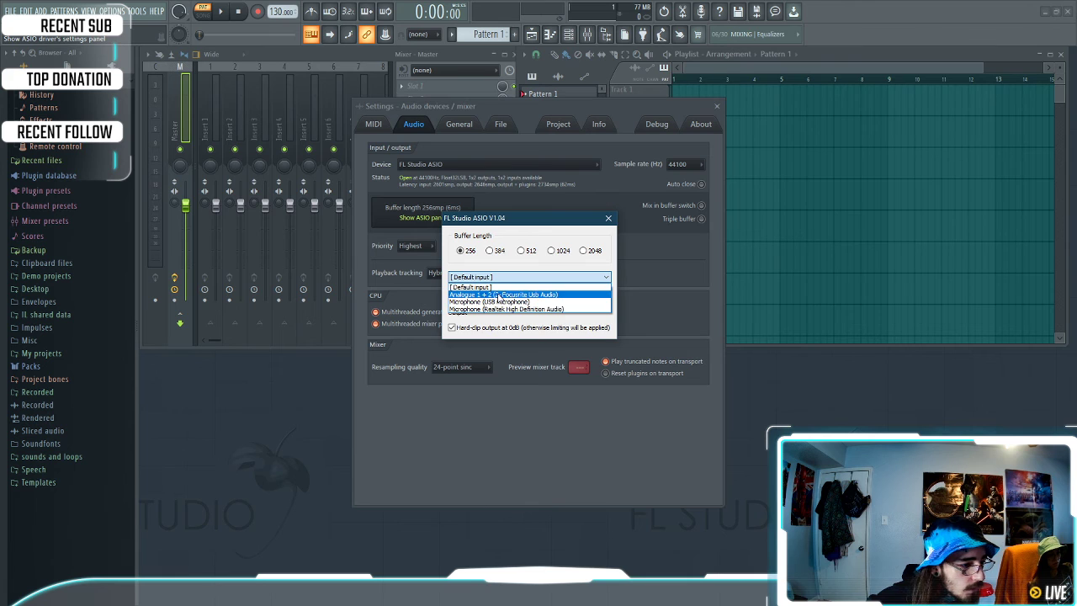
left_click(515, 280)
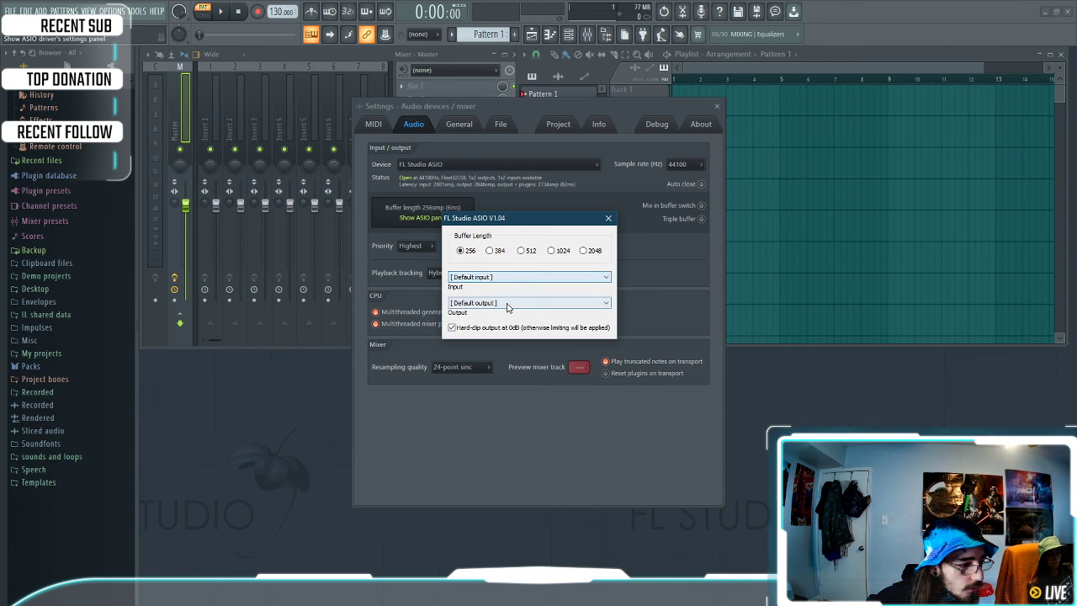
left_click(505, 303)
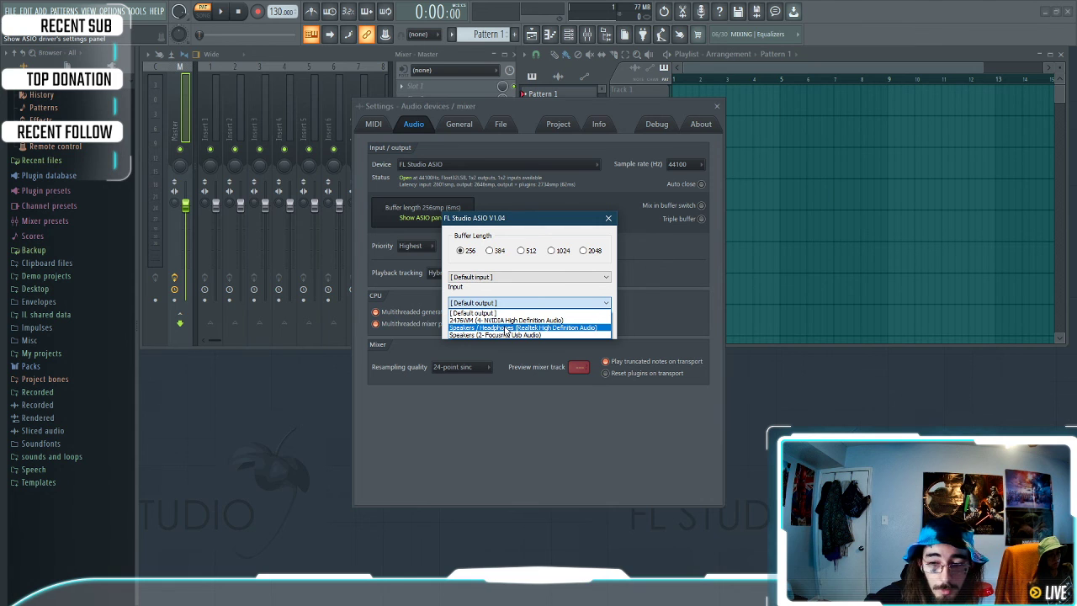
left_click(607, 218)
left_click(607, 218)
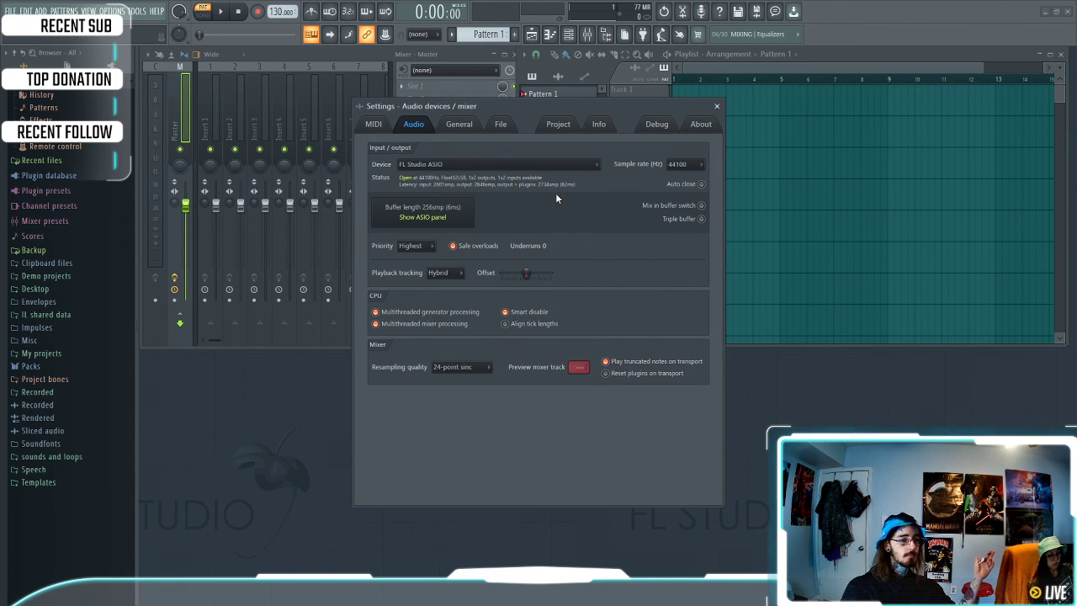
Set the audio device back to Focusrite USB ASIO and close the settings
left_click(522, 165)
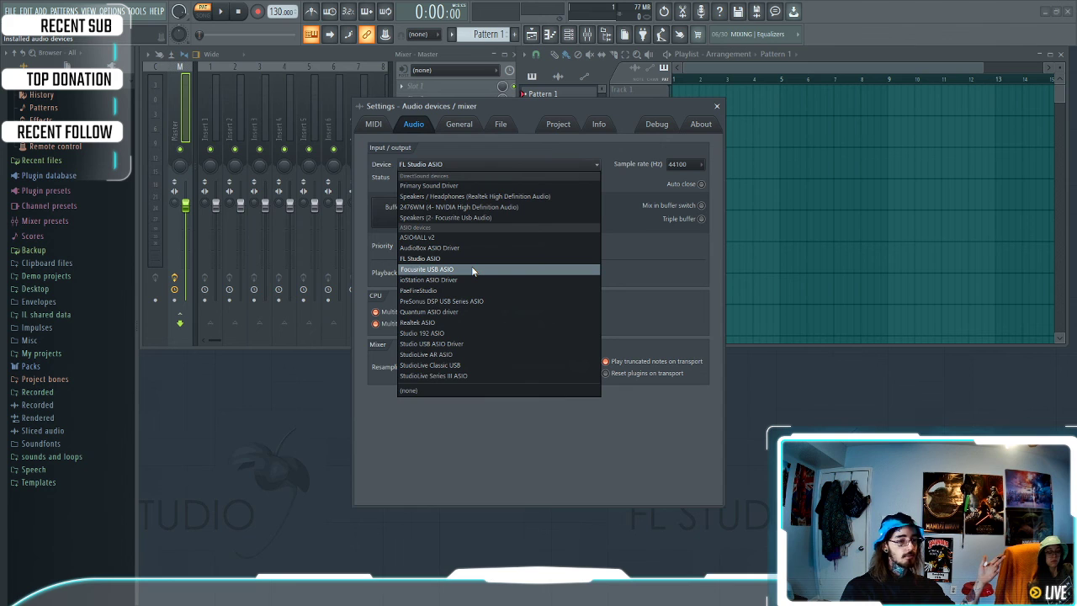
left_click(473, 270)
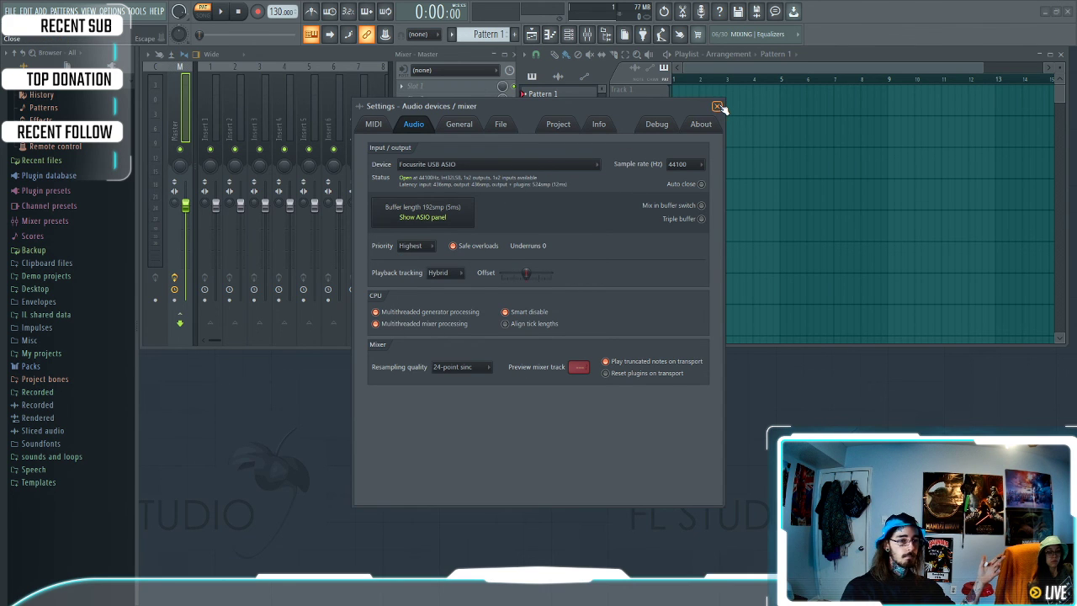
left_click(717, 107)
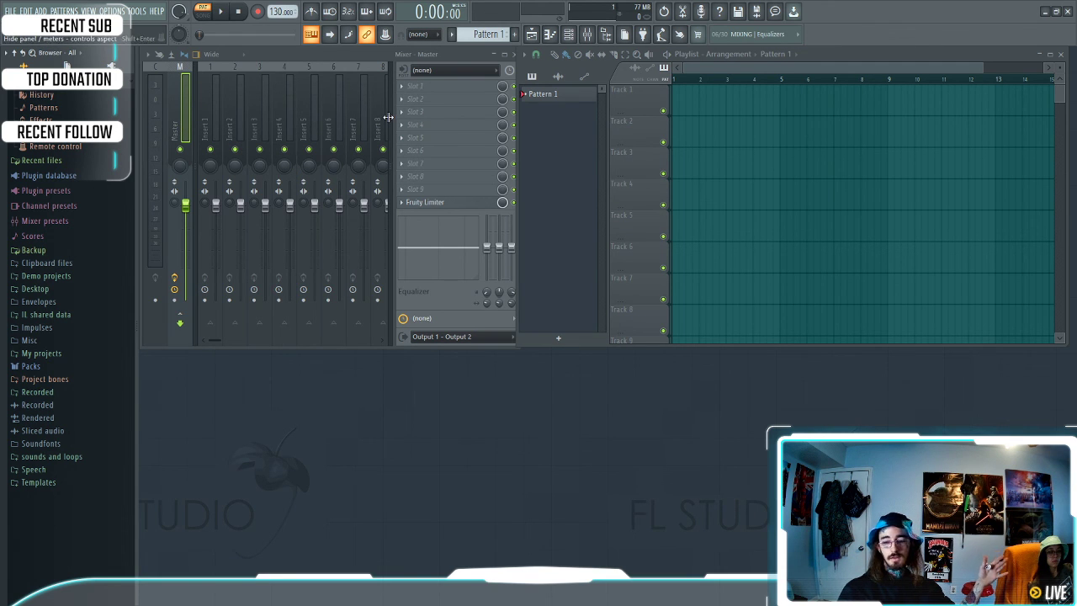
Rename the Insert 1 mixer track as REC
left_click(210, 110)
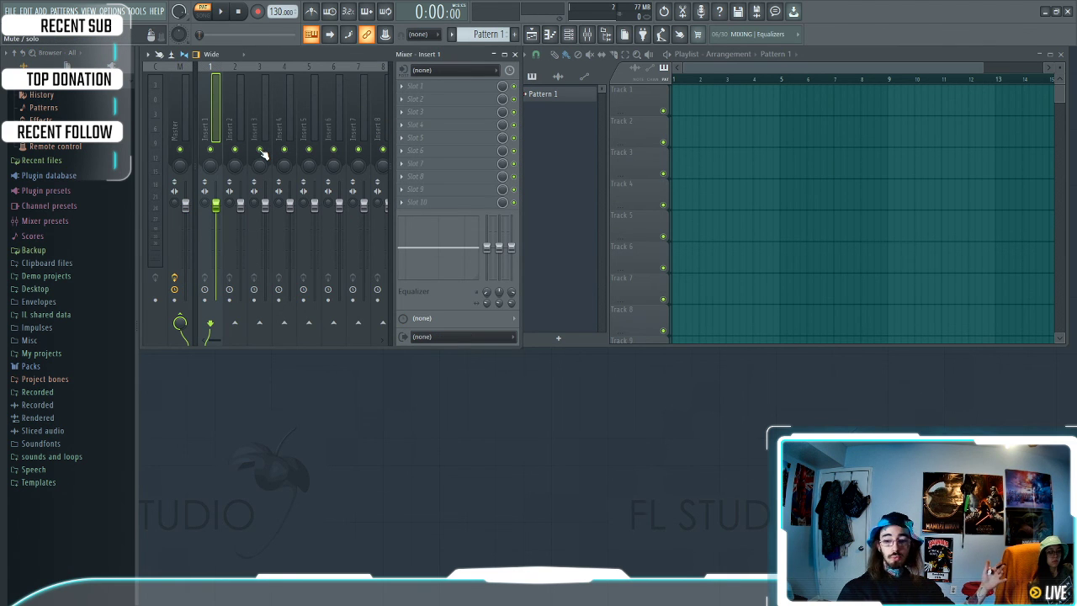
right_click(204, 121)
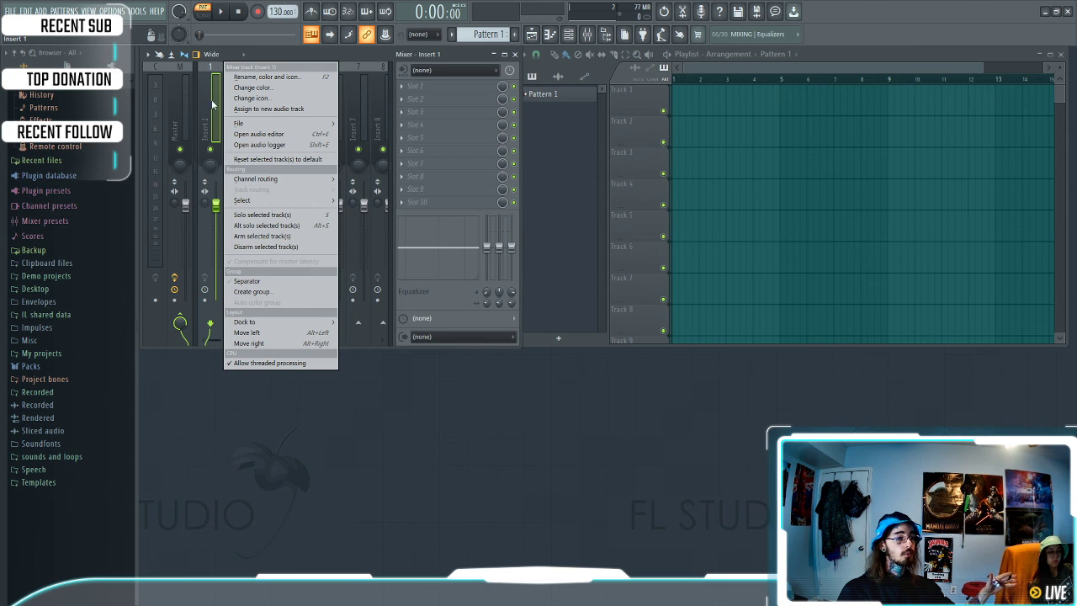
left_click(250, 77)
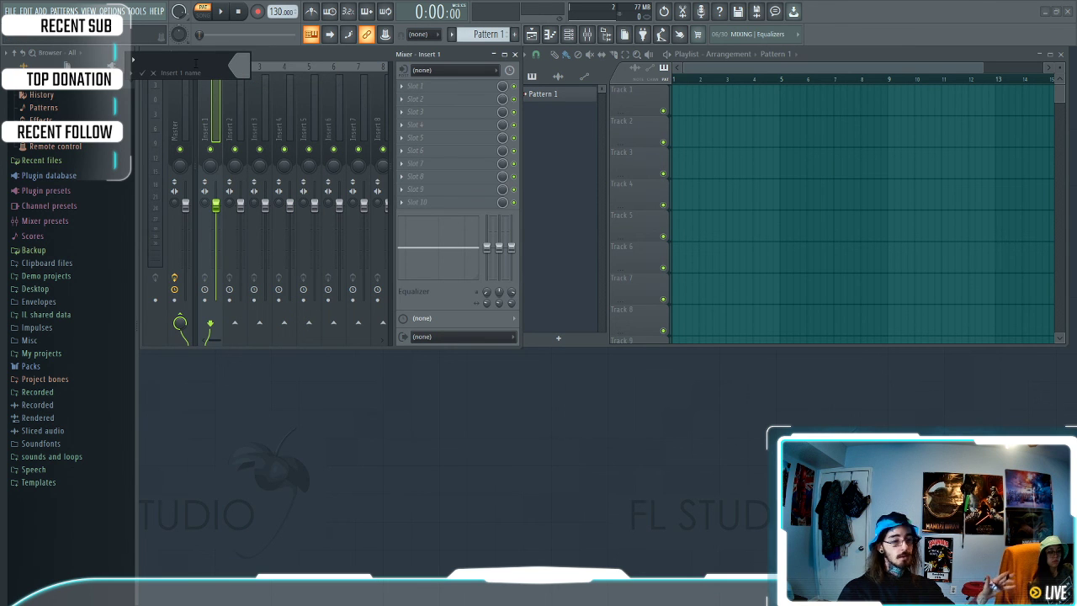
type("REC")
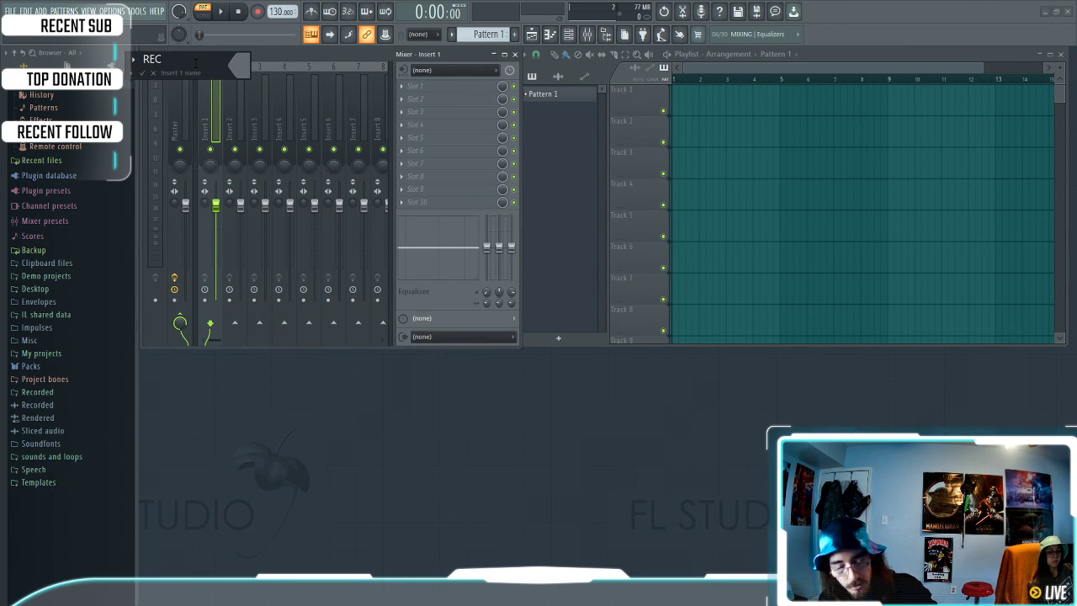
key("Return")
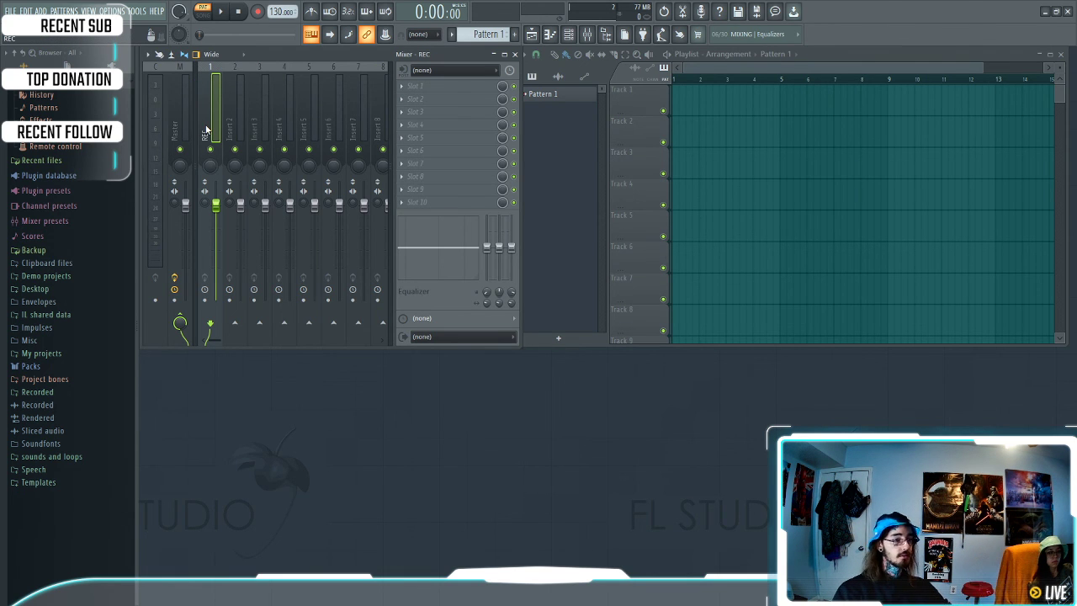
Arm the REC mixer track for recording and set its audio input source to the mono Input 1
left_click(205, 301)
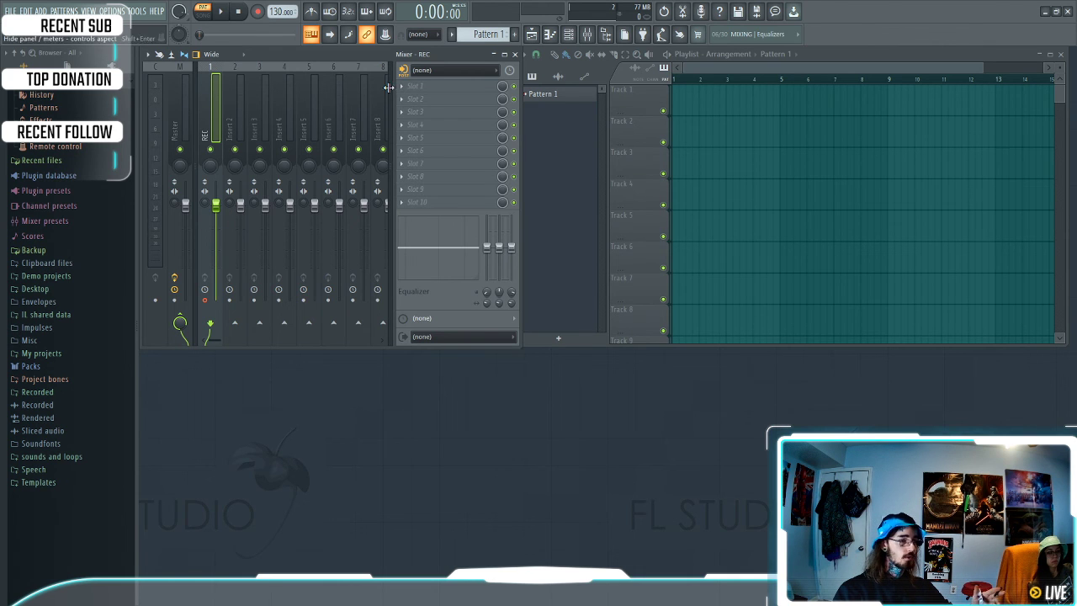
left_click(422, 70)
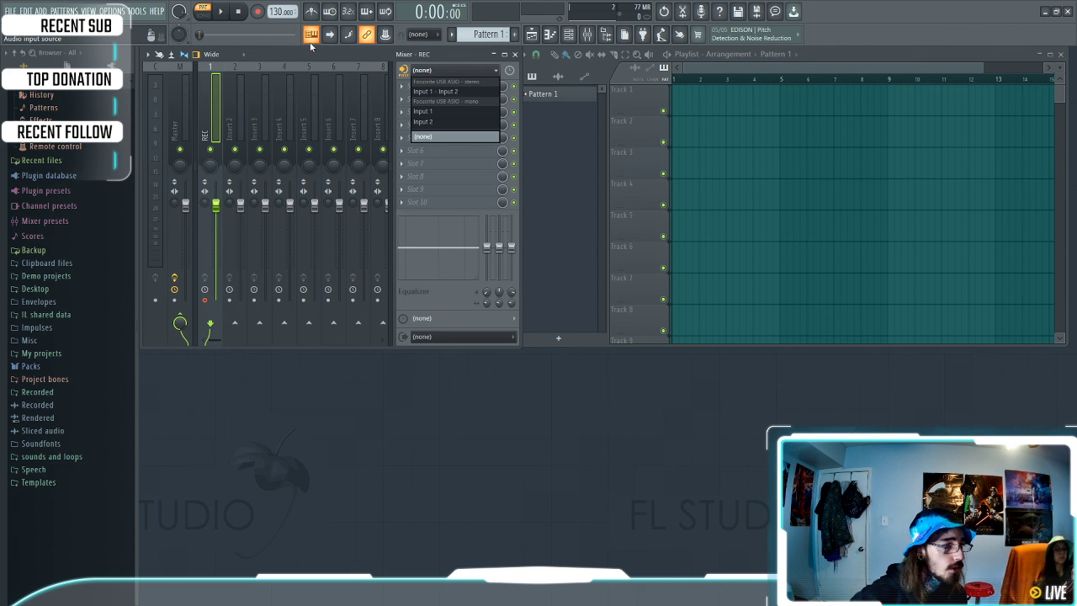
left_click(455, 111)
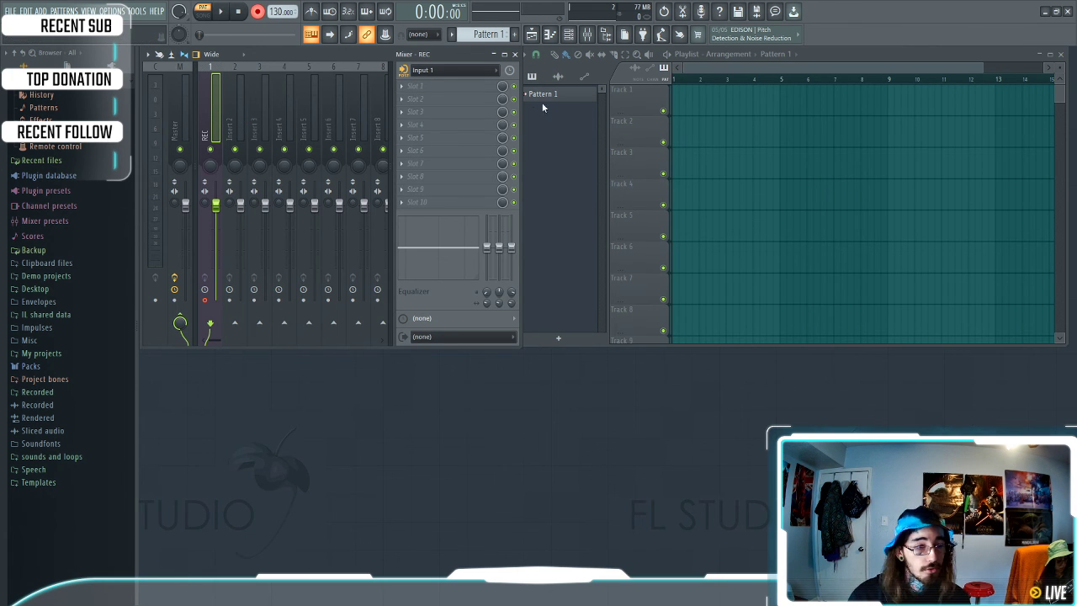
Check the recording filter options, keeping Audio enabled, and place the playhead at the start of bar 1 in the playlist
left_click(258, 13)
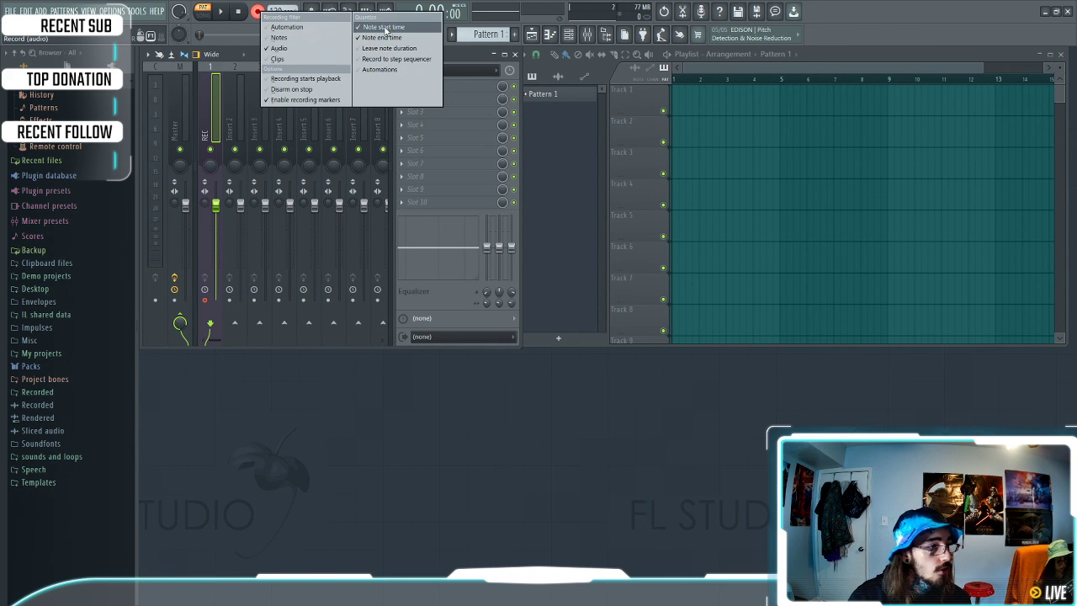
left_click(503, 367)
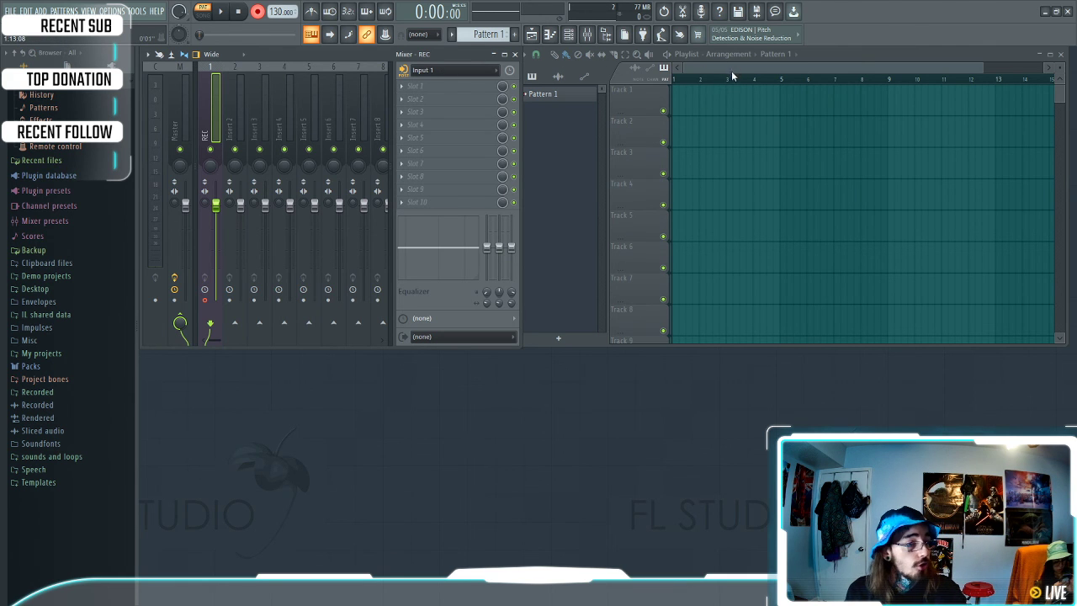
left_click(678, 81)
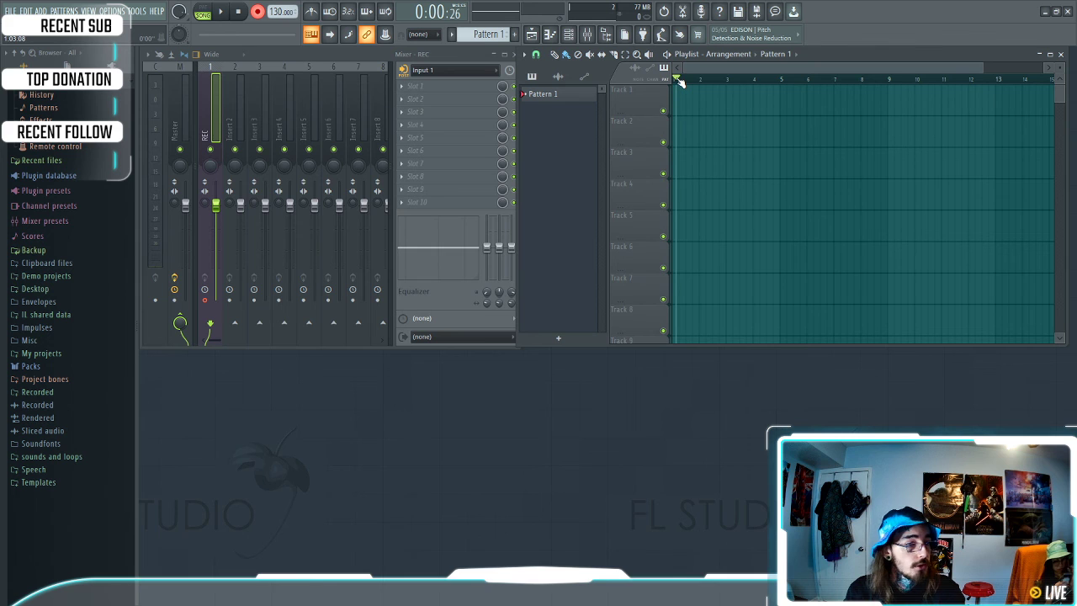
left_click_drag(682, 81, 683, 84)
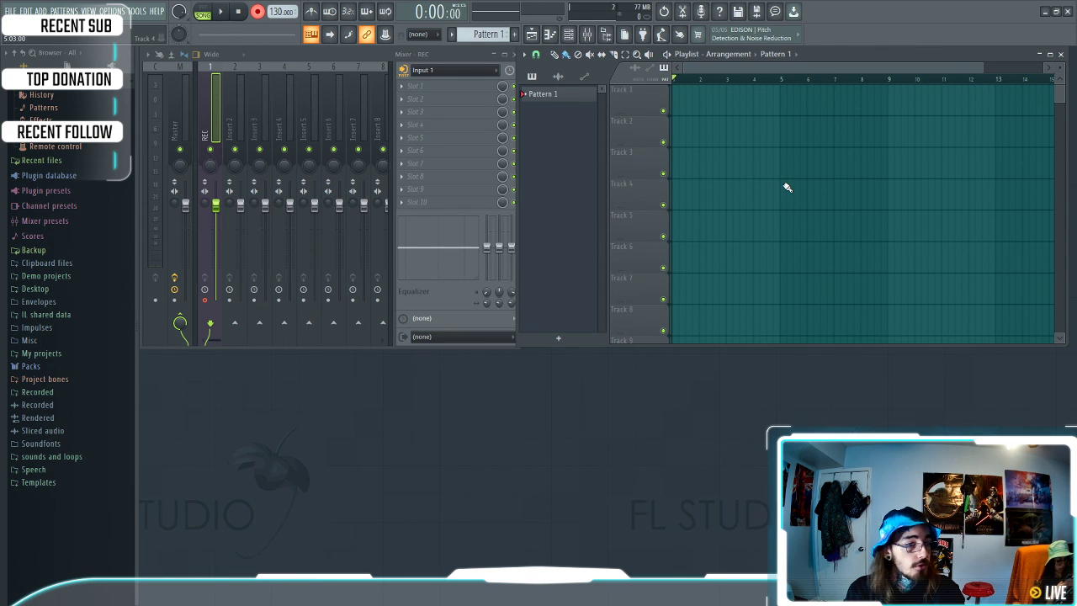
Record a short test take from the start of bar 1 and delete its clip from the playlist
key("space")
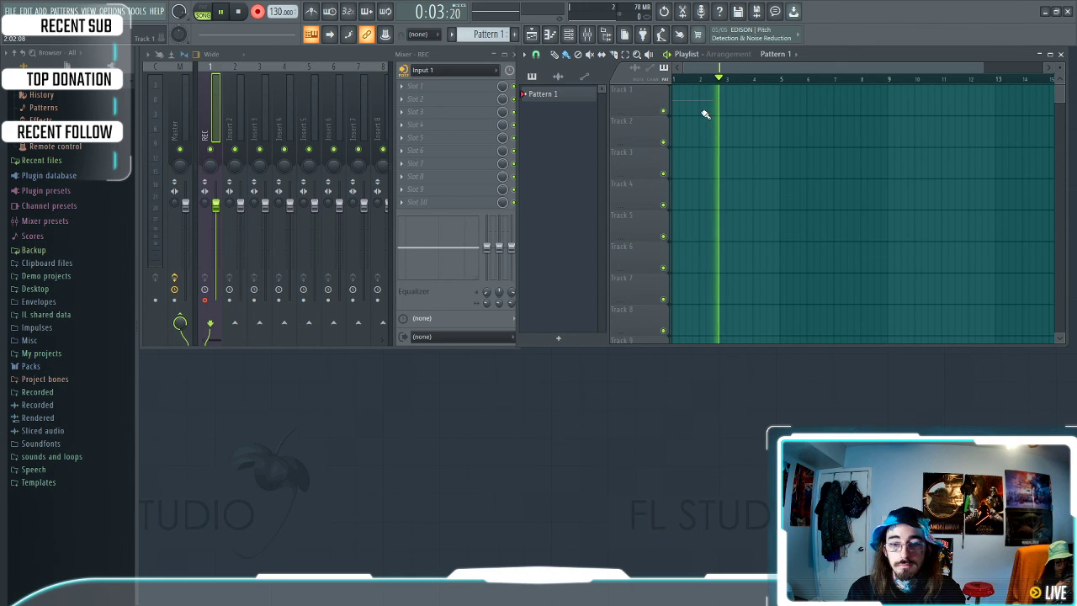
key("space")
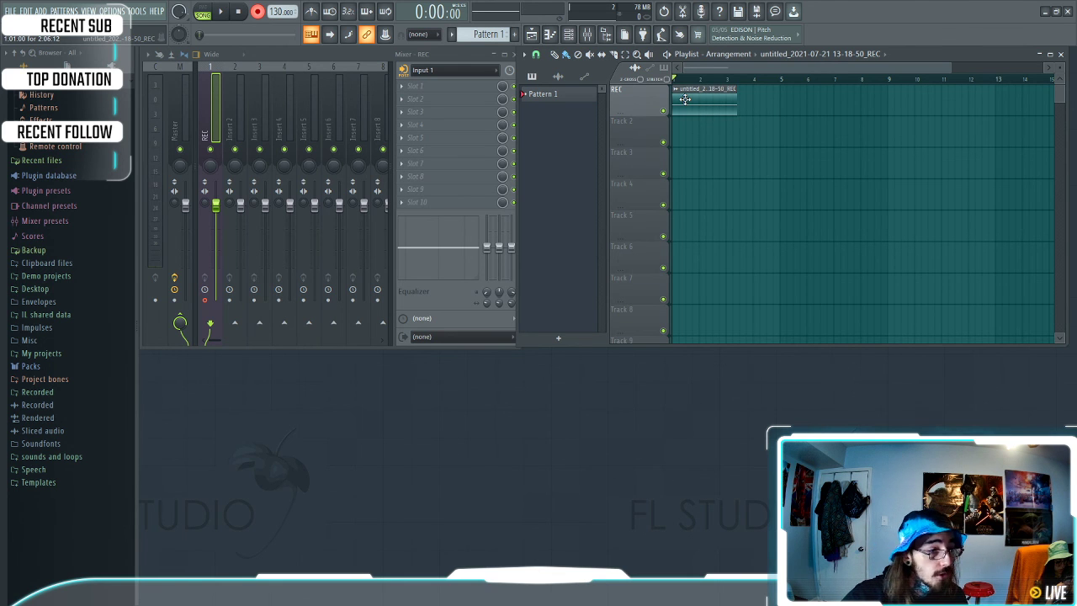
right_click(728, 107)
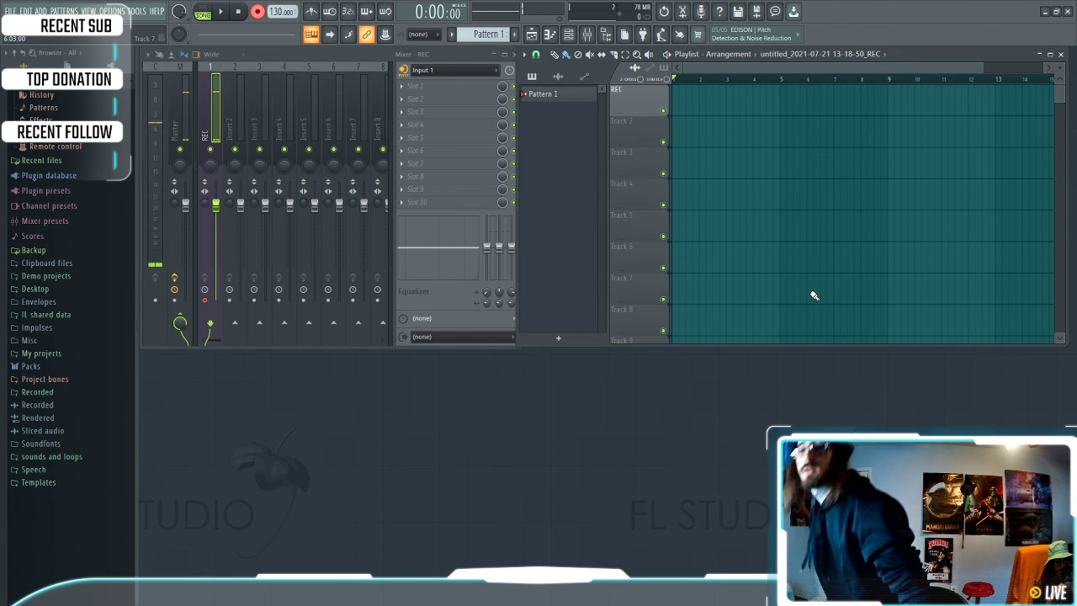
Record a microphone take from the start of bar 1 and route the recorded clip to mixer track 2
key("space")
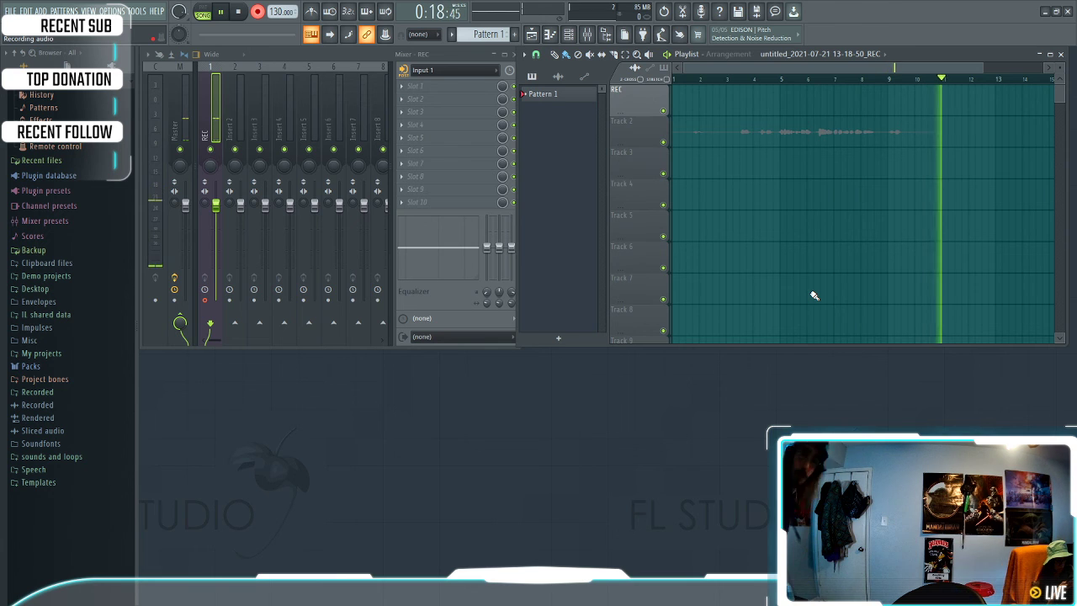
key("space")
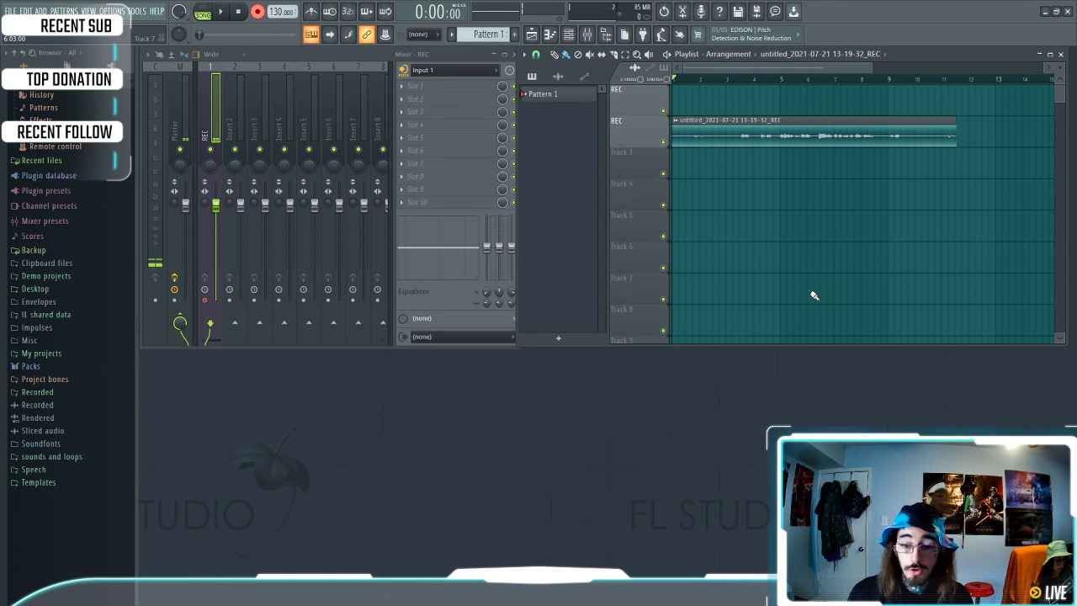
double_click(822, 137)
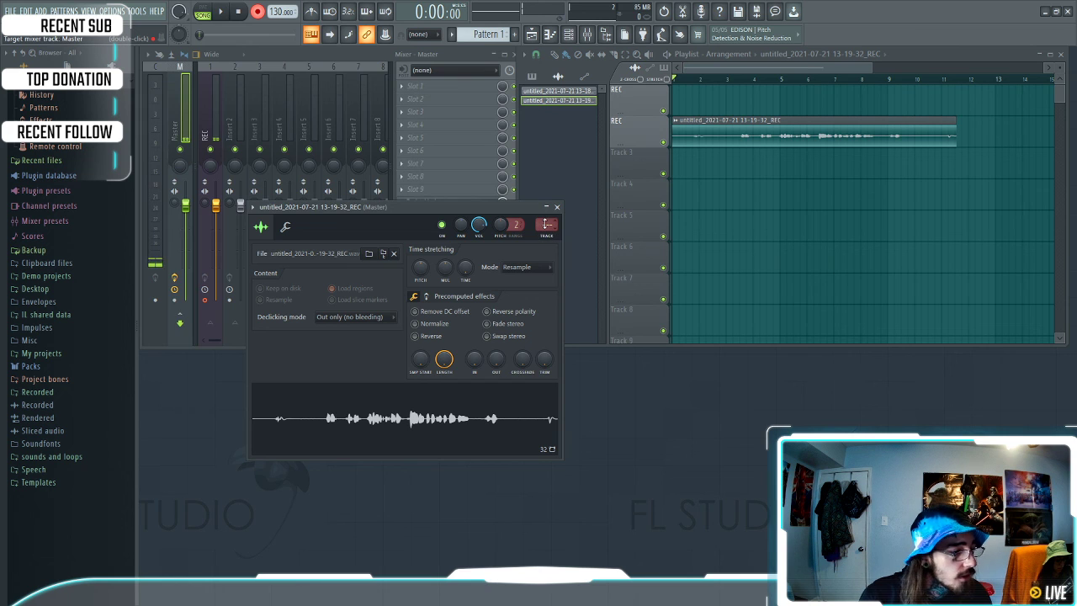
scroll(546, 224, "up", 2)
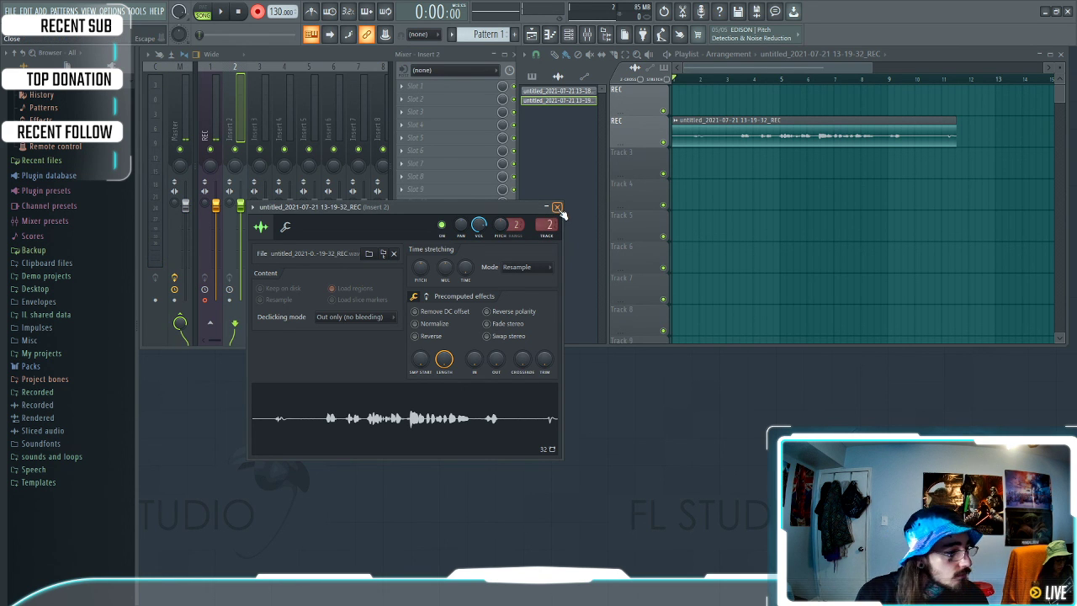
left_click(556, 206)
Rename the Insert 2 mixer track as VOCAL 1
right_click(225, 91)
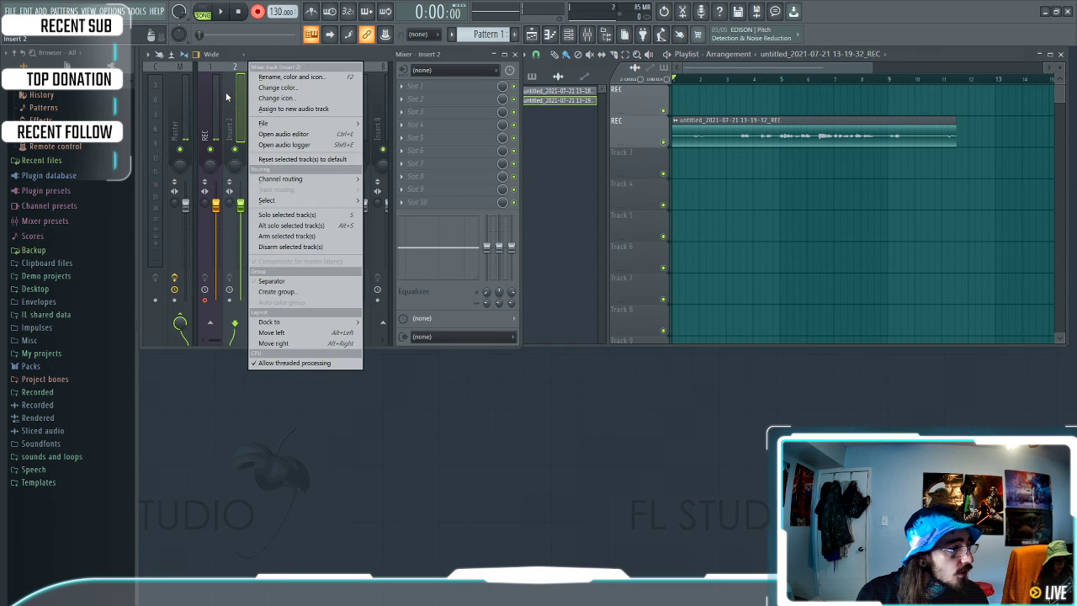
left_click(282, 75)
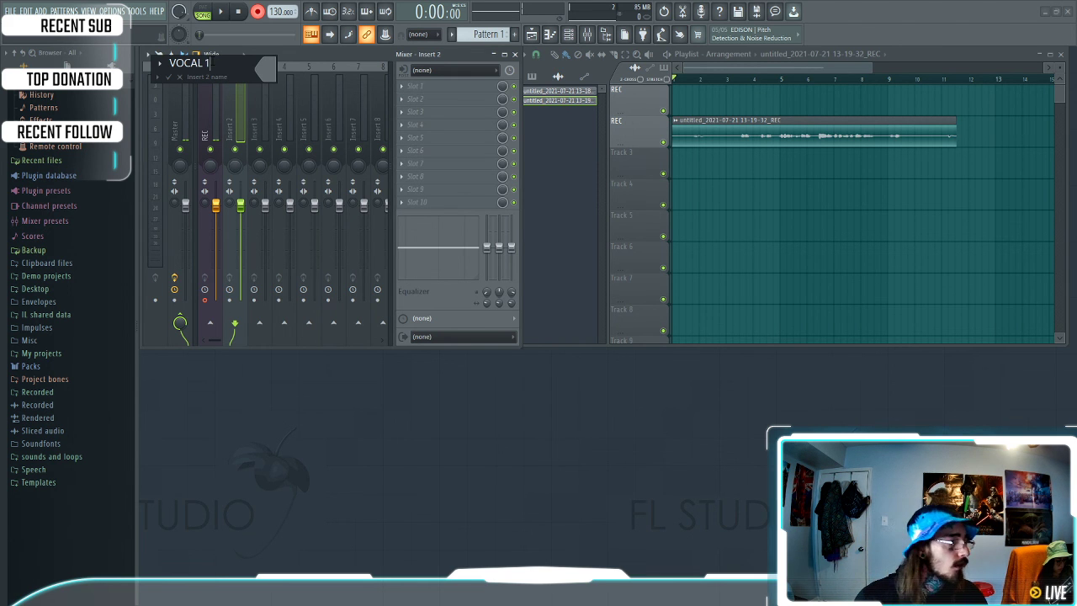
key("Return")
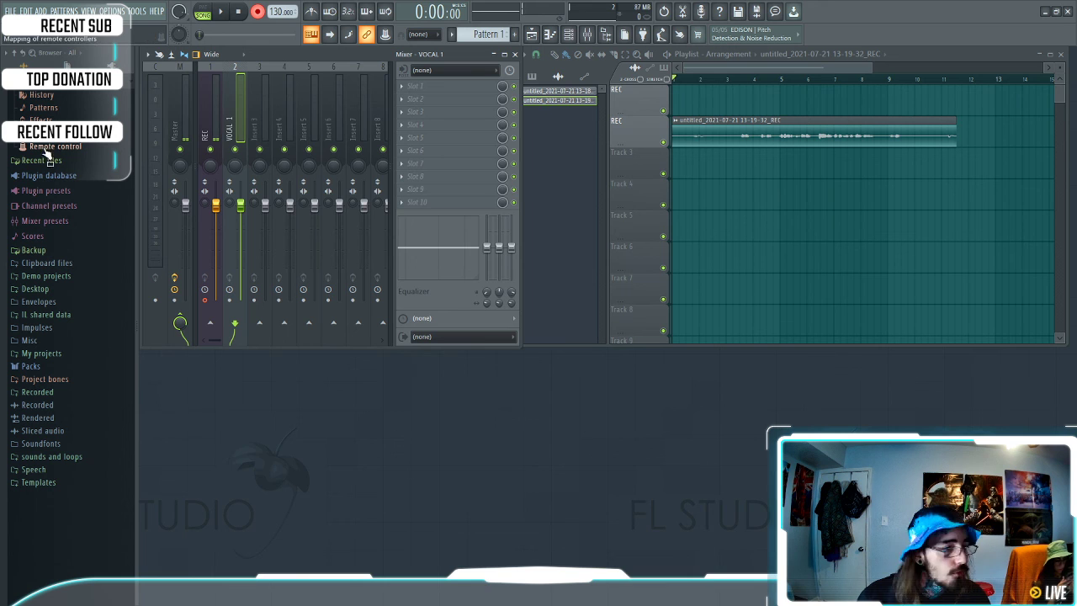
right_click(234, 100)
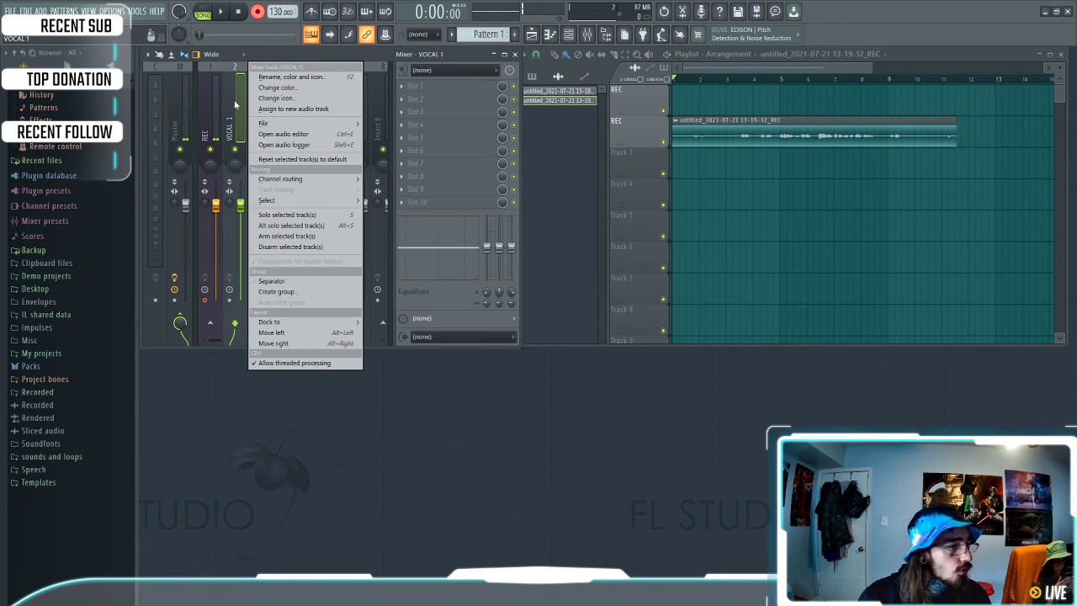
left_click(278, 87)
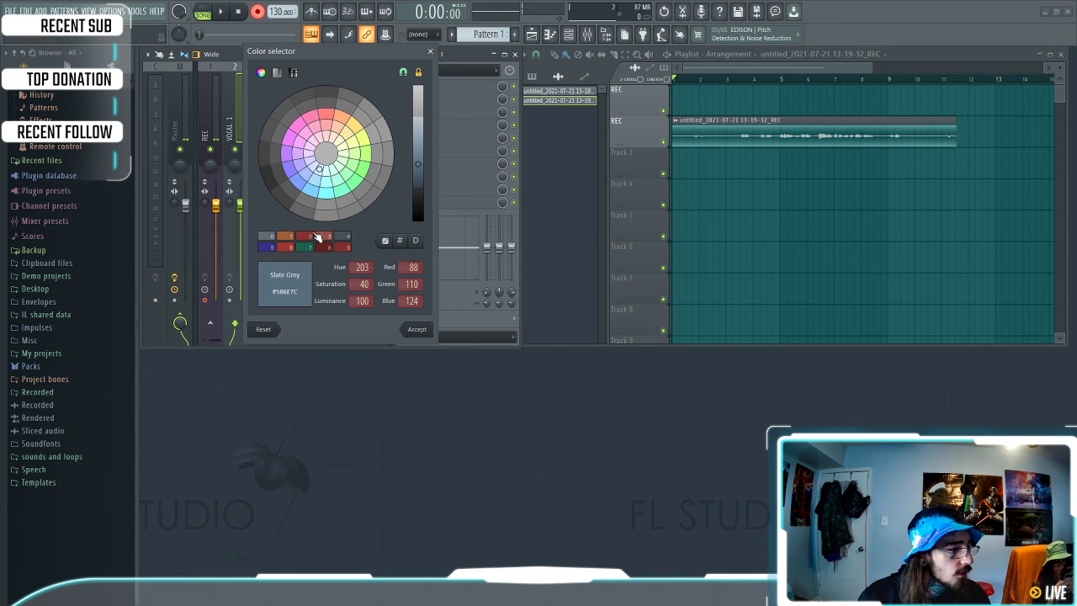
left_click(310, 241)
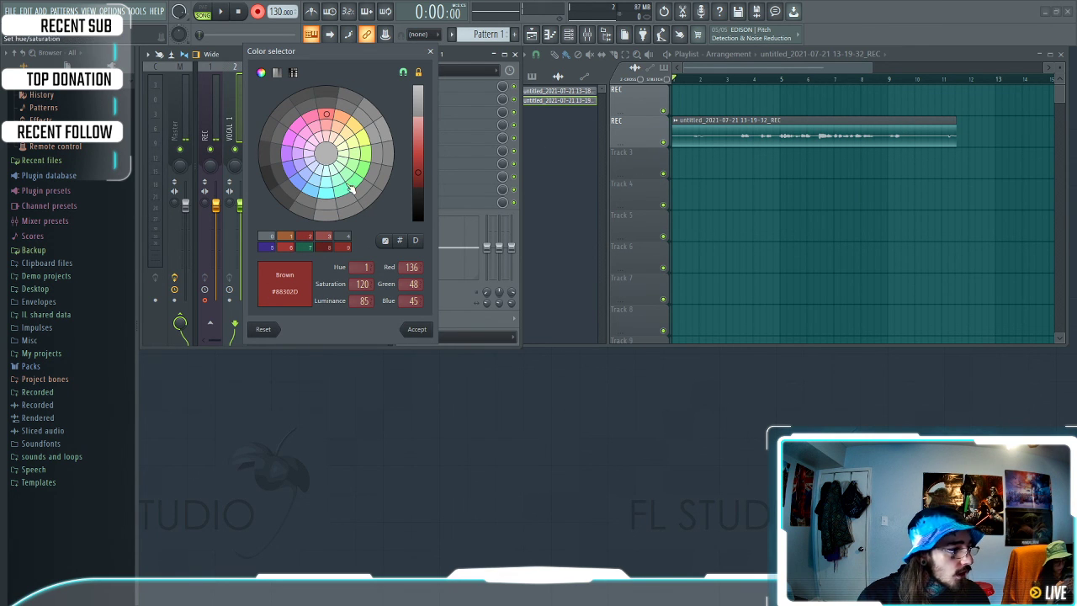
left_click(430, 52)
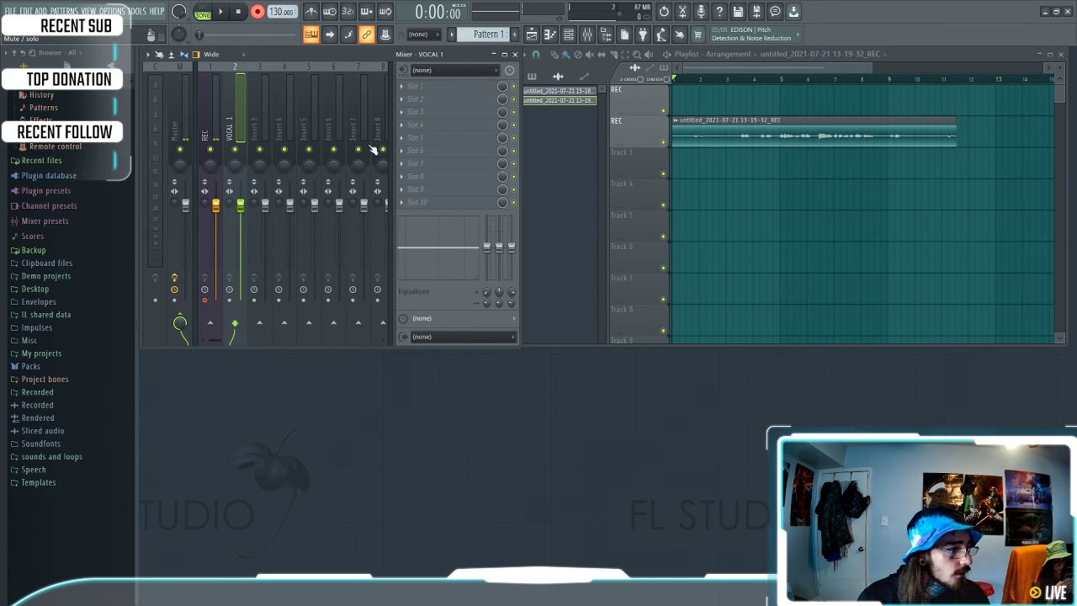
right_click(243, 119)
left_click(281, 87)
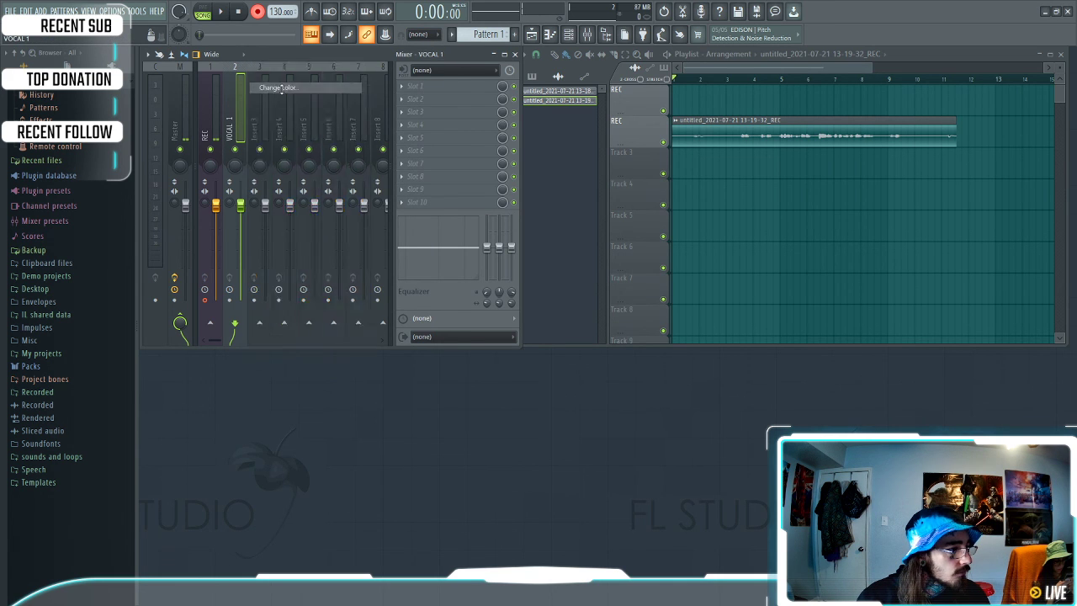
left_click(348, 252)
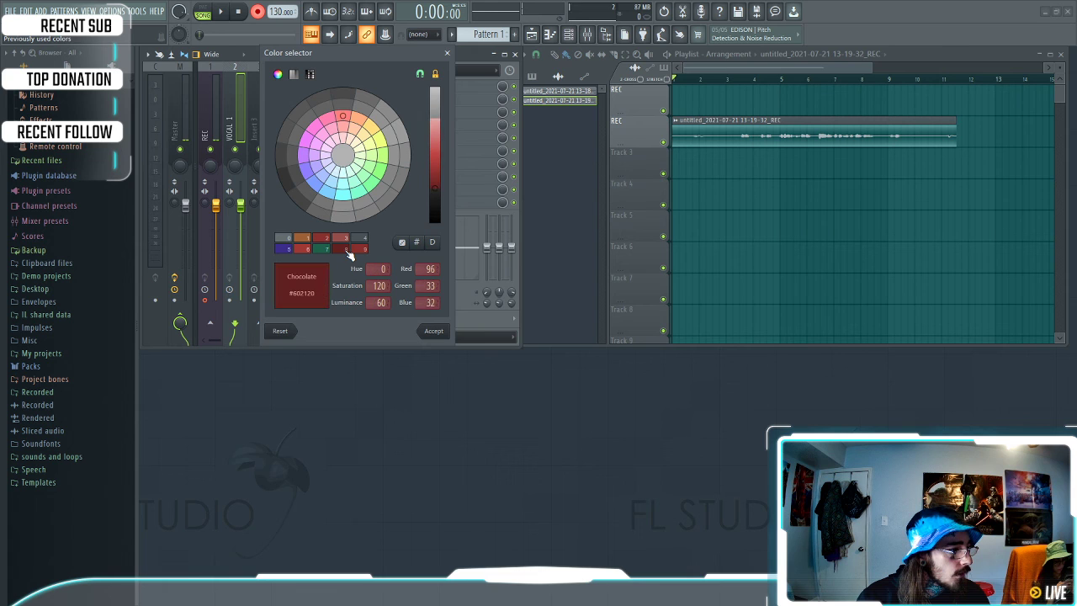
left_click(447, 53)
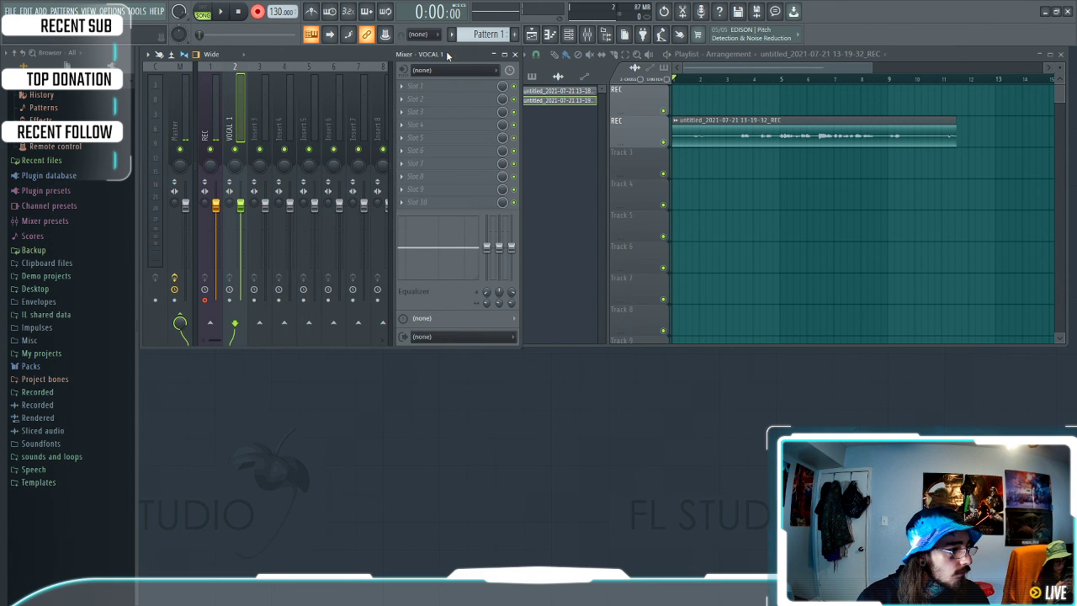
Set the VOCAL 1 mixer track's color to Brown (#88302D) and accept it
right_click(234, 130)
left_click(287, 89)
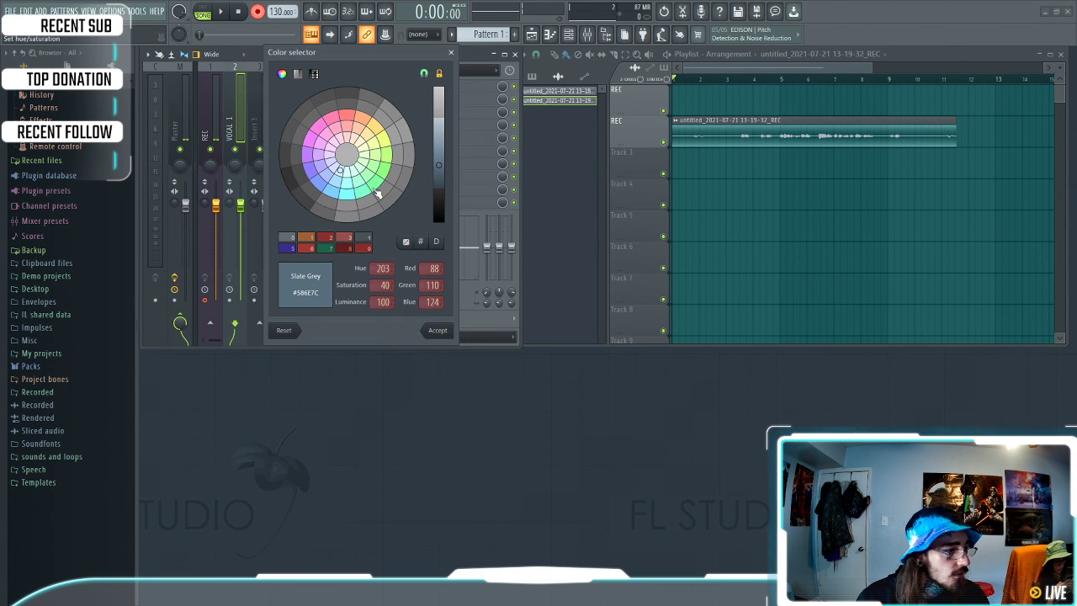
left_click(329, 241)
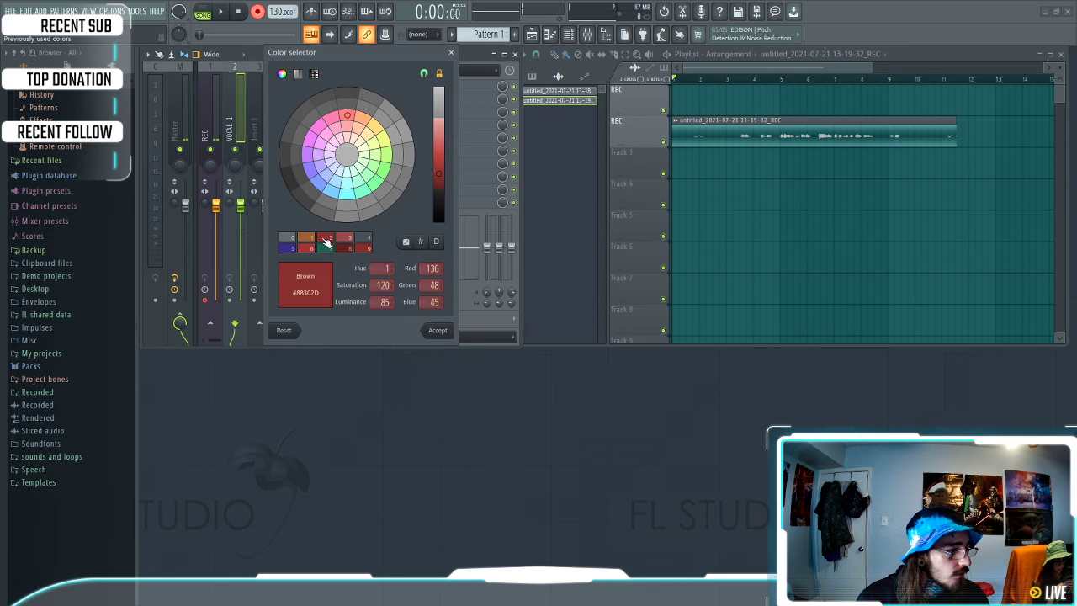
left_click(437, 330)
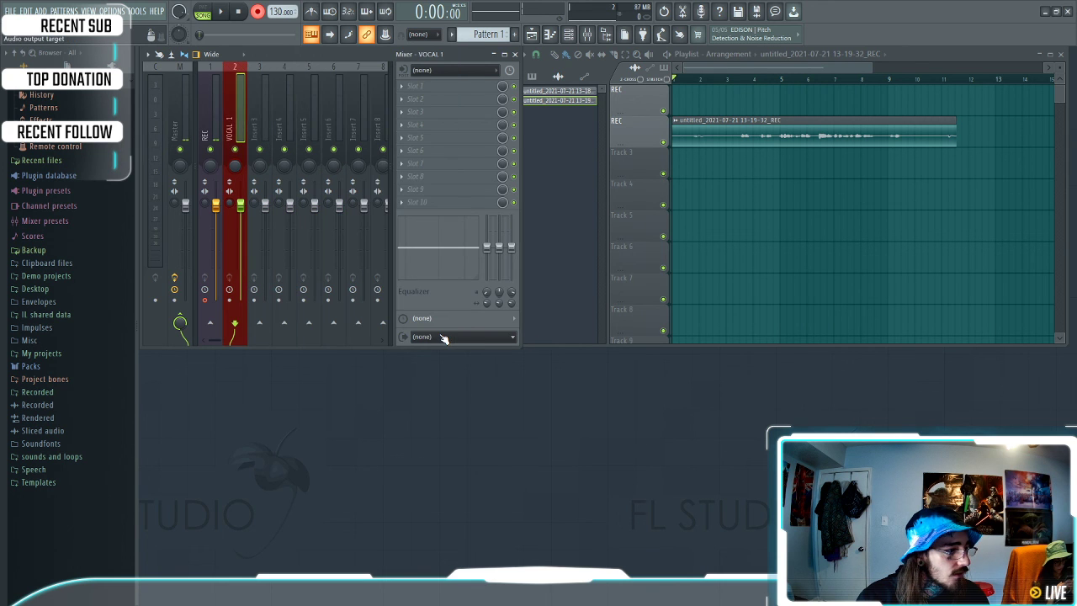
Check the recorded clip's mixer track routing in its channel settings, and close them
left_click(739, 121)
double_click(739, 121)
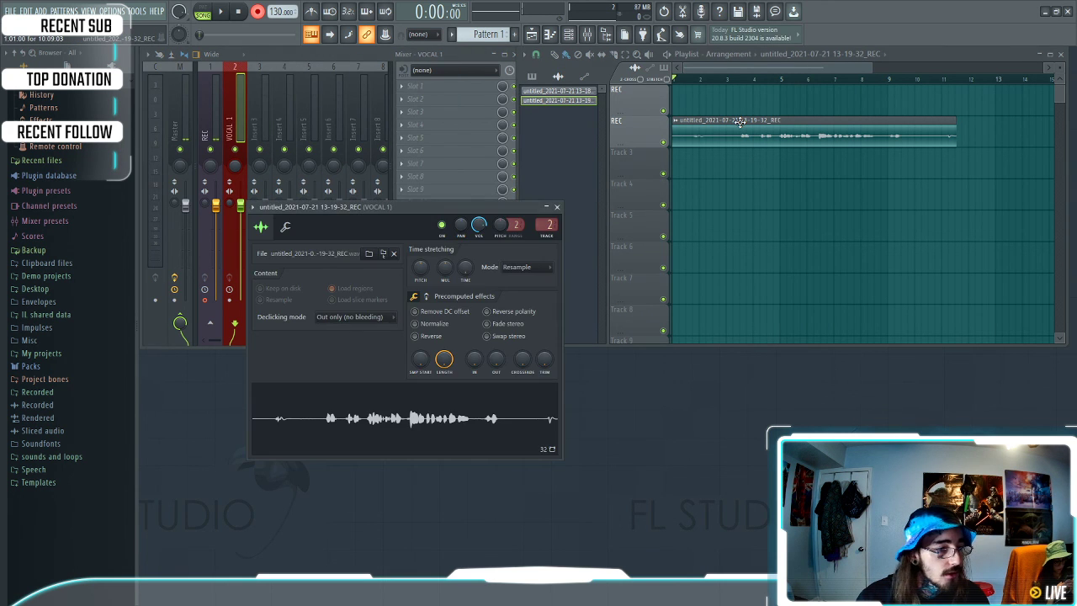
left_click(554, 208)
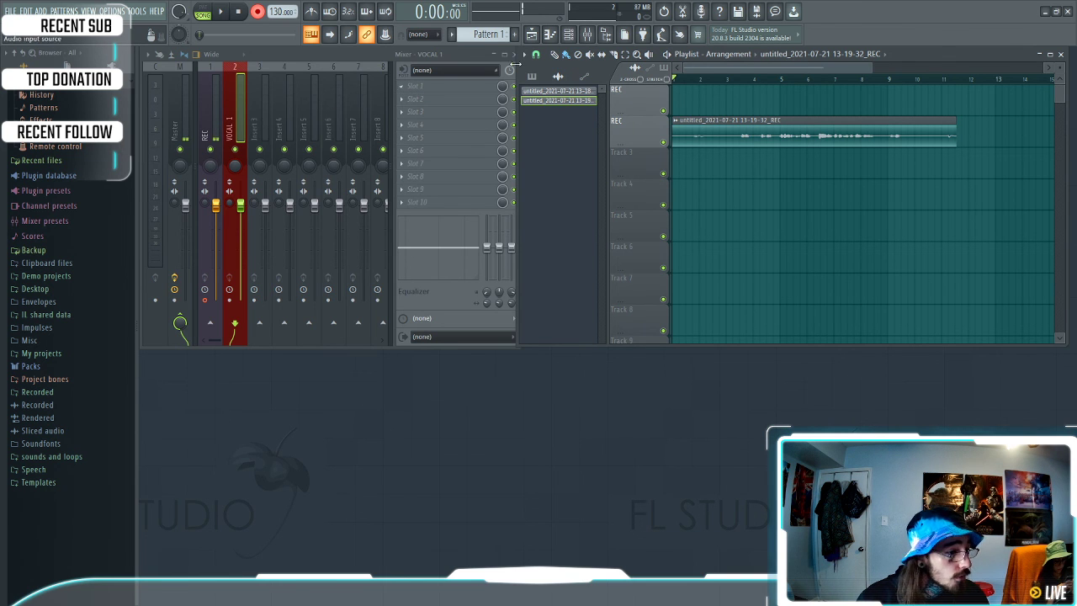
Place the playhead near the start of bar 1 and set the audio device to Speakers / Headphones (Realtek High Definition Audio)
left_click(682, 81)
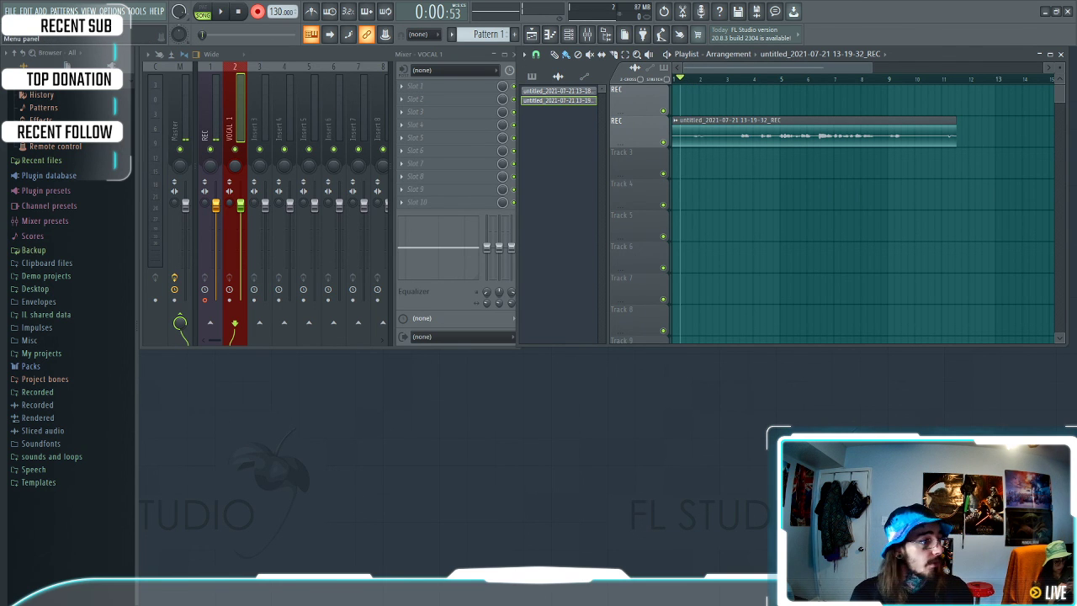
left_click(112, 11)
left_click(127, 48)
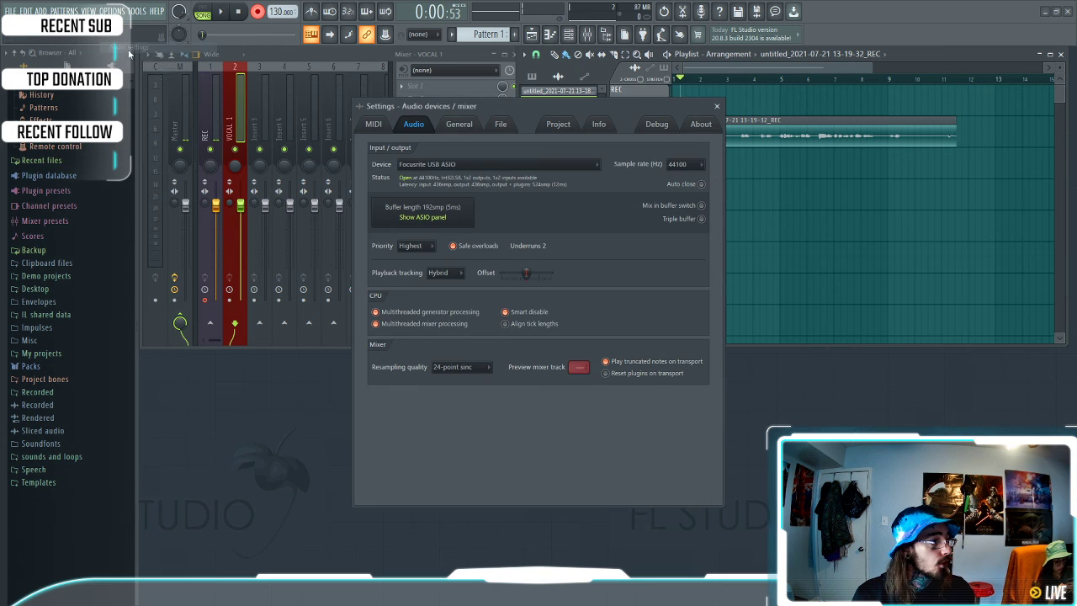
left_click(479, 165)
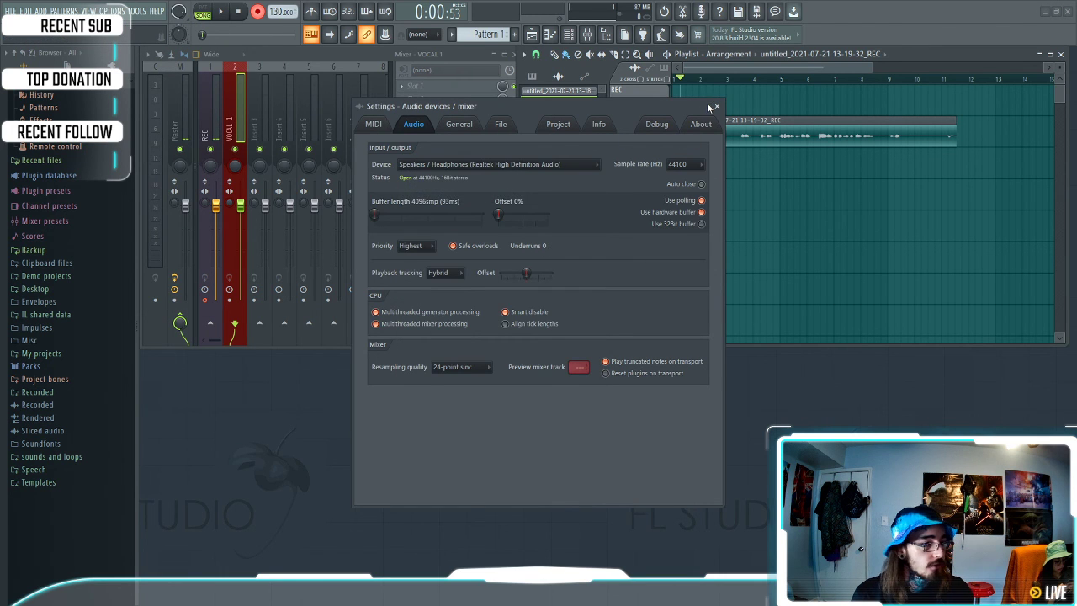
left_click(716, 106)
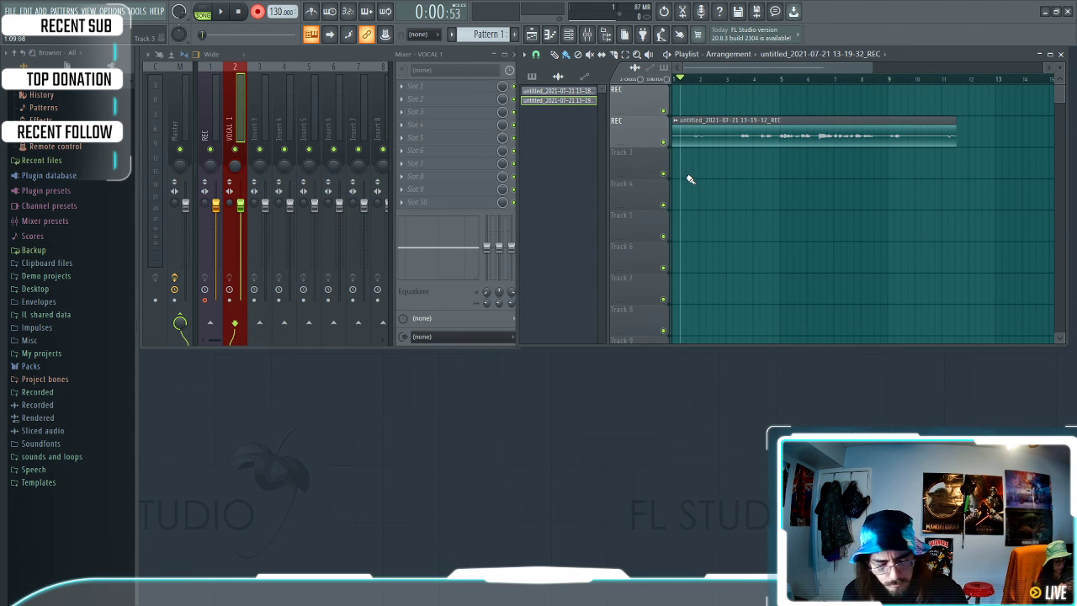
Play back the recorded vocal take from near the start of bar 1, and stop the playback
key("space")
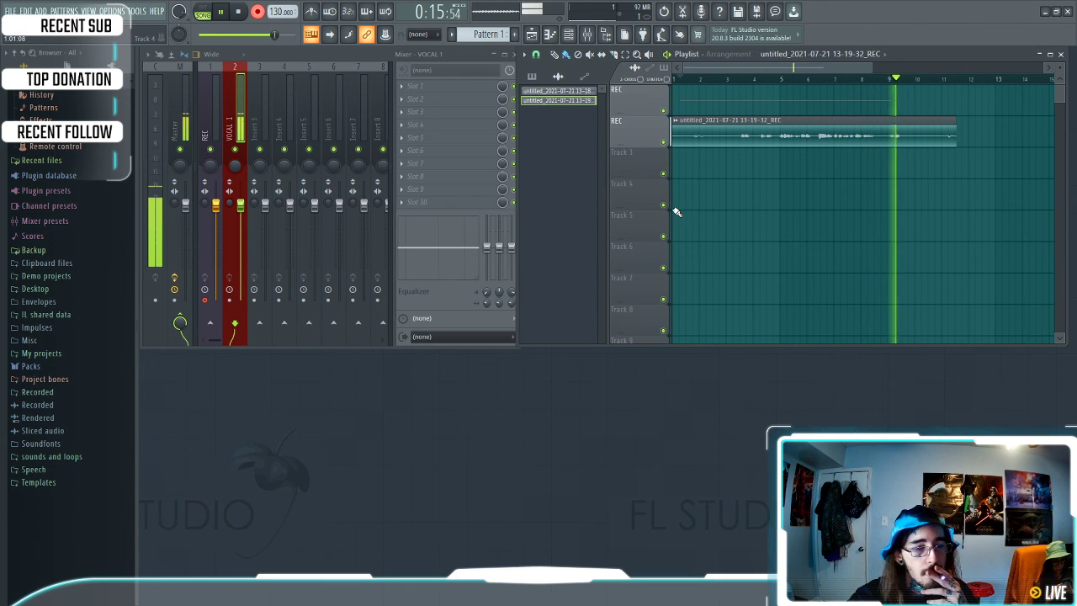
key("space")
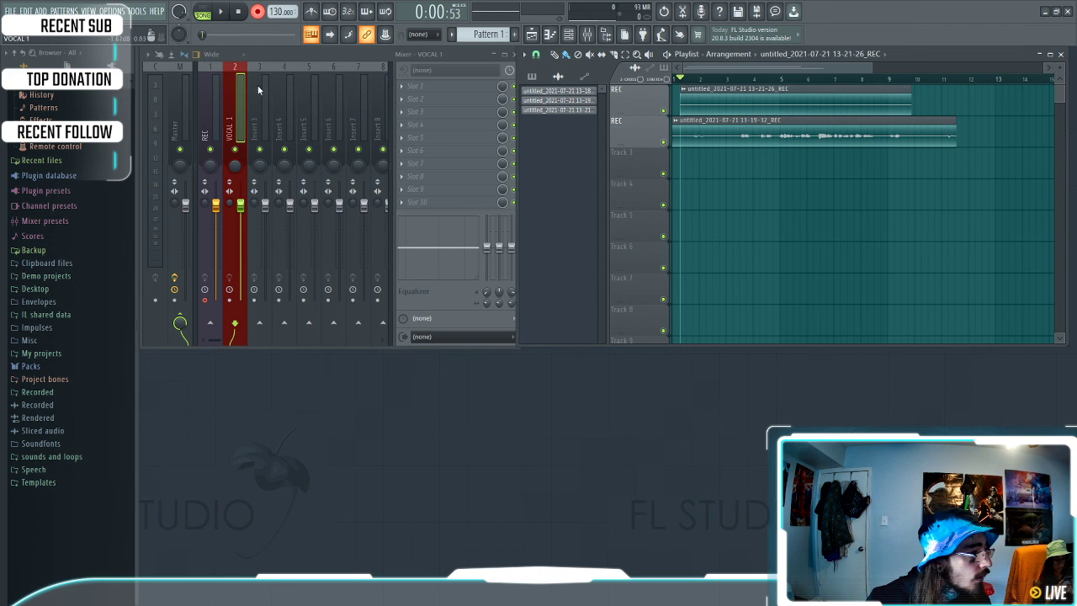
Load the MAutoPitch plugin from the full effect list into VOCAL 1's first effect slot, and close its editor
left_click(406, 88)
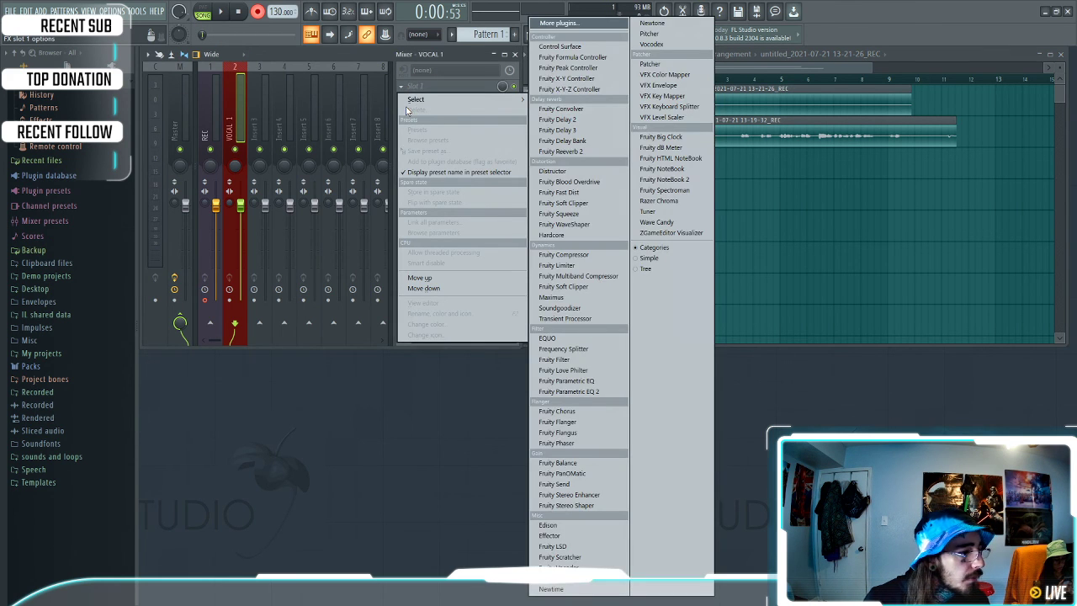
mouse_move(408, 98)
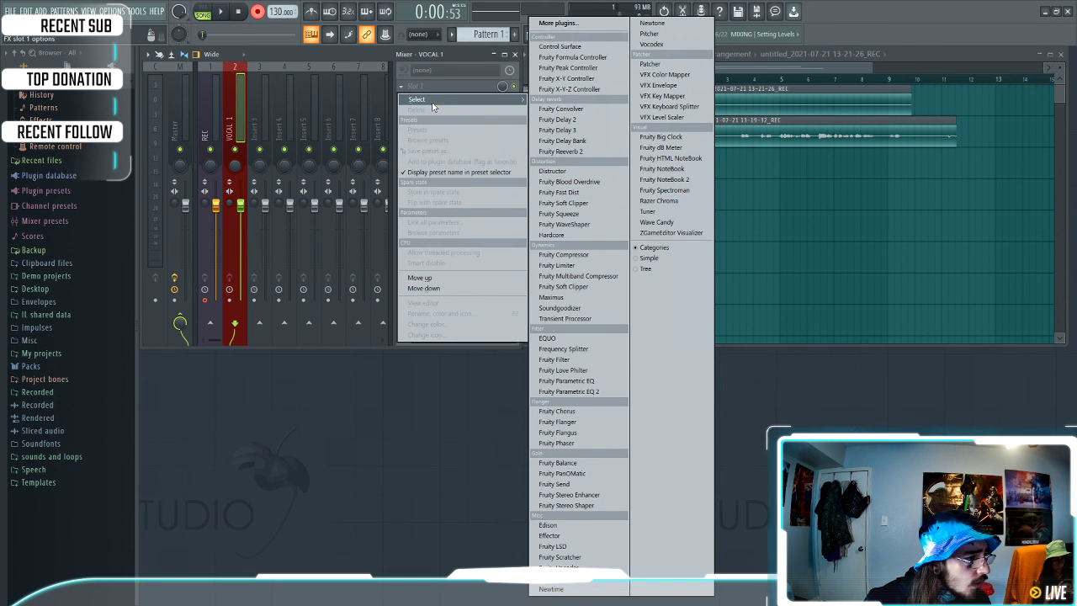
left_click(562, 23)
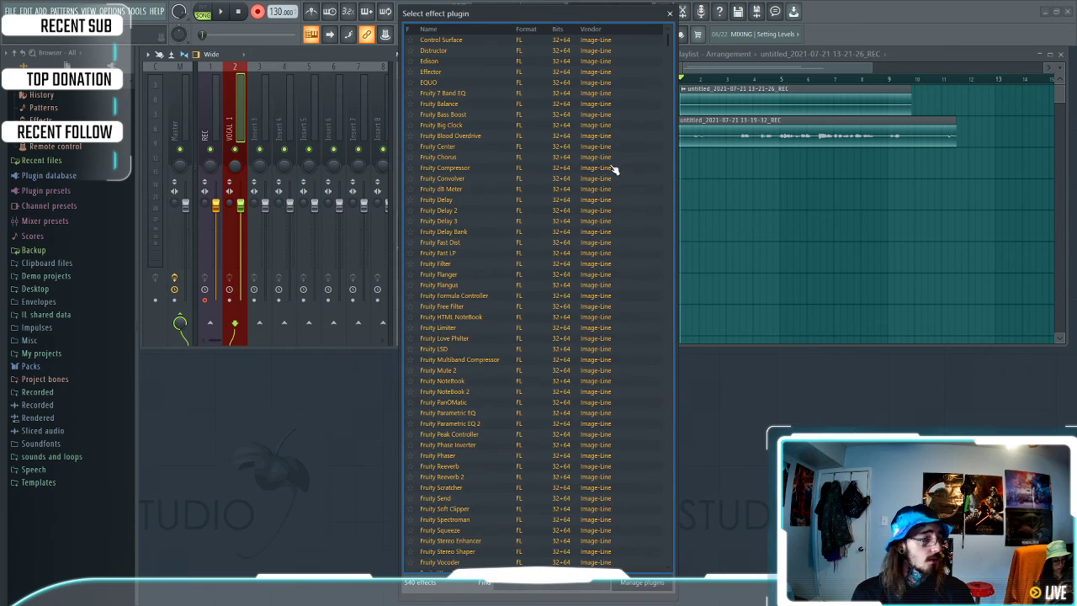
scroll(532, 318, "up", 1)
scroll(532, 313, "down", 12)
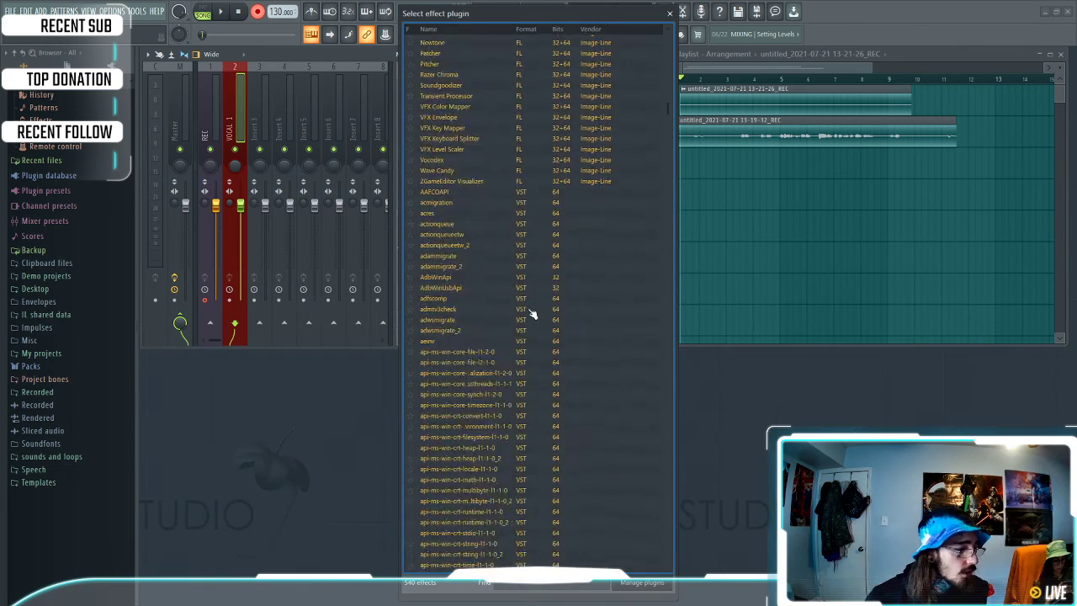
scroll(525, 315, "down", 4)
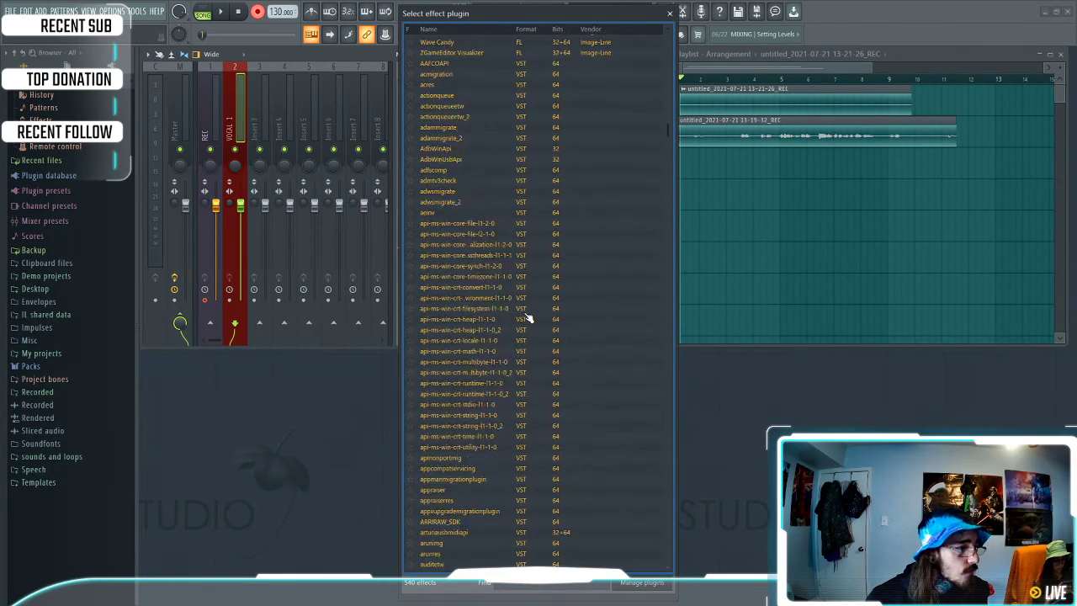
scroll(510, 358, "down", 20)
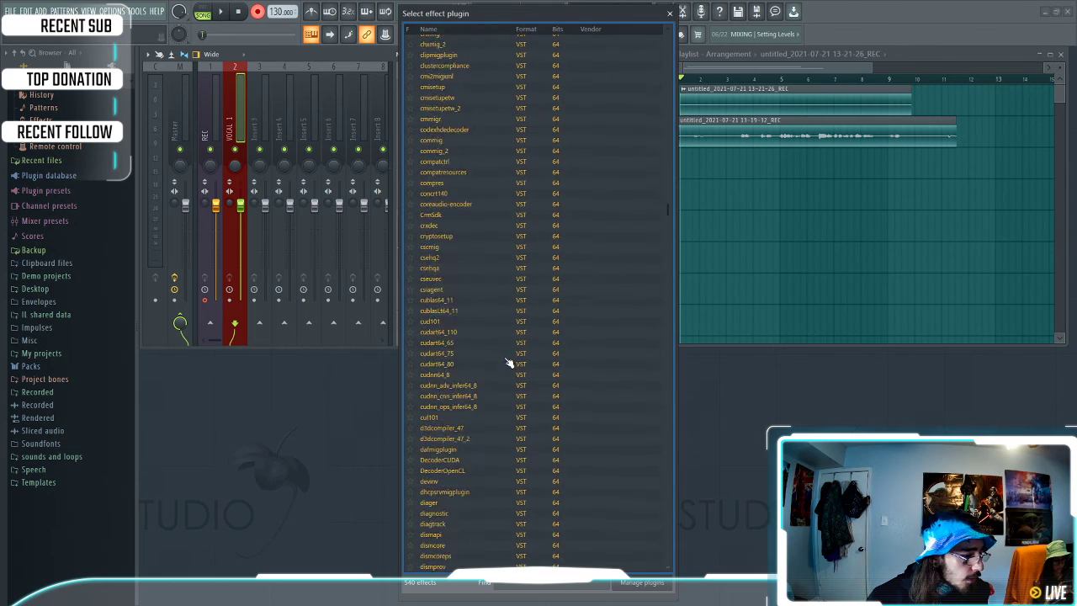
scroll(510, 362, "down", 20)
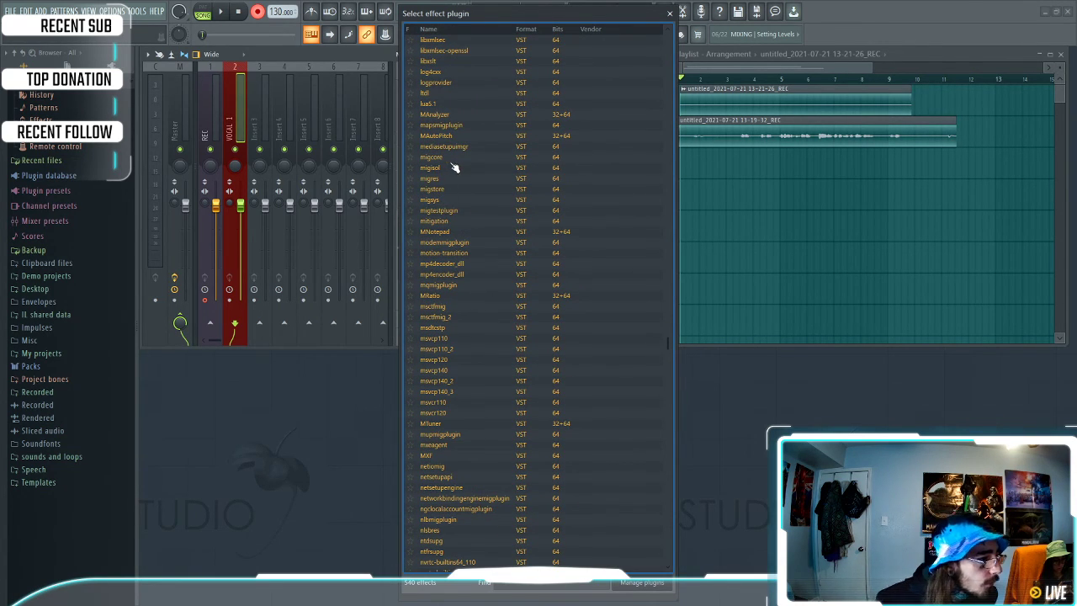
left_click(437, 138)
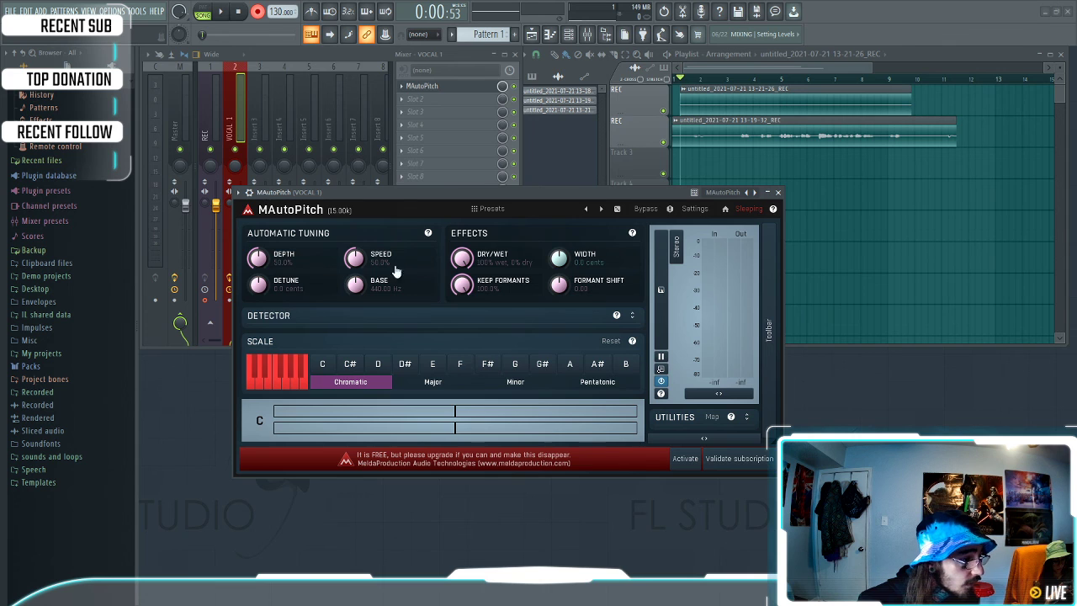
left_click(778, 194)
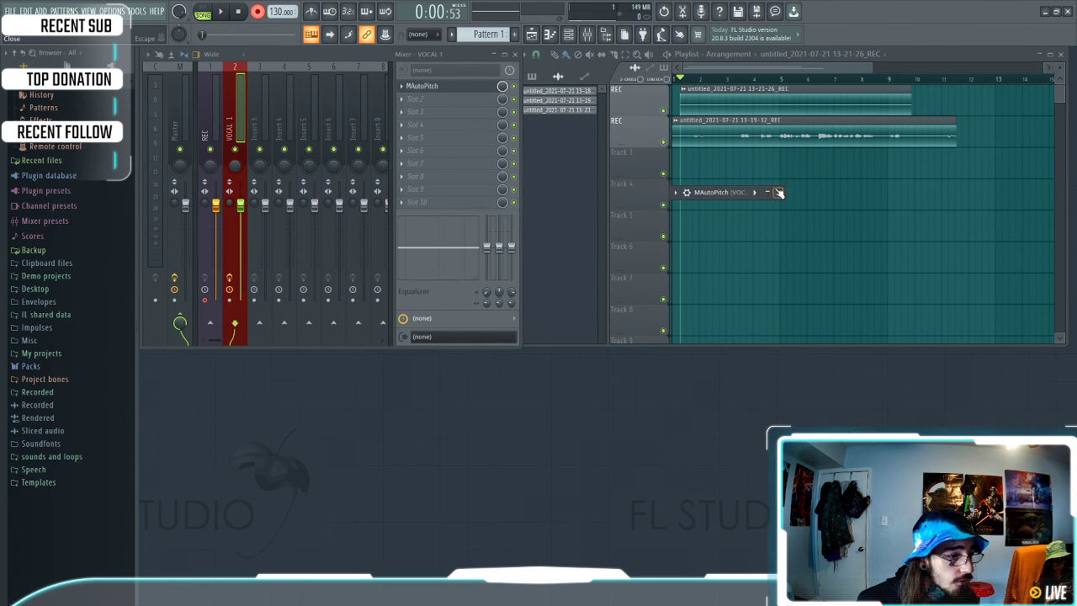
right_click(736, 112)
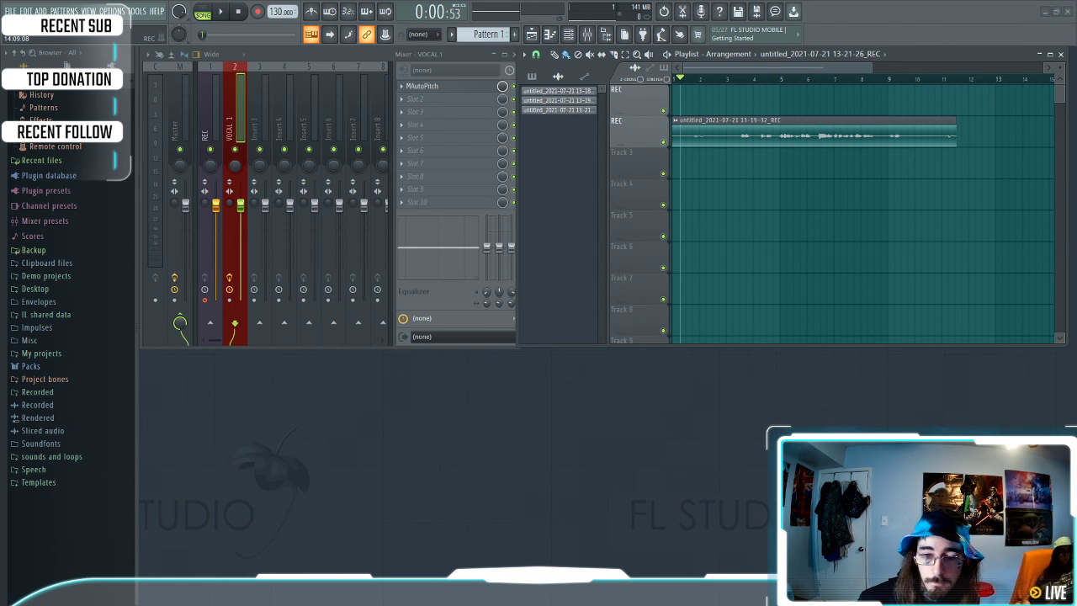
Switch to VirtualDJ and check the loaded beat's key in both Camelot and musical notation
left_click_drag(1076, 173, 632, 147)
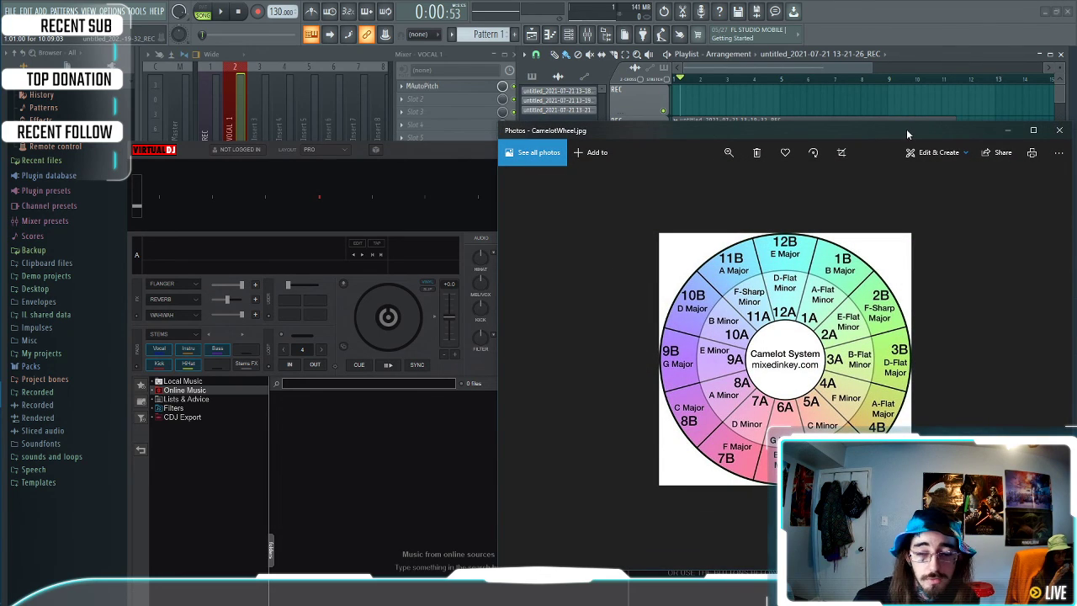
left_click_drag(907, 129, 750, 281)
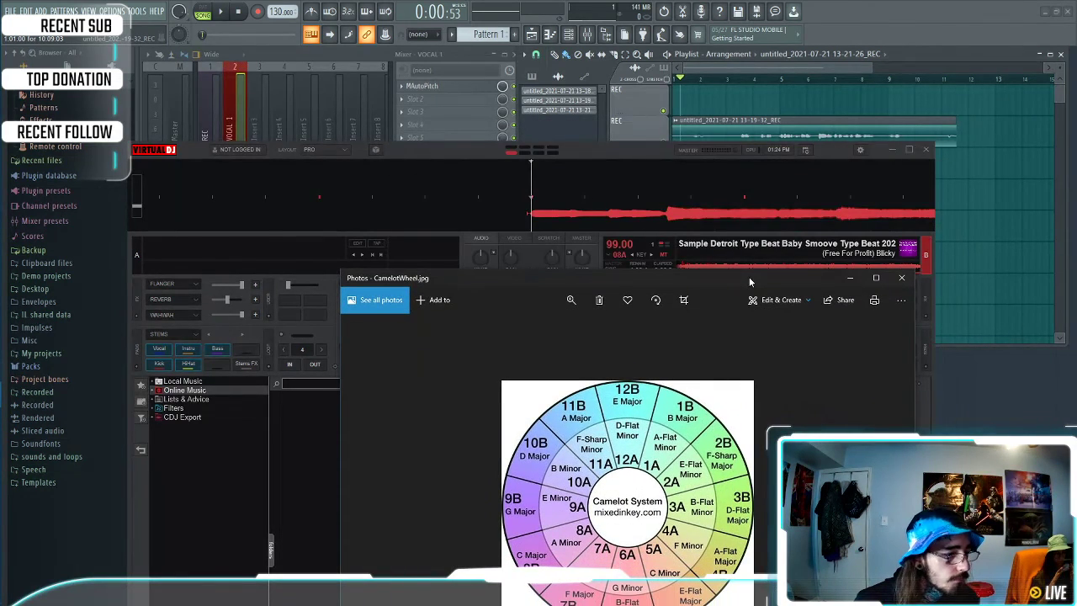
left_click(618, 256)
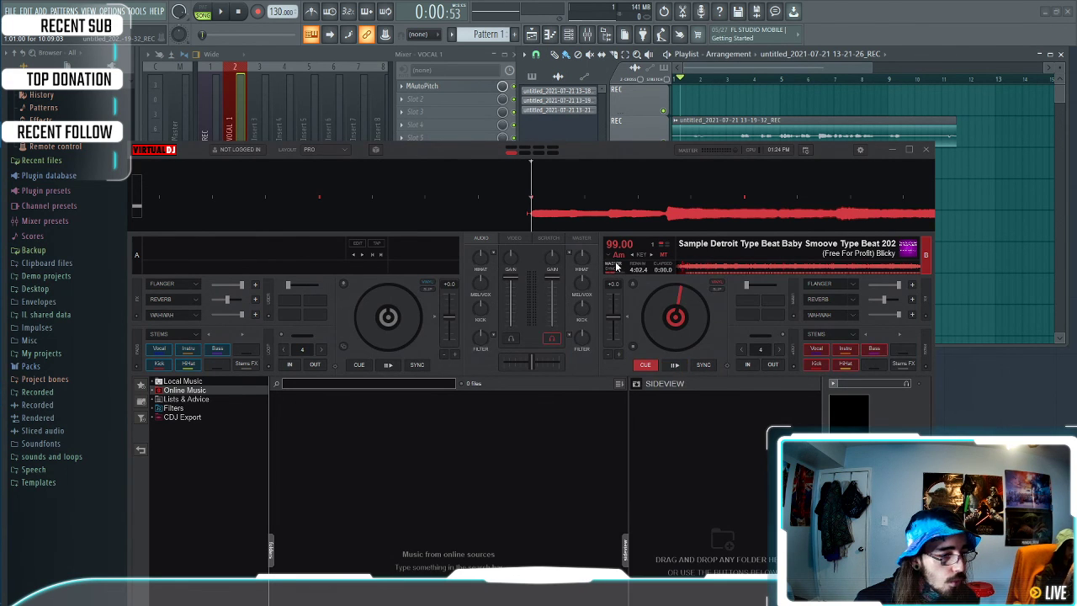
left_click(616, 265)
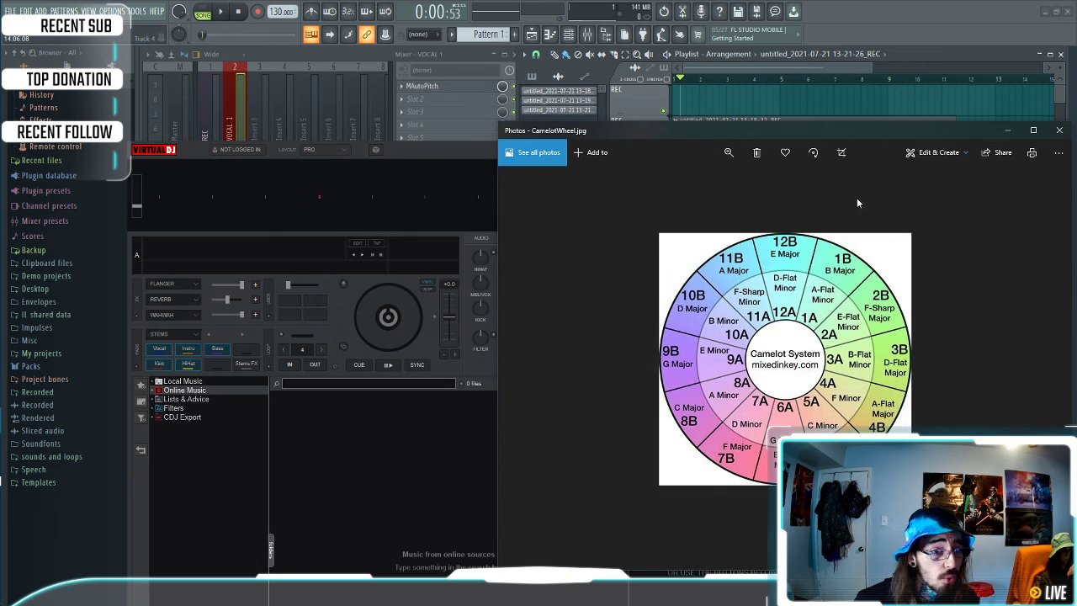
Examine the major and minor keys on the Camelot wheel image, and close the image and VirtualDJ
left_click_drag(877, 129, 755, 215)
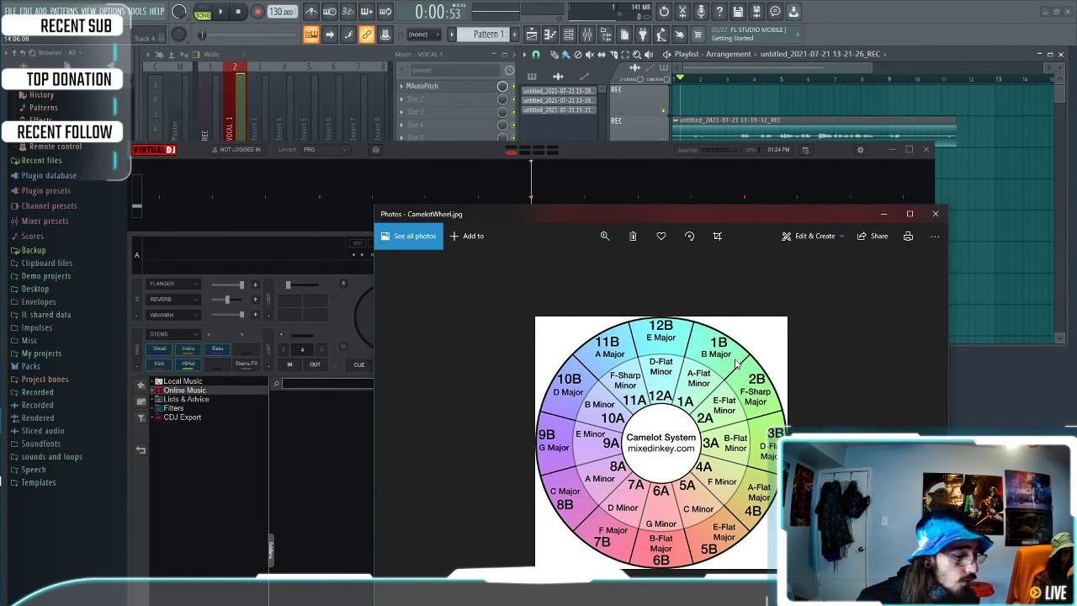
left_click_drag(722, 215, 621, 292)
left_click_drag(630, 156, 603, 113)
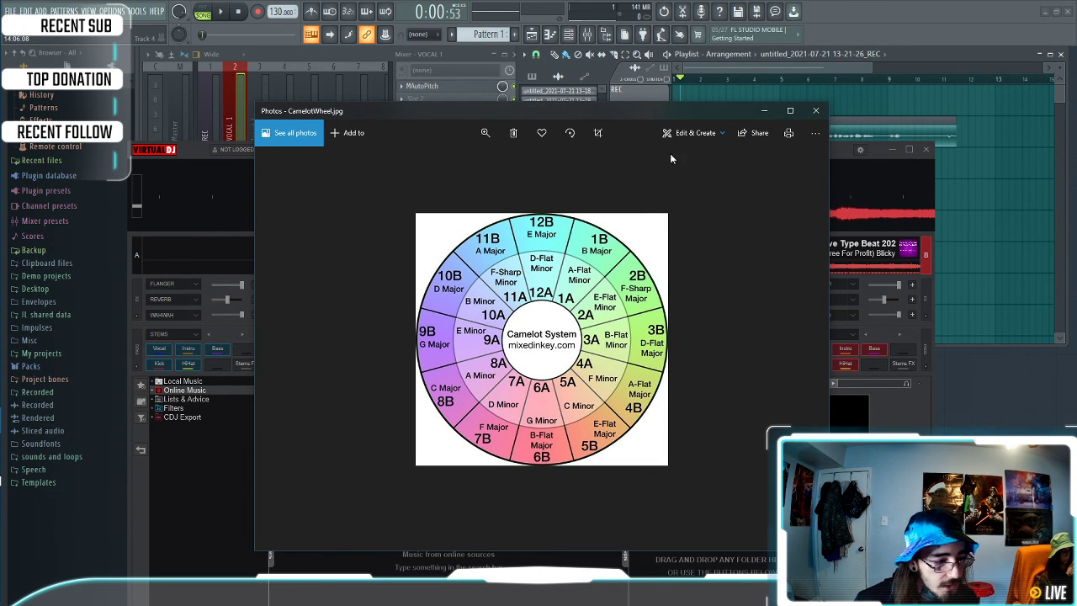
left_click(816, 110)
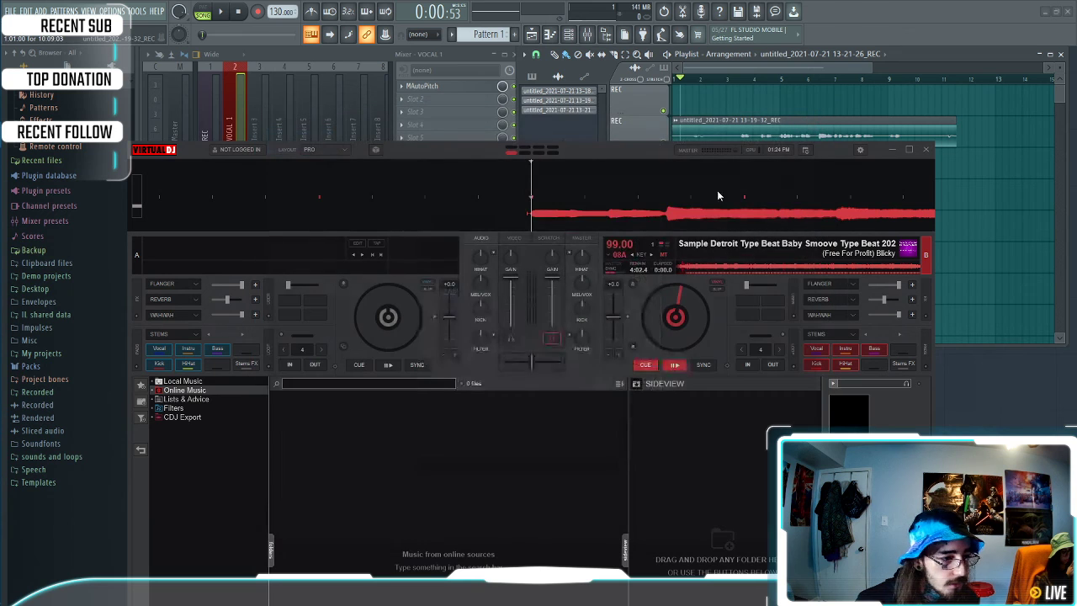
left_click(926, 152)
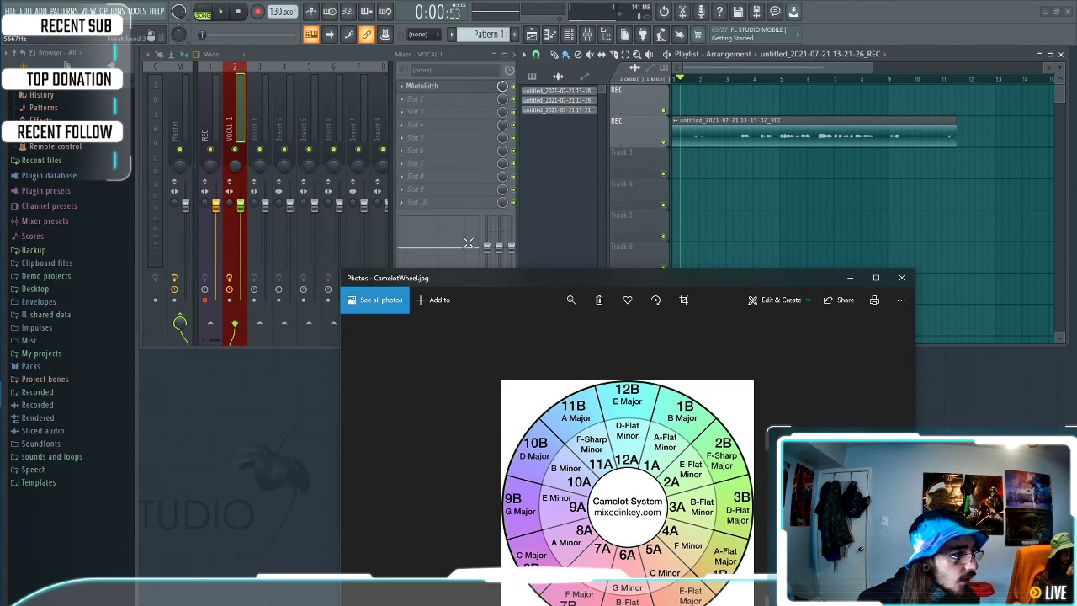
left_click(901, 277)
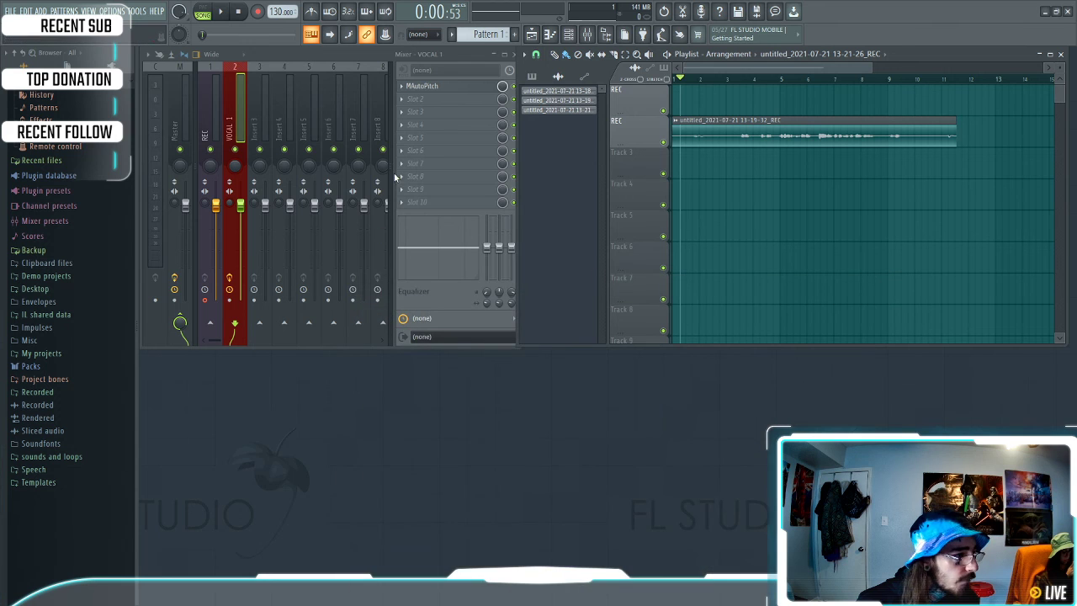
Open MAutoPitch on VOCAL 1 to review its tuning and scale settings, and close it
left_click(430, 86)
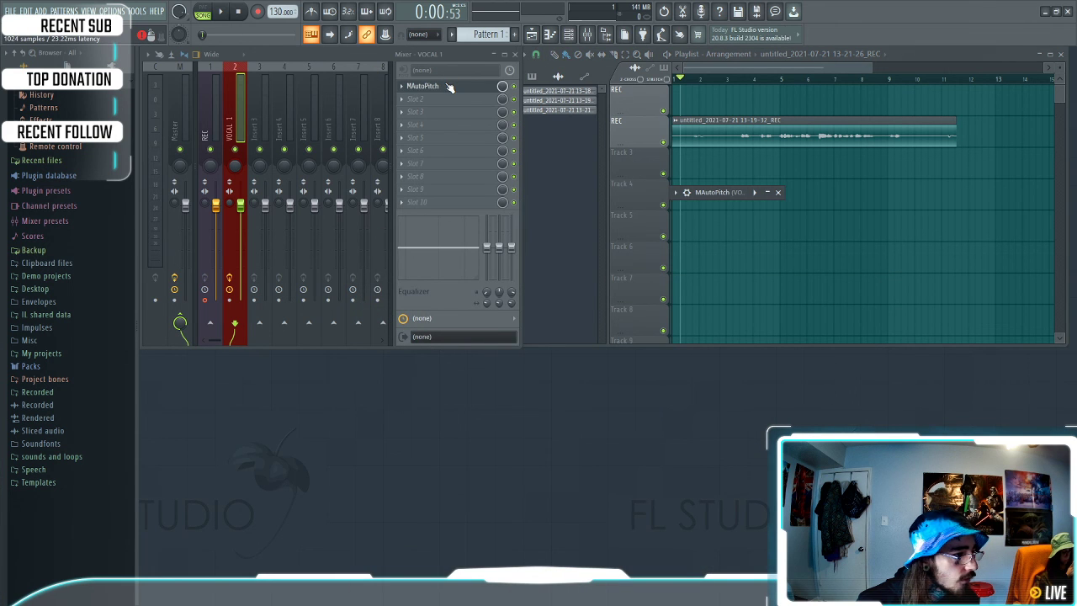
left_click(768, 192)
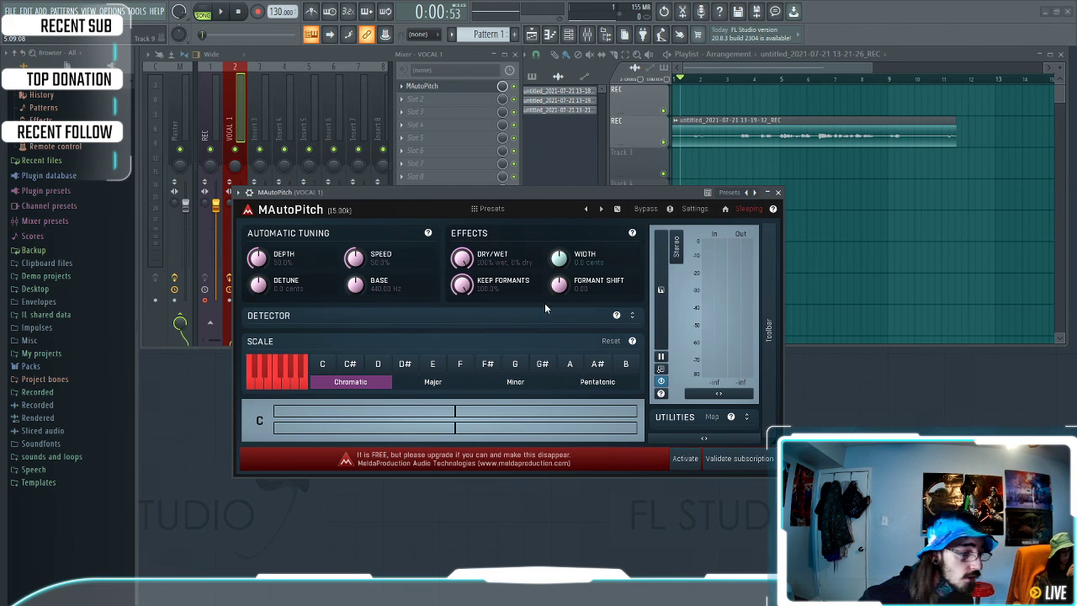
left_click(777, 193)
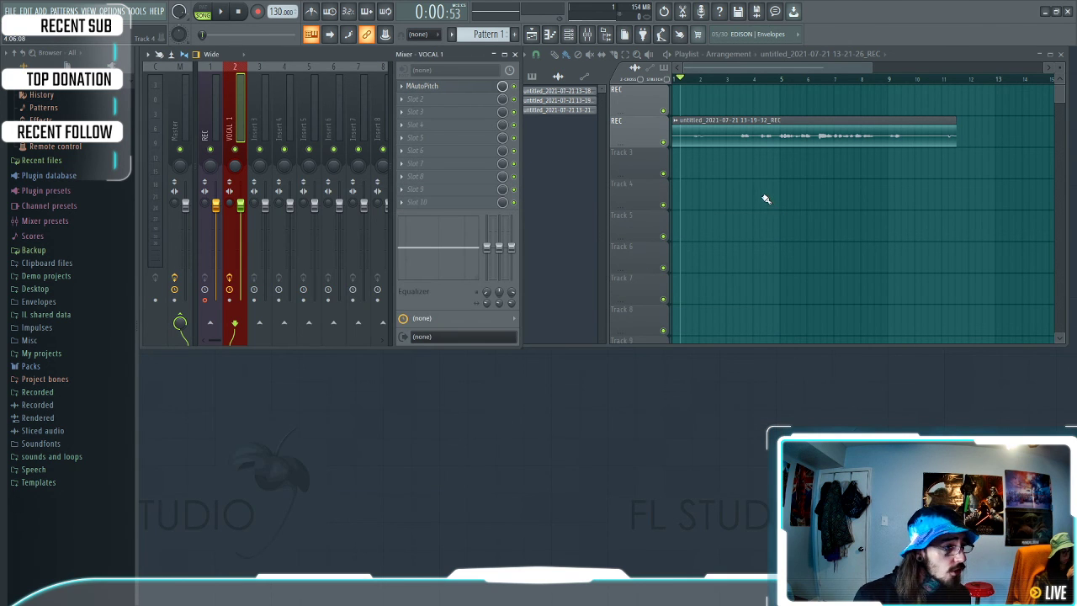
Play back the vocal take through MAutoPitch, and stop the playback
key("space")
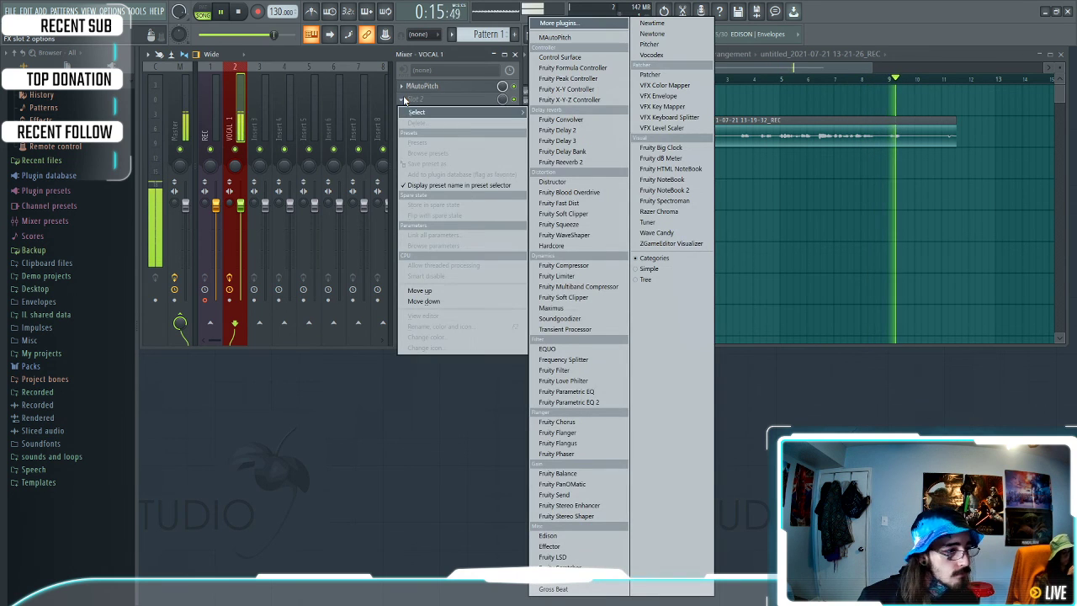
left_click(406, 99)
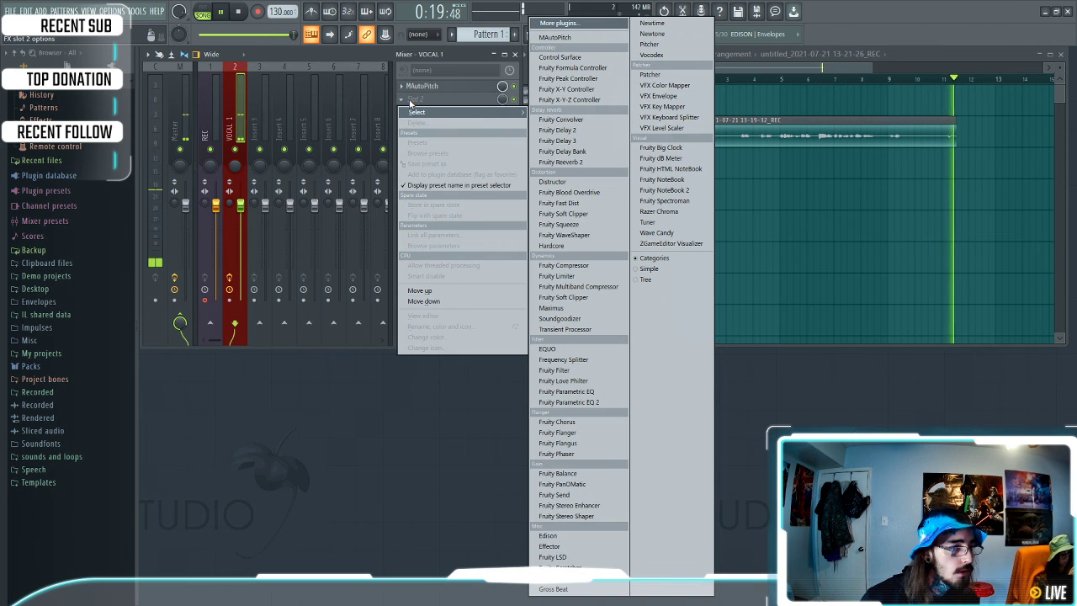
left_click(884, 74)
key("space")
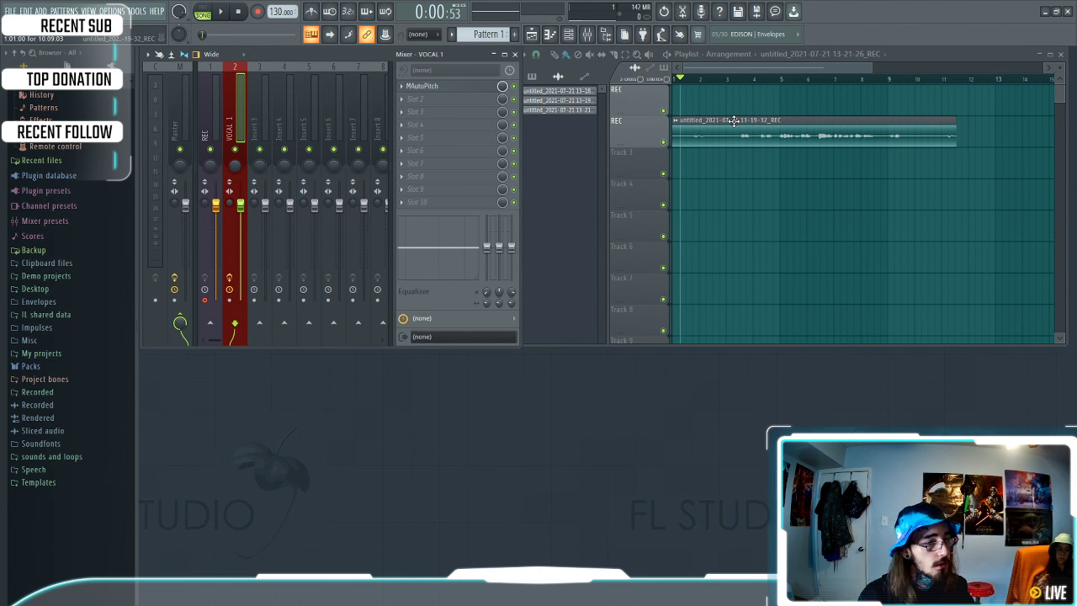
Load Fruity Reeverb 2 into VOCAL 1's second effect slot, replace it with Soundgoodizer, and close the editor
left_click(404, 100)
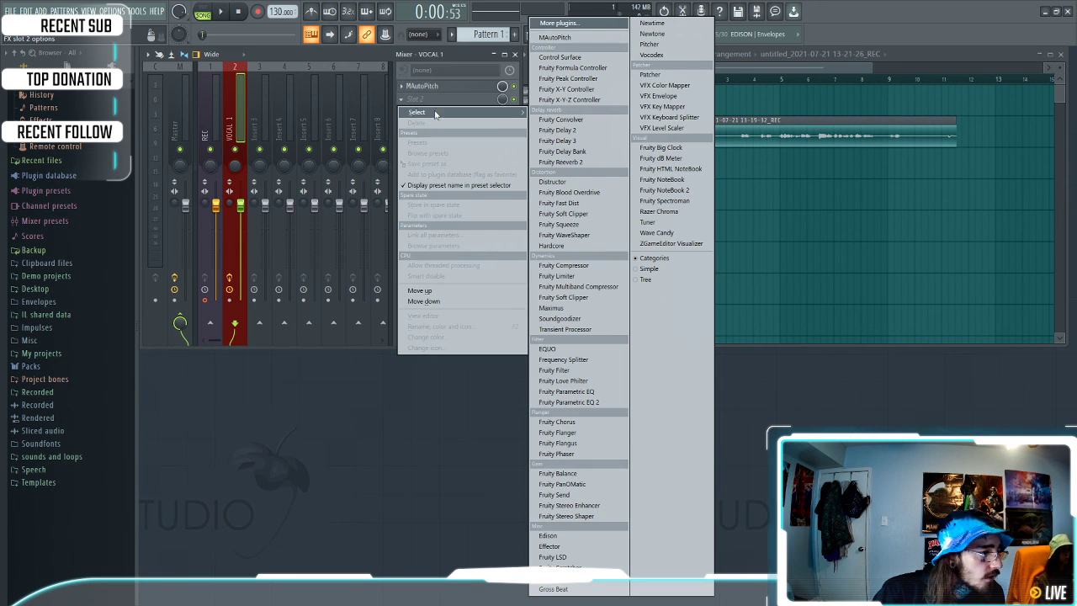
left_click(603, 164)
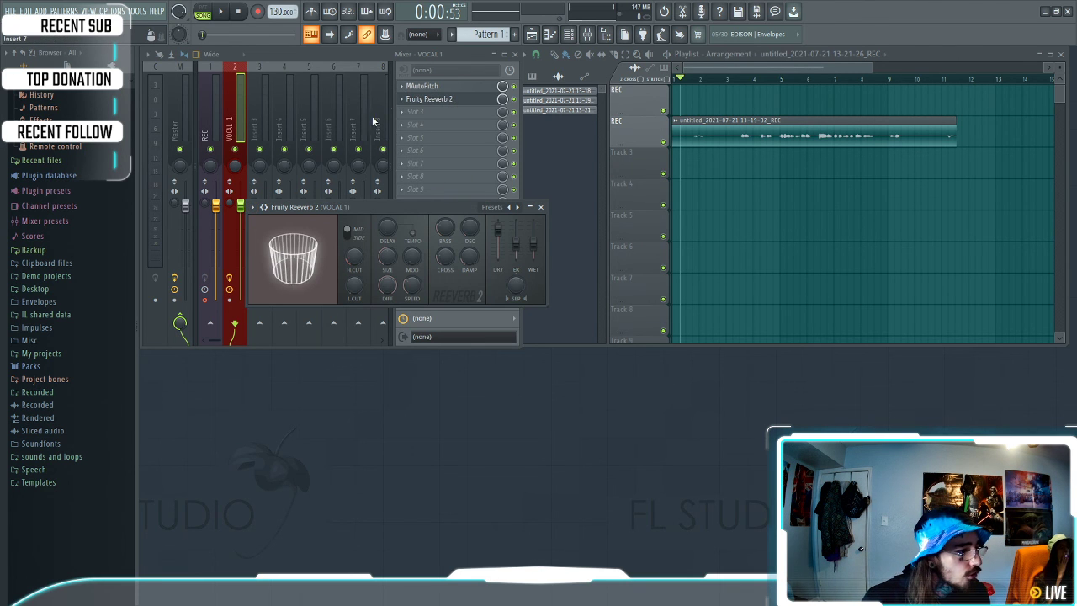
left_click(413, 99)
mouse_move(421, 112)
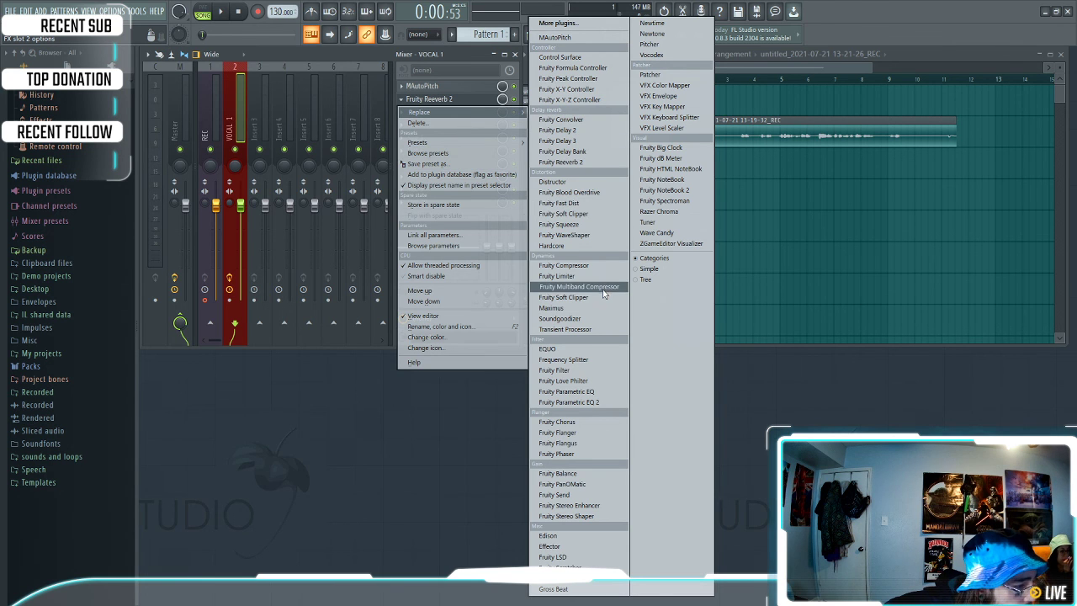
left_click(560, 318)
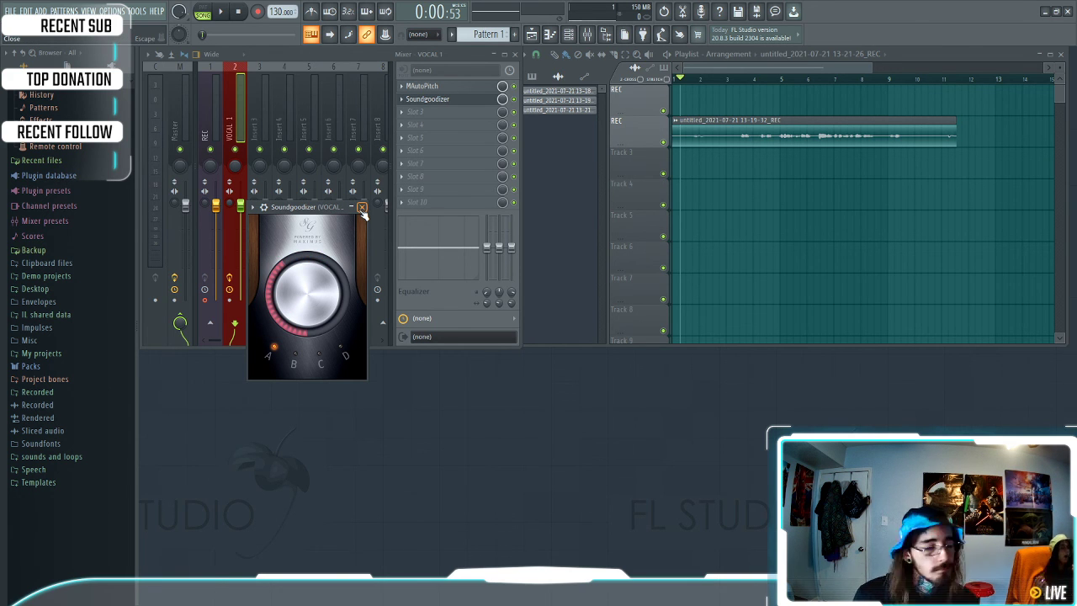
left_click(362, 208)
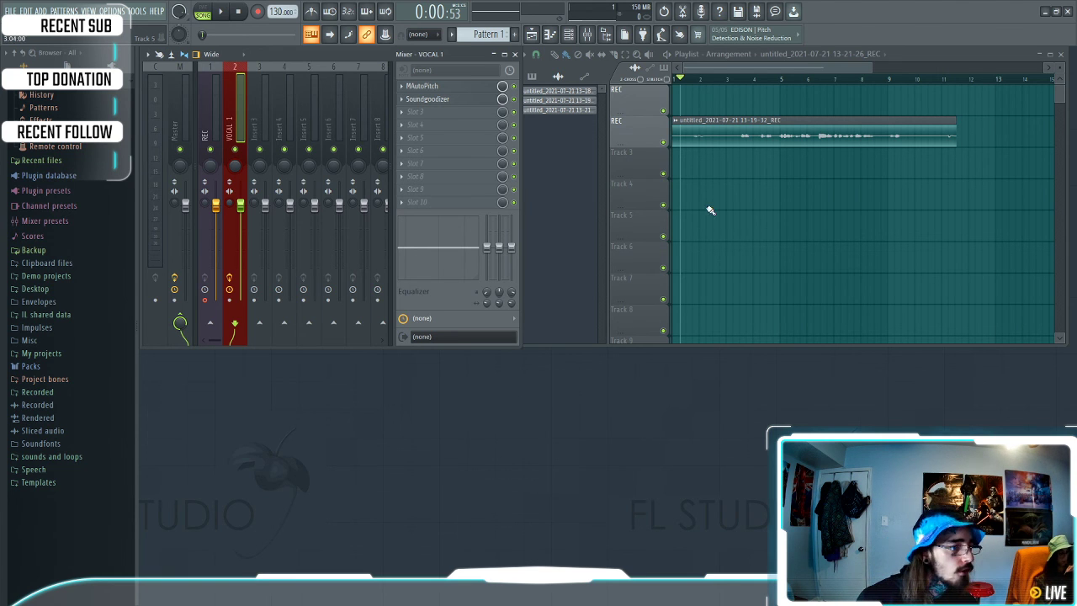
Load Fruity Reeverb 2 into VOCAL 1's third effect slot, and close its editor
left_click(403, 112)
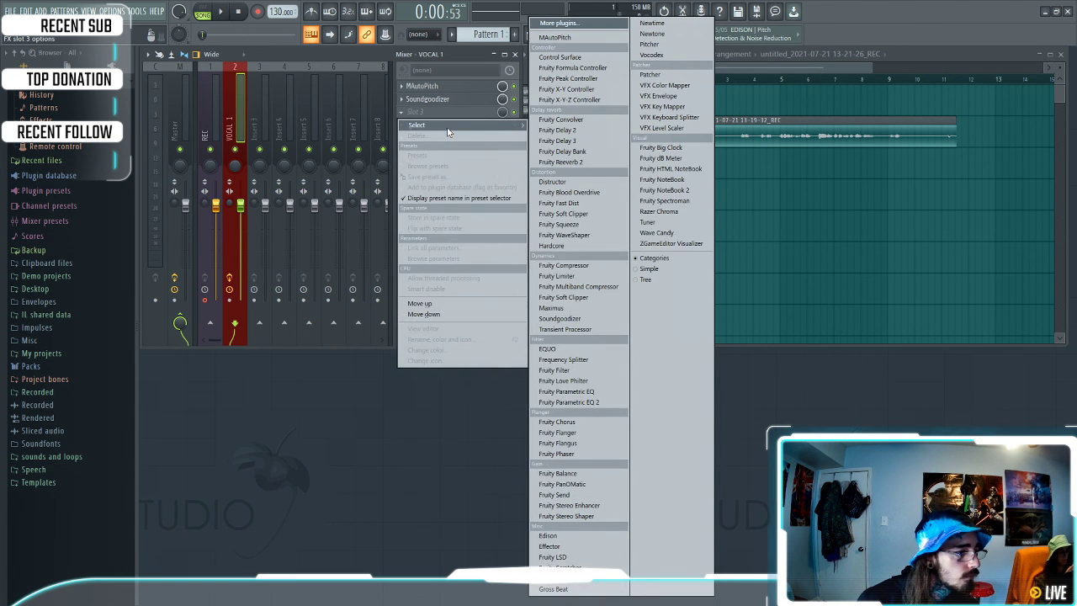
left_click(589, 162)
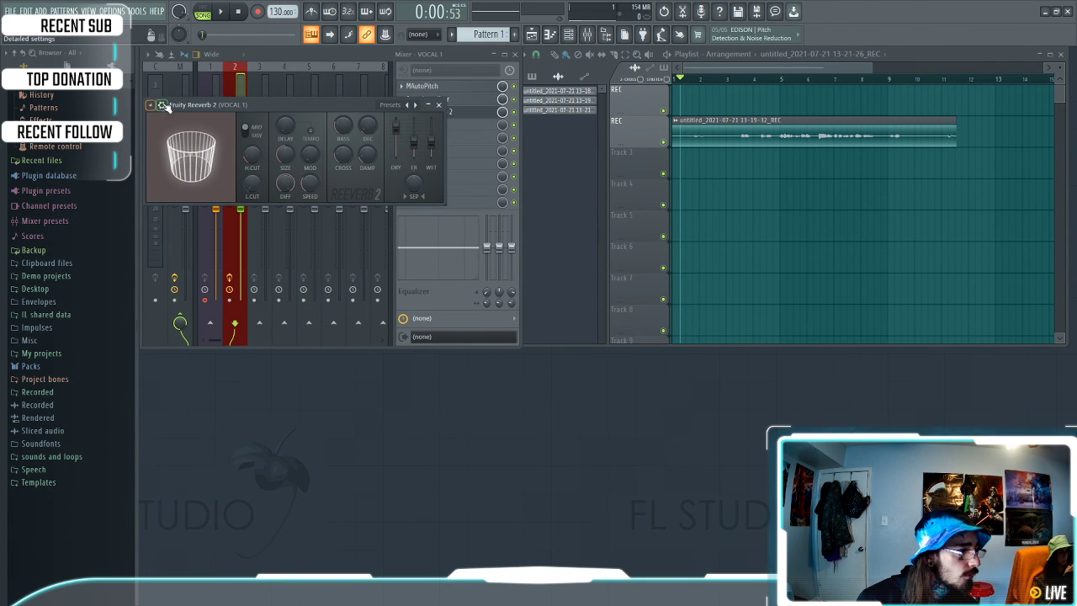
left_click(438, 105)
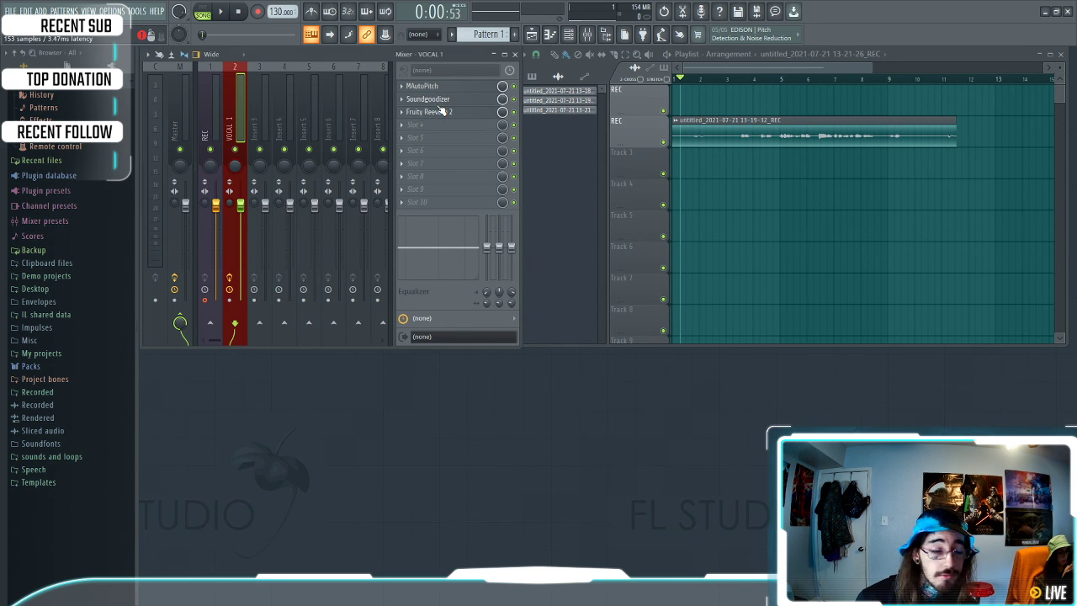
Replace Fruity Reeverb 2 in VOCAL 1's third effect slot with ValhallaSupermassive_x64
left_click(401, 112)
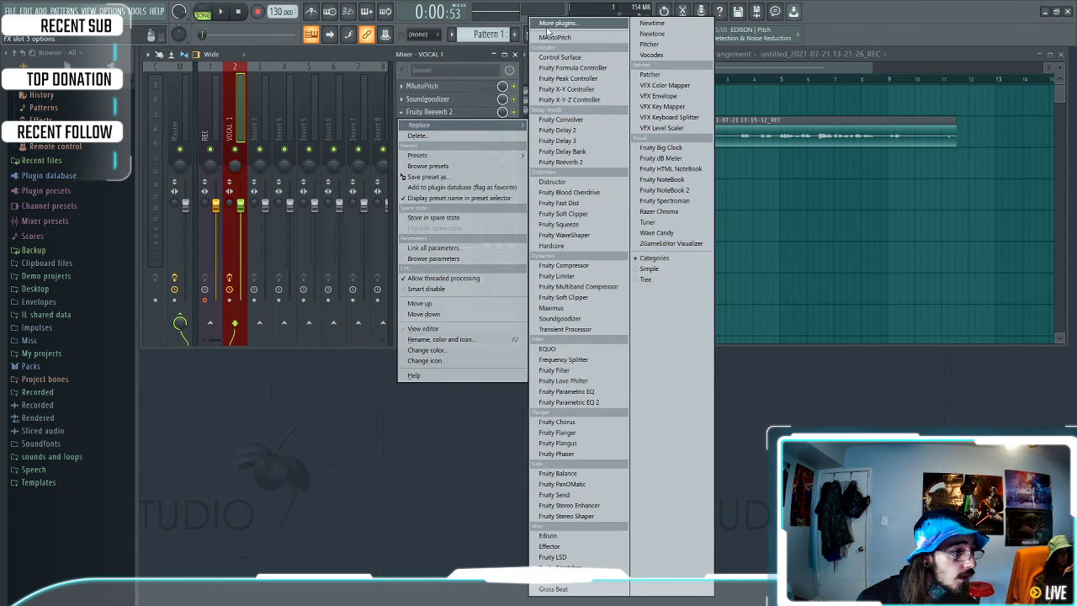
left_click(550, 34)
scroll(547, 236, "down", 10)
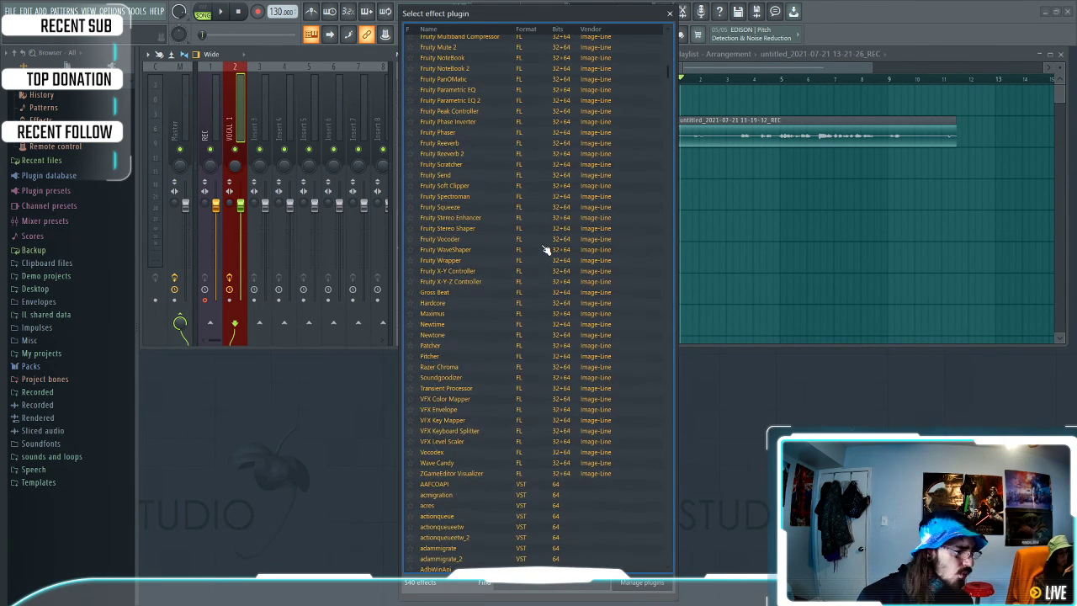
scroll(546, 250, "down", 20)
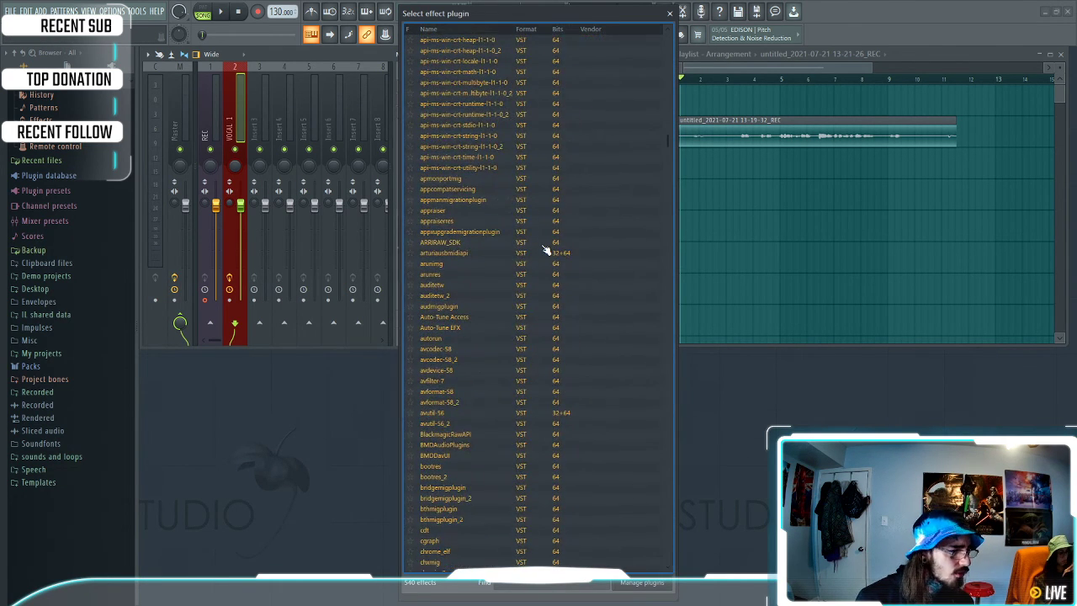
scroll(545, 250, "down", 20)
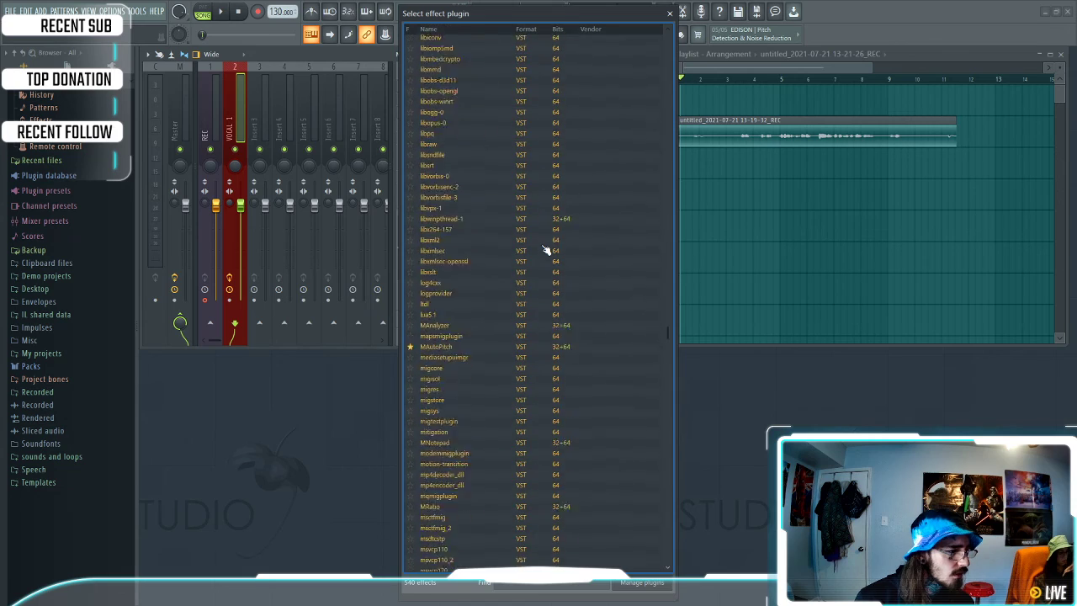
scroll(546, 250, "down", 20)
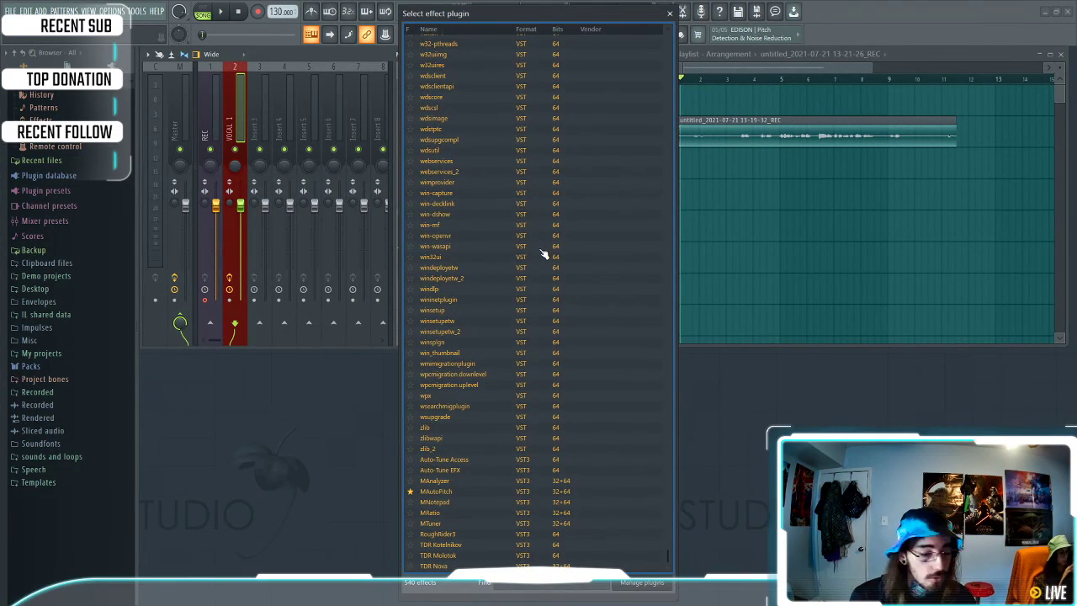
scroll(532, 298, "up", 7)
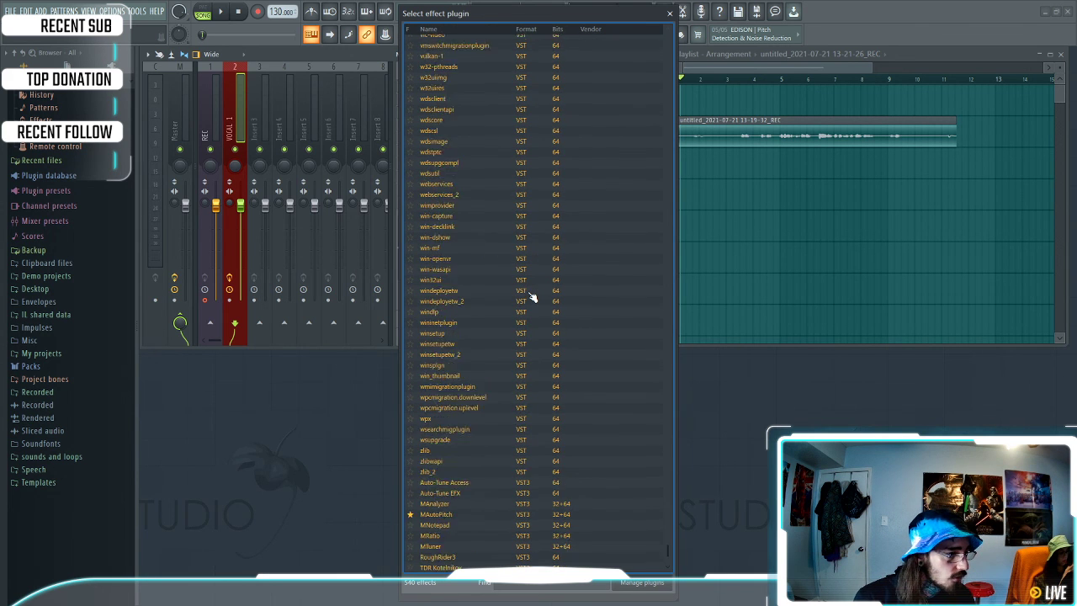
scroll(532, 298, "up", 4)
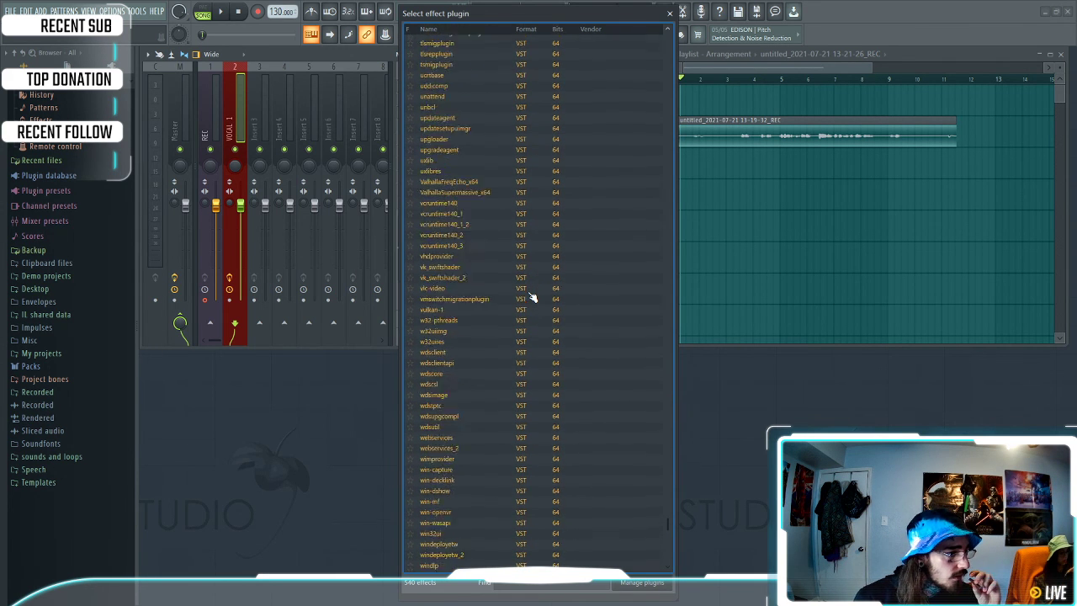
left_click(477, 240)
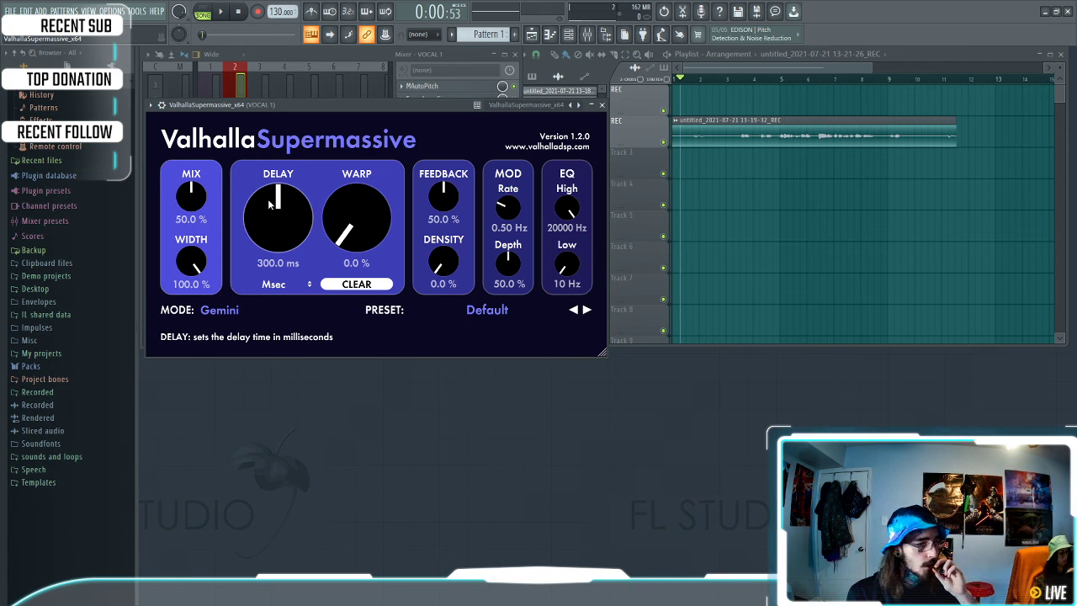
Load the AmbienceChorus preset in ValhallaSupermassive, set its mix to about 37.5%, and close the editor
left_click(488, 313)
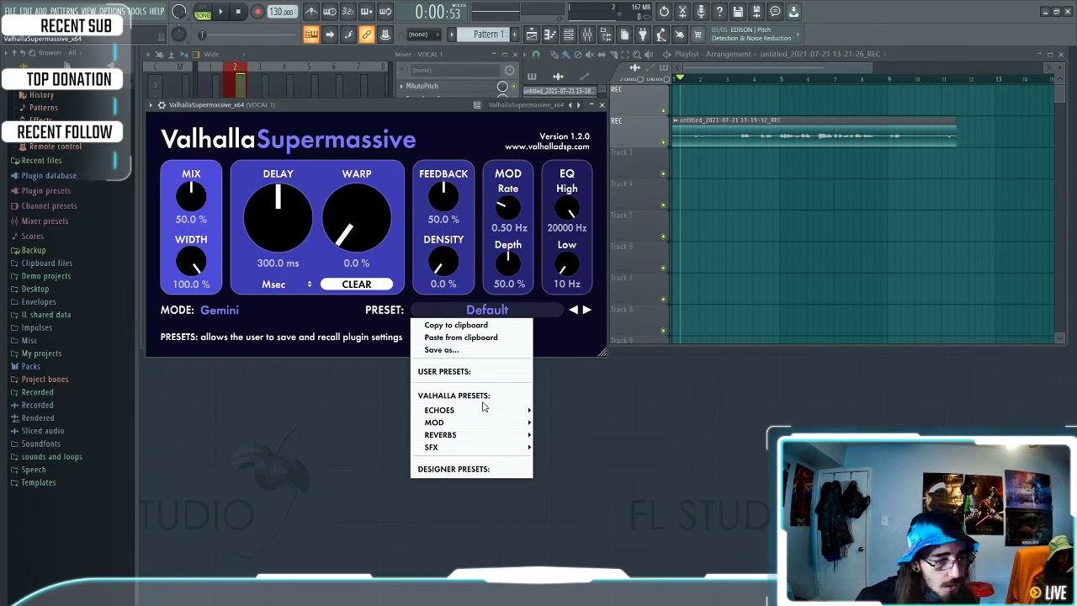
mouse_move(487, 410)
mouse_move(494, 434)
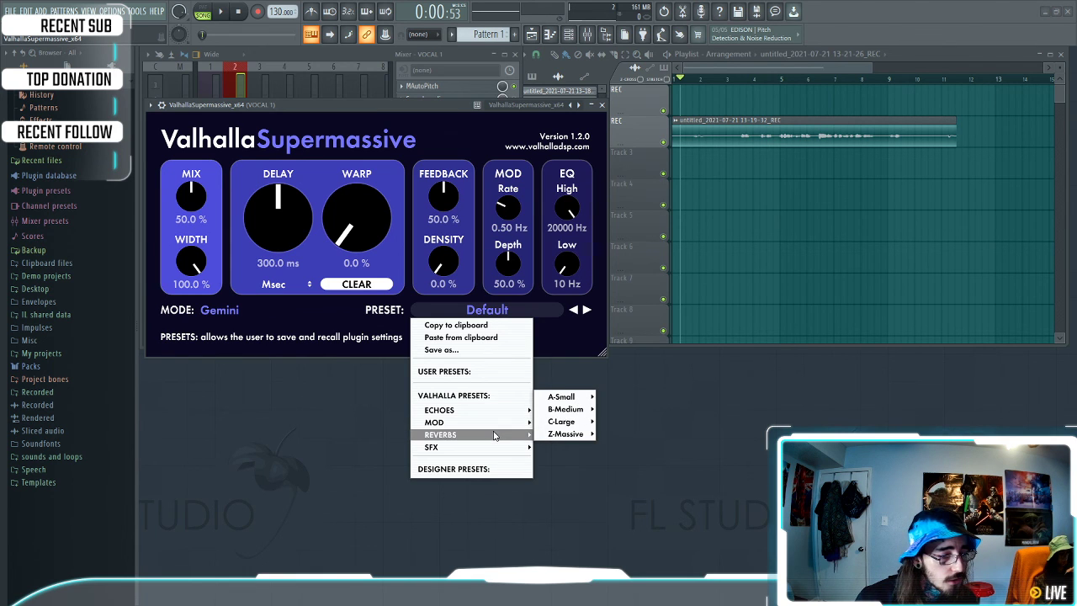
mouse_move(549, 427)
mouse_move(570, 401)
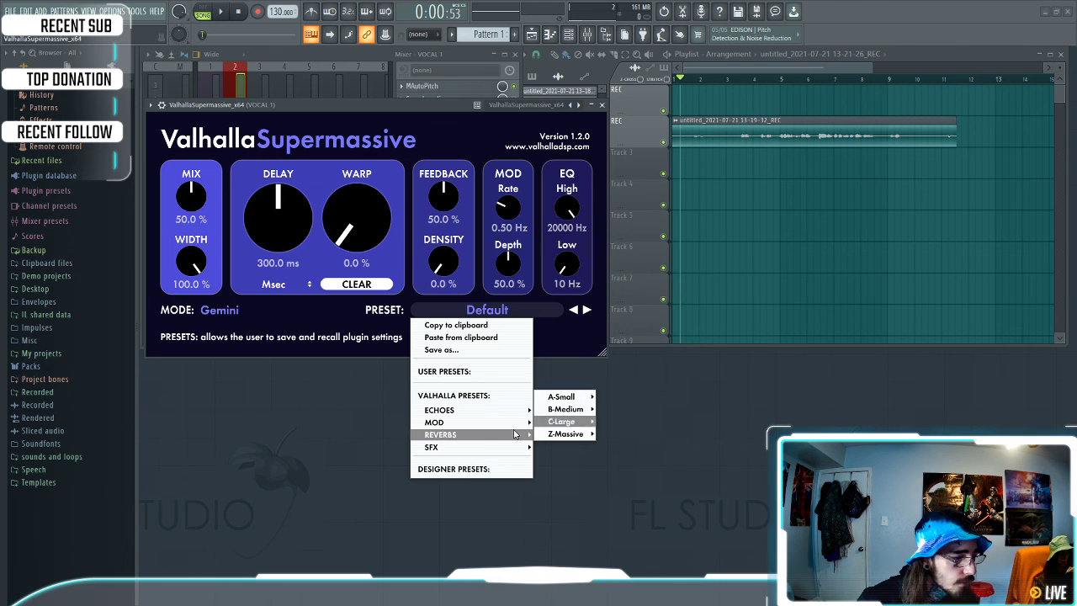
mouse_move(461, 421)
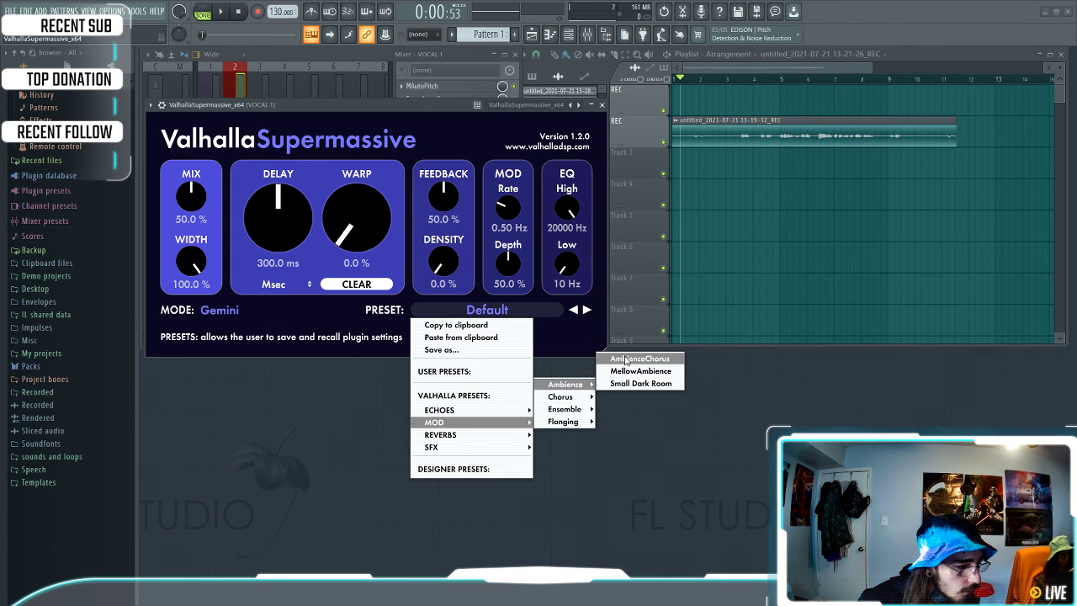
left_click(626, 360)
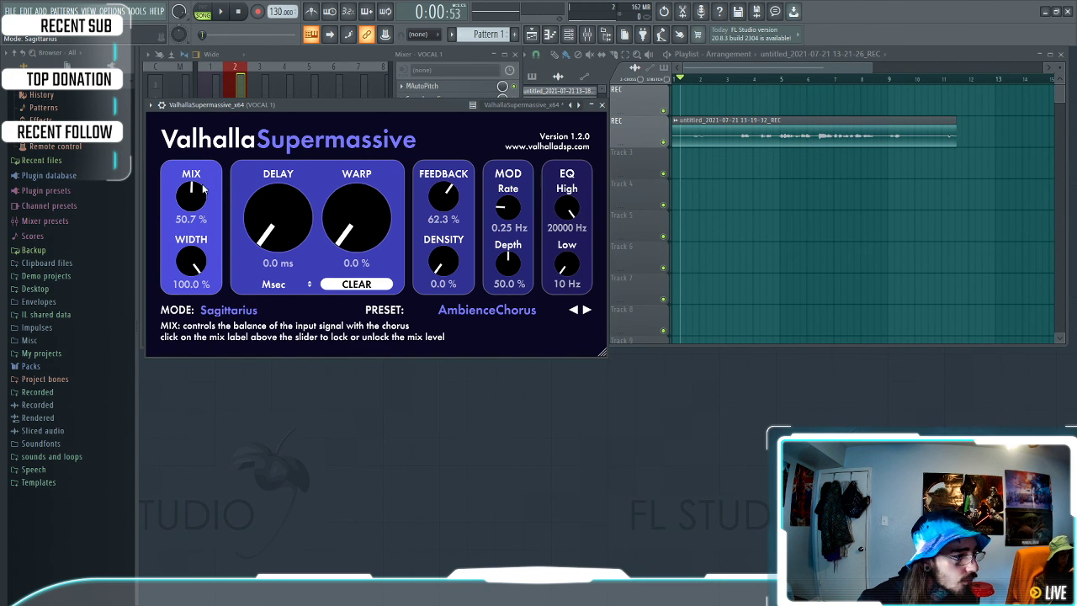
left_click_drag(205, 190, 206, 216)
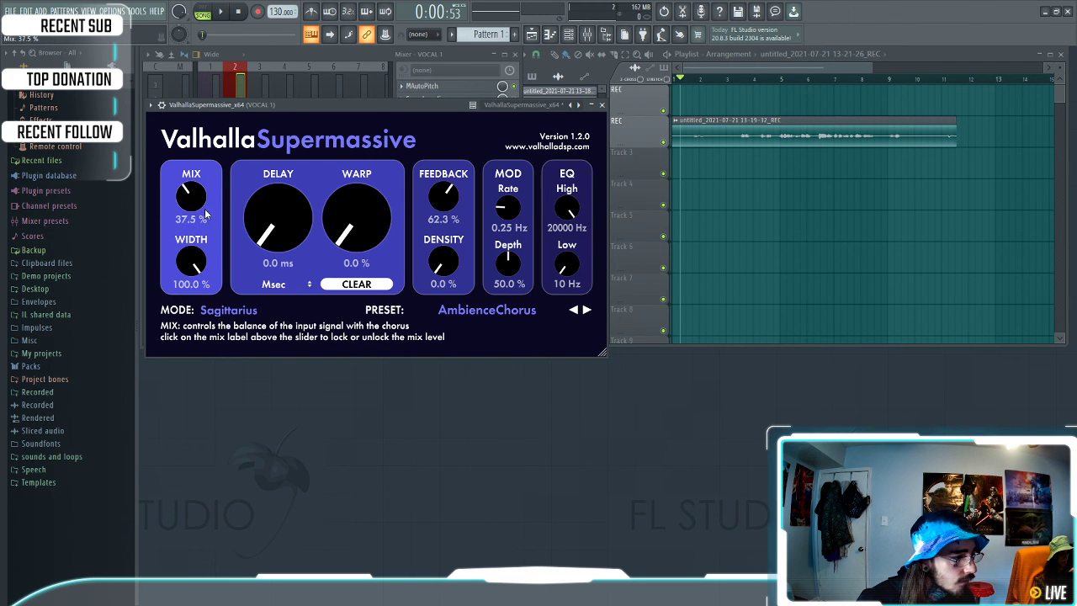
left_click(602, 104)
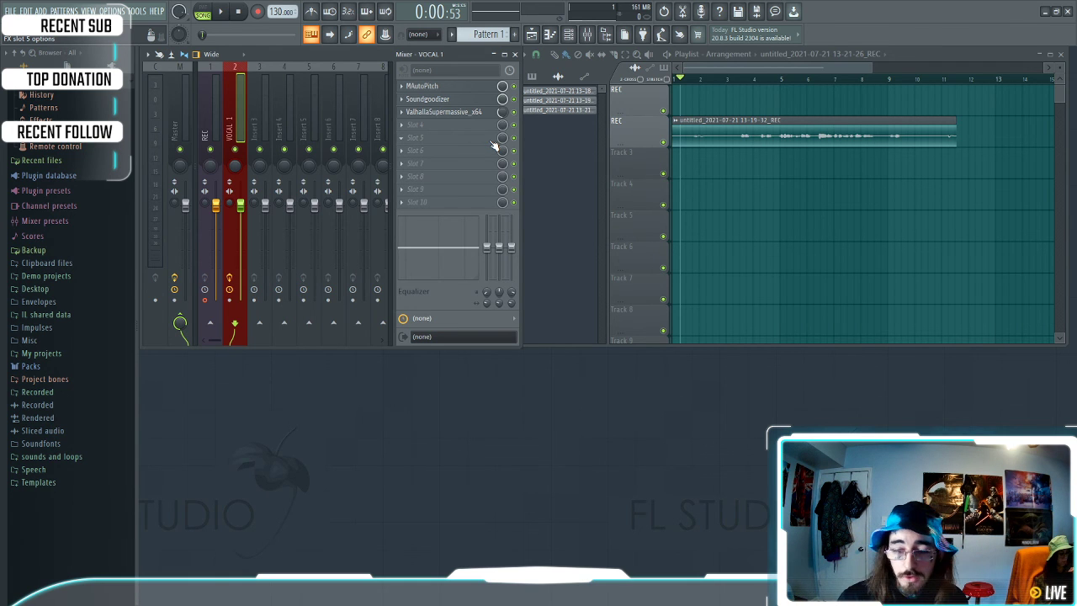
Play back the vocal take through the three-effect chain on VOCAL 1, and stop the playback
key("space")
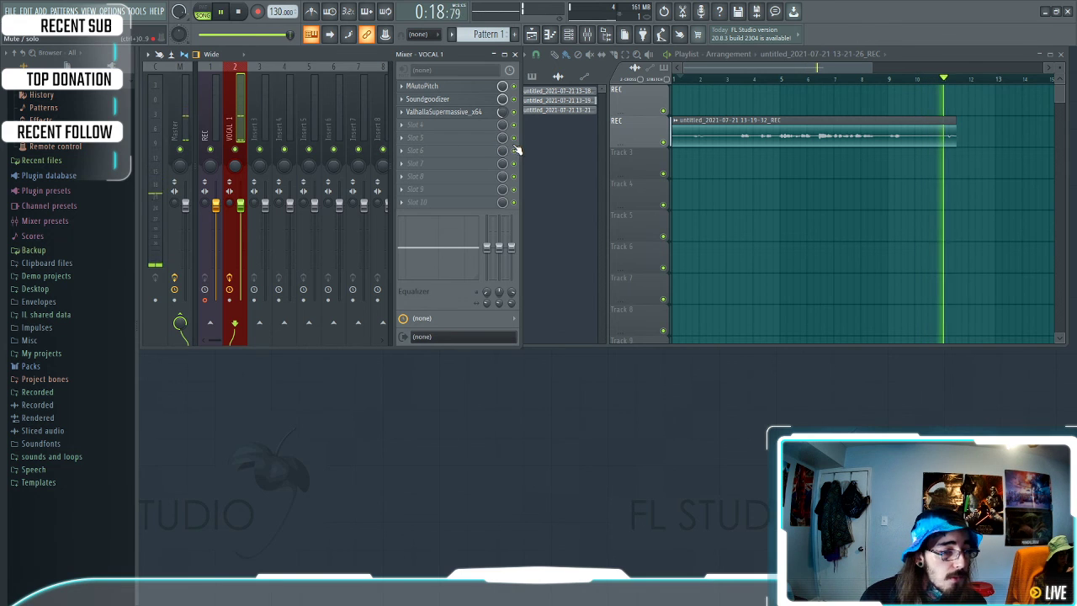
key("space")
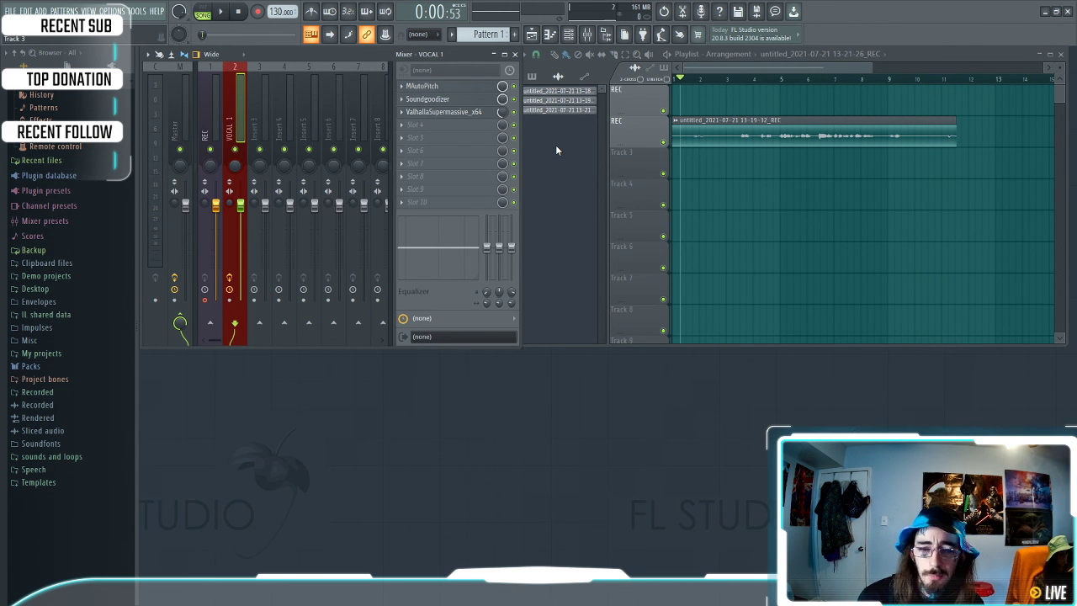
Play the vocal take from bar 3 with MAutoPitch, Soundgoodizer and ValhallaSupermassive bypassed, and stop the playback
left_click(514, 85)
left_click(514, 98)
left_click(514, 112)
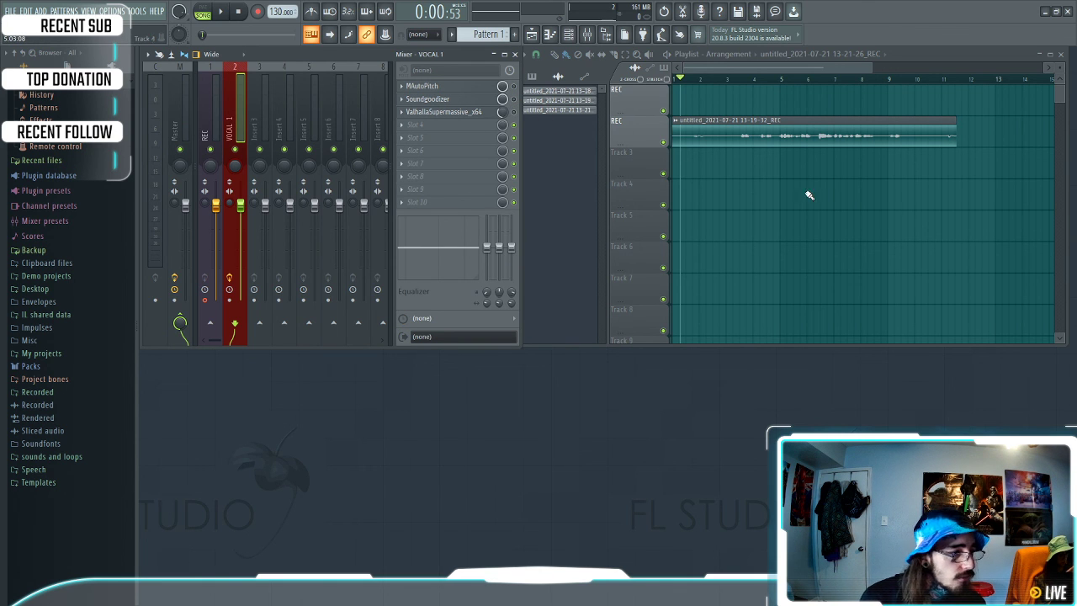
left_click(738, 79)
key("space")
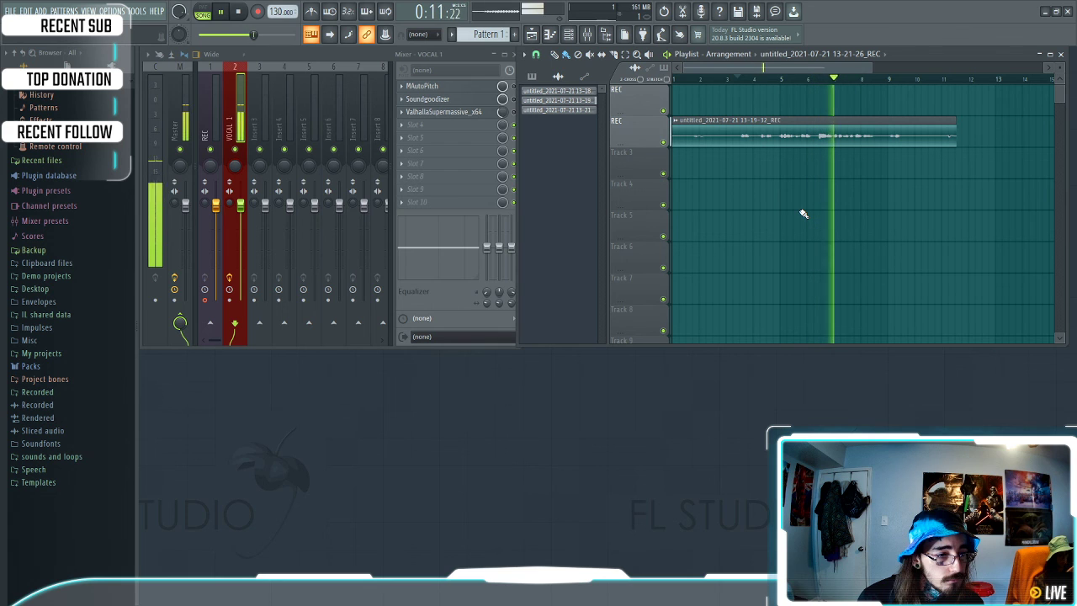
key("space")
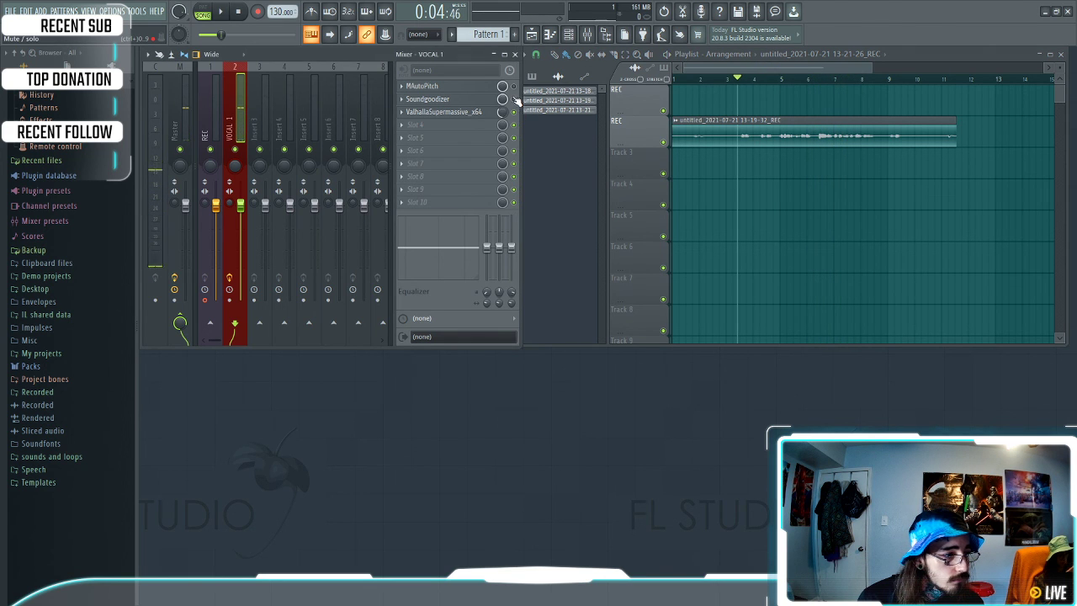
Load a second ValhallaSupermassive_x64 into VOCAL 1's fourth effect slot
left_click(415, 124)
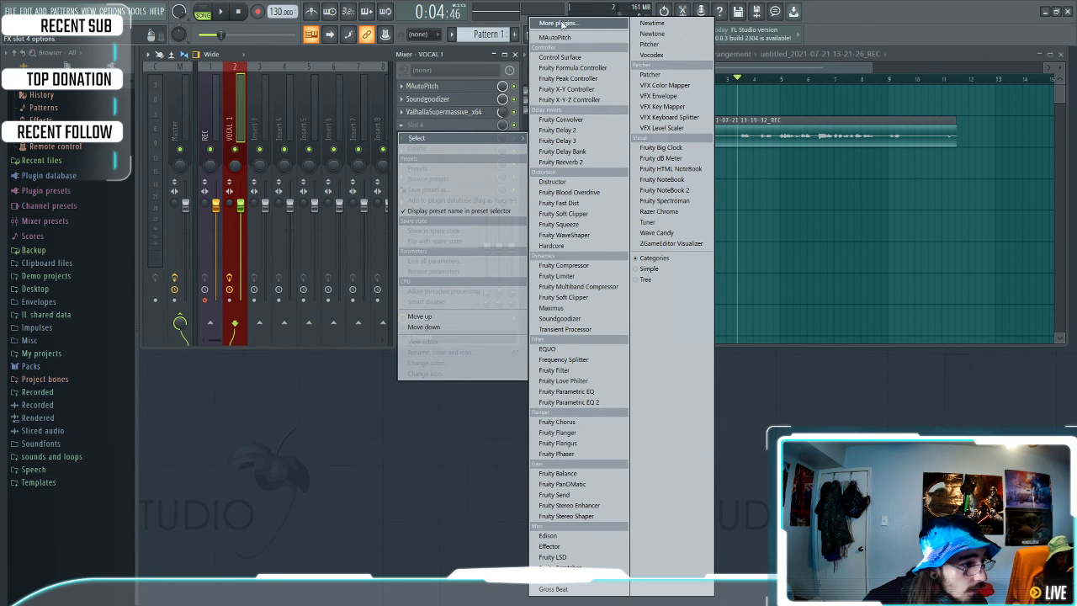
left_click(565, 23)
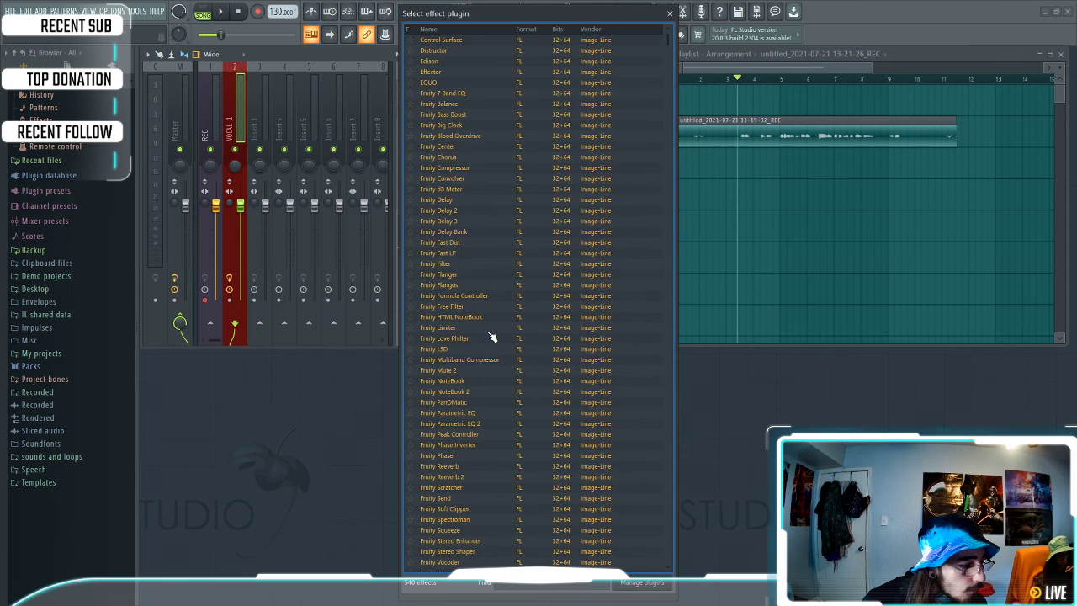
scroll(493, 345, "down", 15)
scroll(495, 368, "down", 18)
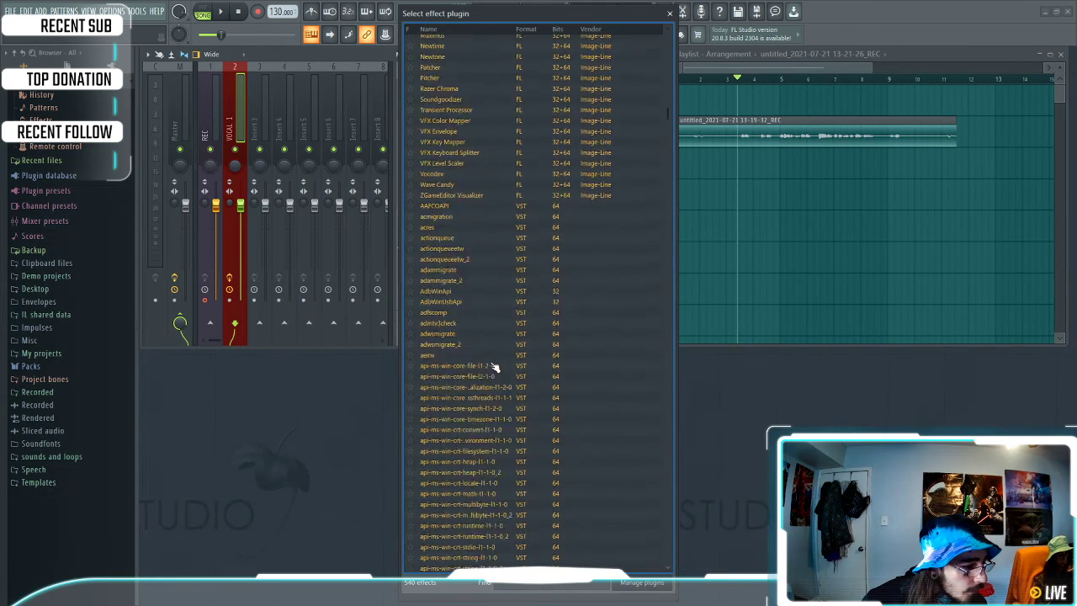
scroll(495, 368, "down", 15)
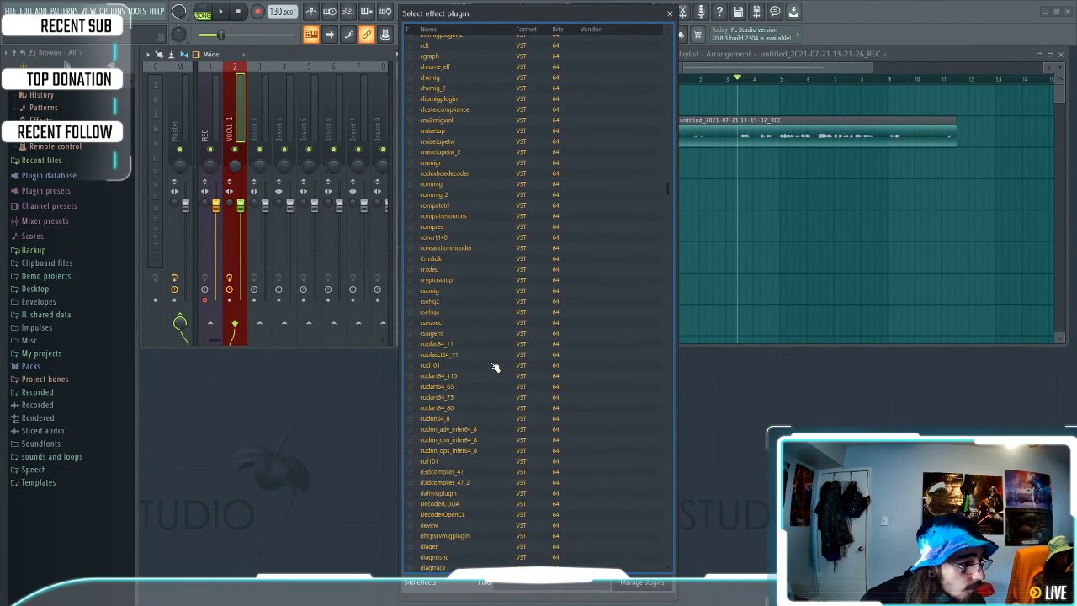
scroll(495, 368, "down", 12)
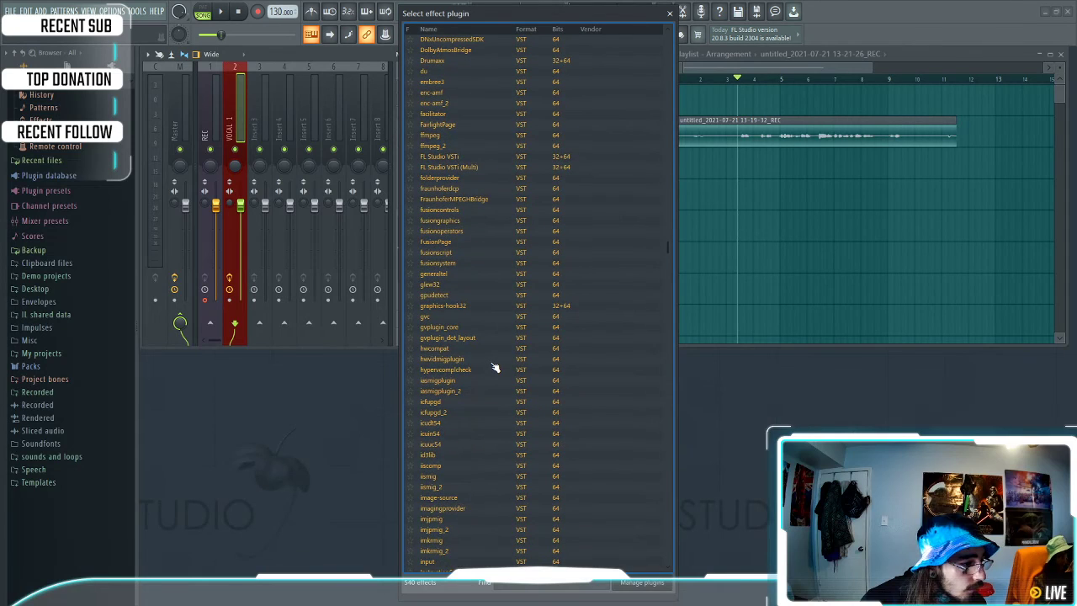
scroll(495, 368, "down", 15)
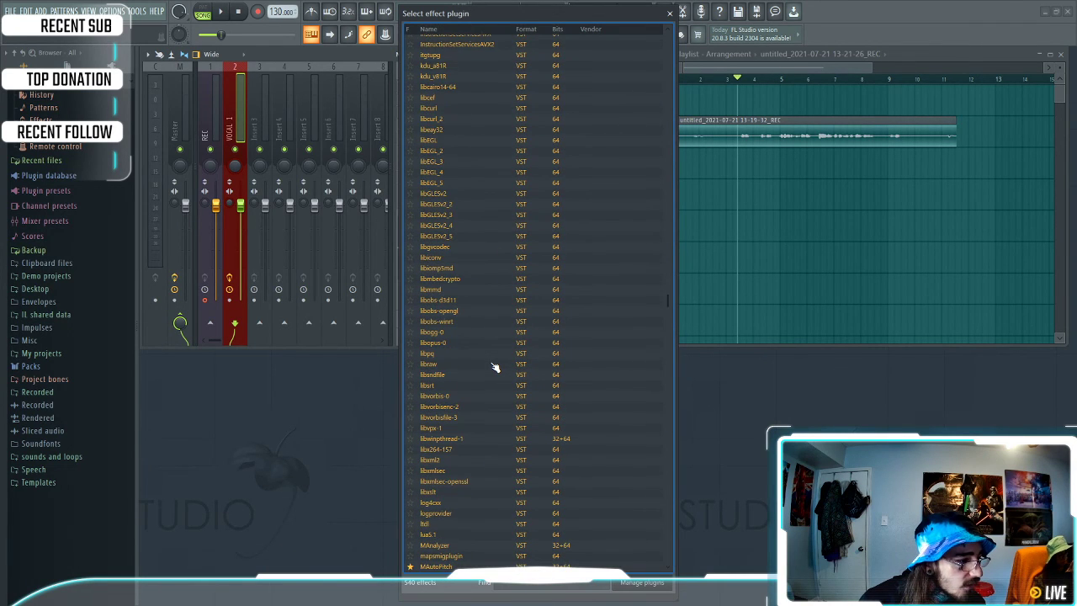
scroll(495, 368, "down", 15)
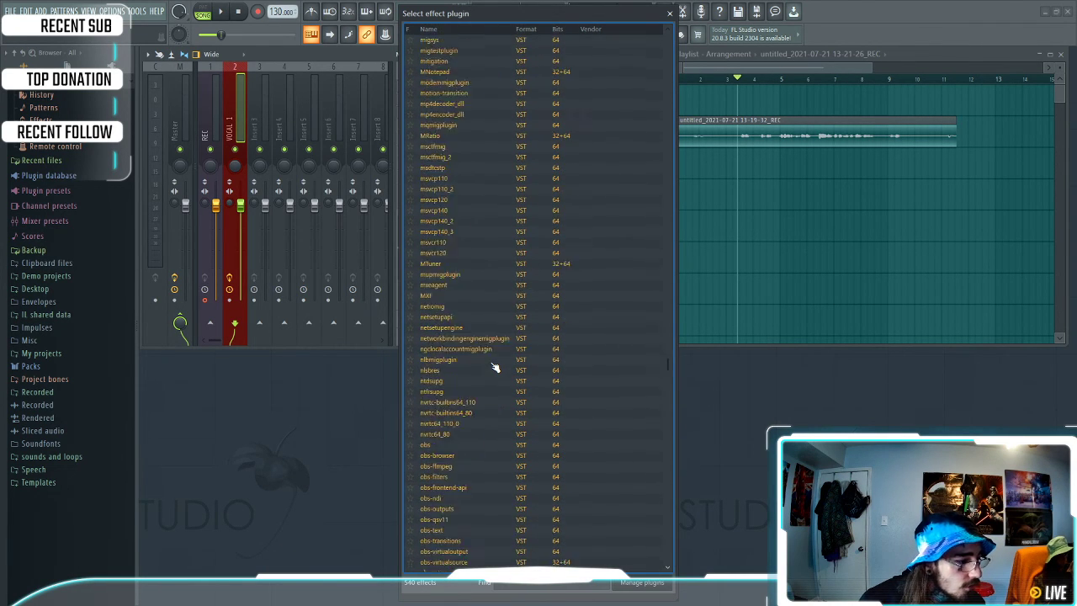
scroll(495, 368, "down", 15)
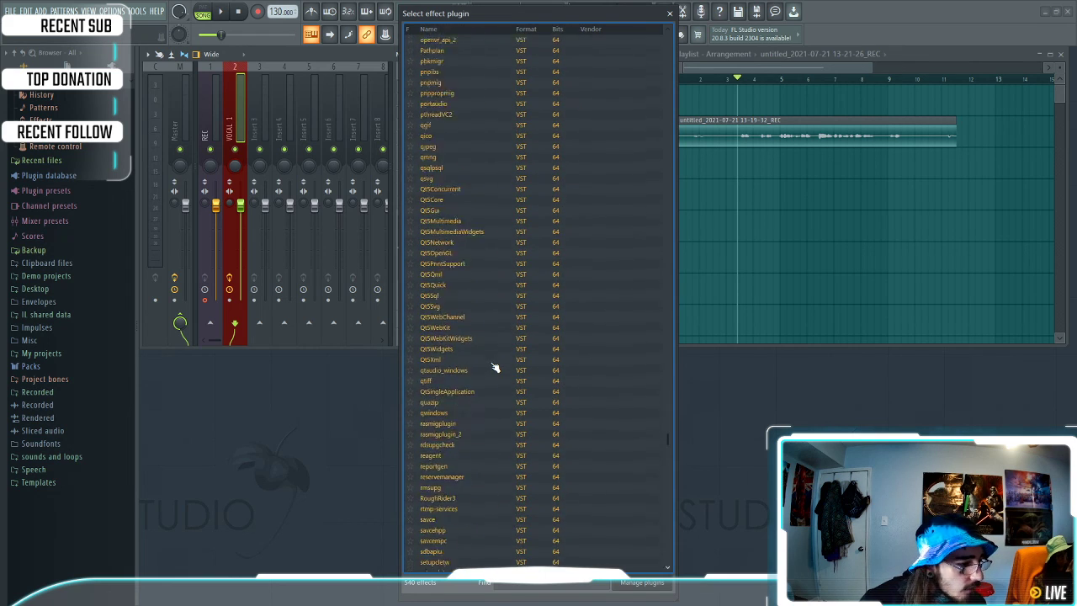
scroll(495, 368, "down", 15)
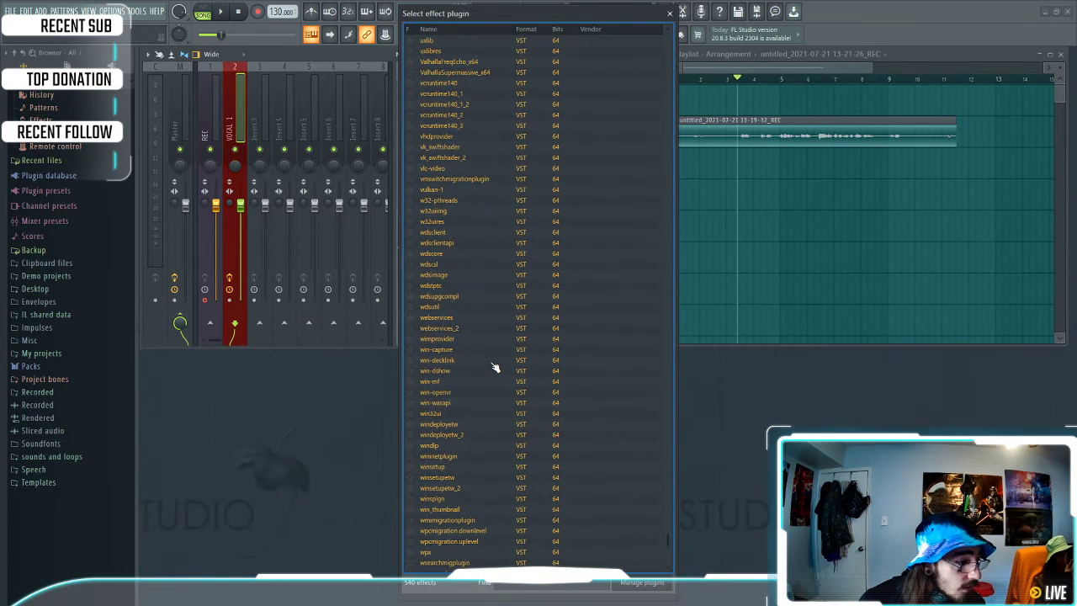
double_click(446, 72)
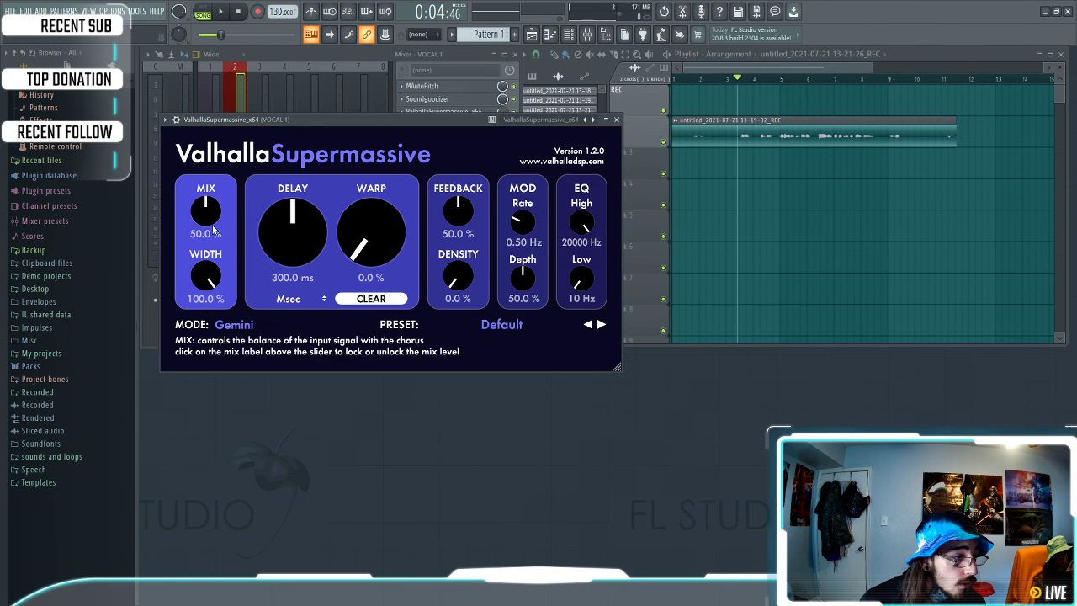
Load the small reverb preset SpaceVerb1999 in the second ValhallaSupermassive, and set its mix to about 47.1%
scroll(205, 211, "down", 1)
left_click(490, 324)
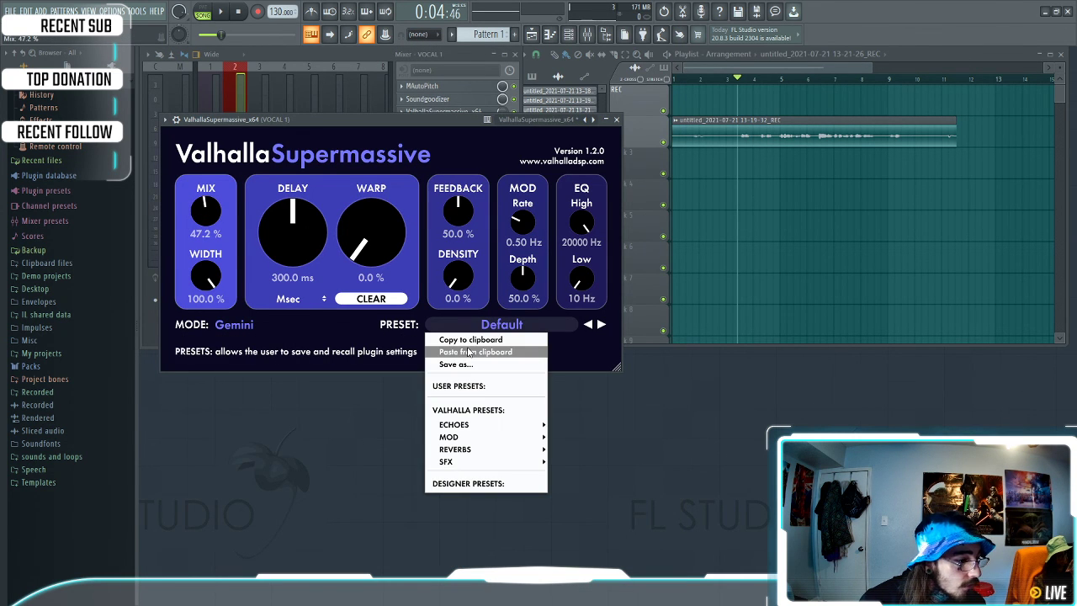
mouse_move(509, 448)
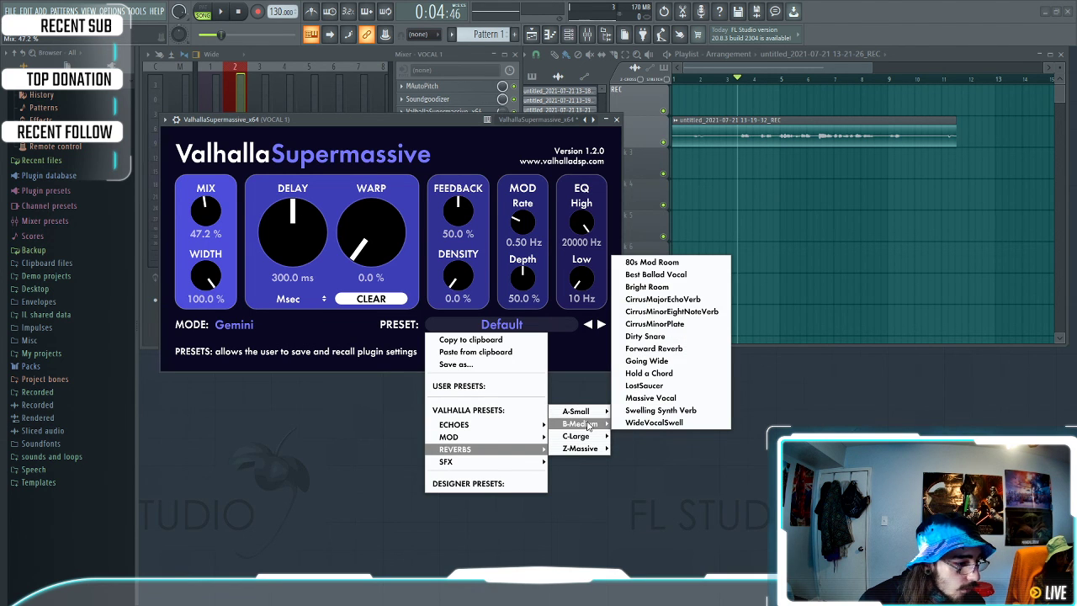
mouse_move(584, 414)
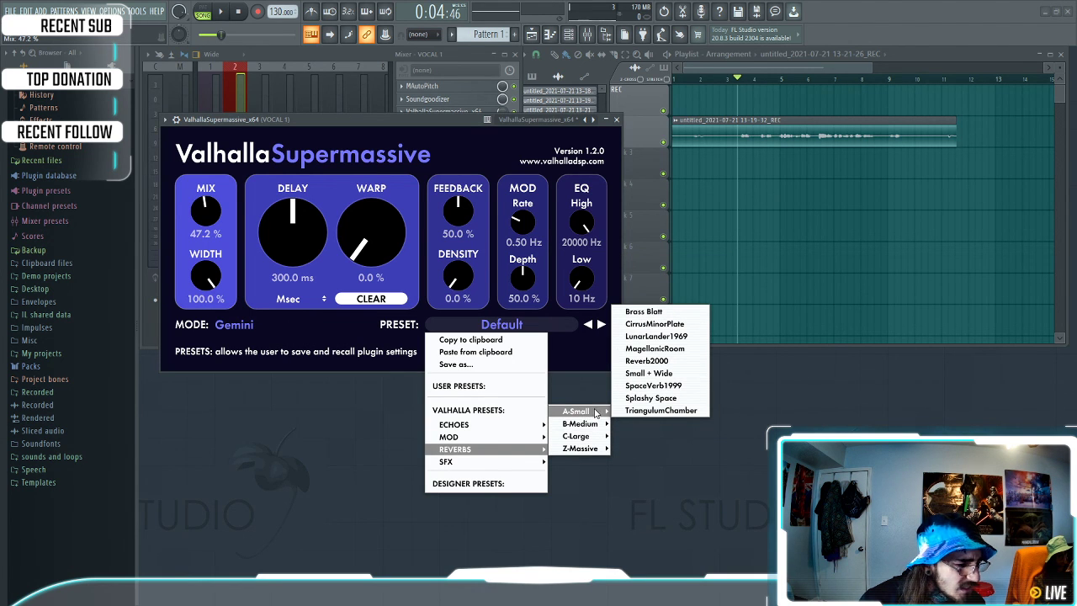
left_click(654, 386)
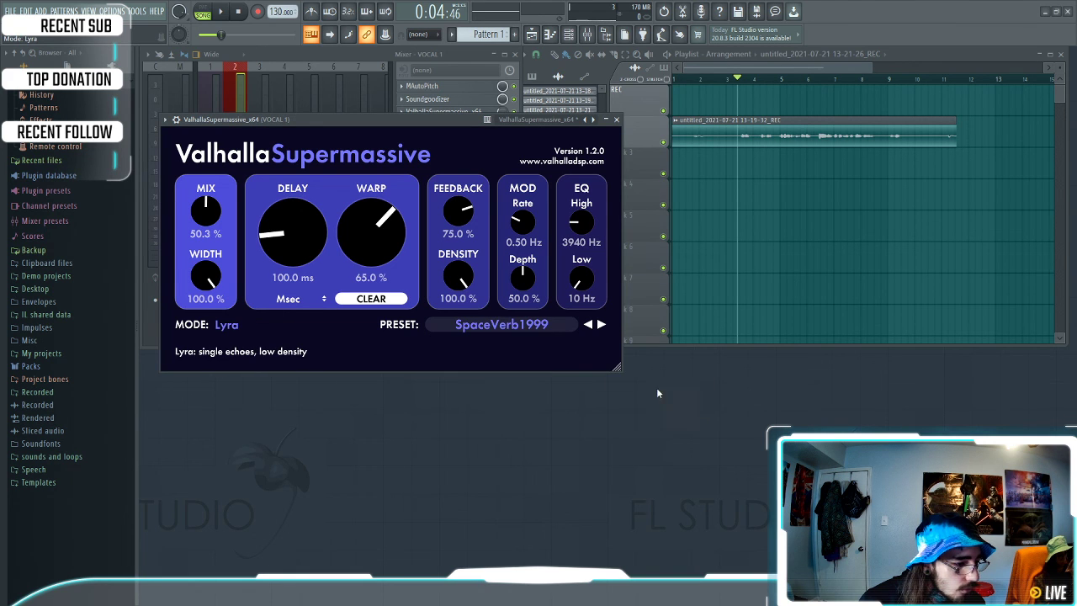
scroll(207, 220, "up", 1)
scroll(207, 221, "down", 1)
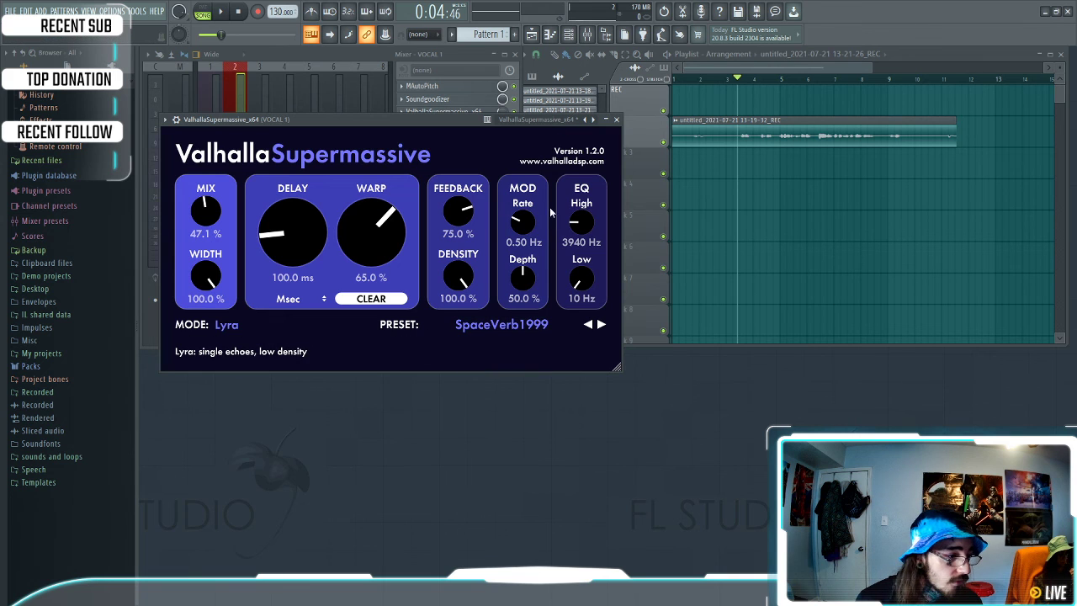
Lower the mix level of the second ValhallaSupermassive's slot on VOCAL 1, fine-tune it during playback, and stop the playback
left_click(617, 121)
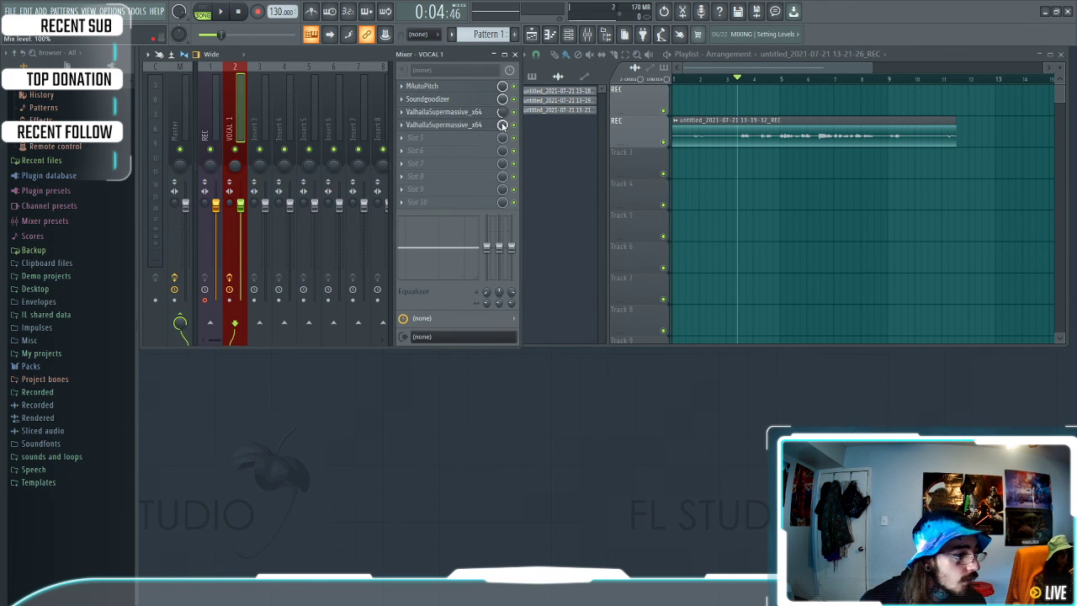
left_click_drag(503, 125, 502, 136)
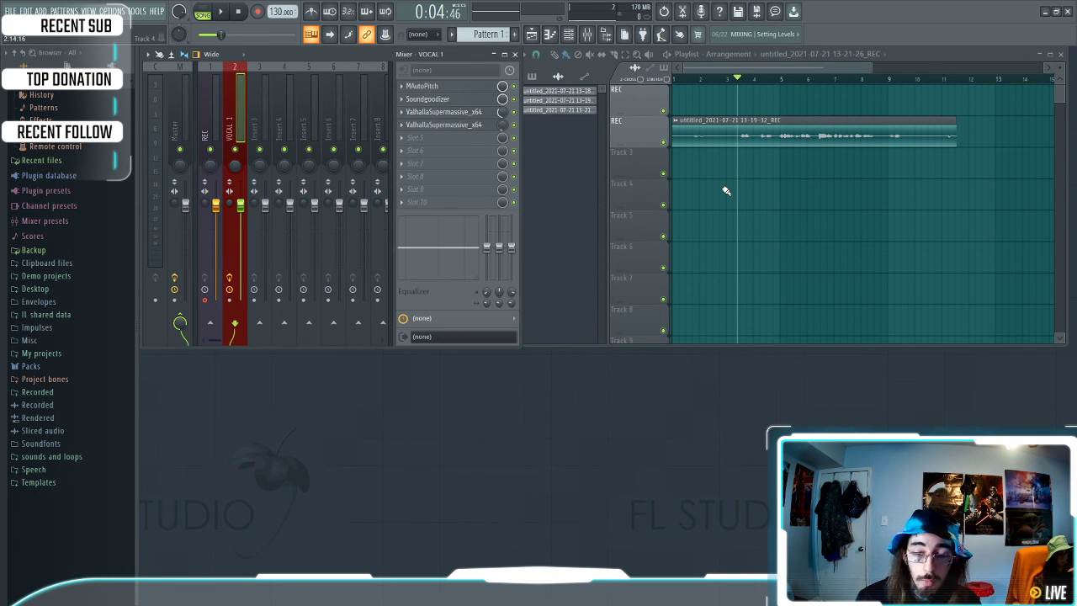
key("space")
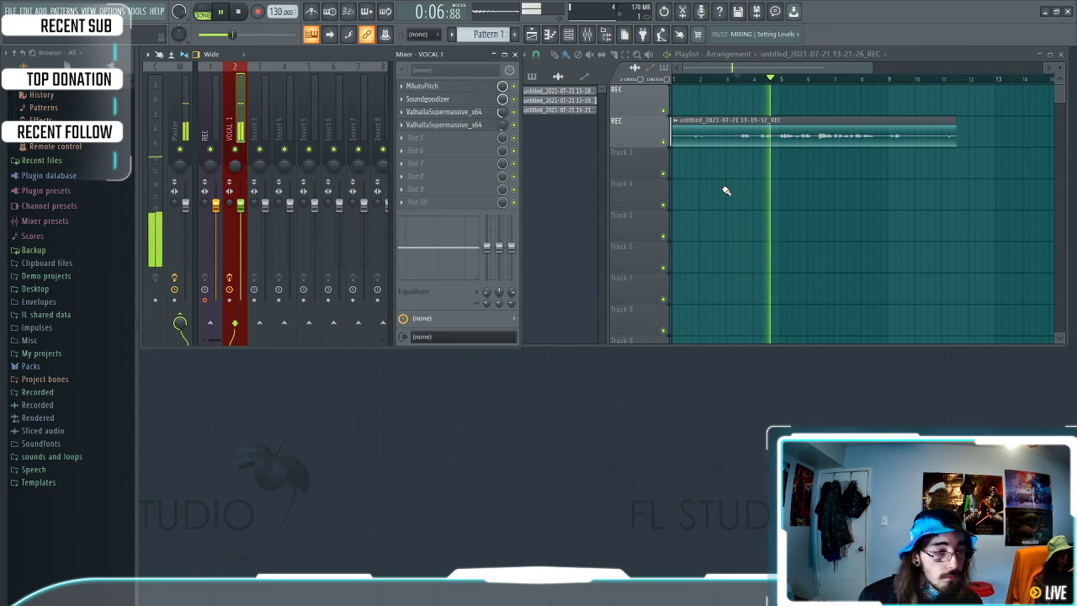
left_click_drag(503, 126, 502, 124)
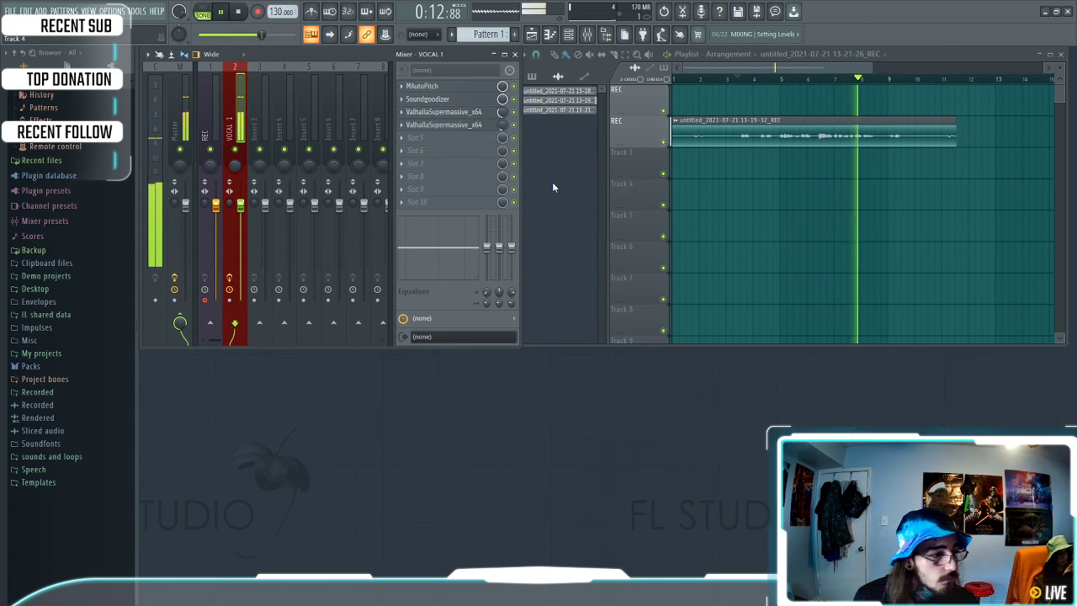
key("space")
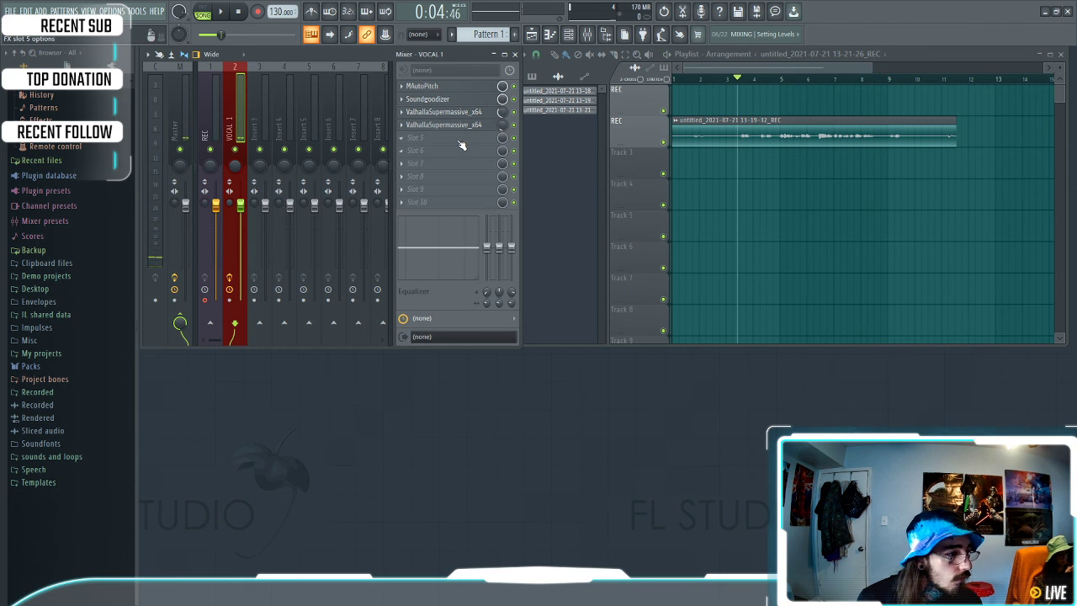
Load Fruity Delay 2 into VOCAL 1's fifth effect slot, and raise its delay time while the vocal take plays
left_click(405, 143)
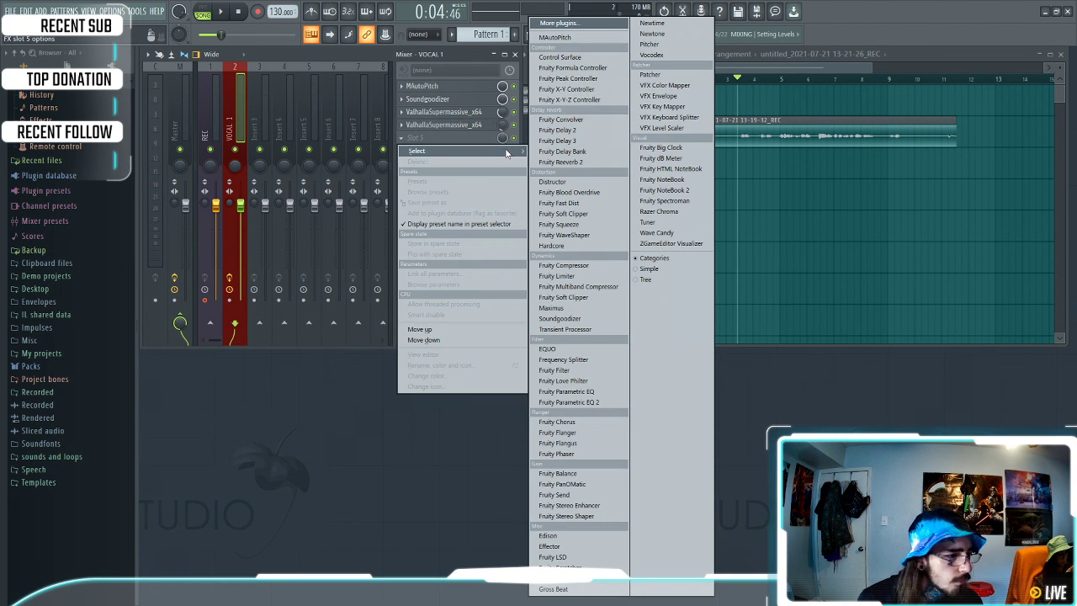
left_click(558, 130)
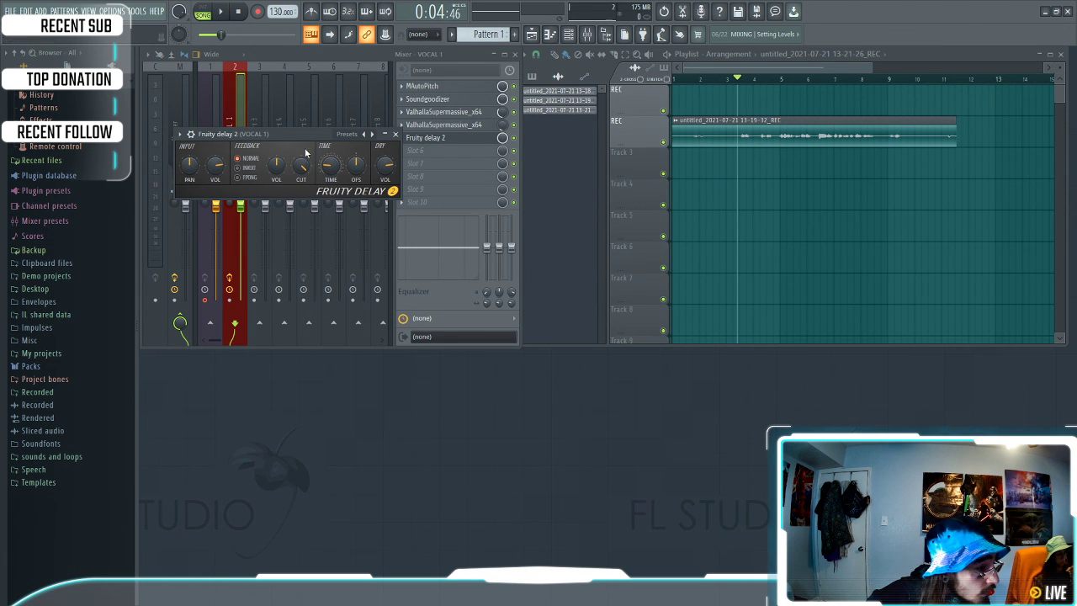
key("space")
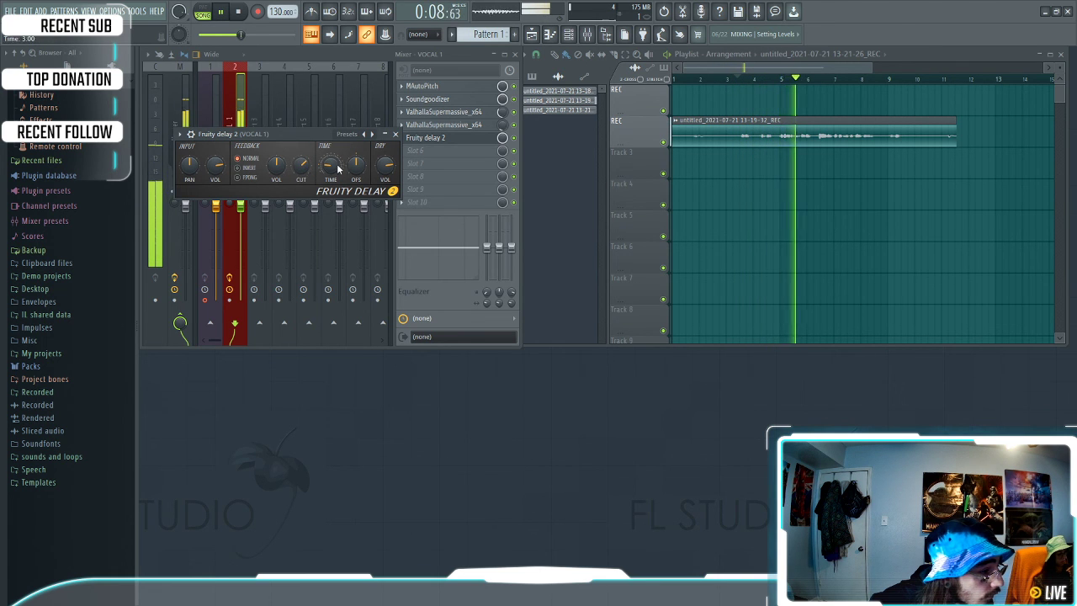
left_click_drag(331, 167, 331, 157)
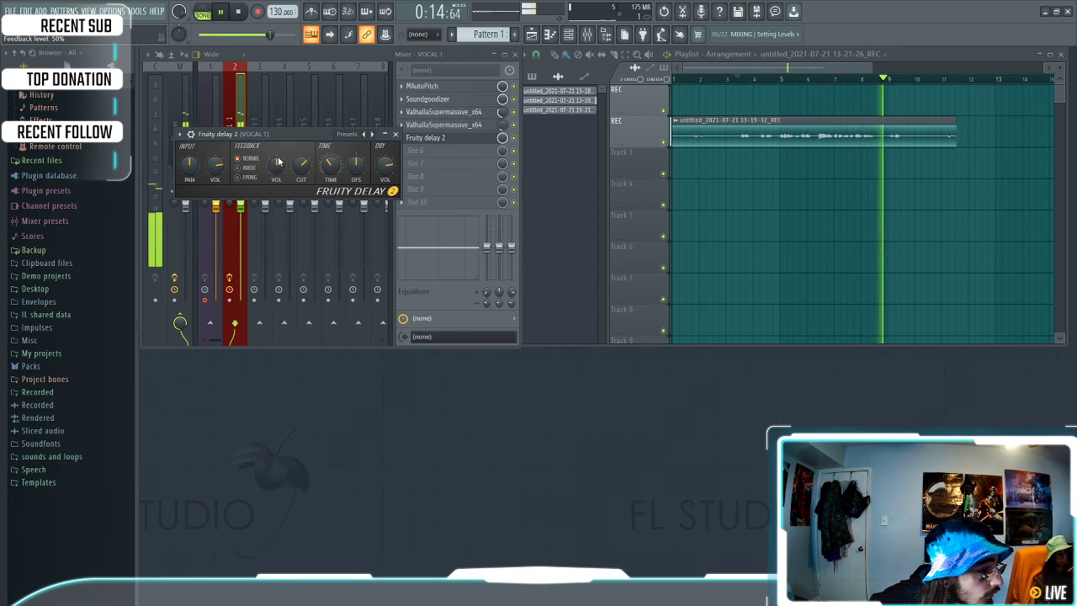
Try Fruity Delay 2's inverted feedback mode, raise its time stereo offset, and set the feedback mode to ping pong
left_click_drag(267, 34, 287, 34)
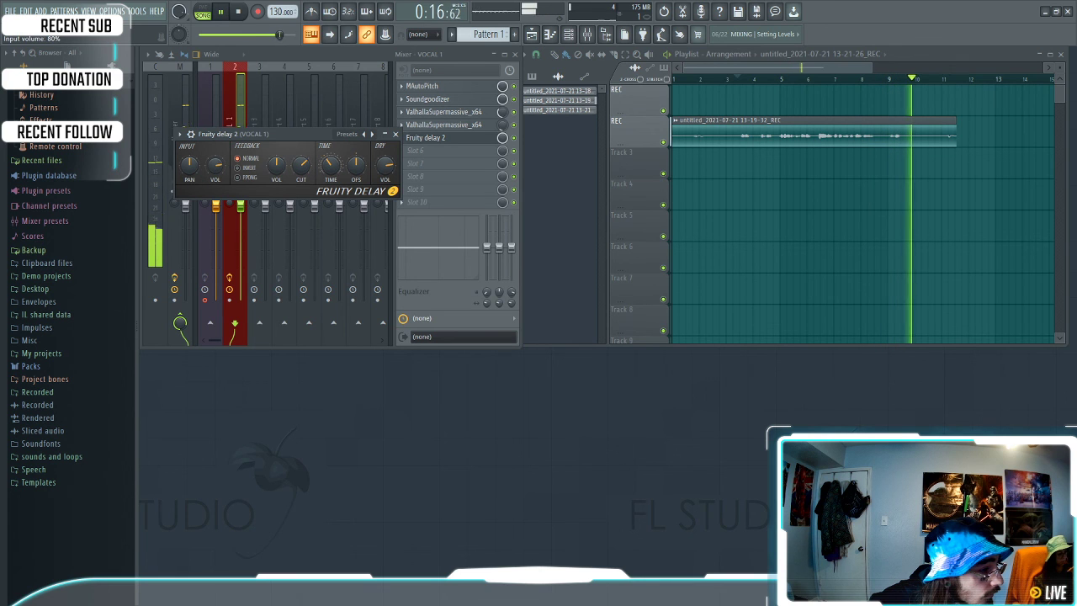
left_click(239, 167)
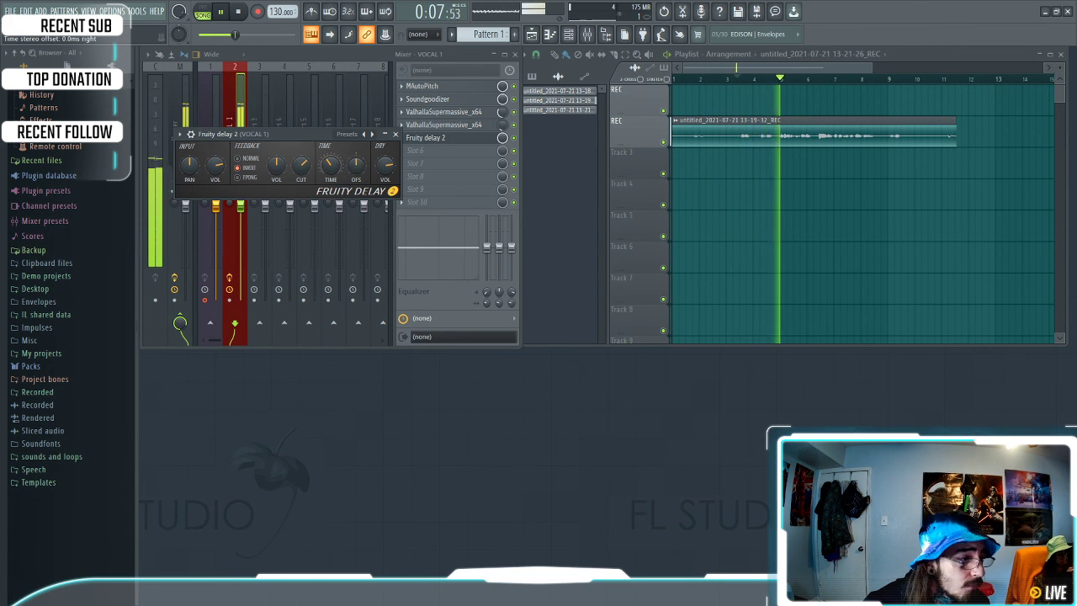
left_click_drag(346, 172, 346, 167)
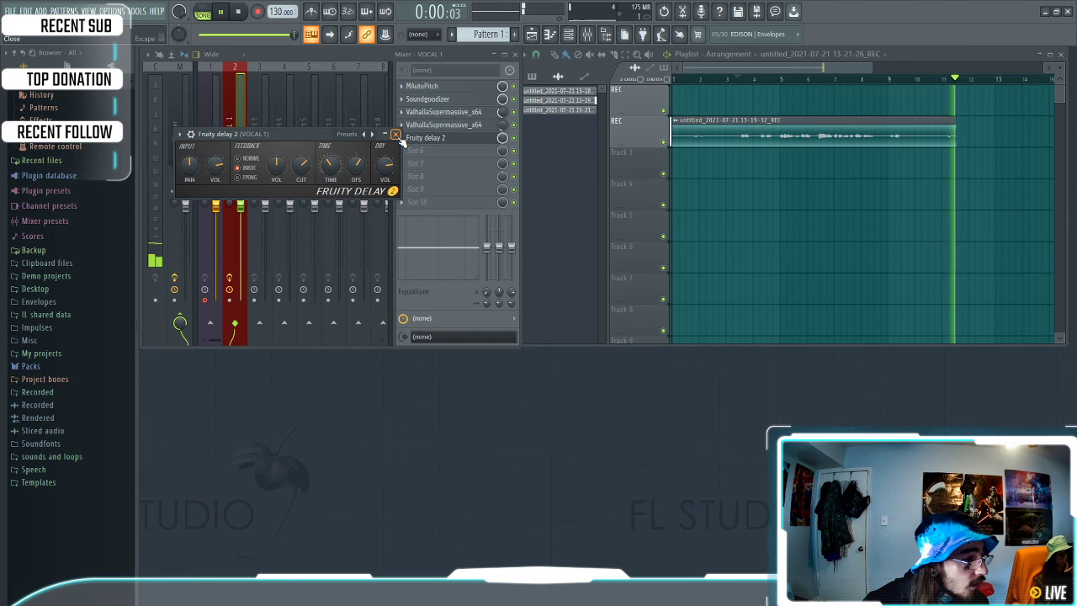
left_click(238, 177)
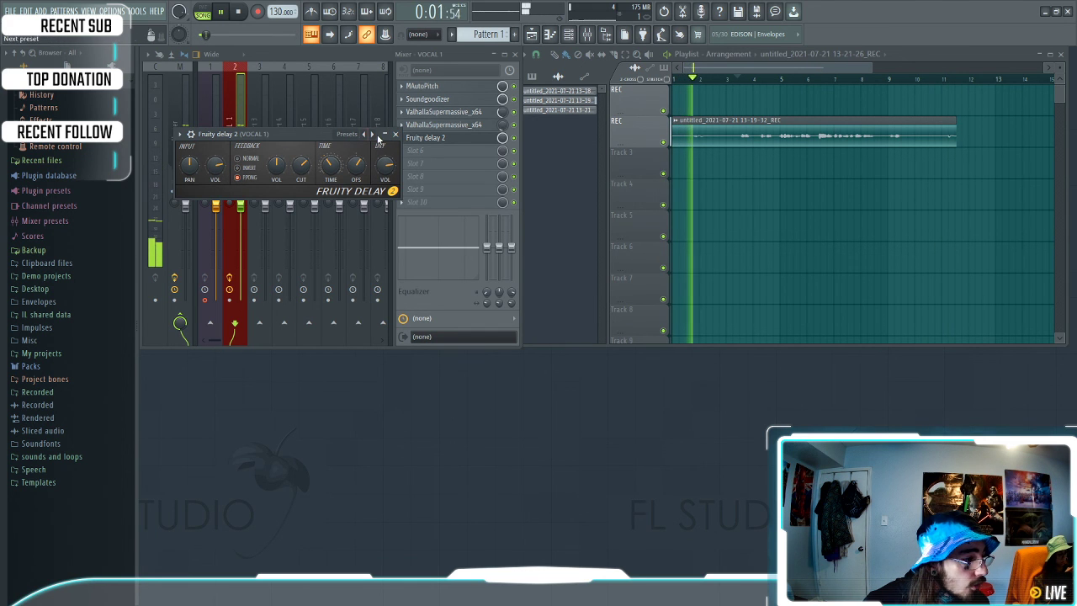
Close Fruity Delay 2, lower its slot's mix level, play the vocal take again, and stop the playback
left_click(395, 134)
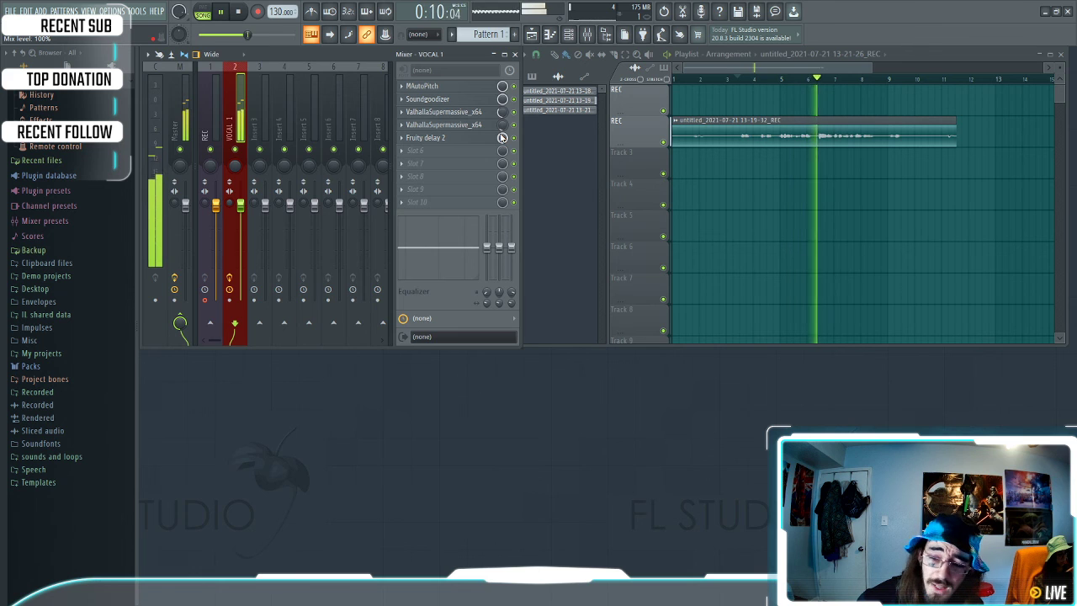
key("space")
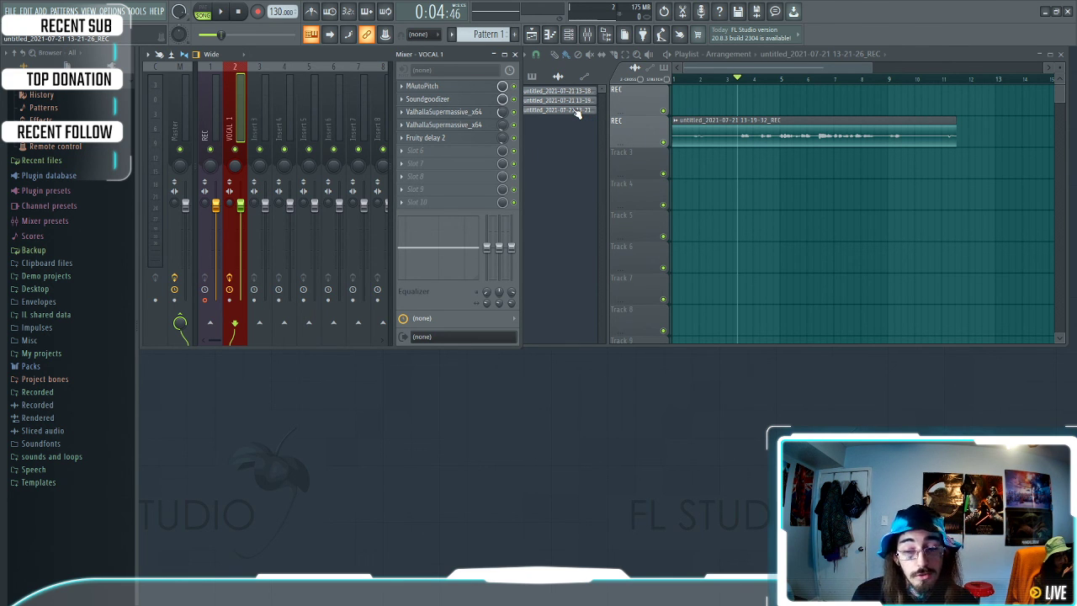
key("space")
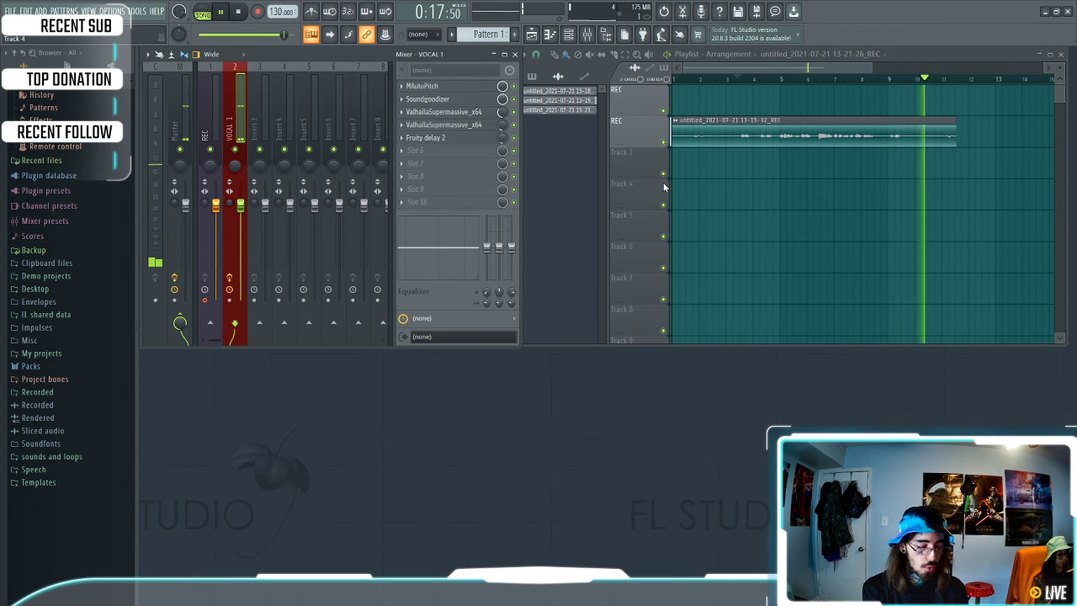
key("space")
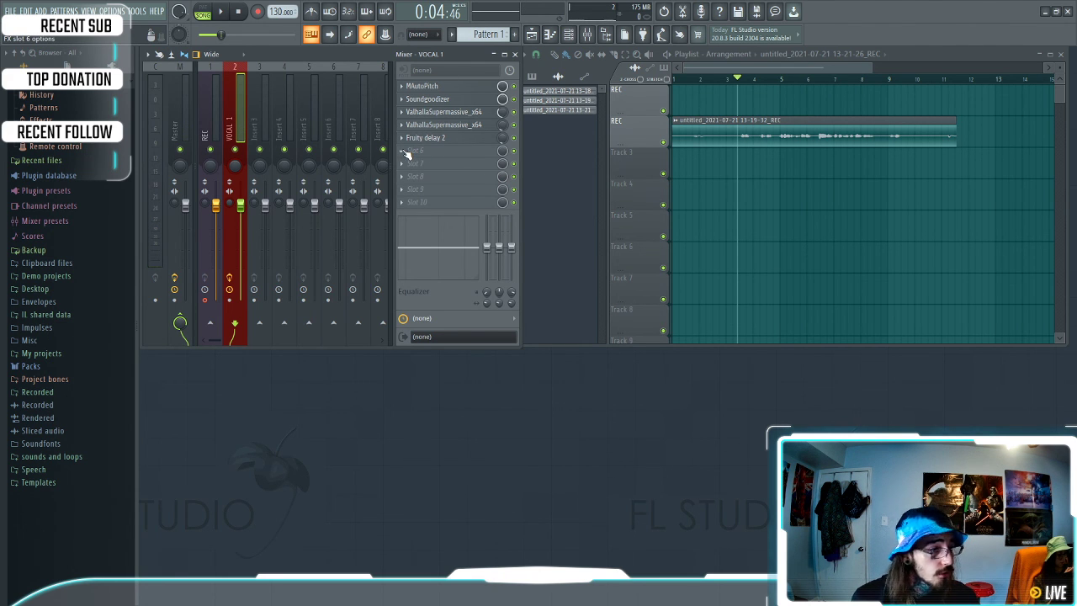
Load Fruity Parametric EQ 2 into VOCAL 1's sixth and seventh effect slots, and place both EQ windows clear of the mixer
left_click(404, 153)
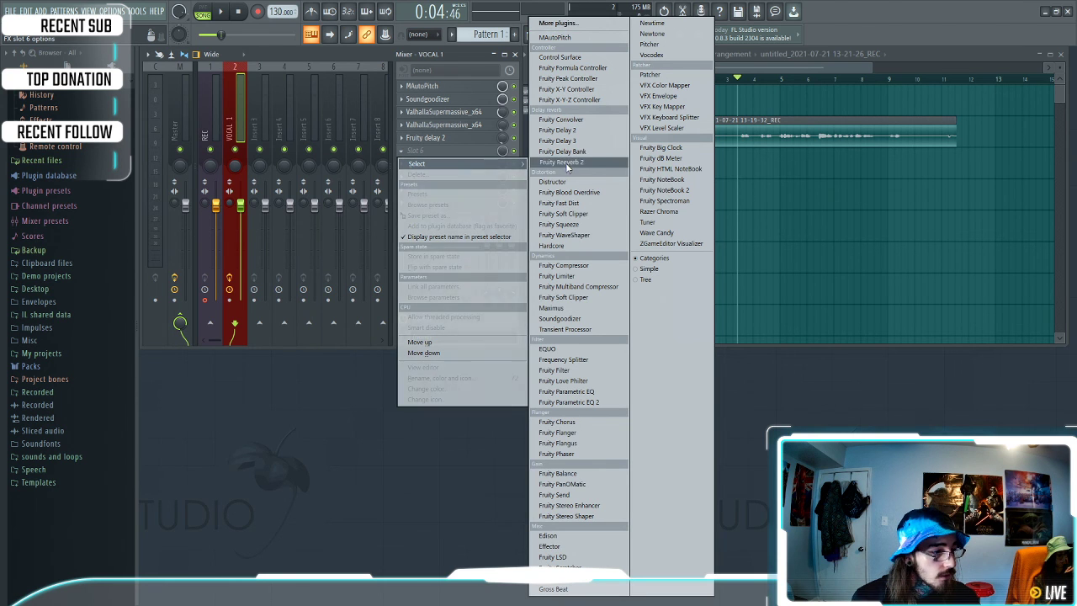
left_click(612, 404)
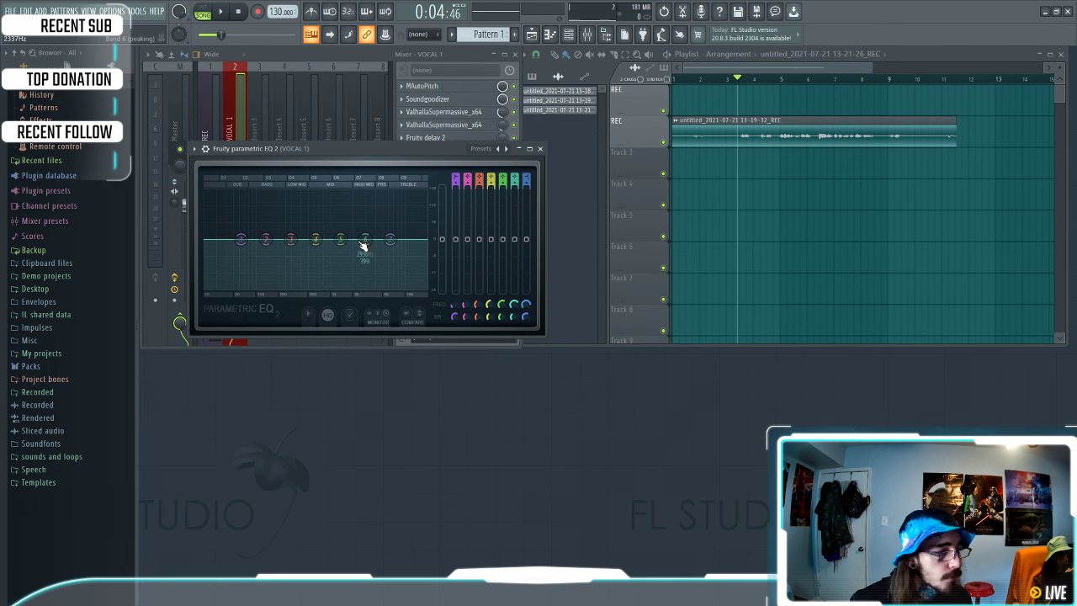
left_click_drag(362, 151, 857, 257)
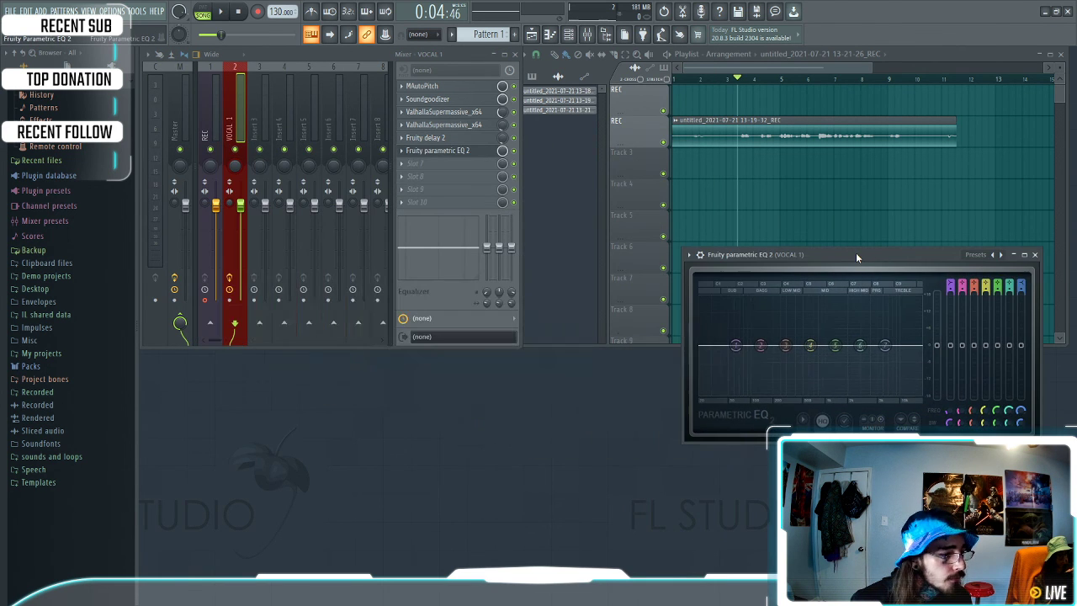
left_click(405, 165)
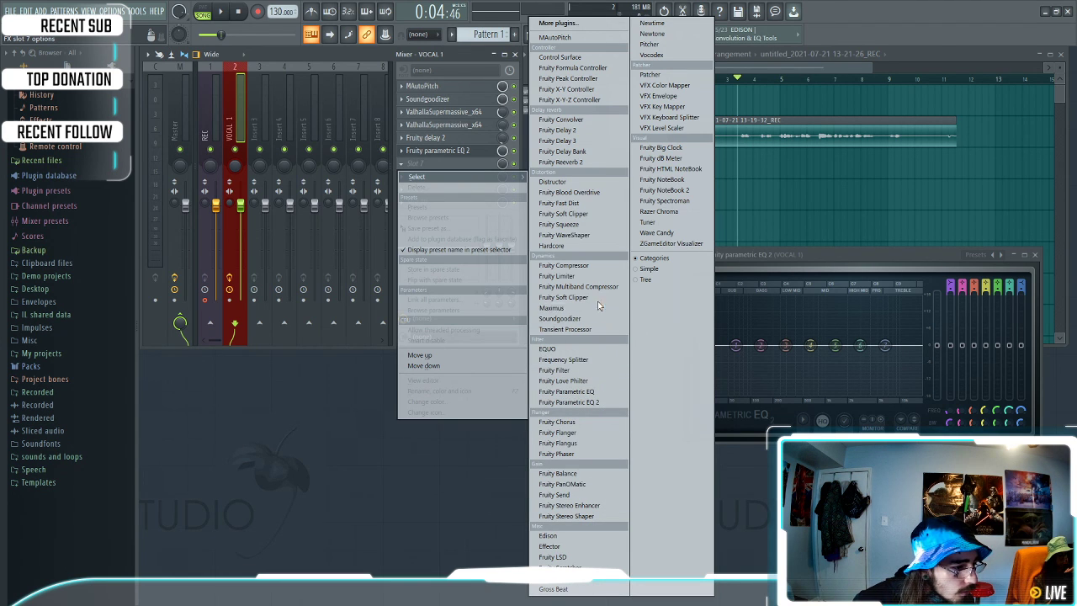
left_click(599, 403)
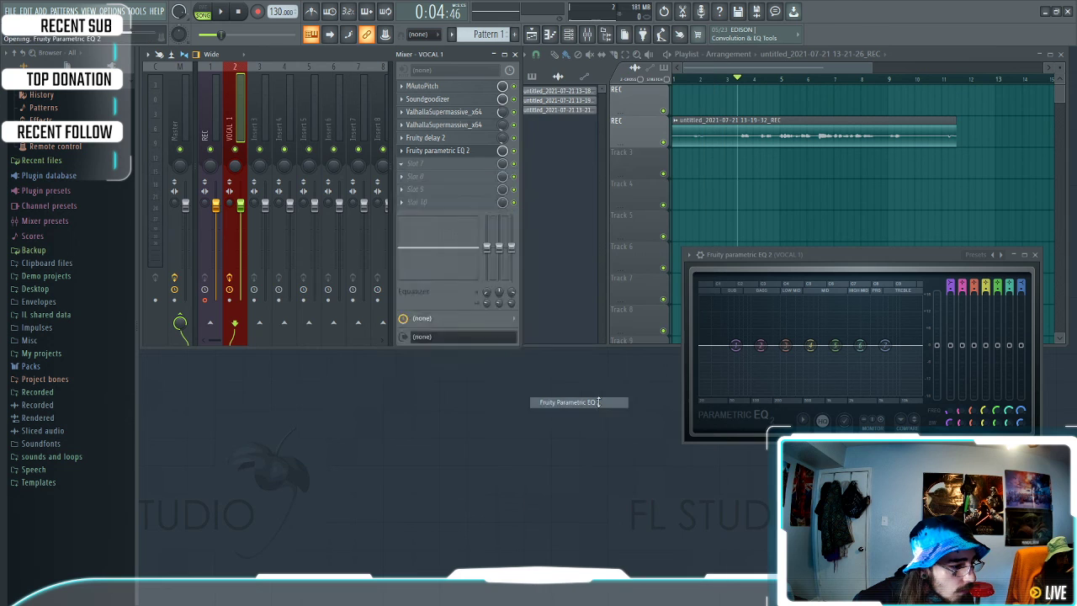
left_click_drag(496, 168, 800, 378)
Load Fruity Compressor into VOCAL 1's eighth effect slot and Fruity Limiter into the ninth, and place both windows below the mixer
left_click(401, 180)
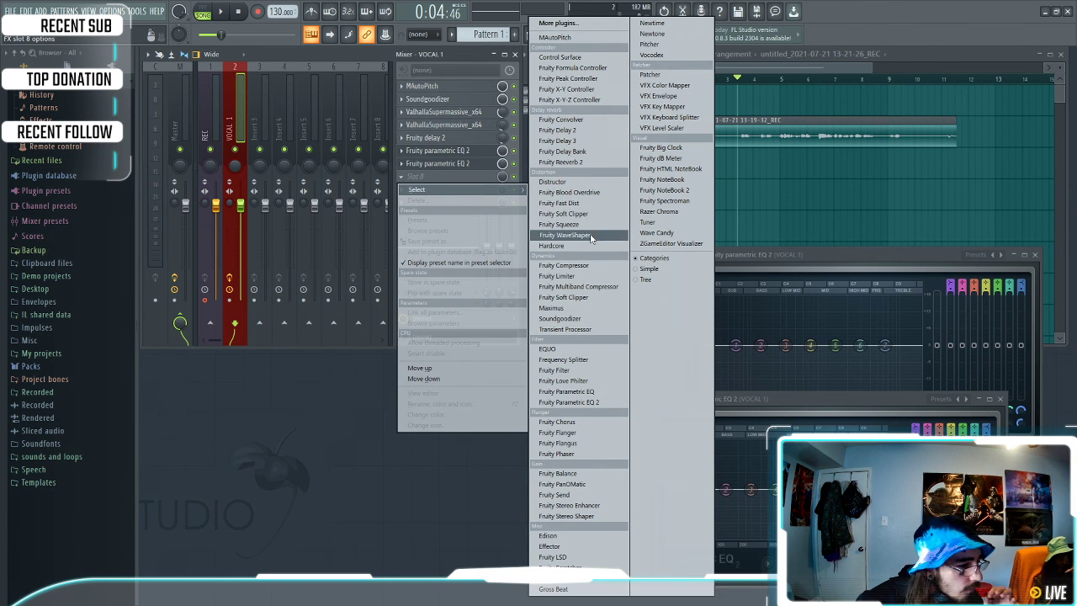
left_click(591, 265)
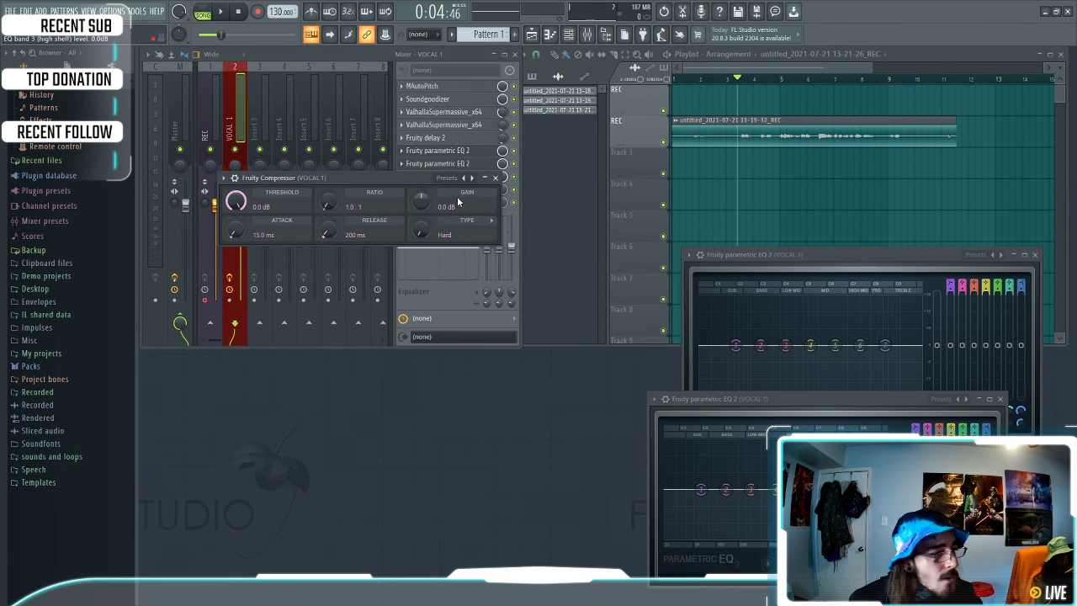
left_click_drag(404, 173, 517, 404)
left_click(403, 190)
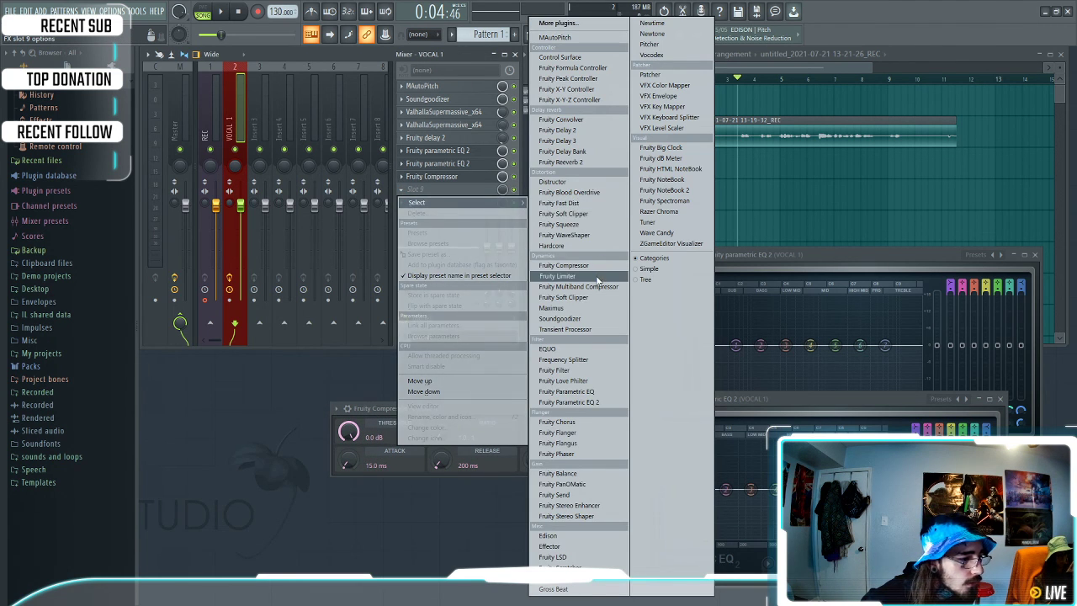
left_click(557, 276)
left_click_drag(418, 194, 416, 499)
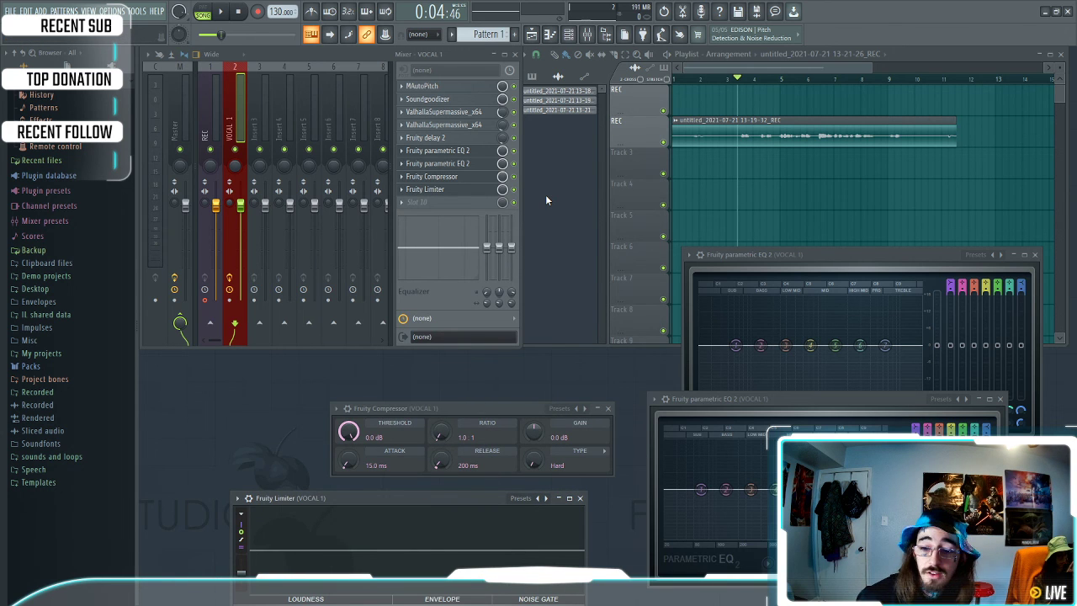
Set Fruity Compressor's threshold to about -24.4 dB, its ratio to 4.0:1 and its gain to 6.0 dB
left_click_drag(527, 405, 502, 285)
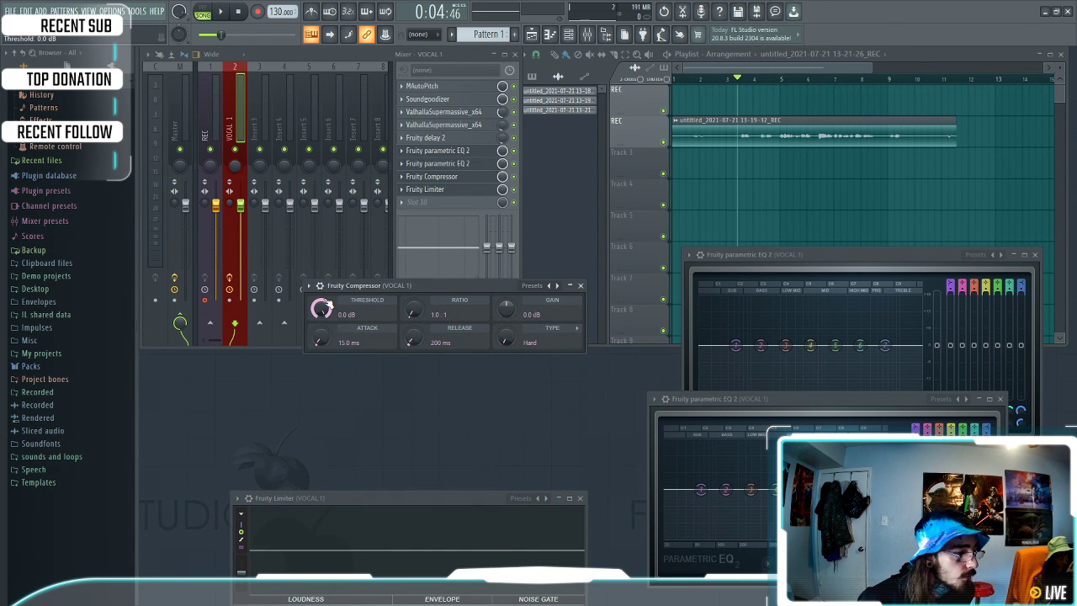
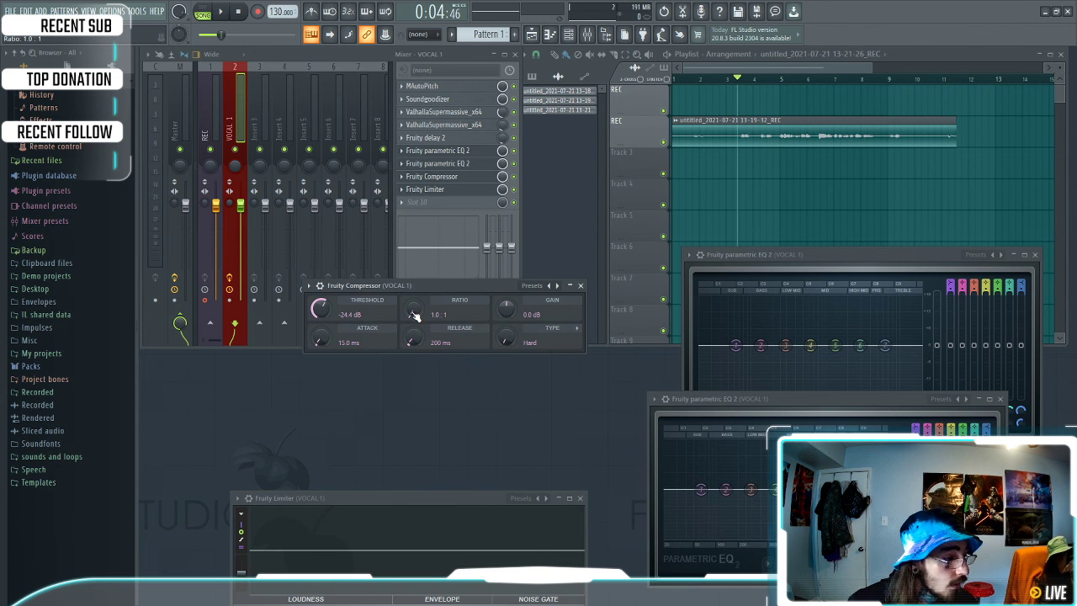
left_click_drag(414, 314, 412, 305)
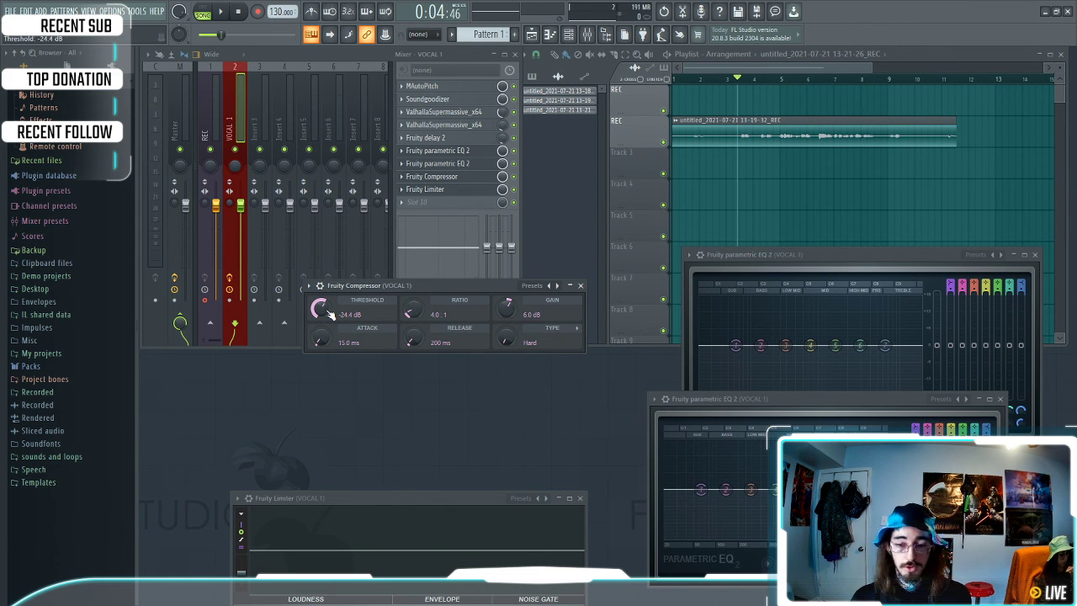
Set the audio device to Focusrite USB ASIO, and close the audio settings
left_click(118, 12)
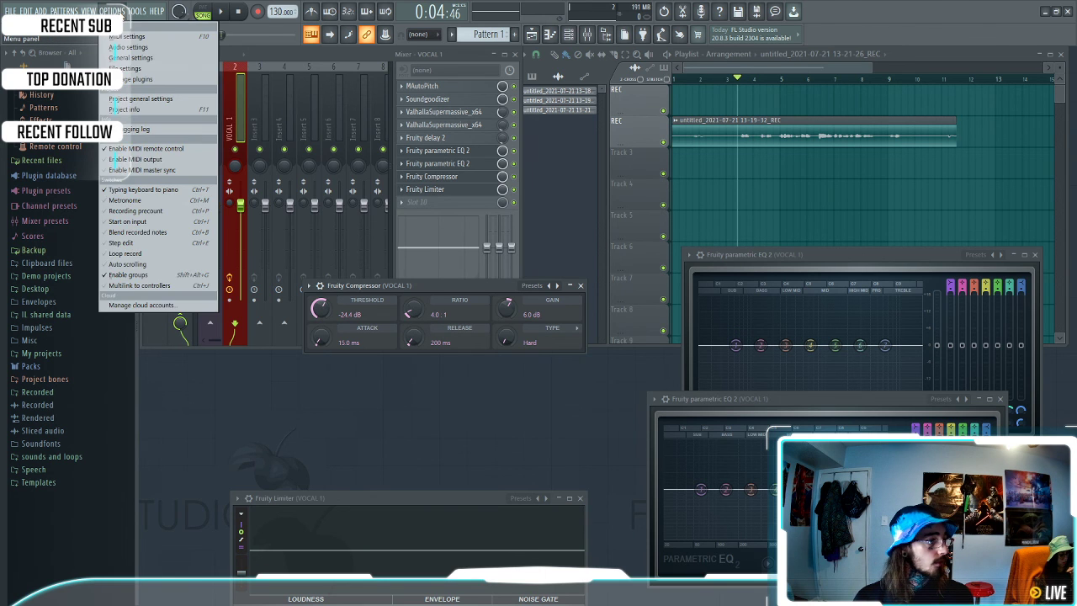
left_click(129, 48)
left_click(466, 164)
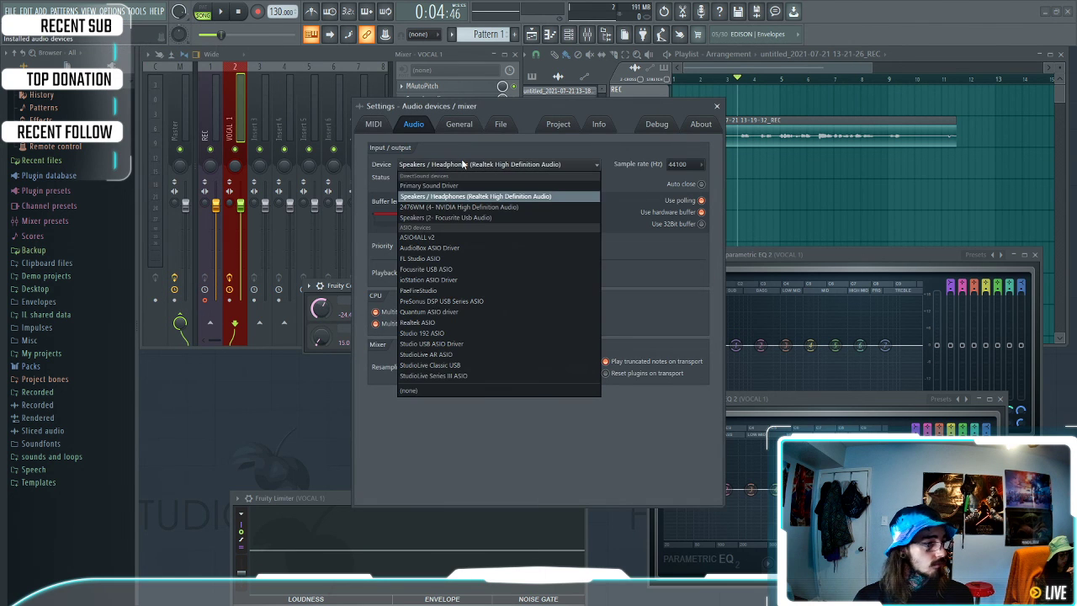
left_click(454, 270)
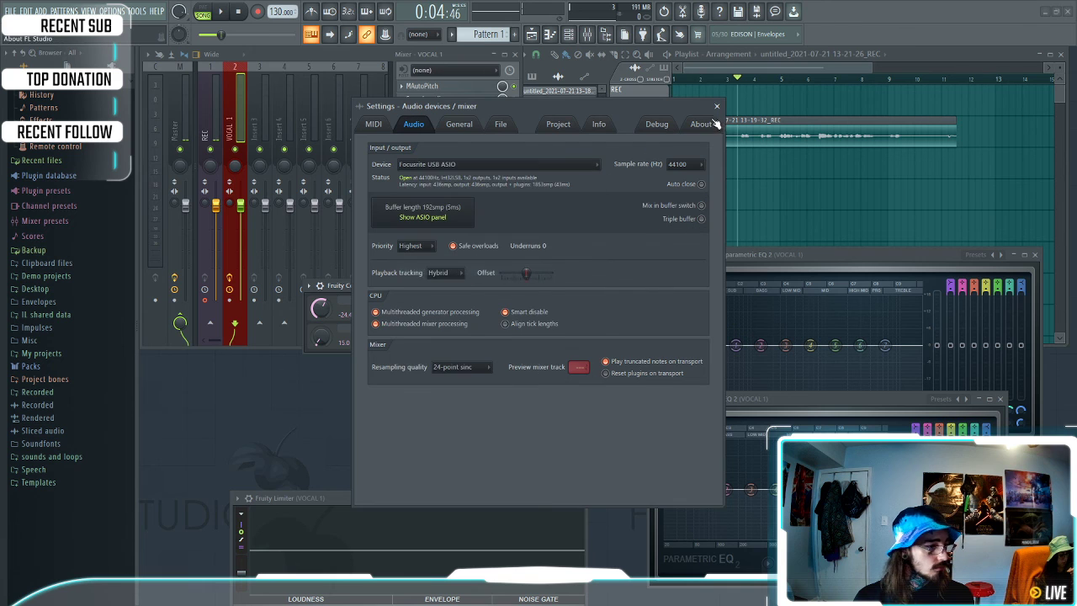
left_click(717, 106)
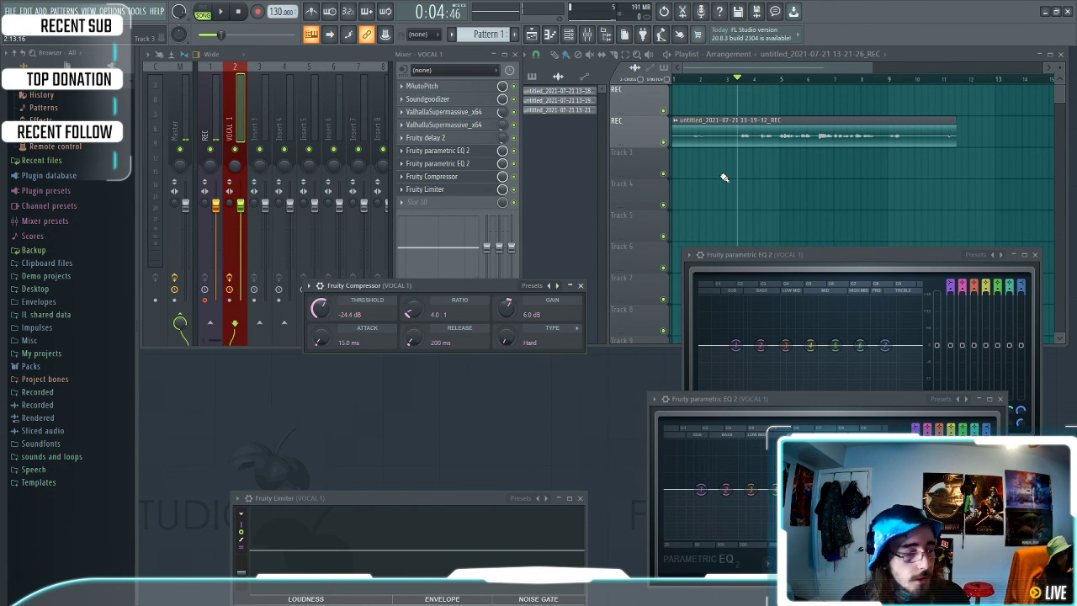
Play the vocal take, and lower Fruity Compressor's threshold to about -41.9 dB while listening
key("space")
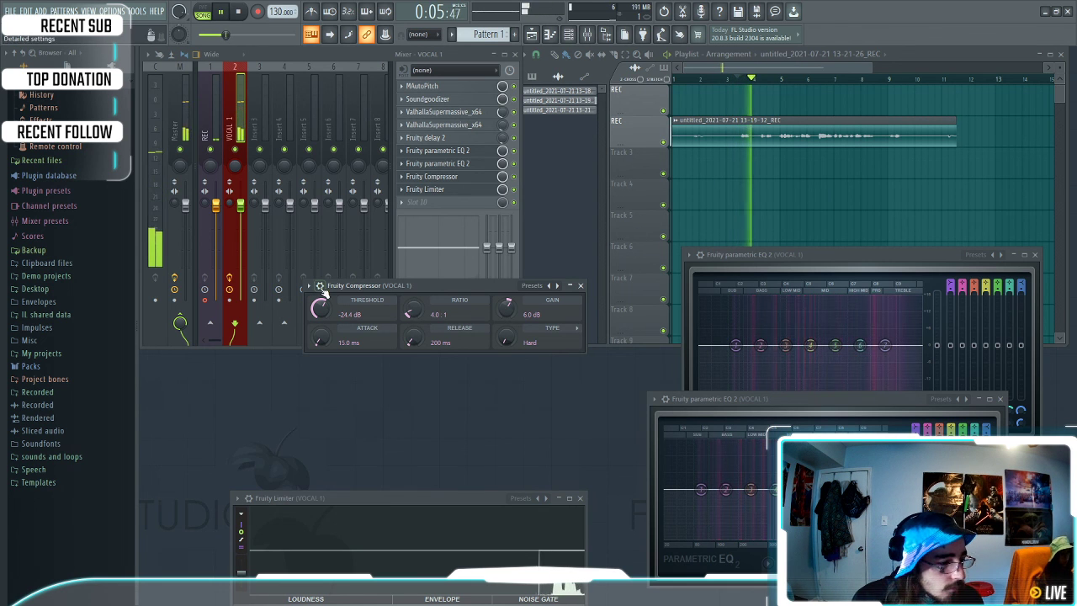
mouse_move(320, 309)
left_mouse_down()
mouse_move(320, 357)
mouse_move(320, 310)
left_mouse_up()
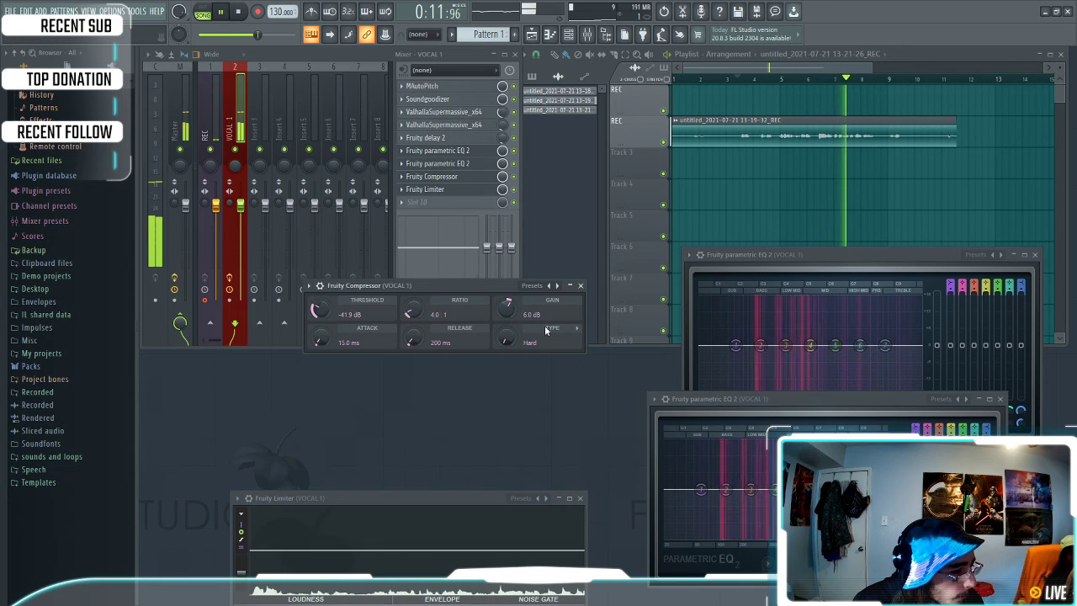
Lower Fruity Compressor's gain to 5.4 dB while the take plays, close its window and stop playback
left_click_drag(506, 310, 510, 312)
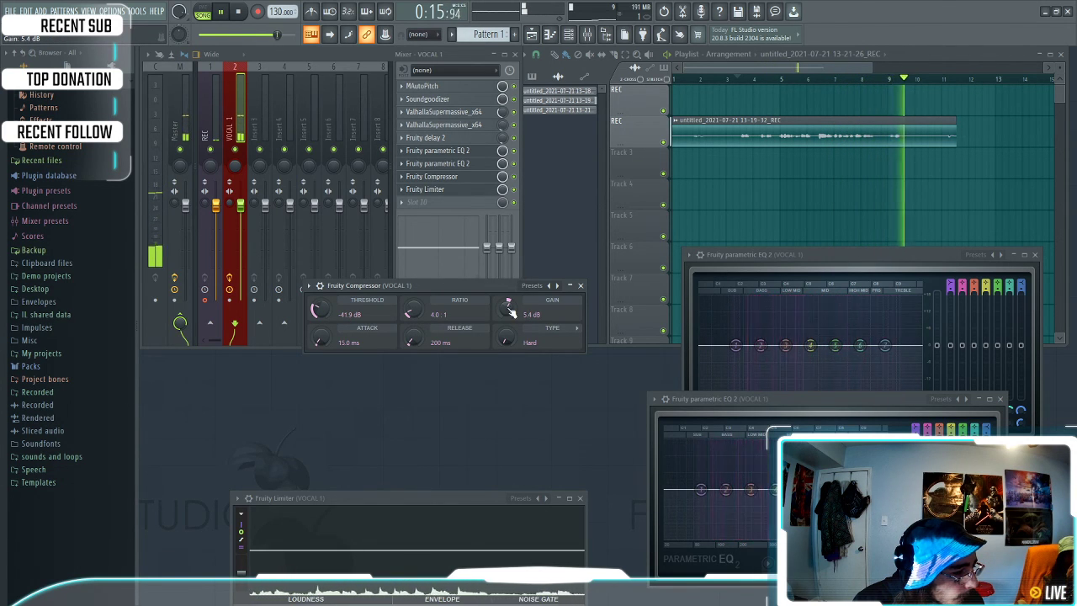
left_click(579, 285)
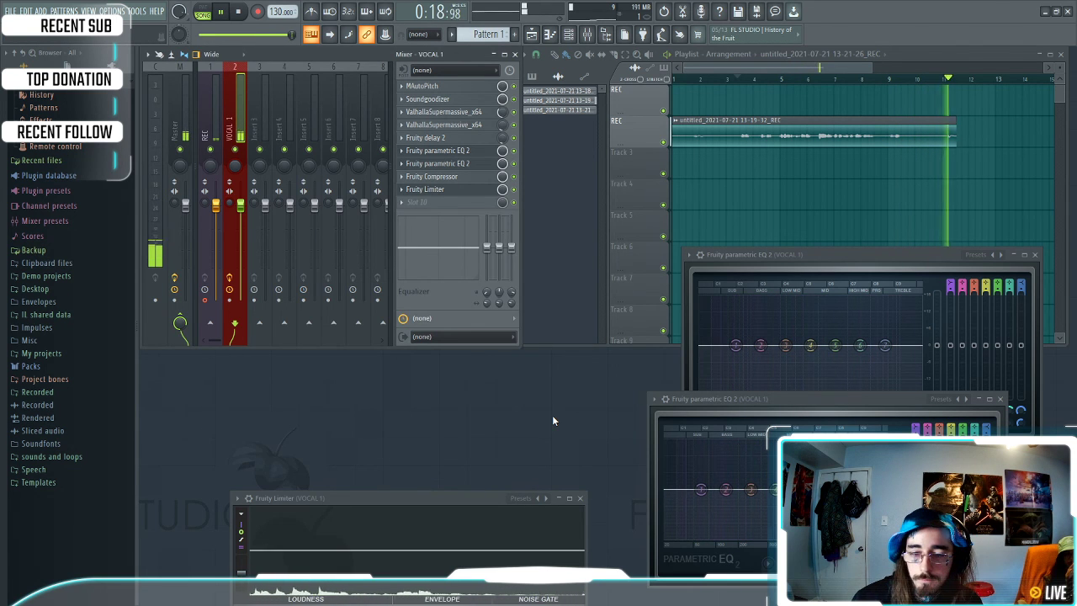
key("space")
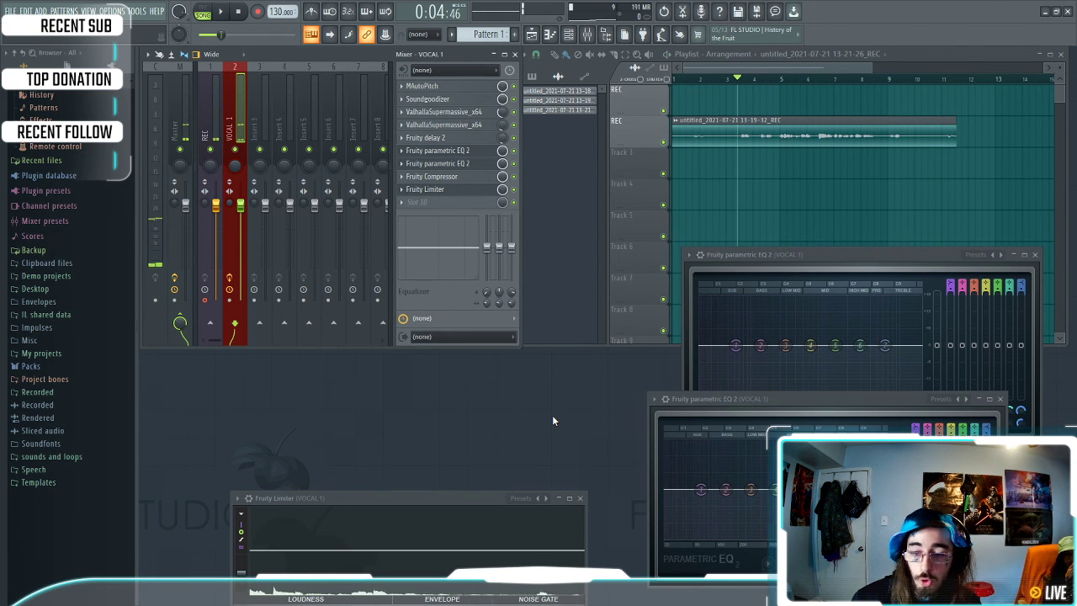
Reopen Fruity Compressor, set the audio device to Speakers / Headphones (Realtek High Definition Audio), and close the audio settings
left_click(442, 176)
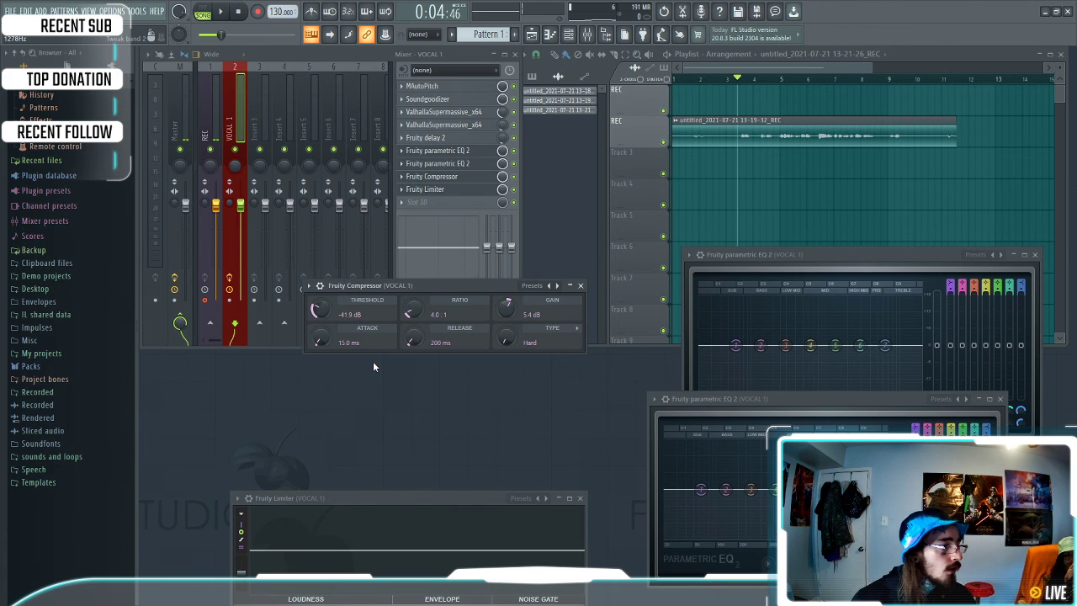
left_click(112, 11)
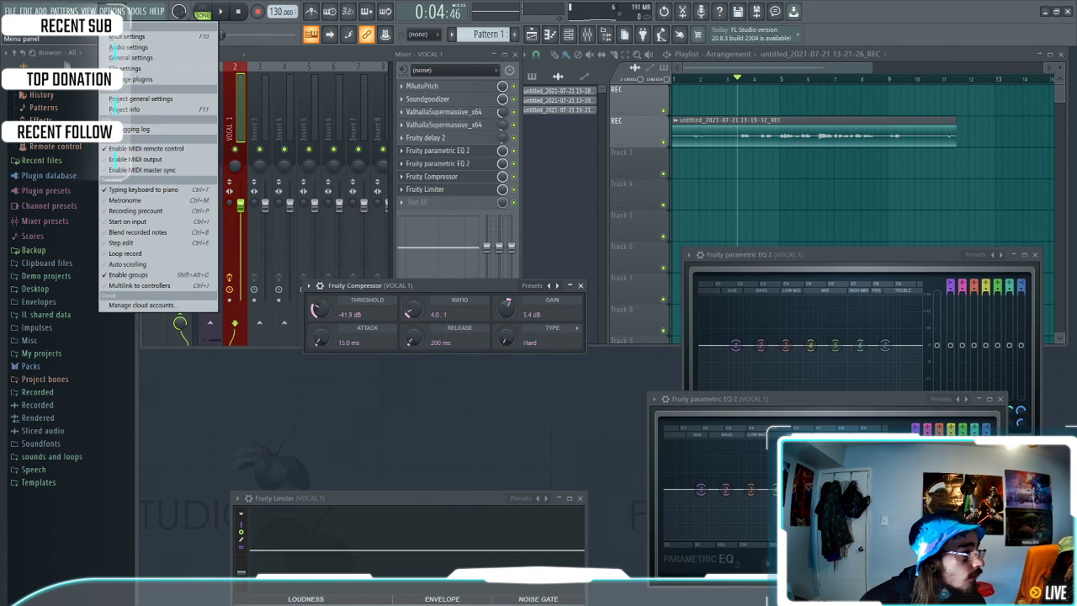
left_click(140, 48)
left_click(491, 172)
left_click(492, 195)
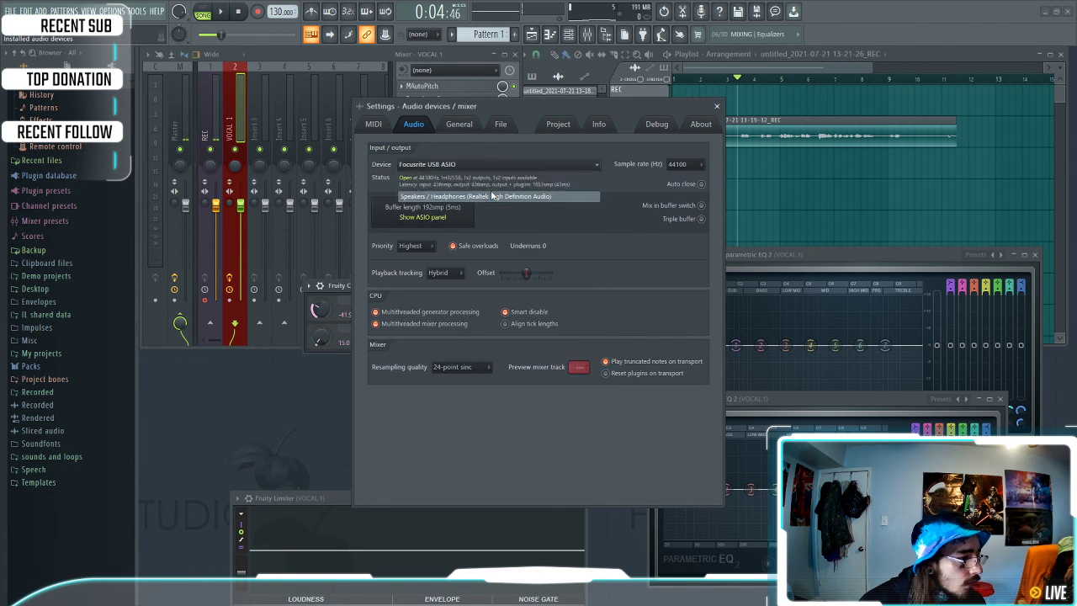
left_click(716, 106)
Play the vocal take to hear the compression, stop playback, and close the Fruity Compressor window
key("space")
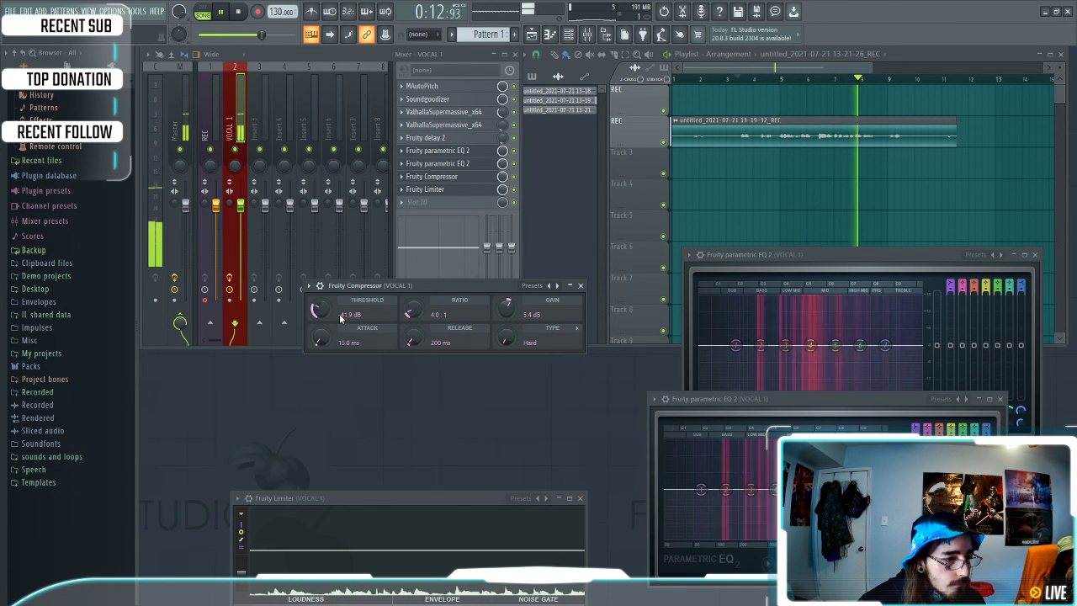
key("space")
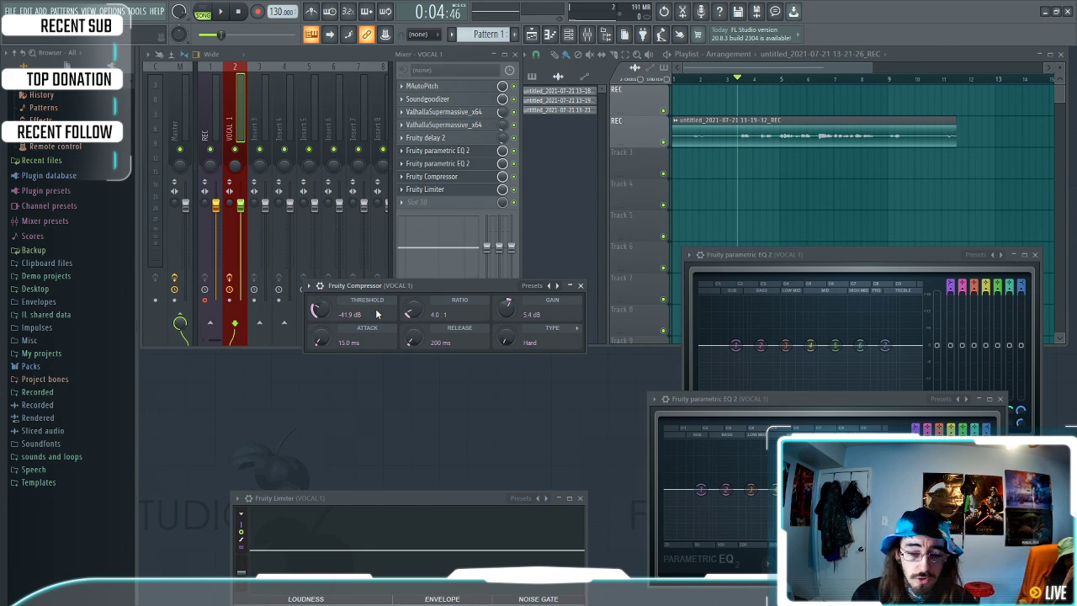
left_click(581, 286)
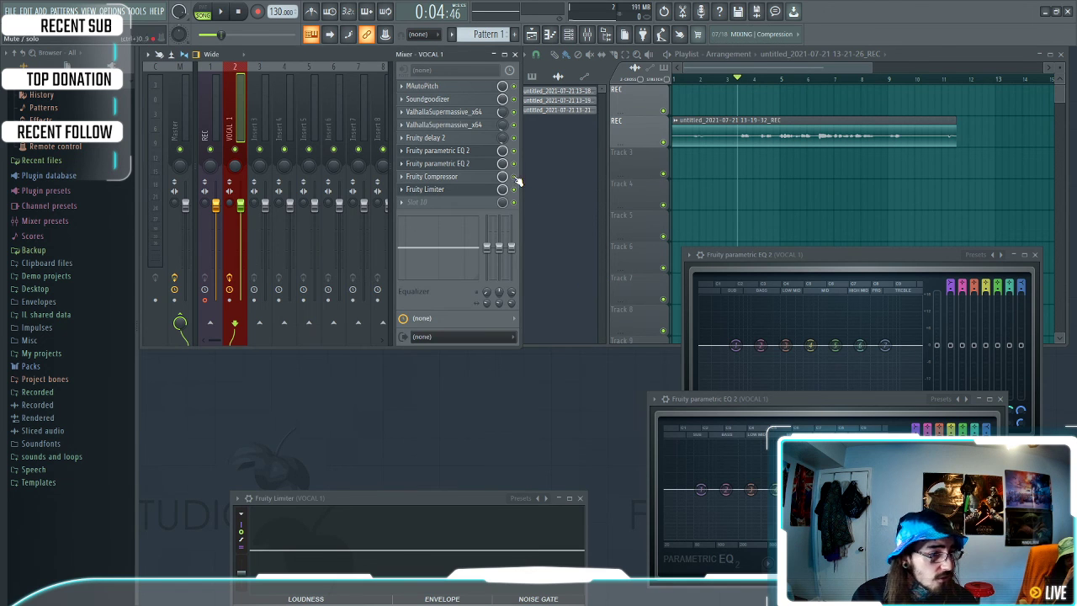
Bring VOCAL 1's sixth-slot Fruity parametric EQ 2 window to the front and place it beside the mixer, over the playlist
left_click(462, 161)
left_click(462, 161)
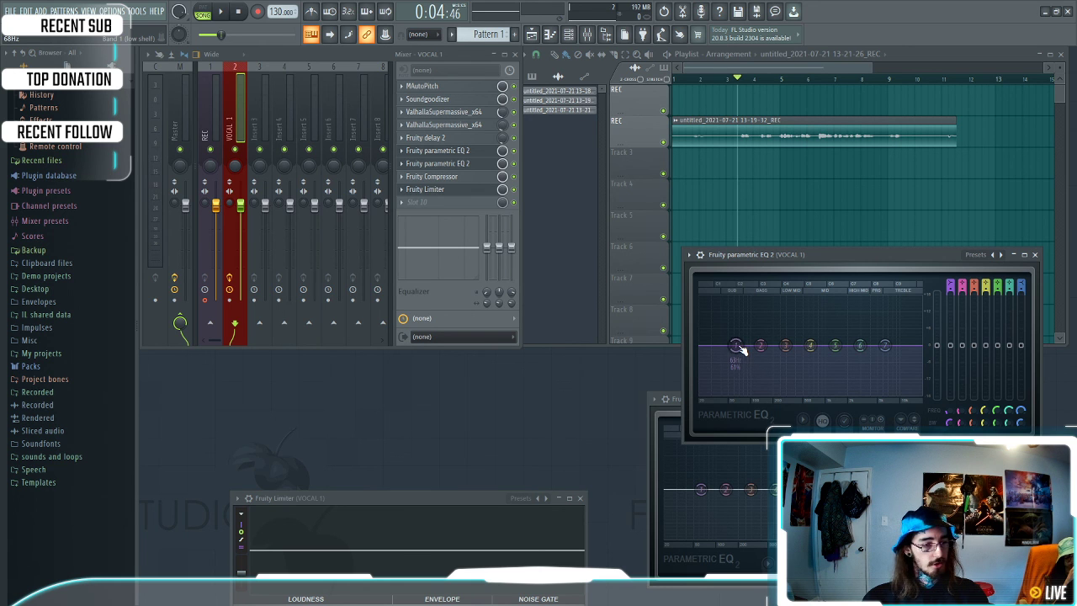
left_click_drag(841, 250, 697, 121)
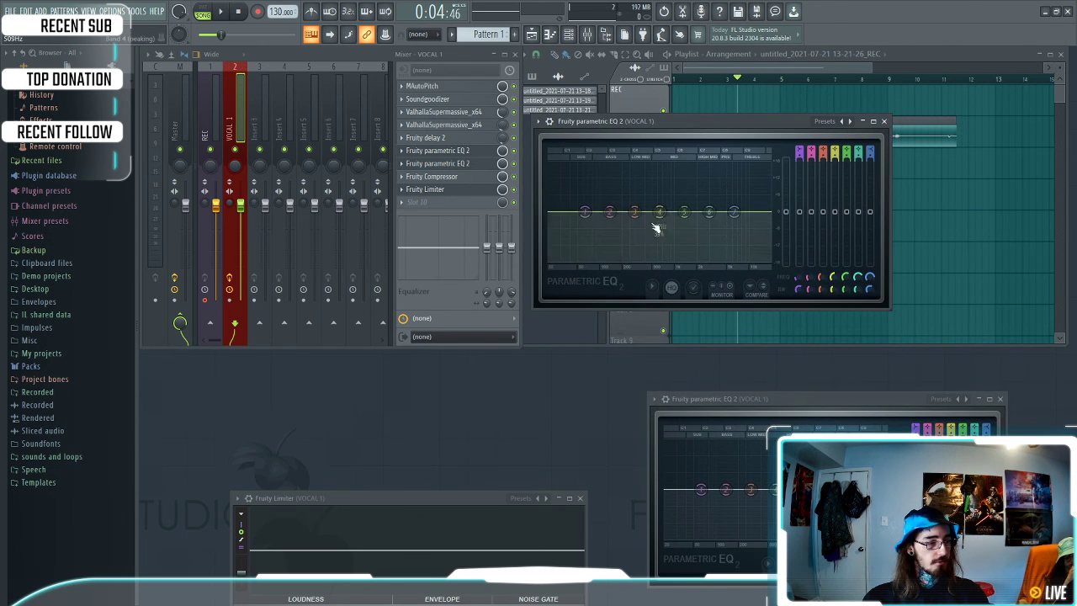
left_click(437, 150)
left_click(438, 150)
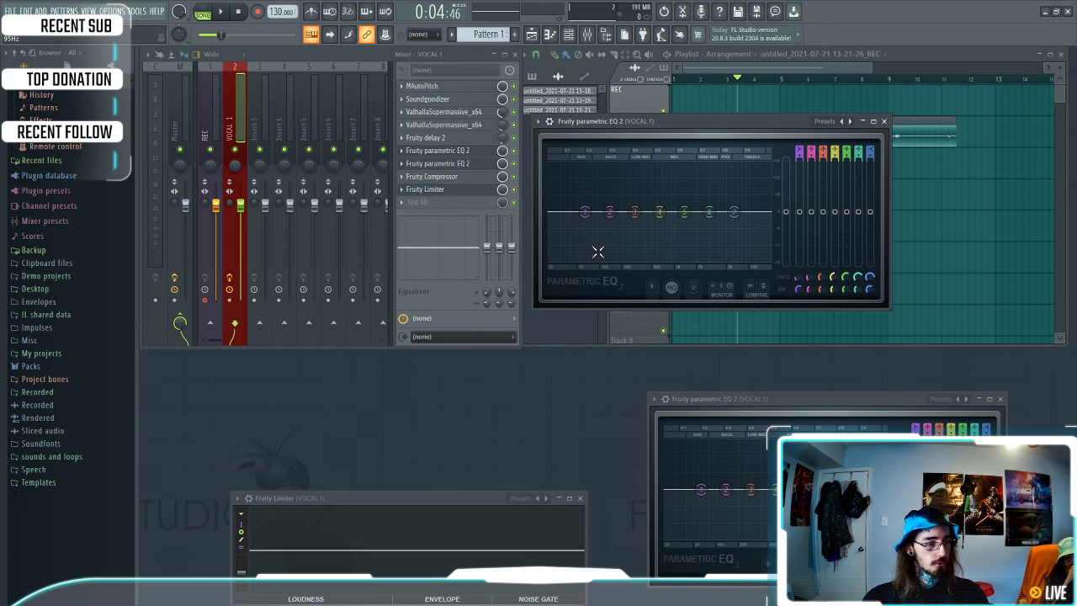
left_click_drag(721, 129, 707, 178)
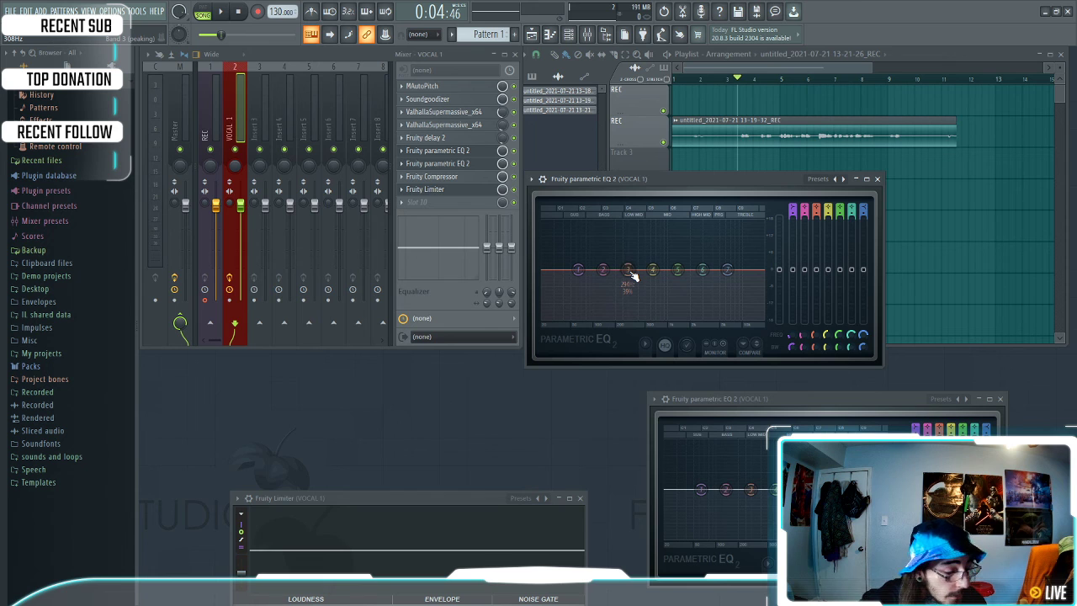
Boost EQ band 3 to 18.0 dB at 296 Hz with a bandwidth of 49%
left_click_drag(631, 272, 631, 225)
scroll(631, 225, "down", 4)
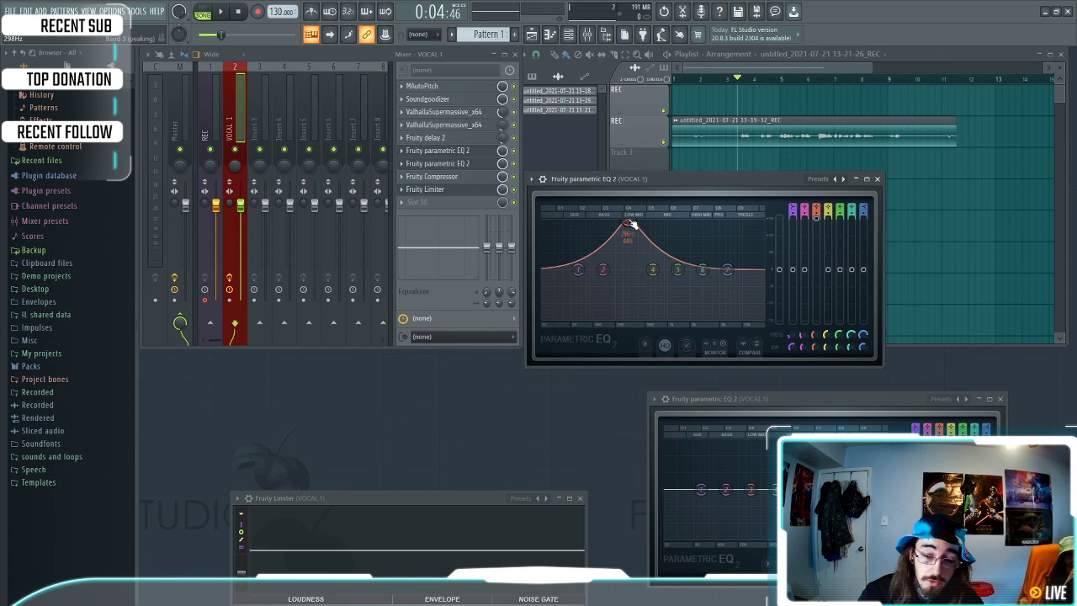
scroll(633, 226, "down", 1)
scroll(633, 225, "up", 3)
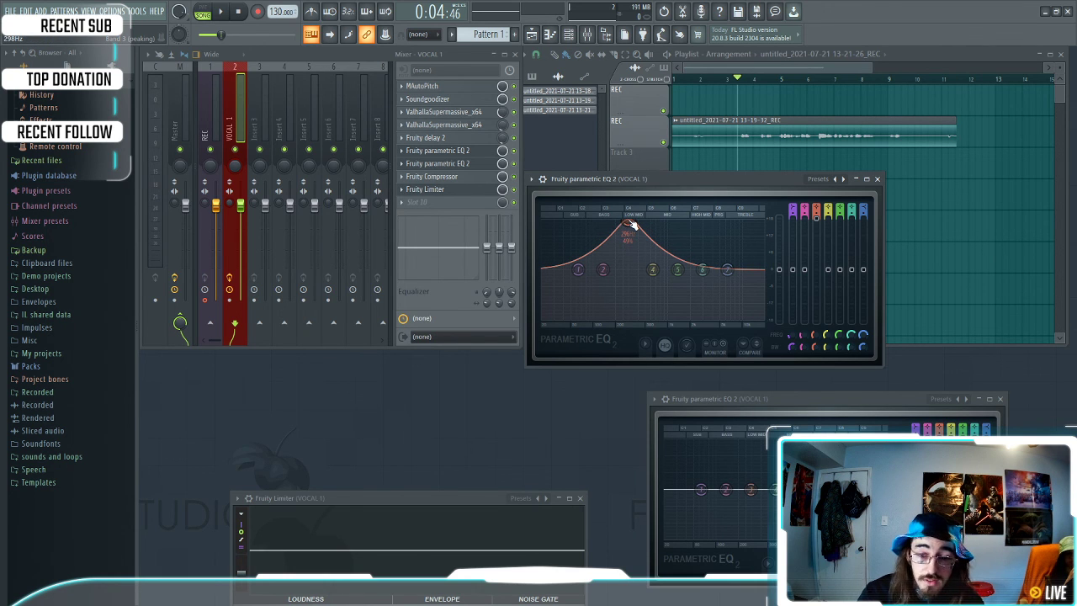
left_click_drag(629, 221, 626, 225)
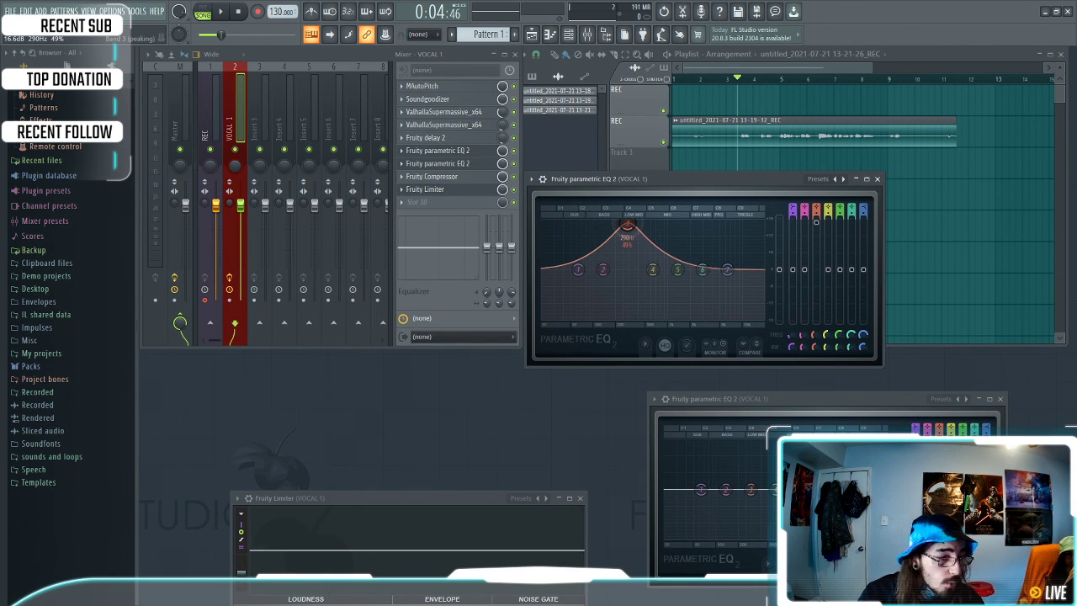
scroll(628, 226, "up", 3)
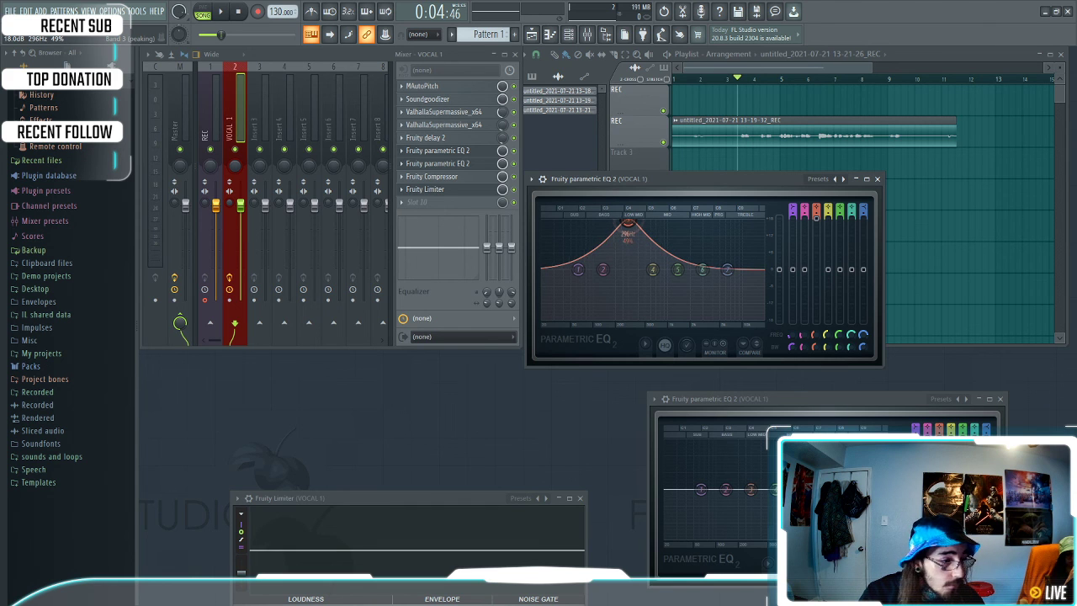
Play the vocal take and sweep the boosted band 3 up to 1385 Hz to find harsh frequencies
key("space")
left_click_drag(633, 225, 679, 224)
key("space")
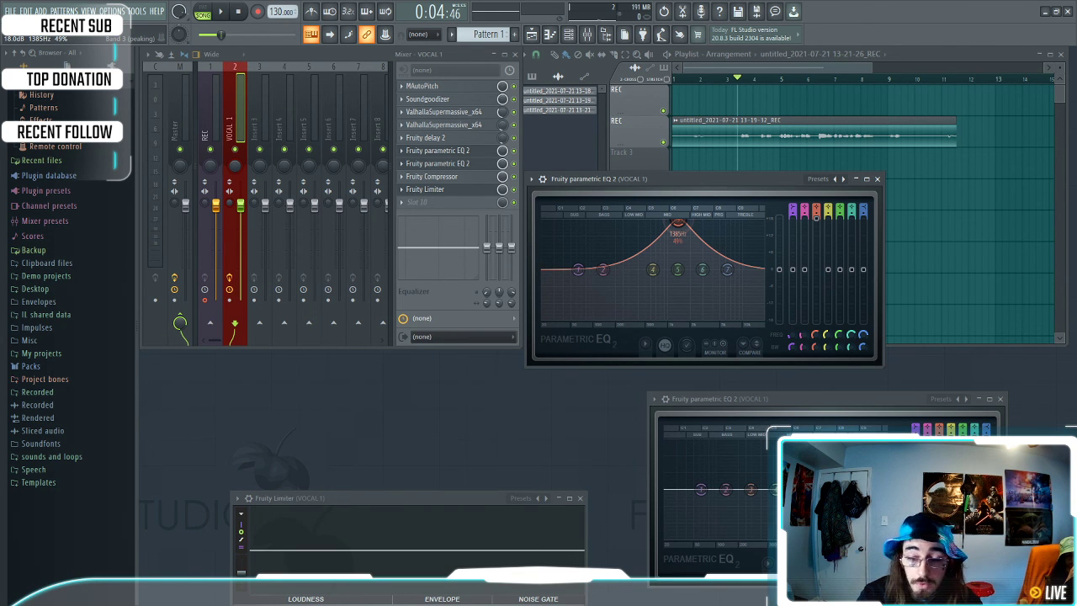
key("space")
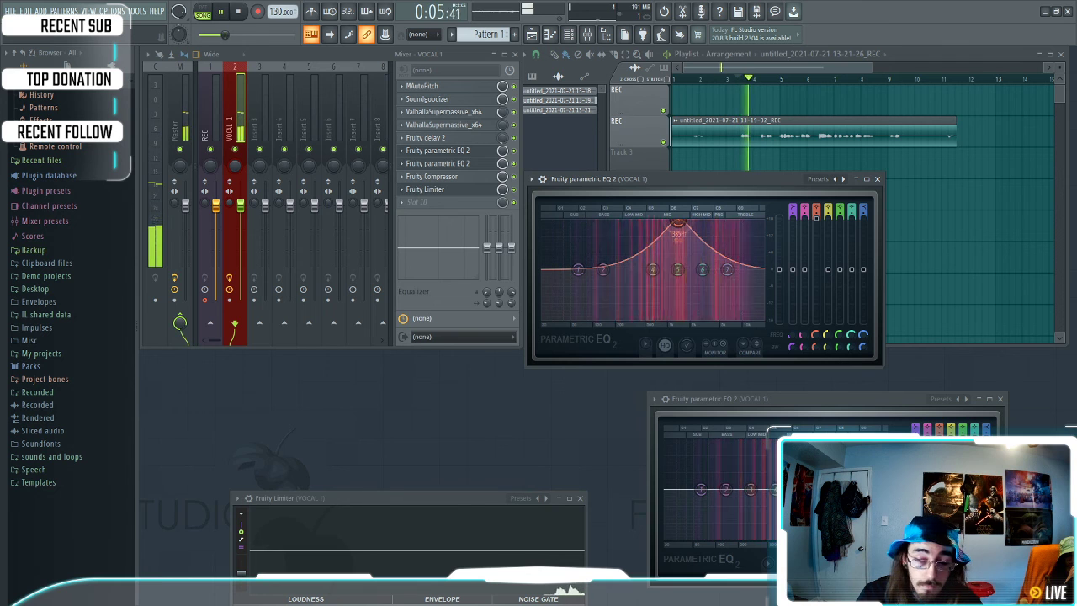
key("space")
key("space")
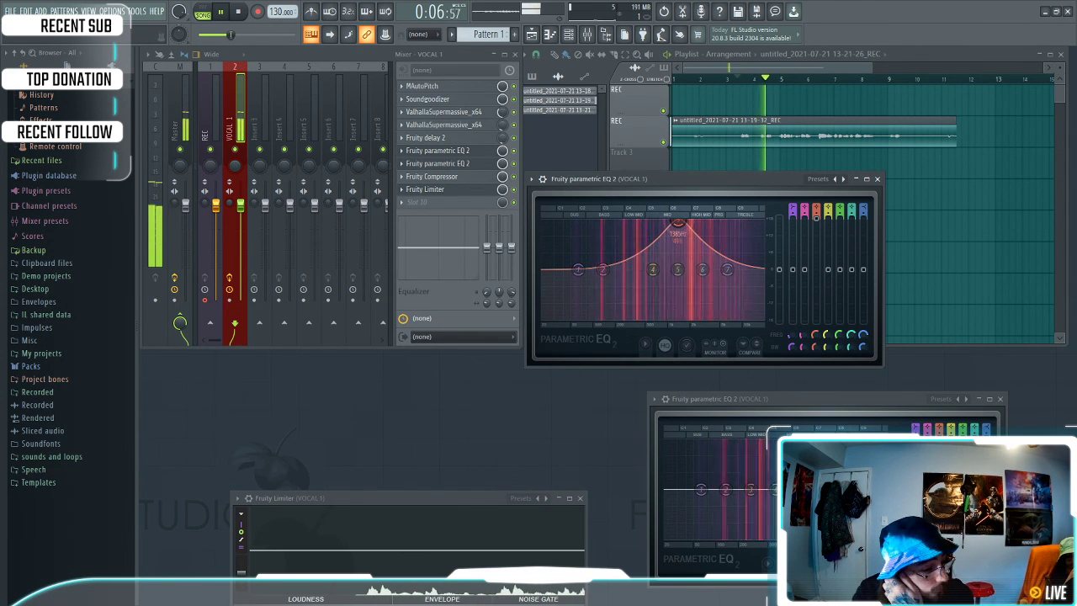
Turn band 3 into a narrow cut of about -3 dB at 3176 Hz with 0% bandwidth, and stop playback
left_click_drag(677, 224, 707, 284)
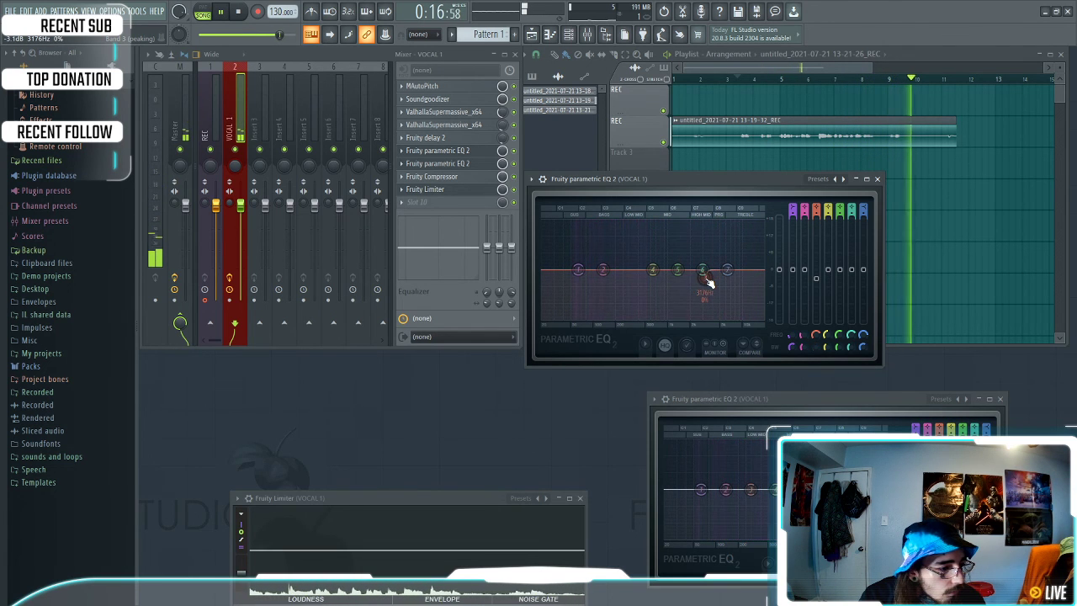
key("space")
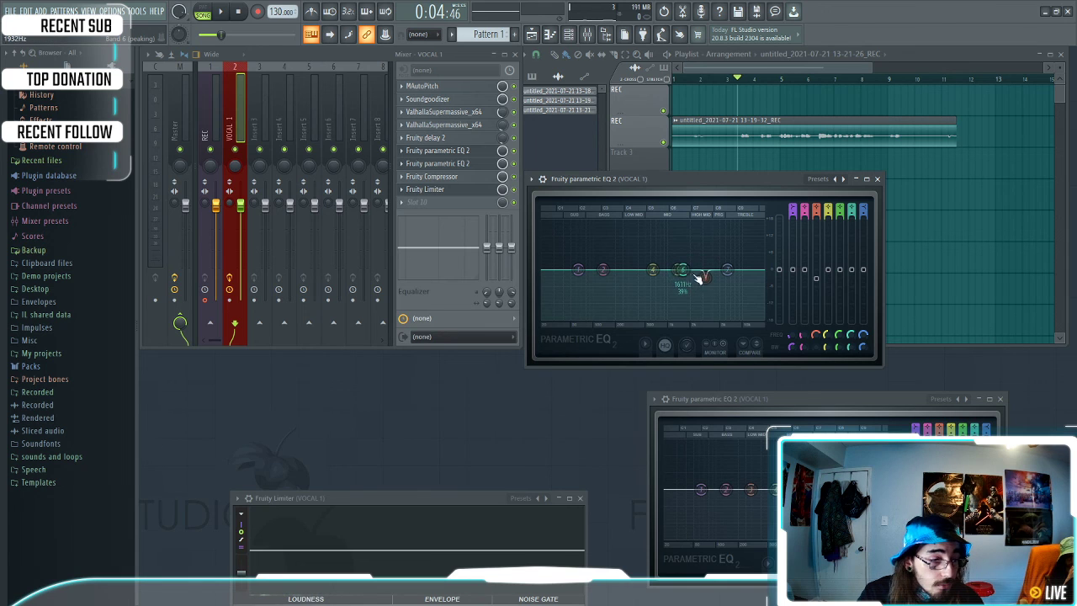
left_click(709, 284)
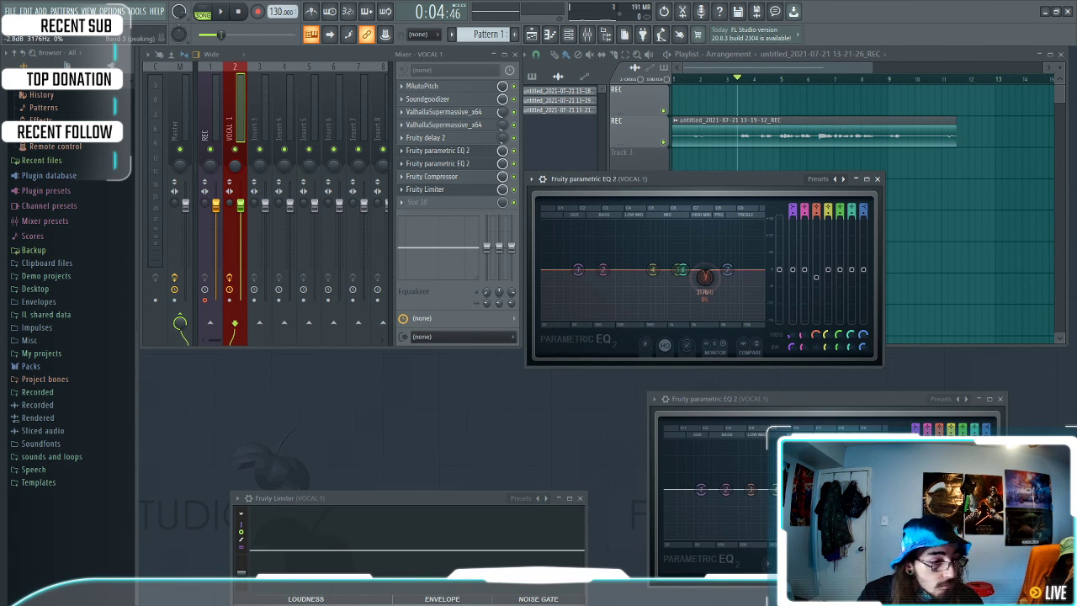
left_click_drag(705, 276, 707, 281)
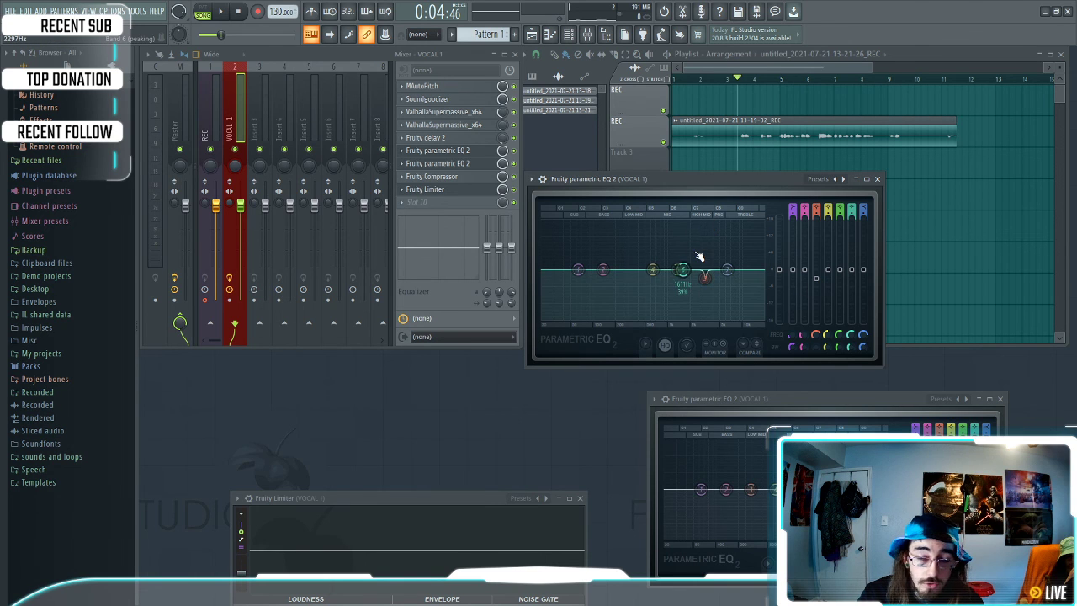
Boost EQ band 6 to 18.0 dB and sweep it to about 290 Hz while the vocal take plays
left_click_drag(654, 271, 597, 223)
key("space")
left_click_drag(594, 223, 627, 221)
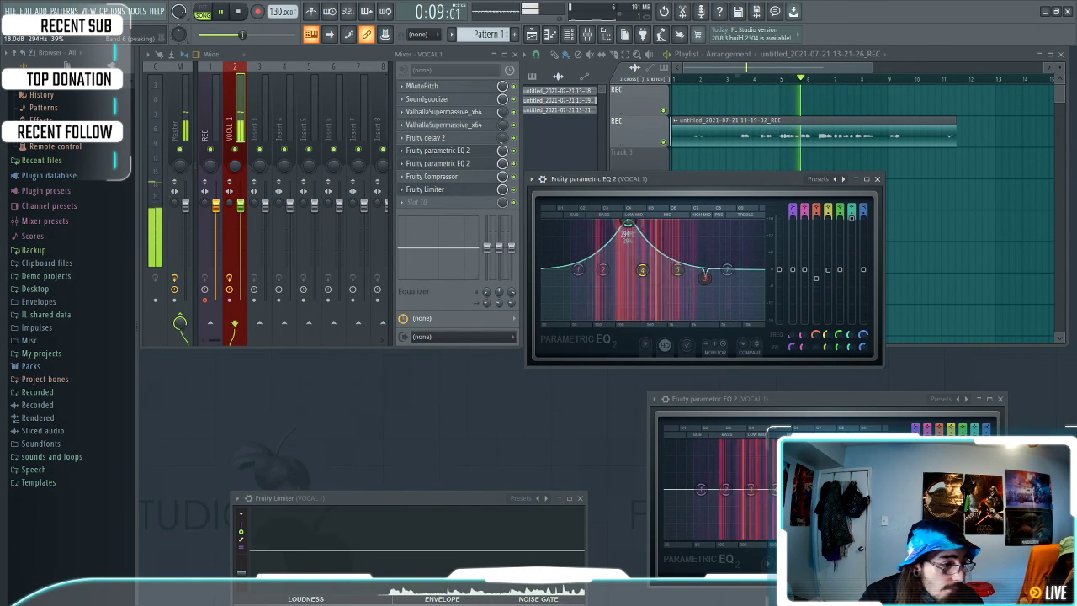
key("space")
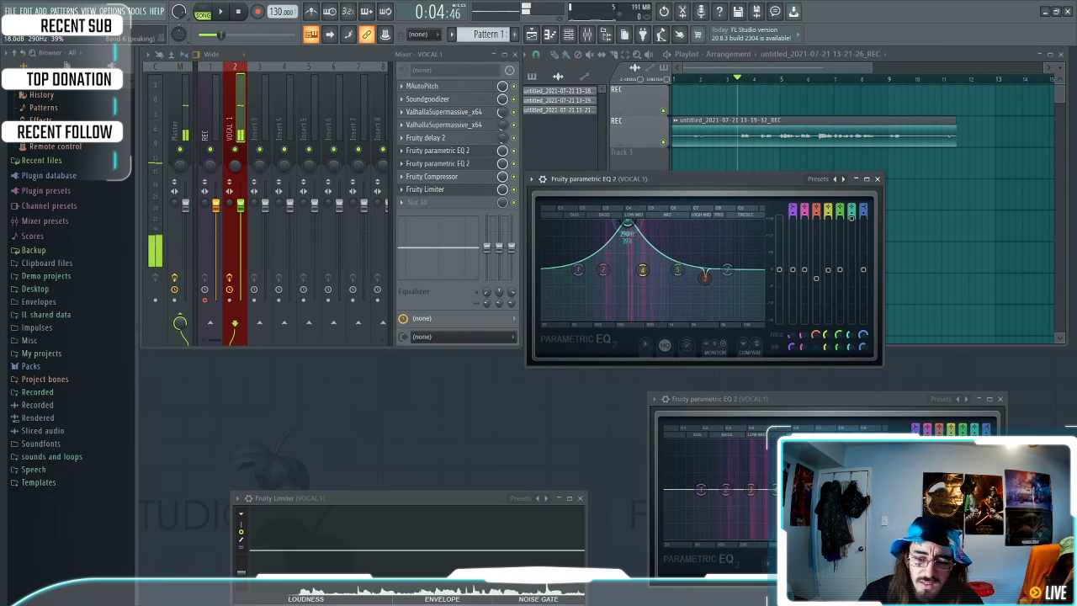
Replay the take, turn band 6 into a narrow cut at about 266 Hz with 0% bandwidth, and stop playback
key("space")
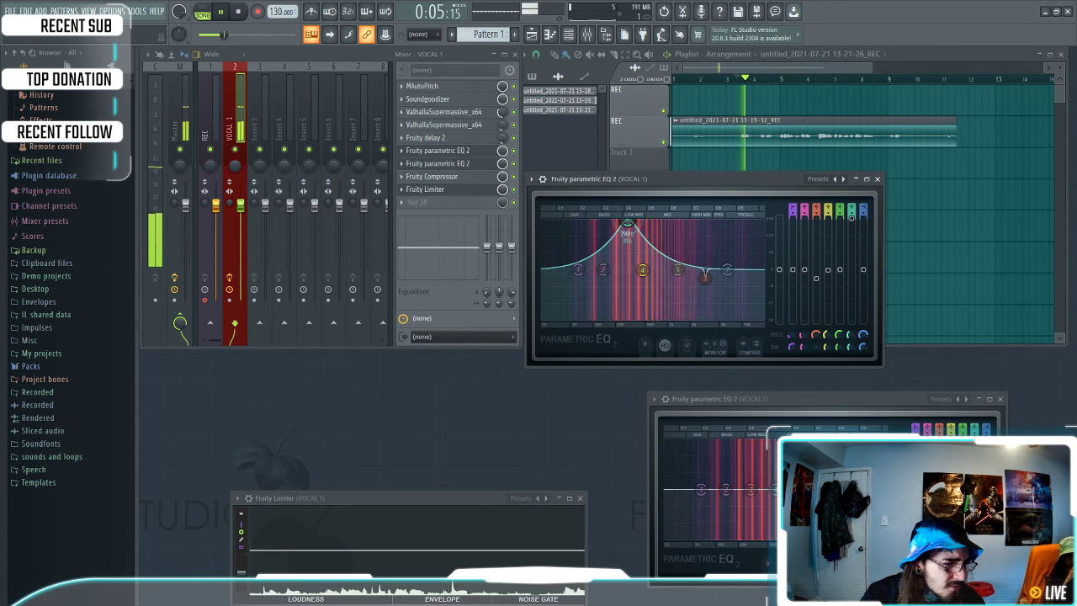
left_click_drag(627, 223, 625, 290)
scroll(625, 291, "down", 8)
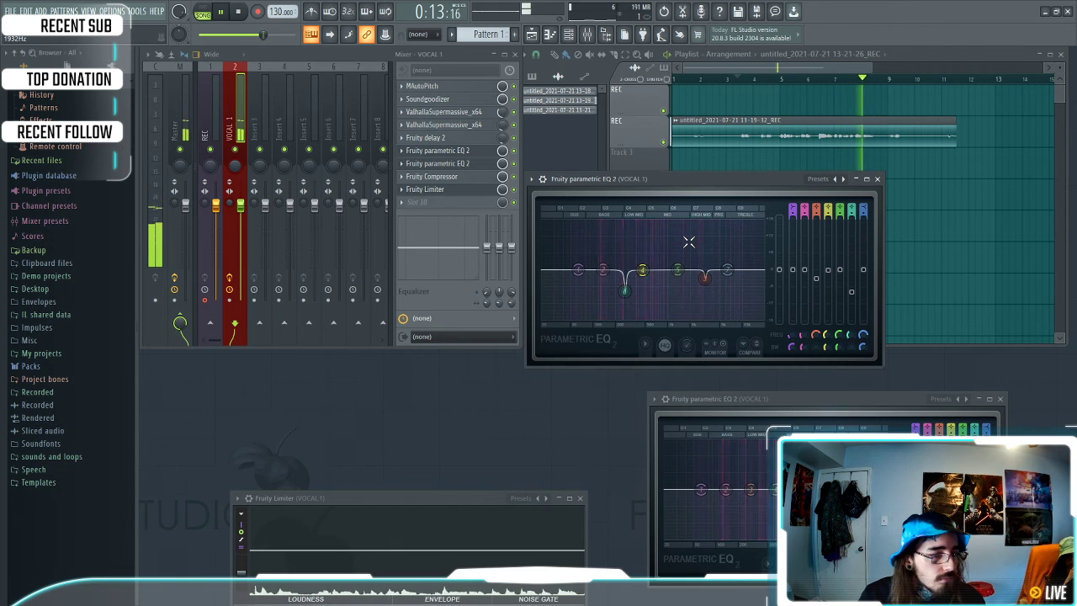
key("space")
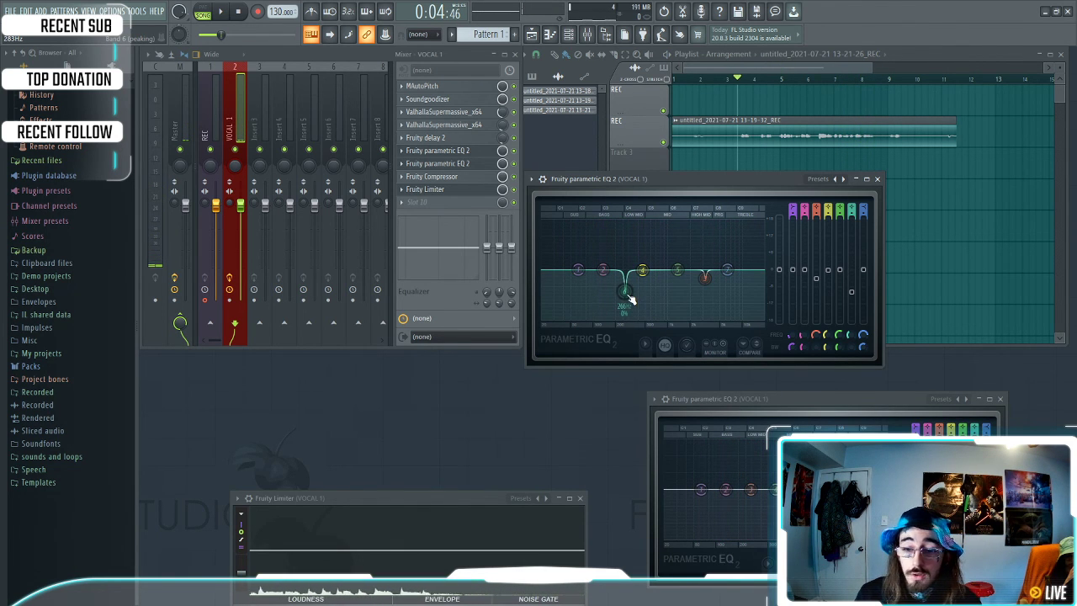
left_click_drag(624, 291, 624, 295)
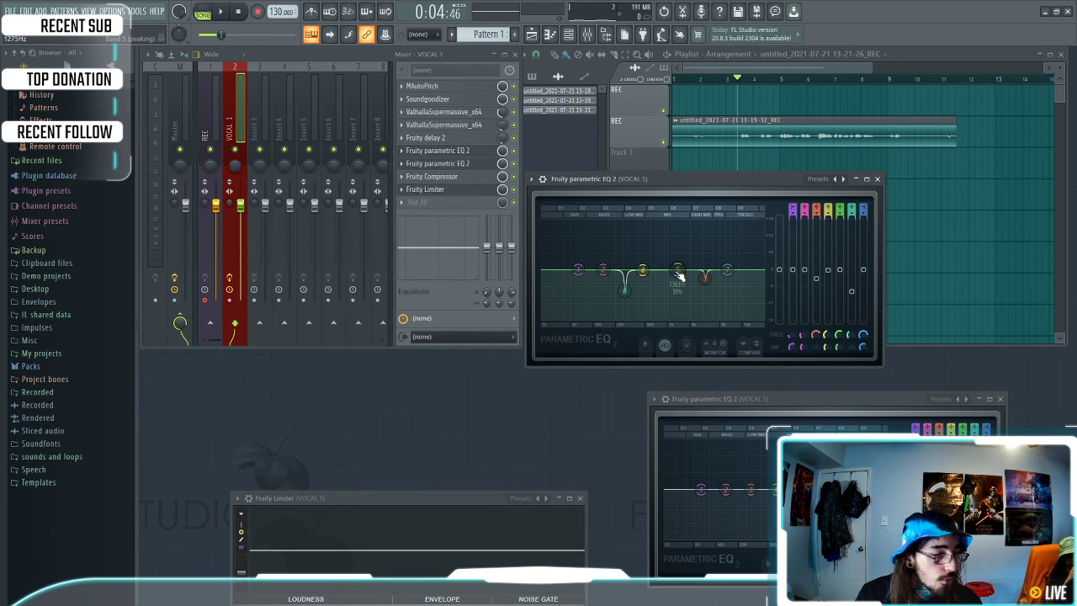
Make a narrow cut with band 5 in the mid range while the take plays, stop playback, and close the EQ window
key("space")
mouse_move(679, 275)
left_mouse_down()
mouse_move(673, 215)
mouse_move(664, 279)
left_mouse_up()
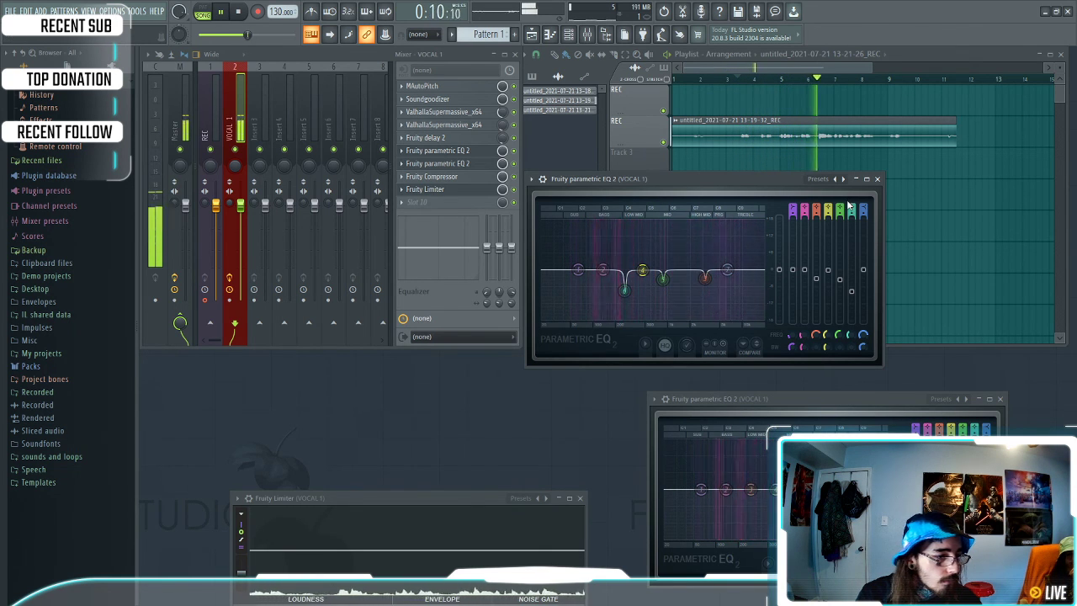
mouse_move(704, 280)
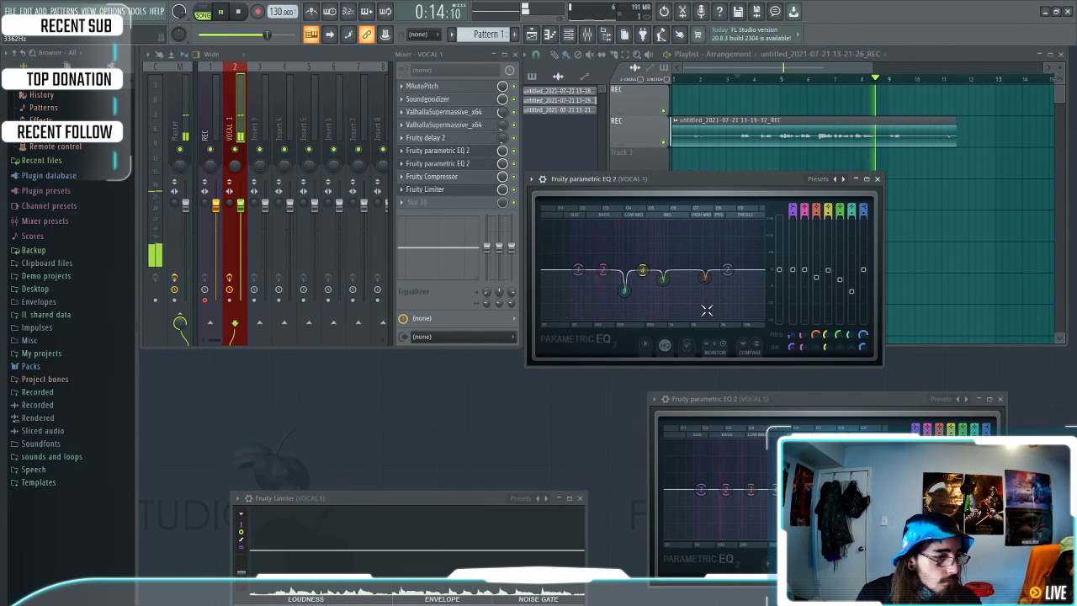
mouse_move(626, 289)
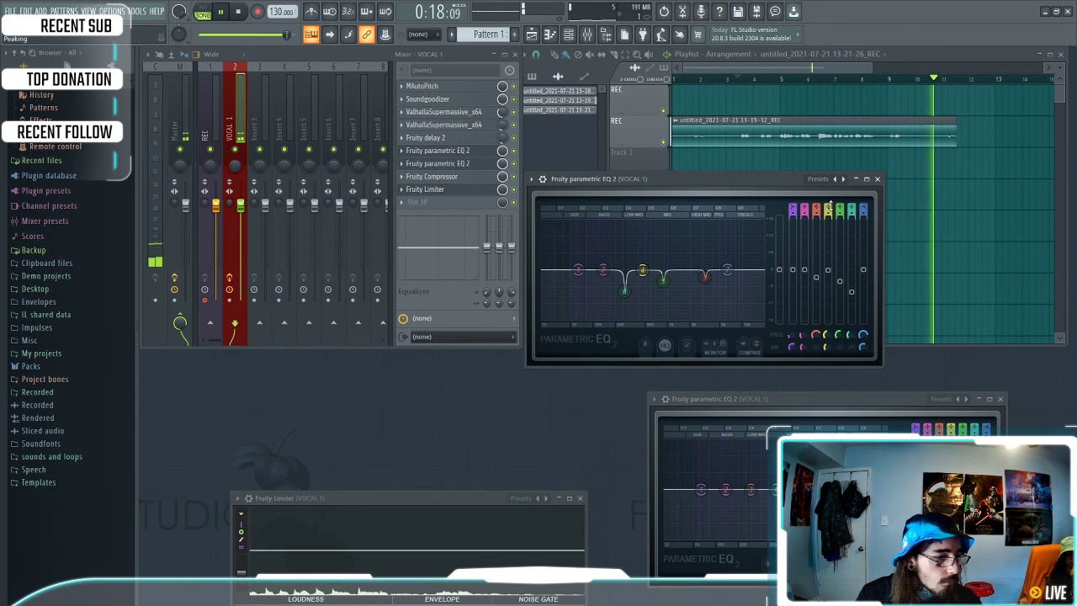
key("space")
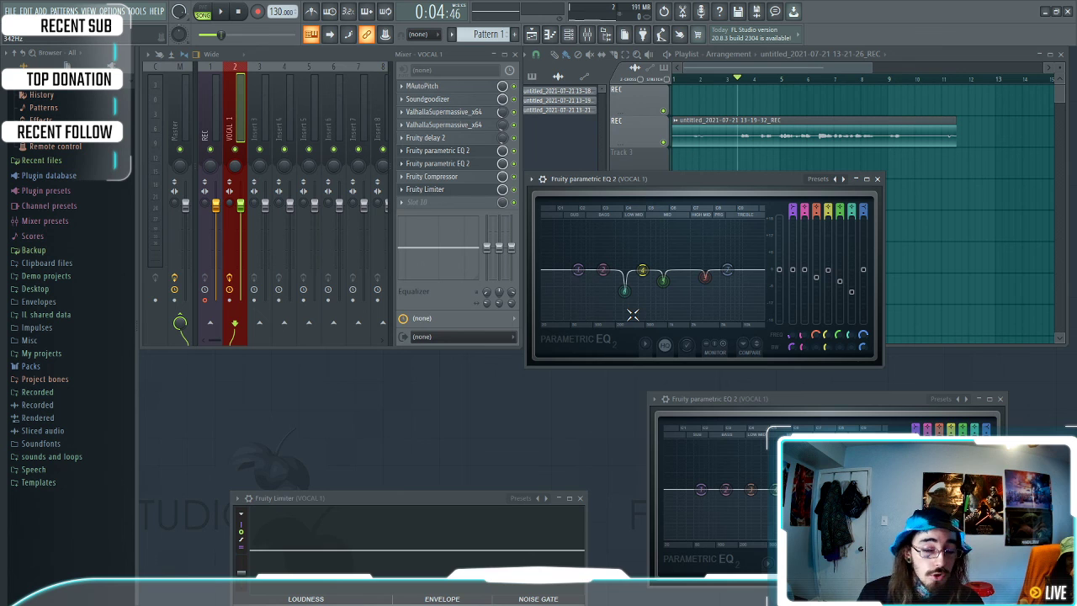
left_click(878, 181)
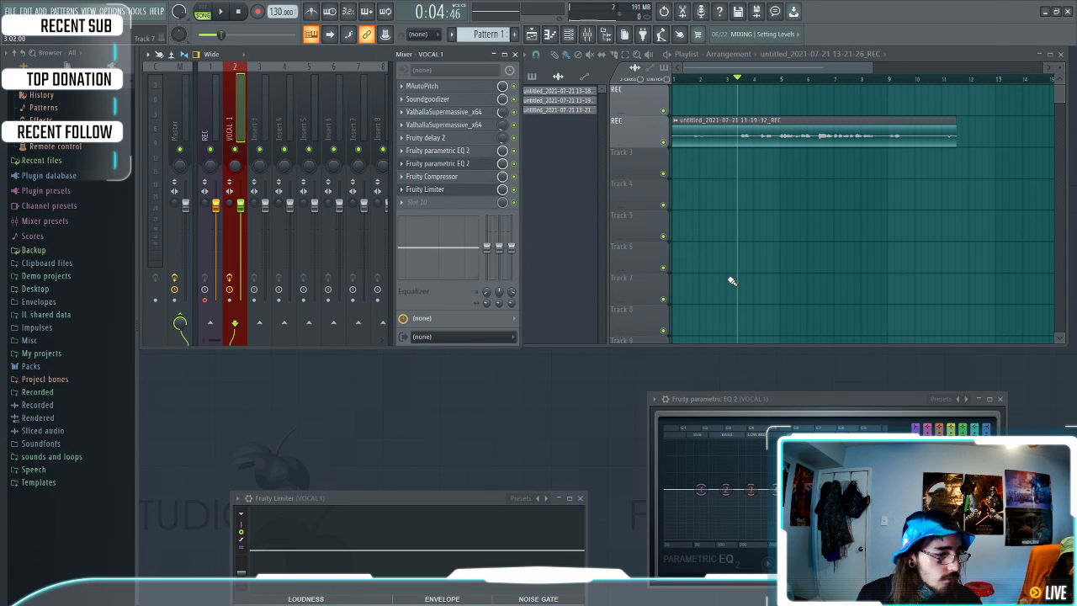
Open the second Fruity parametric EQ 2 on VOCAL 1 and load the 40Hz cut preset
left_click(461, 164)
left_click(461, 165)
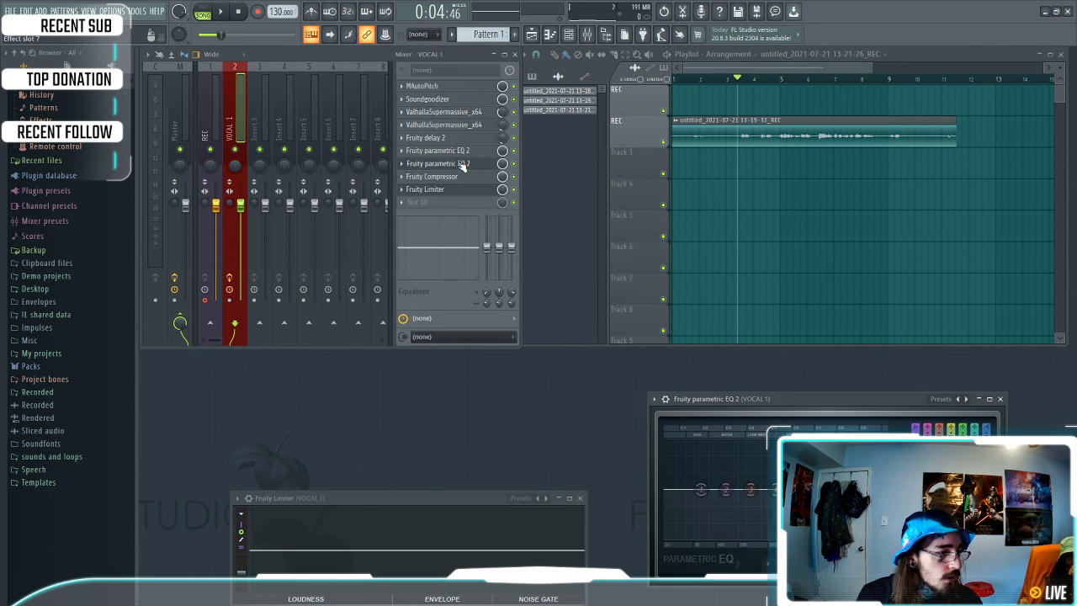
left_click_drag(801, 393, 705, 202)
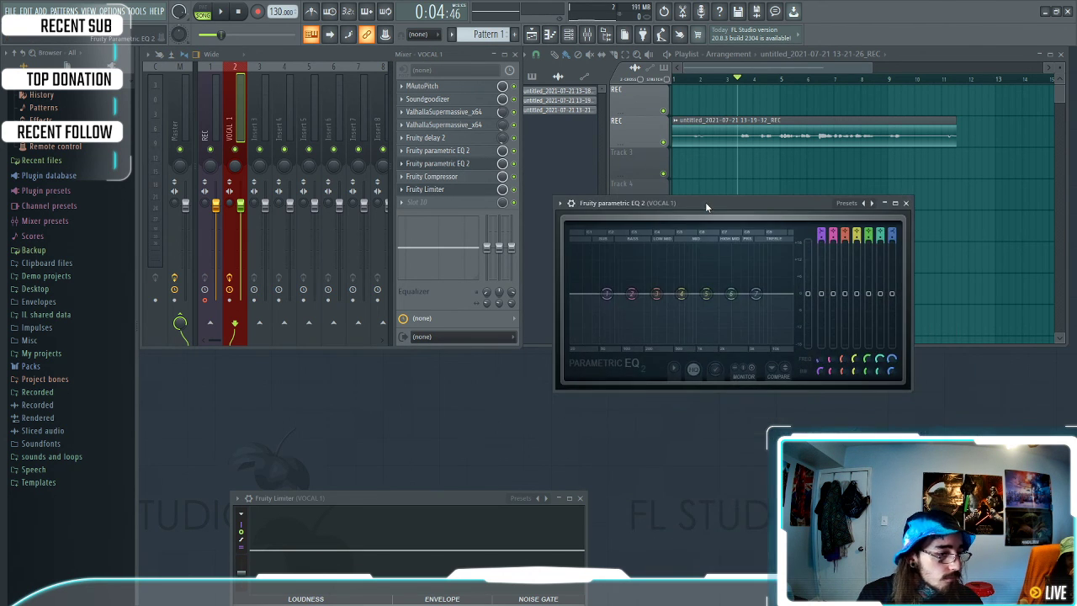
left_click(560, 202)
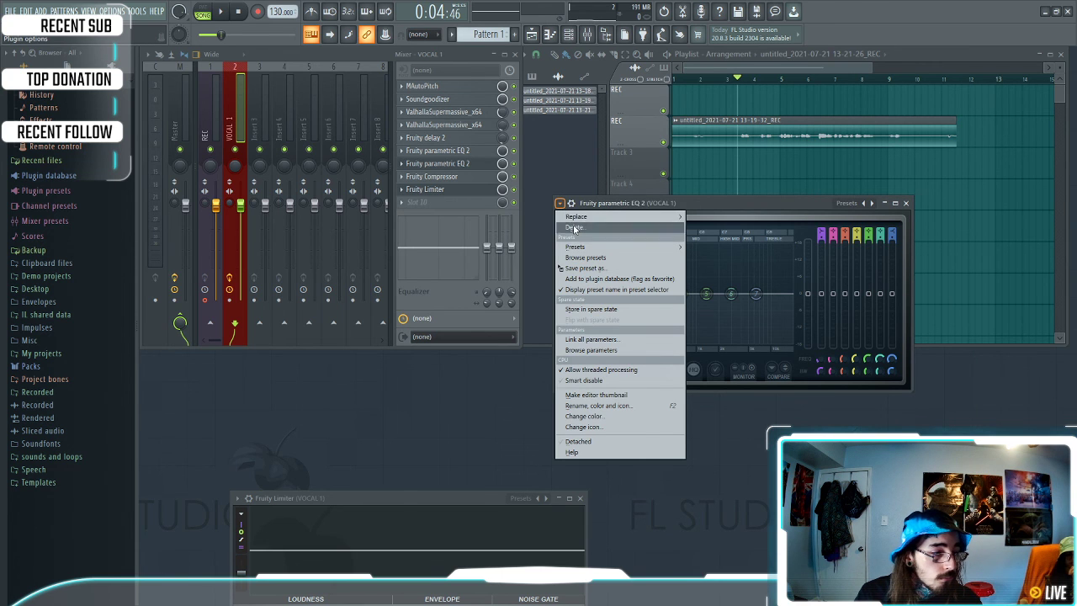
mouse_move(600, 249)
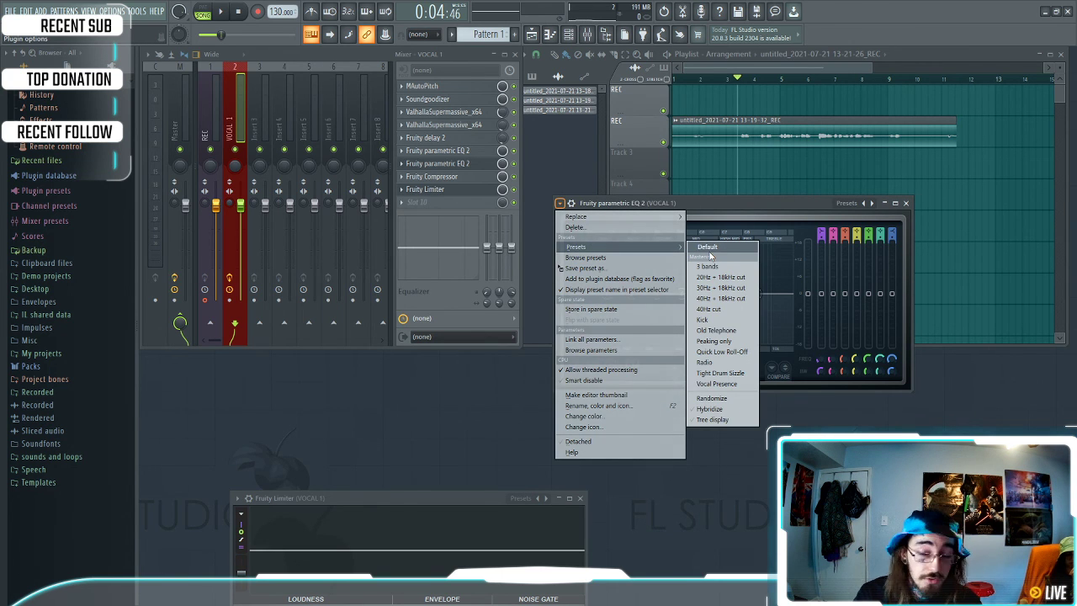
left_click(722, 309)
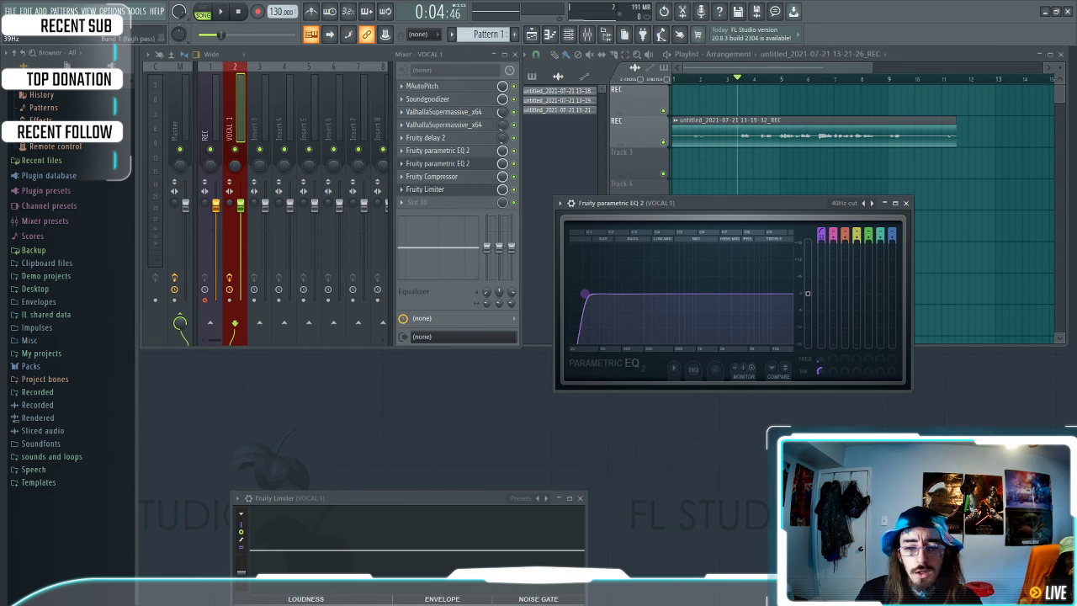
Raise the EQ's band 1 high-pass cutoff to about 165 Hz and play the vocal take to hear it
left_click_drag(586, 294, 653, 253)
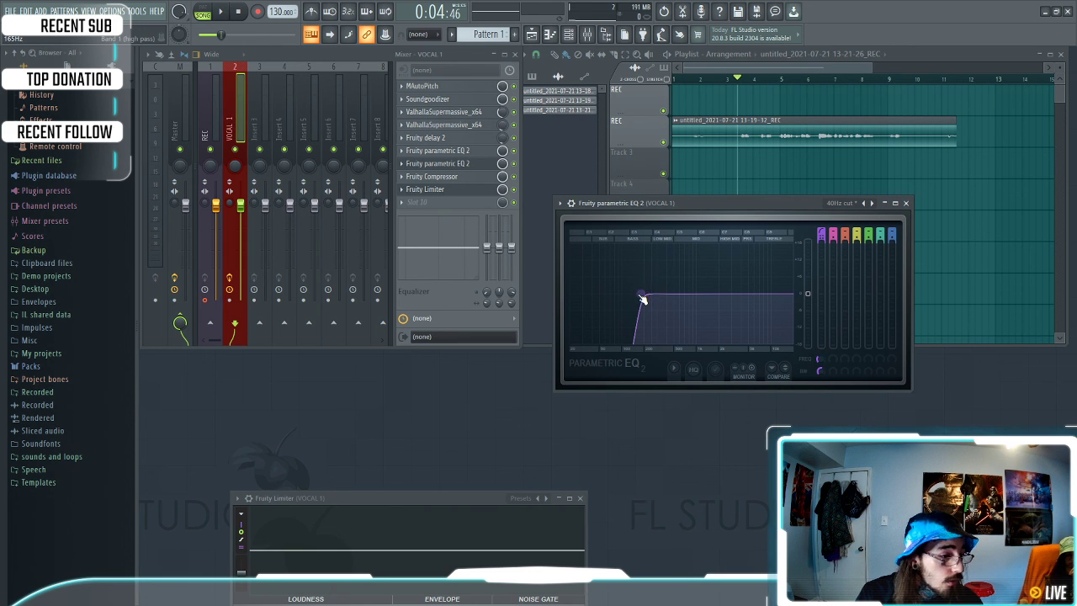
left_click_drag(642, 295, 644, 295)
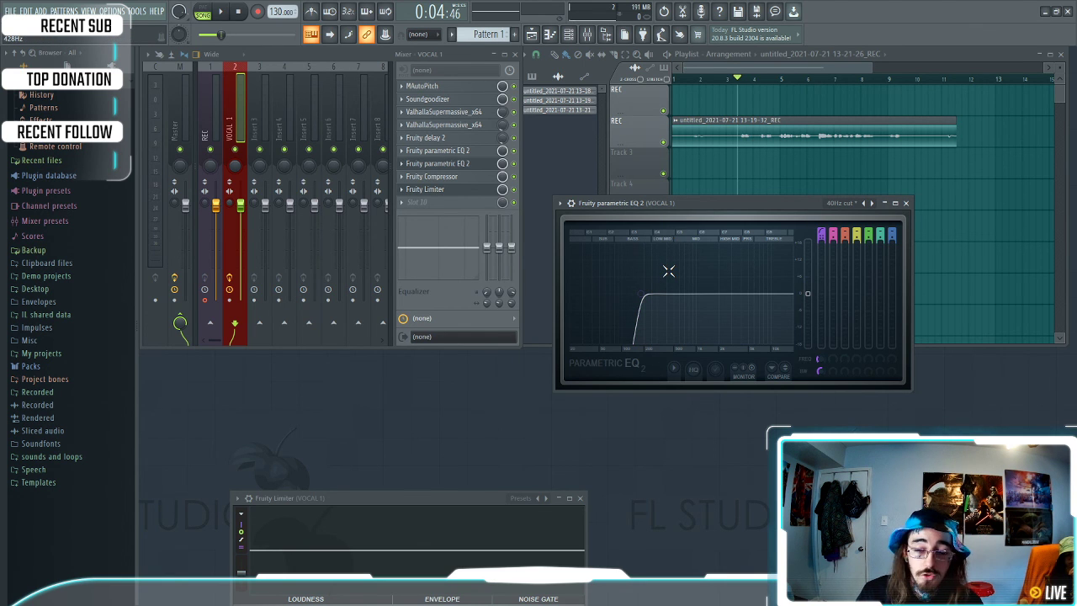
key("space")
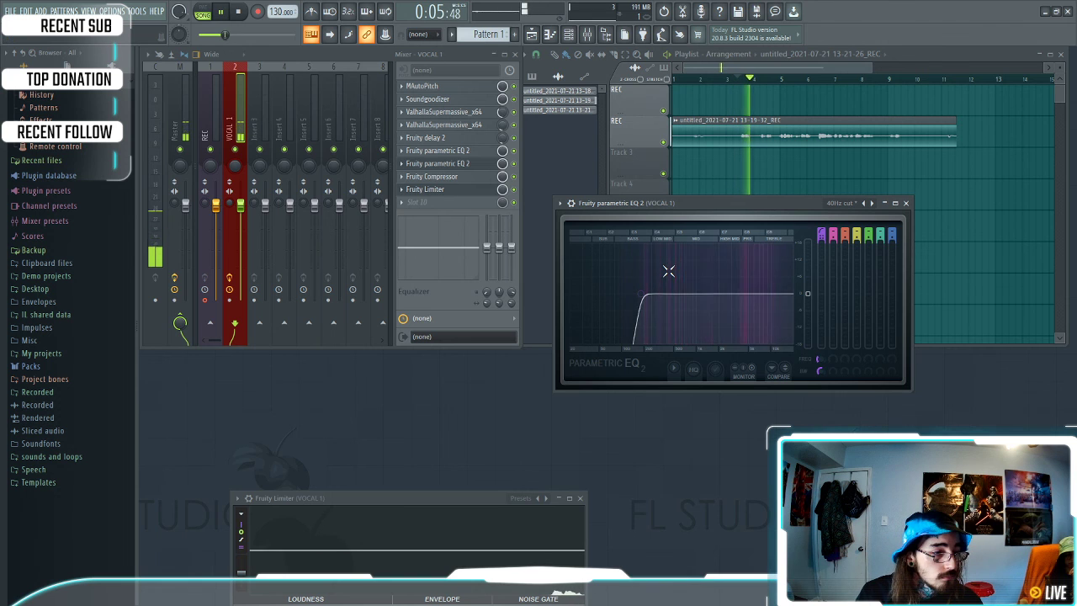
key("space")
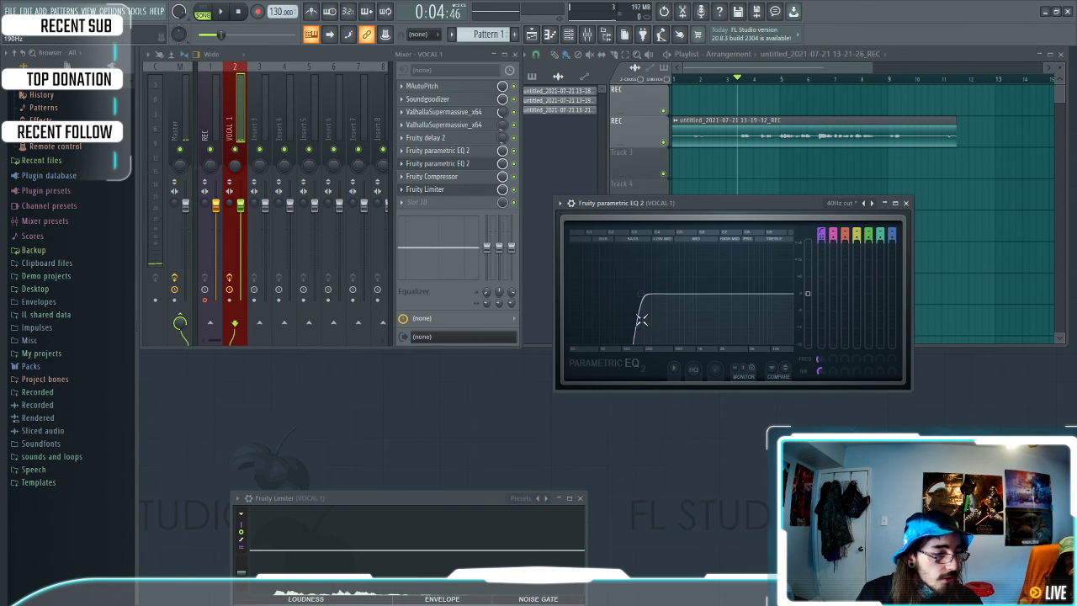
key("space")
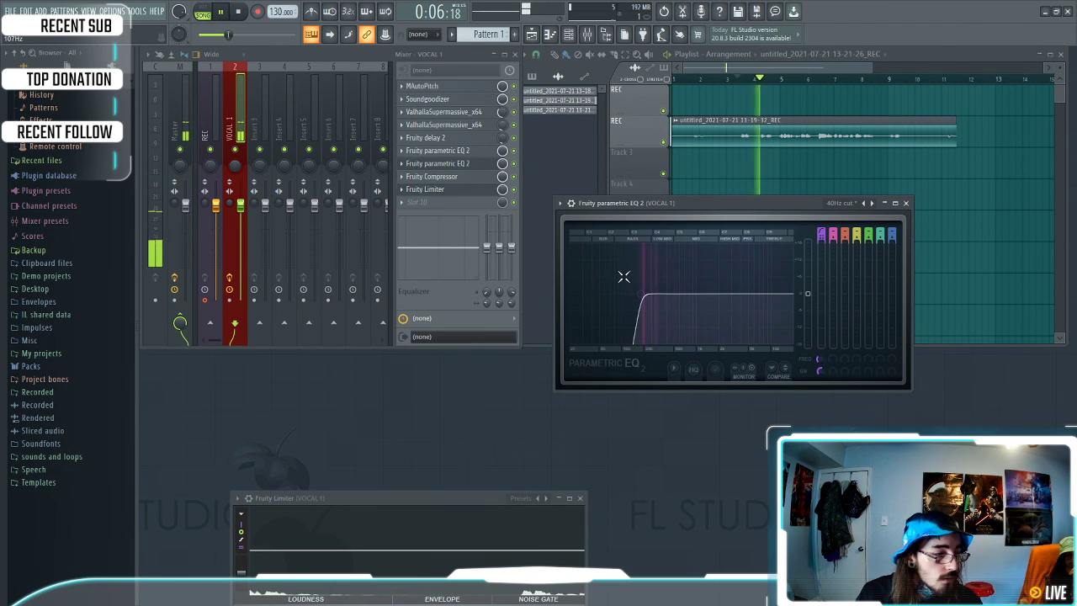
key("space")
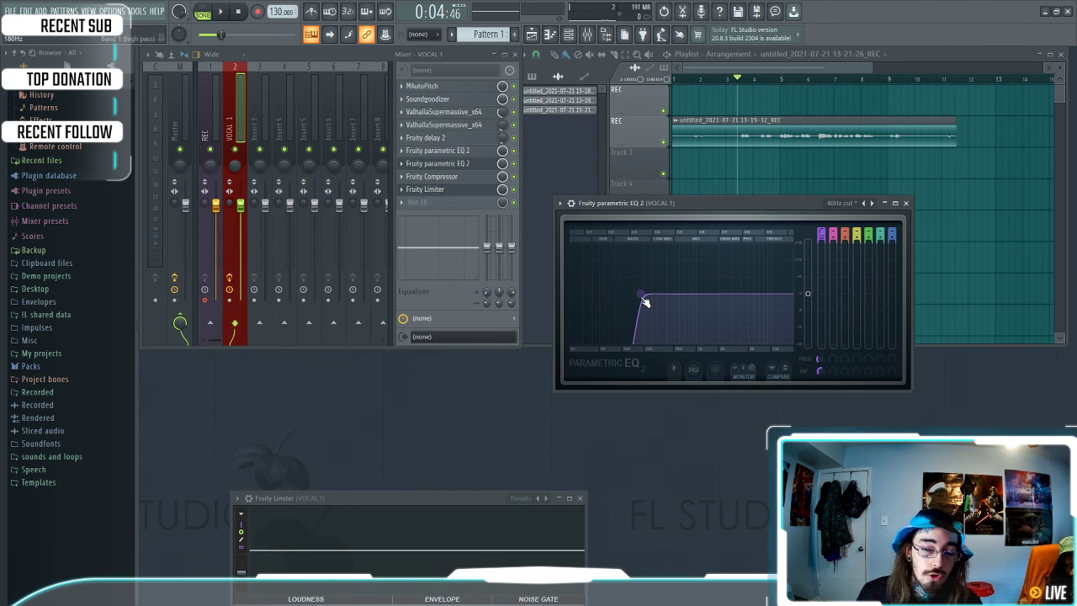
Raise the band 1 high-pass cutoff to about 226 Hz while the take plays, stop playback, and close the EQ window
key("space")
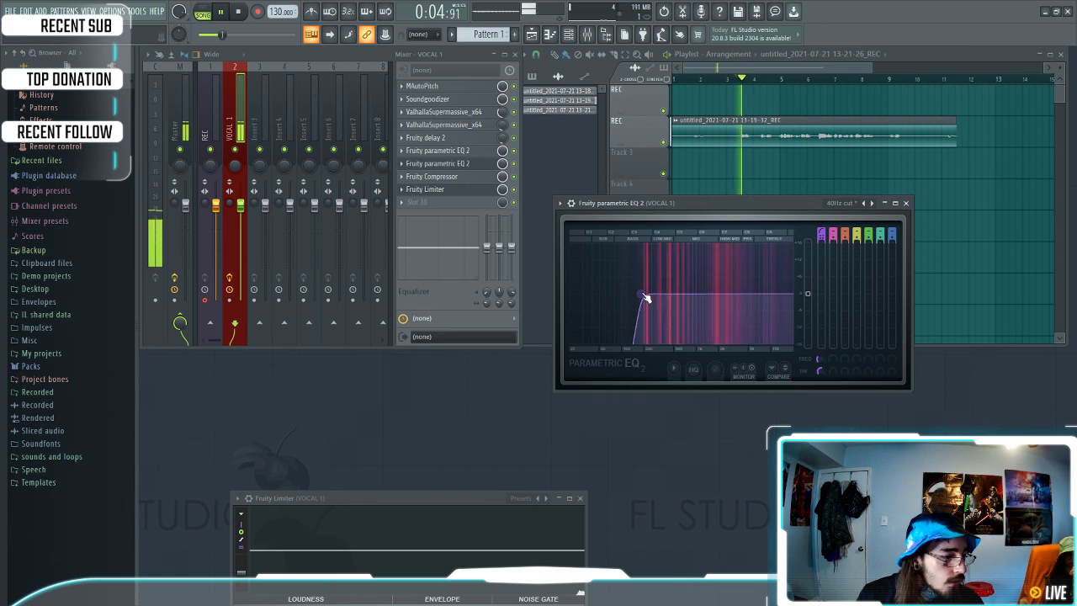
left_click_drag(643, 294, 651, 295)
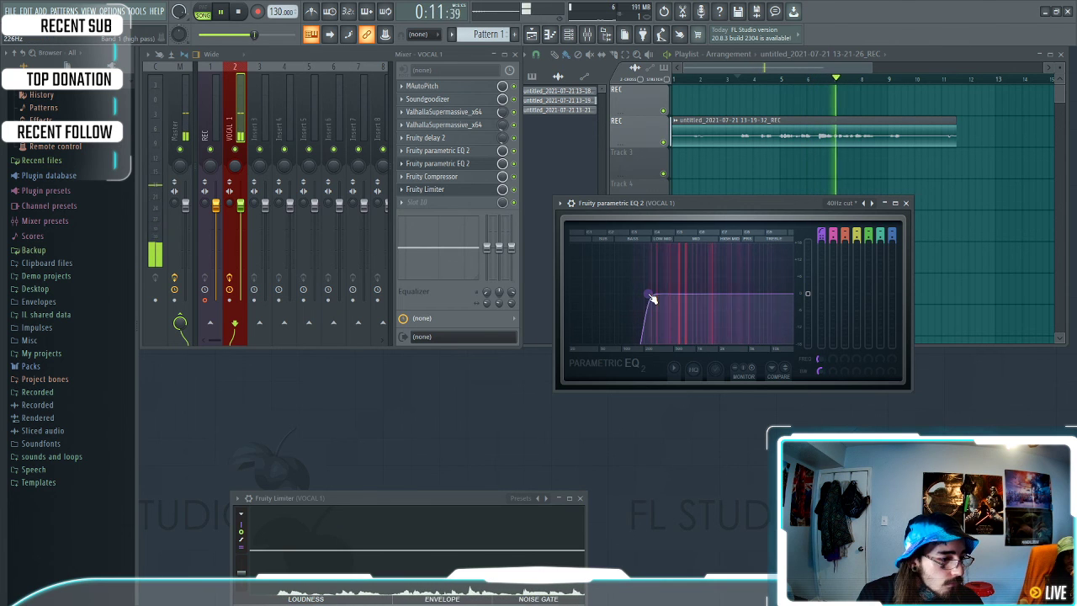
key("space")
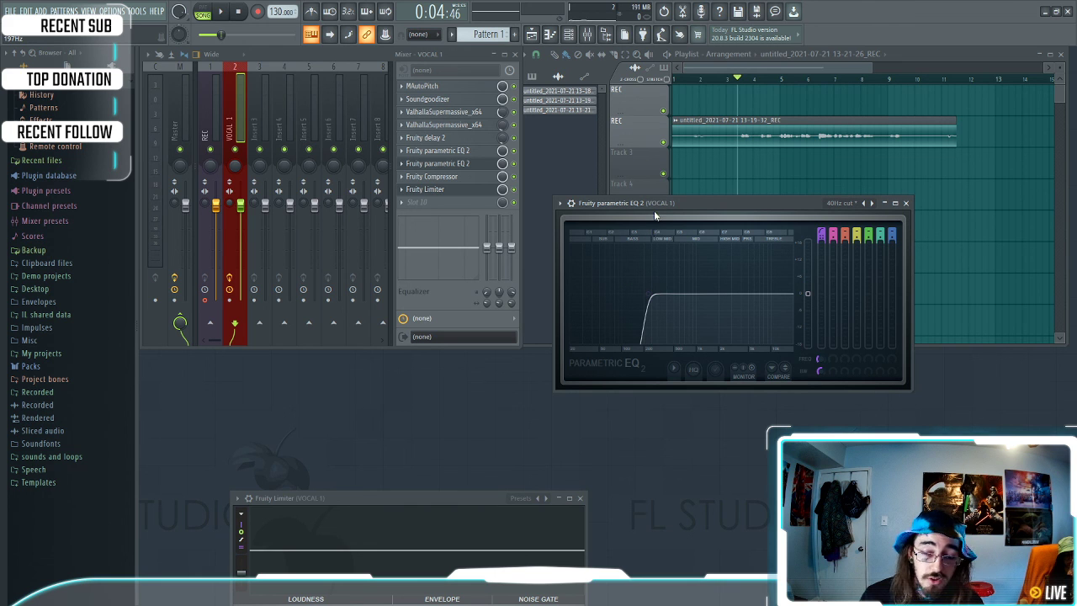
left_click(907, 203)
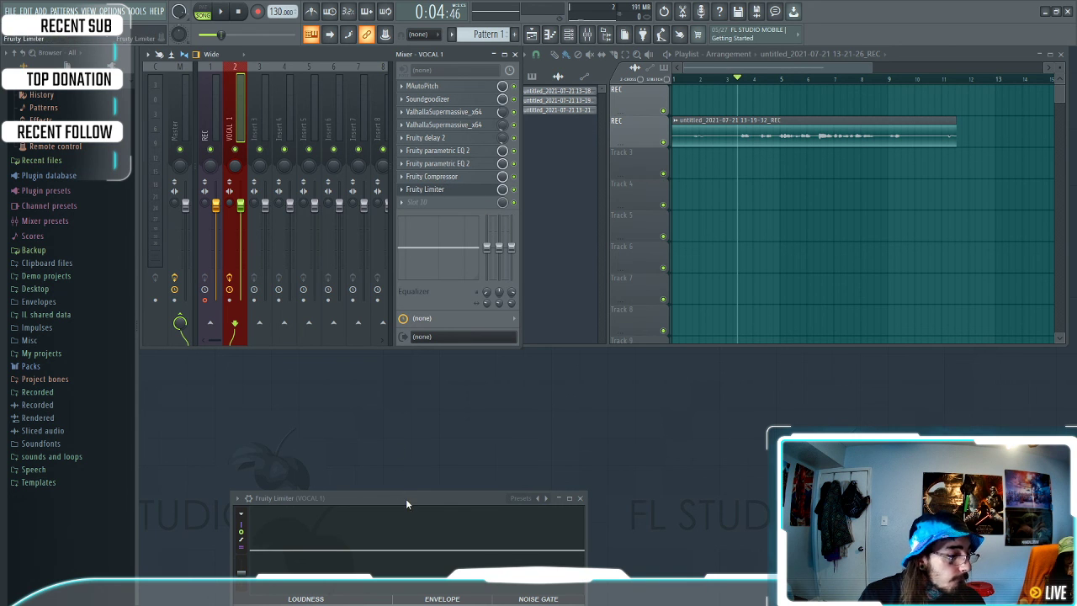
Lower the Fruity Limiter's ceiling on VOCAL 1 to about -24.7 dB while the vocal take plays
left_click_drag(406, 500, 571, 237)
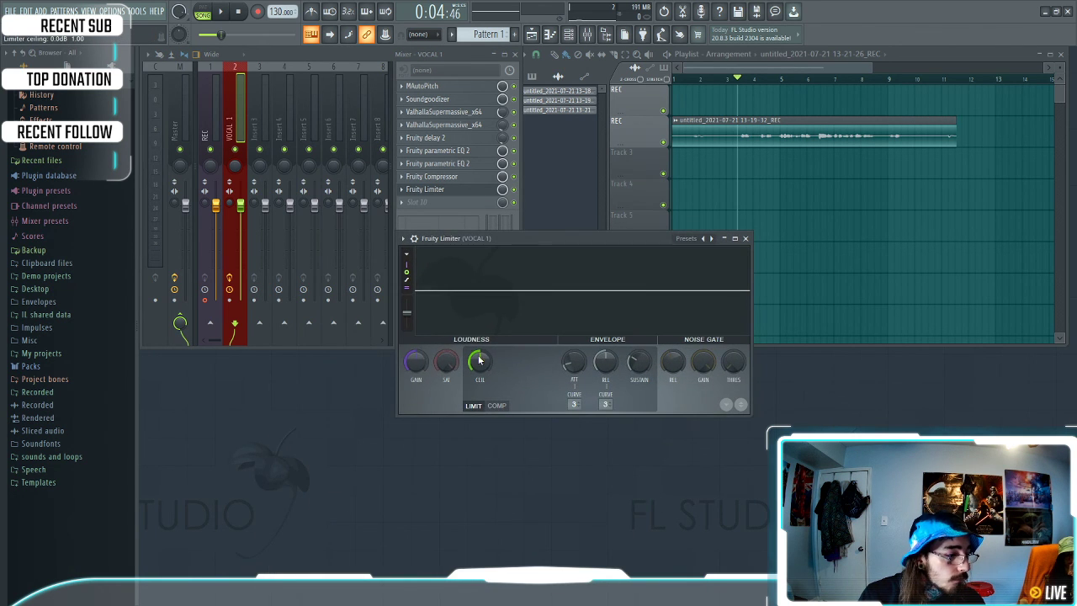
left_click_drag(489, 359, 489, 427)
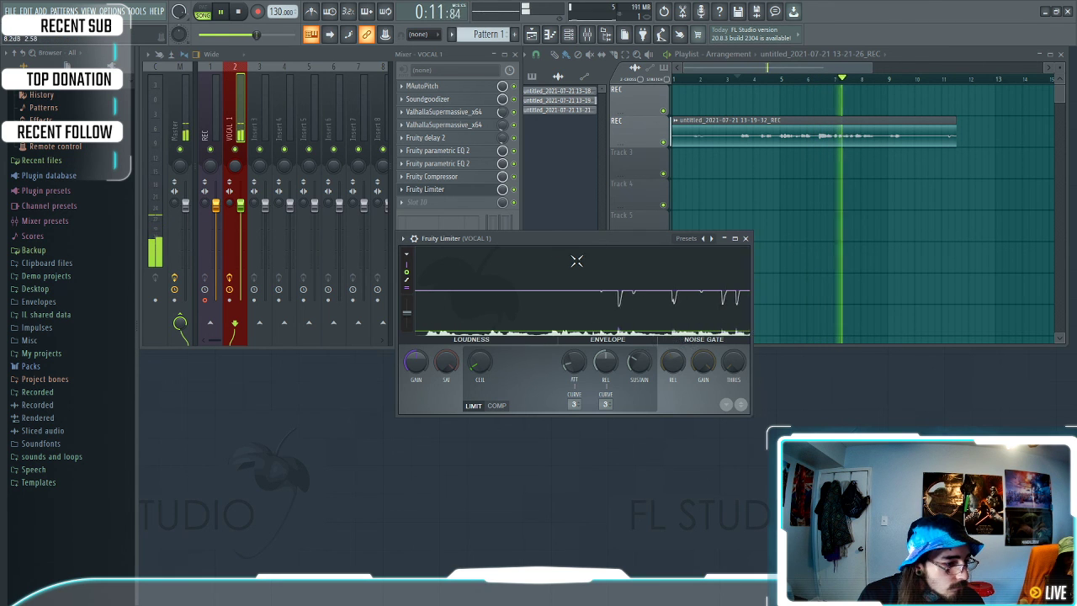
right_click(471, 365)
key("Escape")
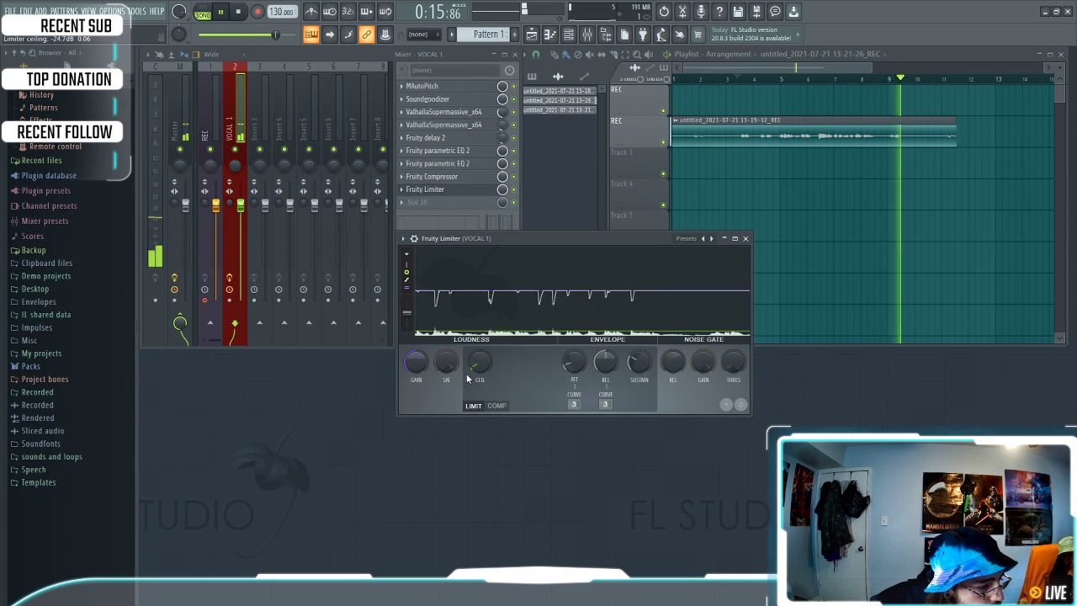
Lower the limiter's ceiling to -26.8 dB, raise it slightly during playback, stop the take, and close the limiter window
left_click_drag(474, 365, 474, 375)
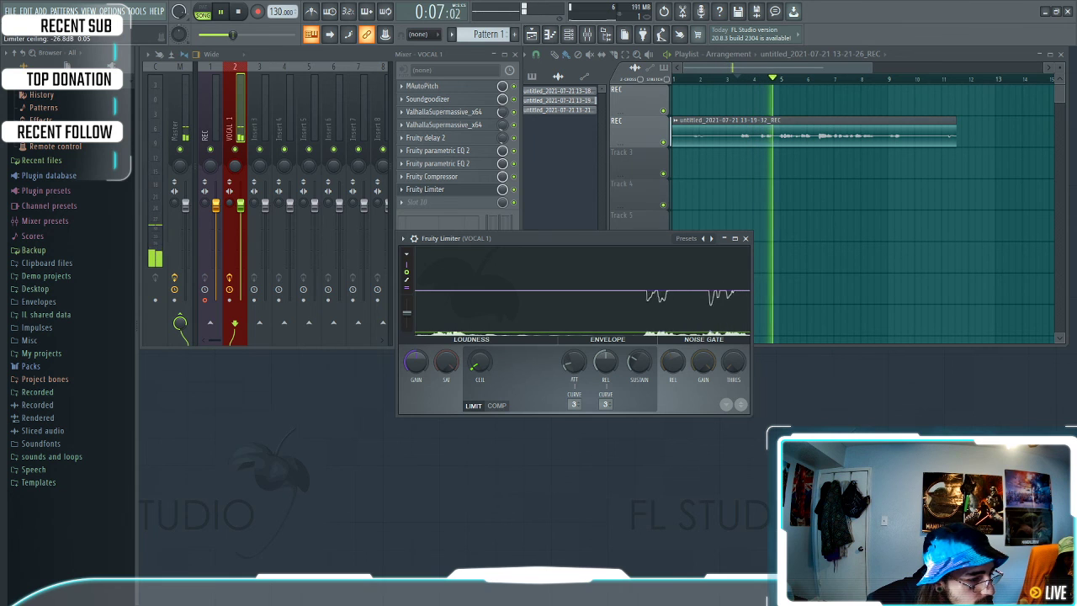
left_click_drag(476, 370, 475, 365)
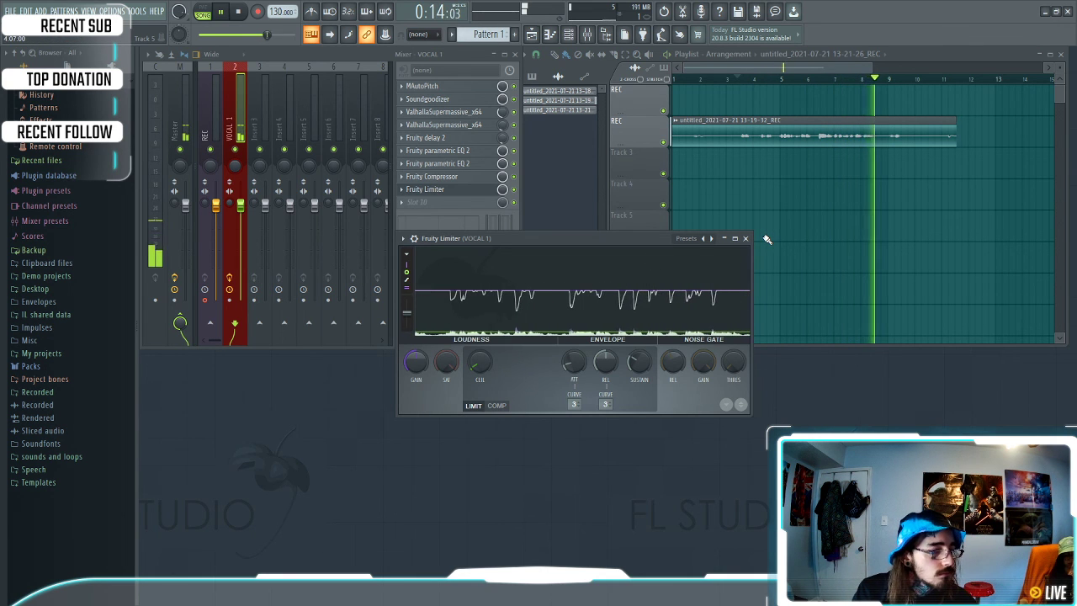
key("space")
key("Escape")
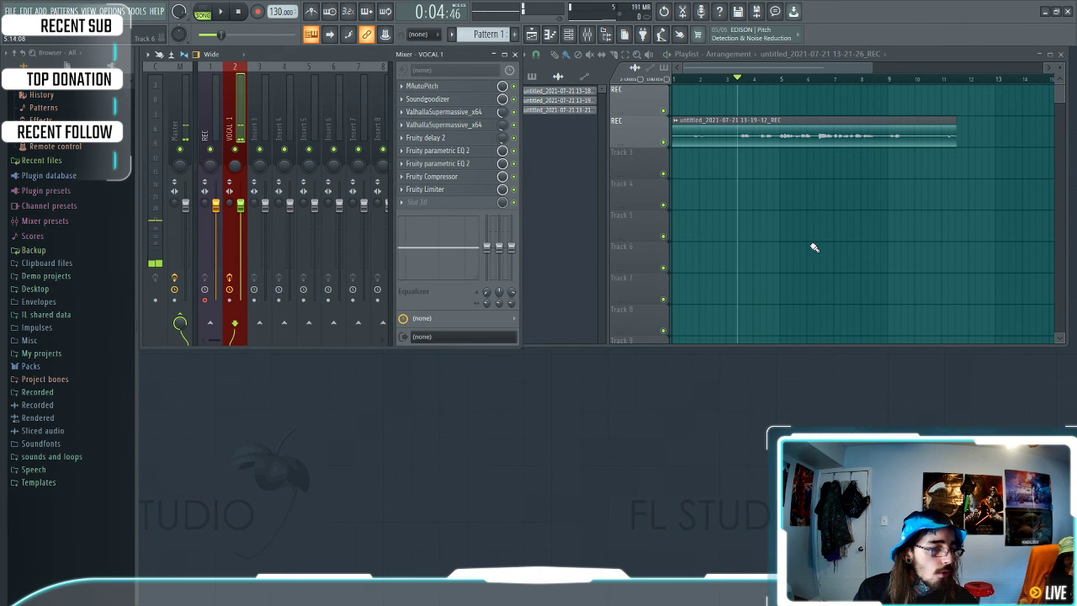
left_click(439, 190)
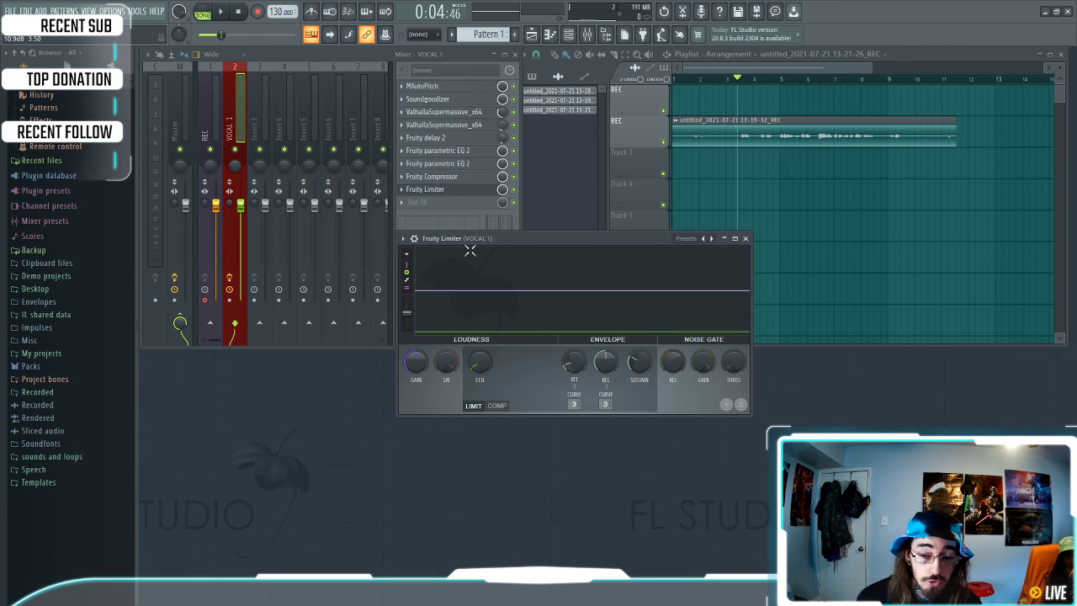
left_click(746, 239)
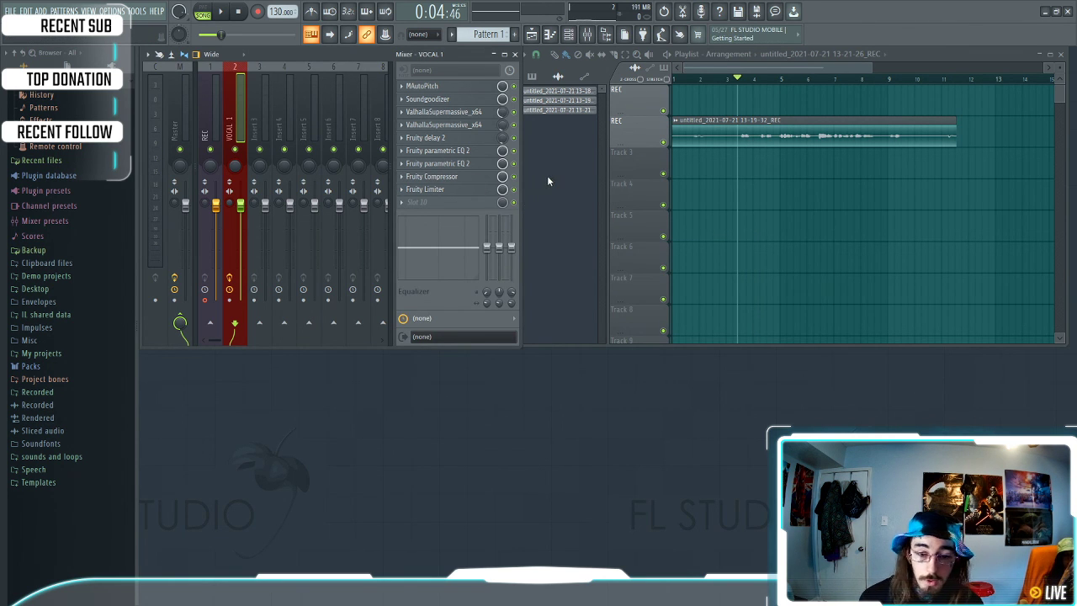
Compare the vocal take with the VOCAL 1 effects enabled and bypassed, leaving the loaded effects enabled when playback stops
key("space")
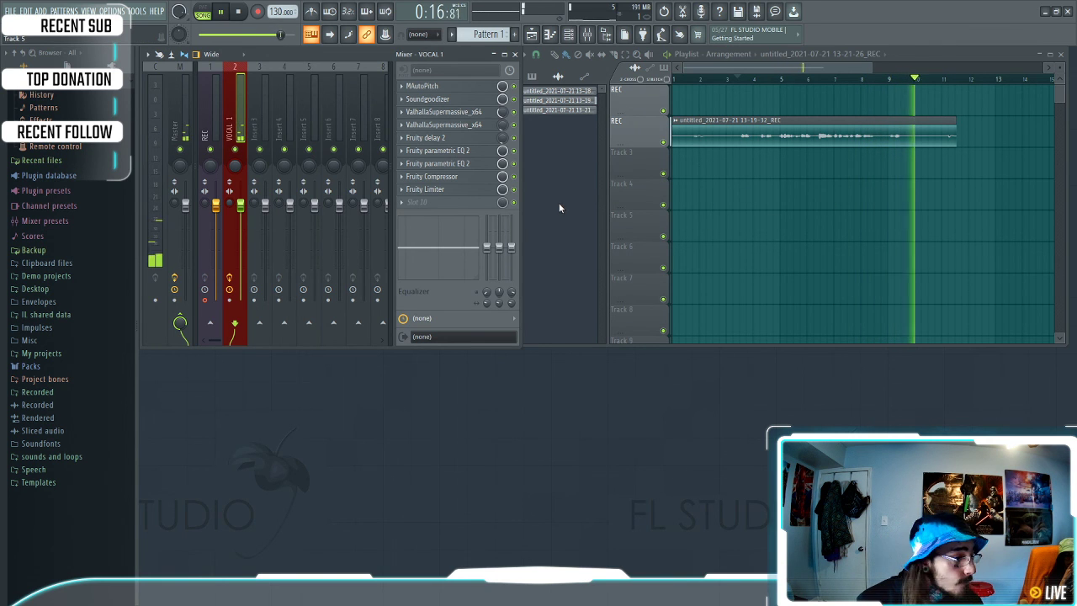
key("space")
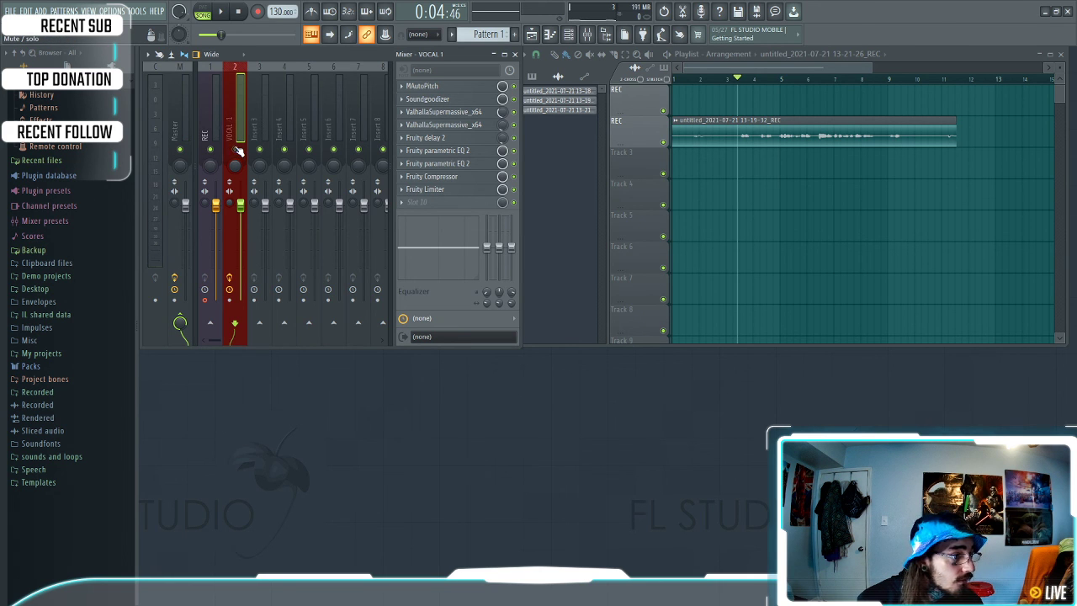
key("space")
key("space")
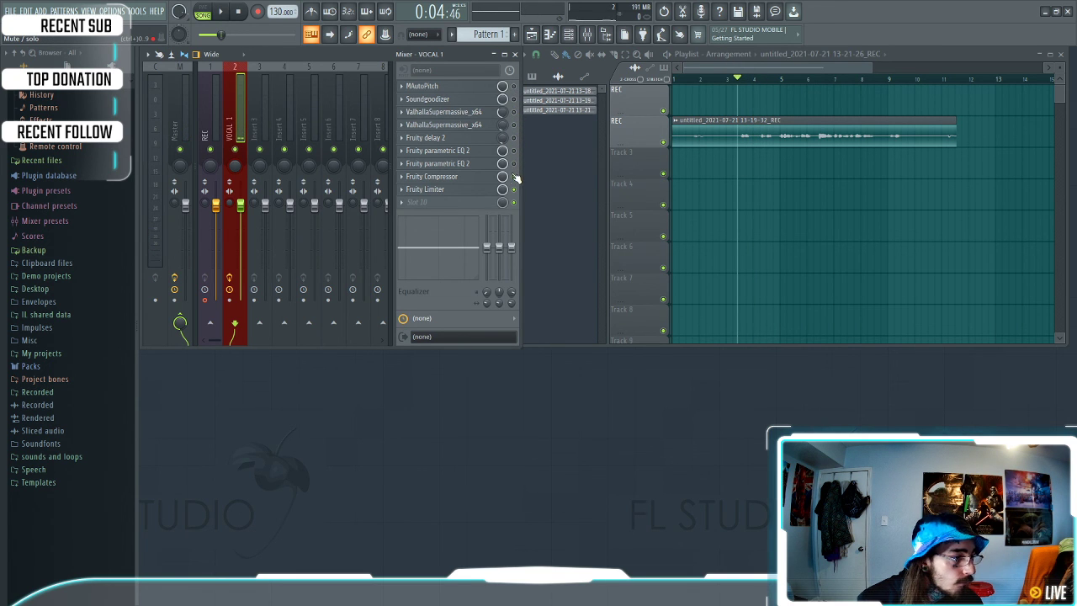
key("space")
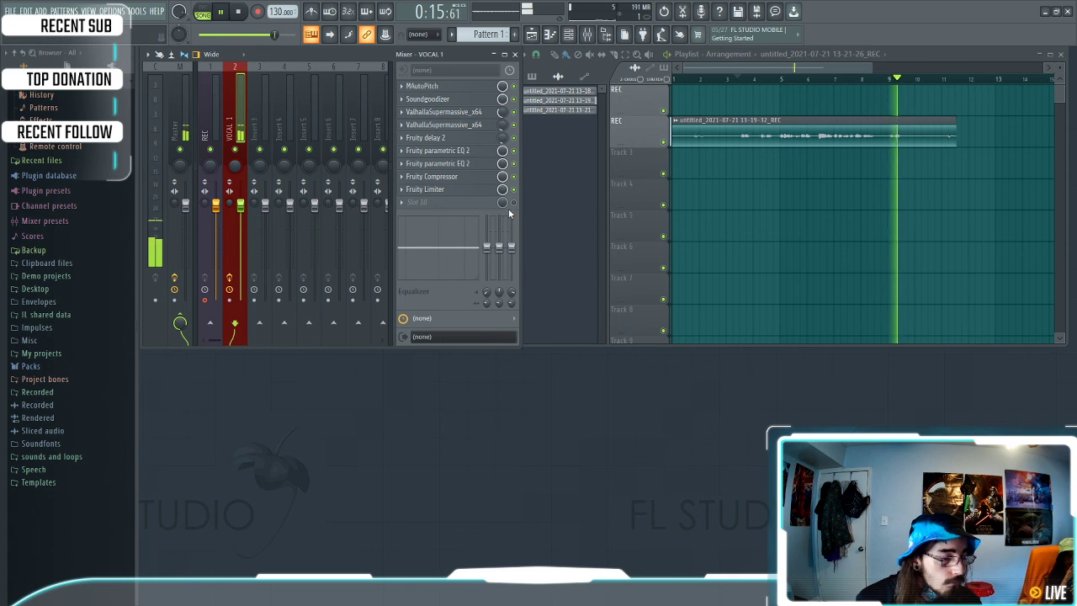
key("space")
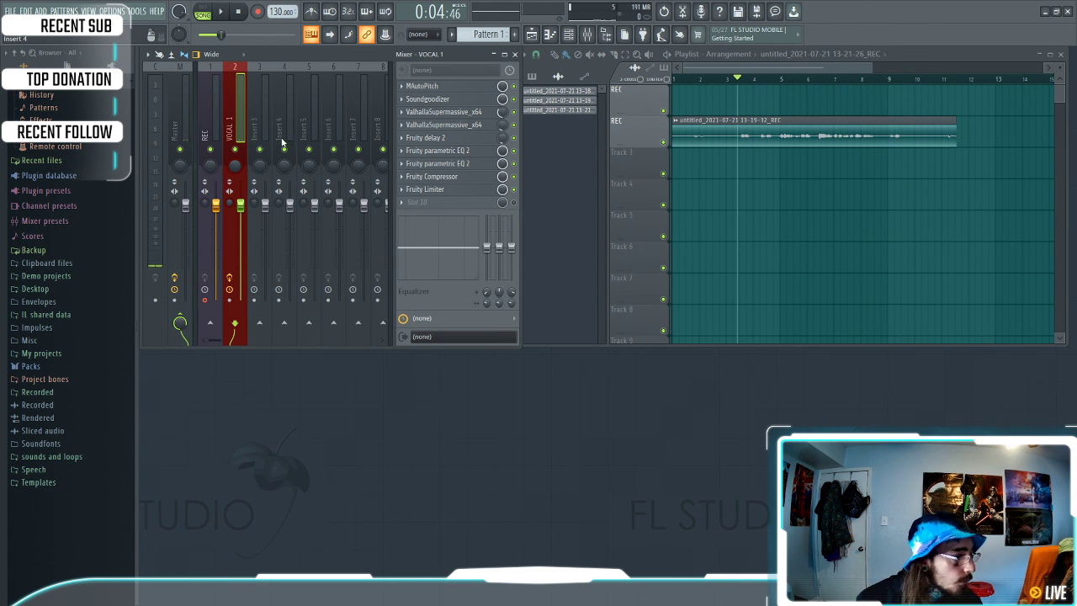
Load the saved mixer track state New main V2 onto mixer track Insert 3
left_click(257, 97)
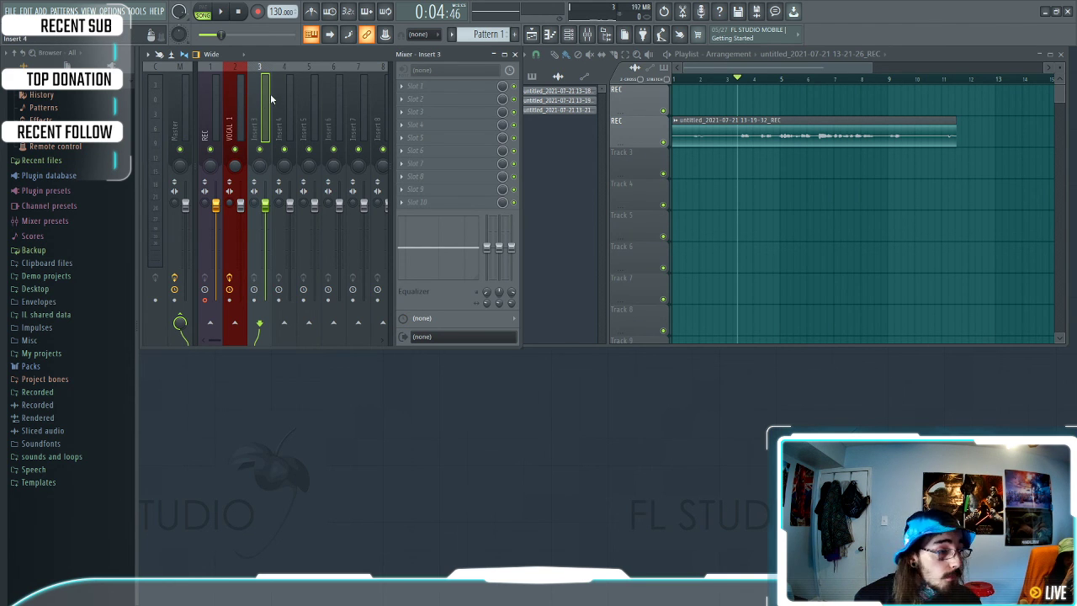
right_click(259, 103)
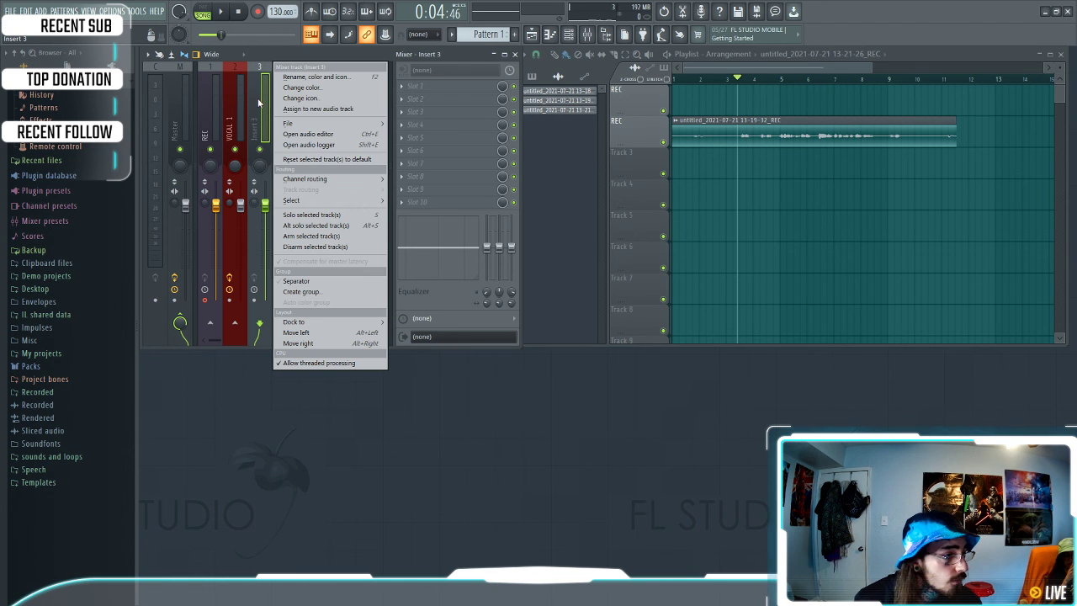
mouse_move(292, 123)
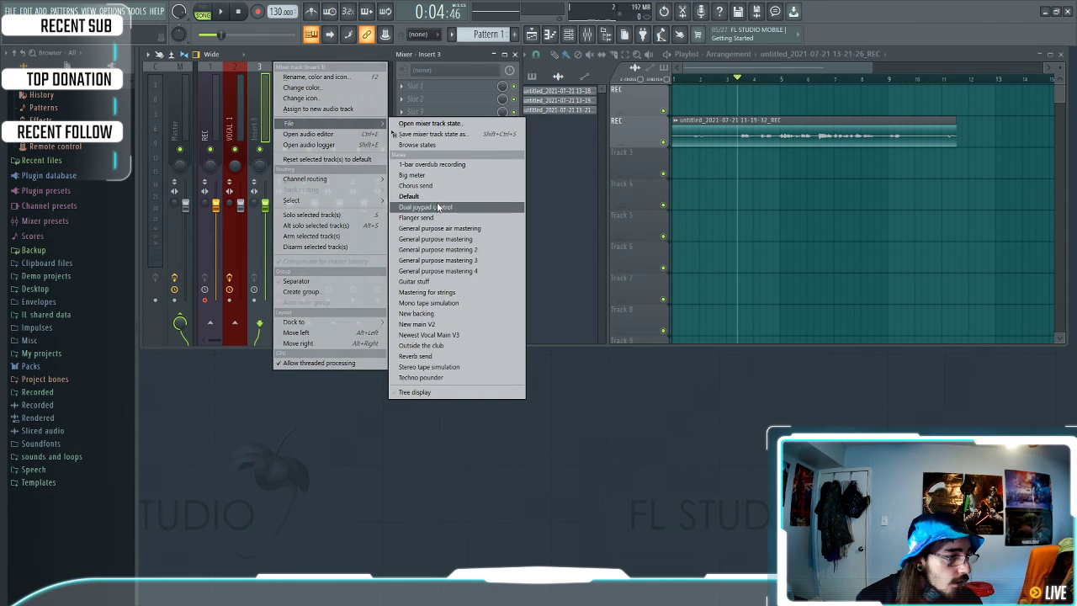
left_click(444, 324)
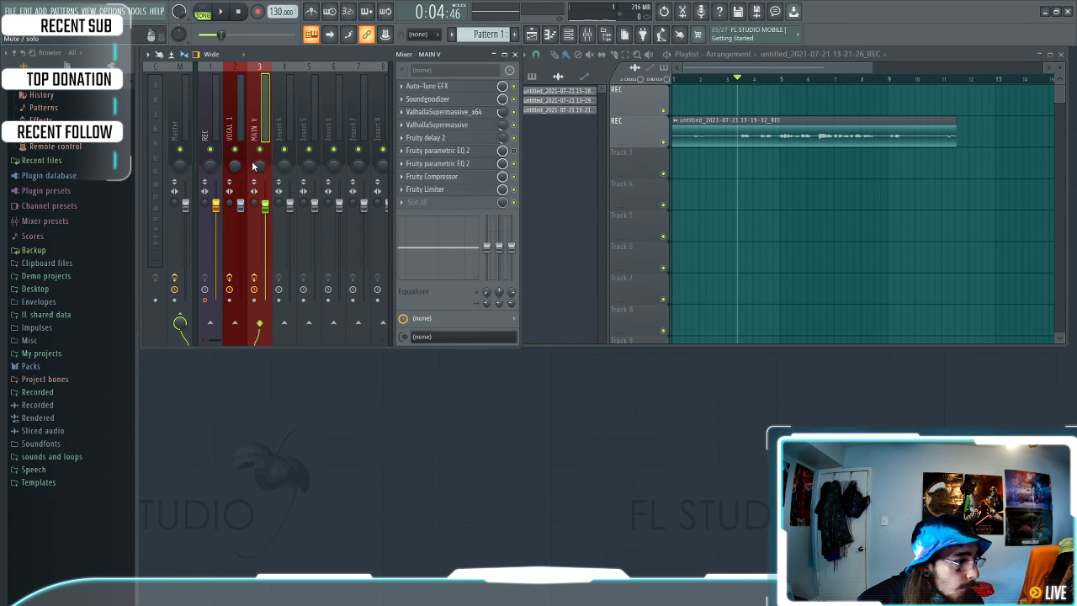
Examine the Auto-Tune EFX and Fruity Limiter settings on the MAIN V track and close their windows
left_click(417, 88)
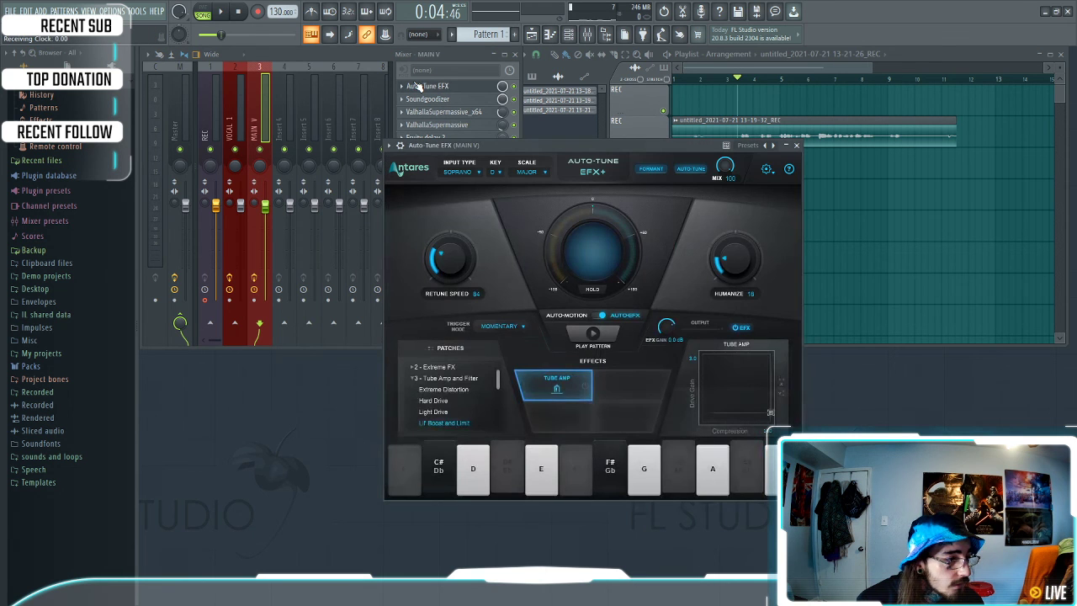
left_click(797, 146)
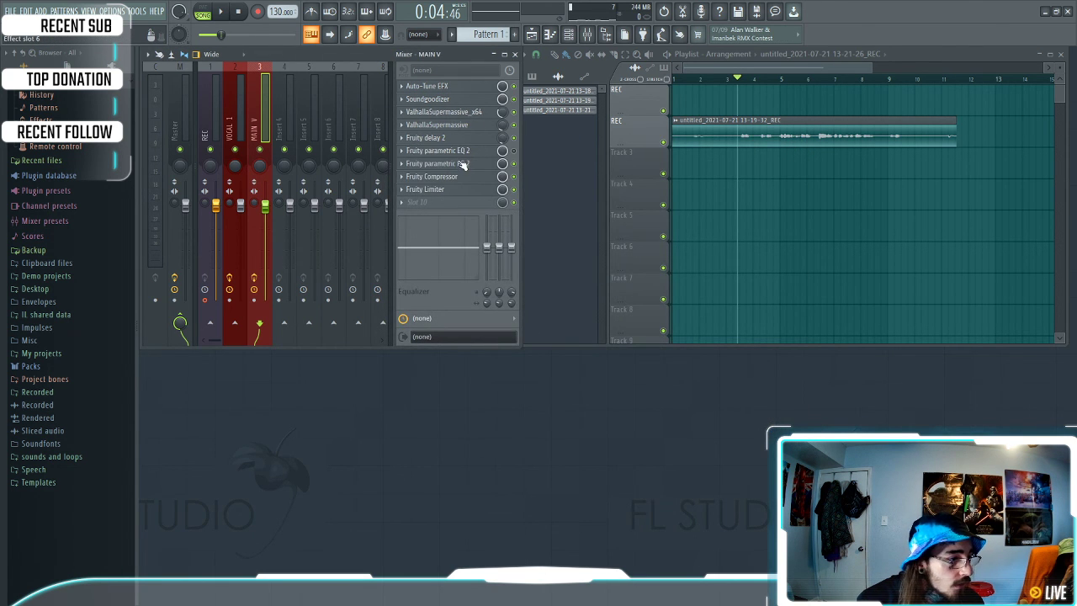
left_click(456, 189)
left_click(566, 178)
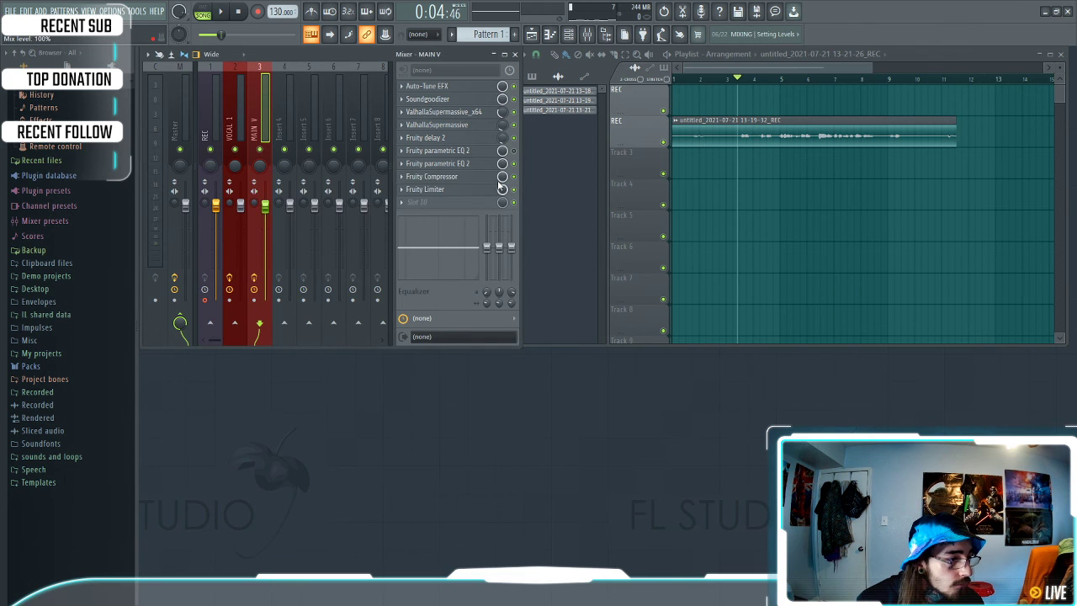
Examine the Fruity Compressor, Fruity Limiter and first Fruity parametric EQ 2 settings on the MAIN V track and close their windows
left_click(467, 176)
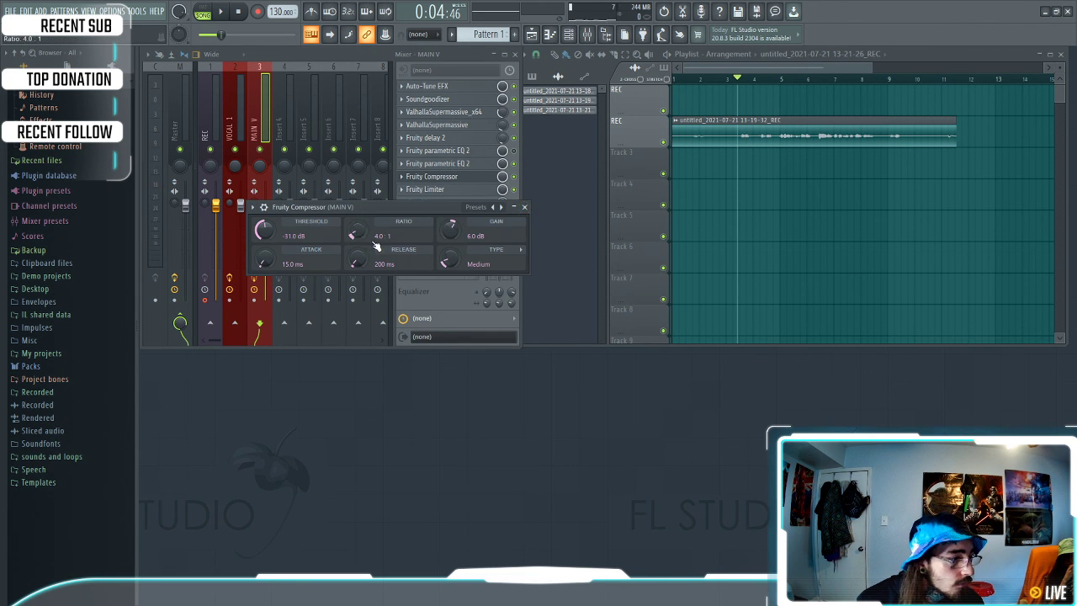
left_click(524, 206)
left_click(440, 191)
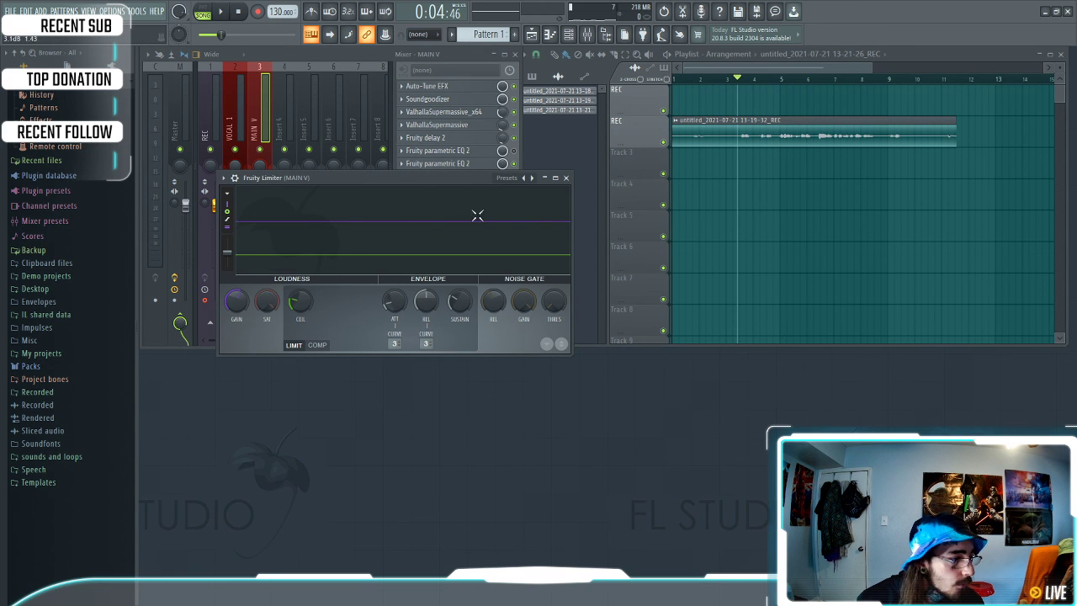
left_click(566, 179)
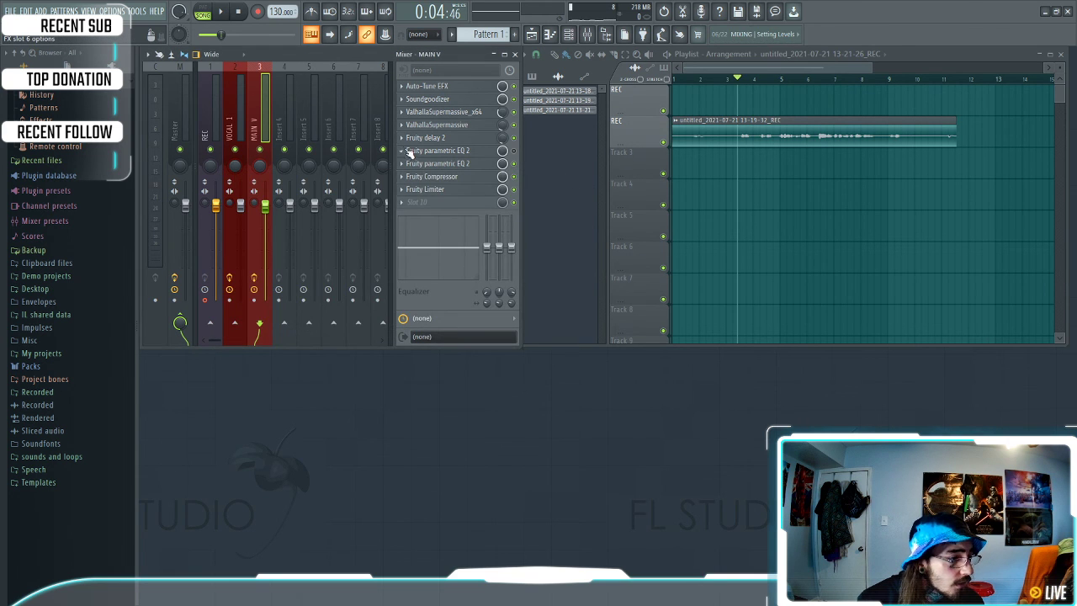
left_click(446, 152)
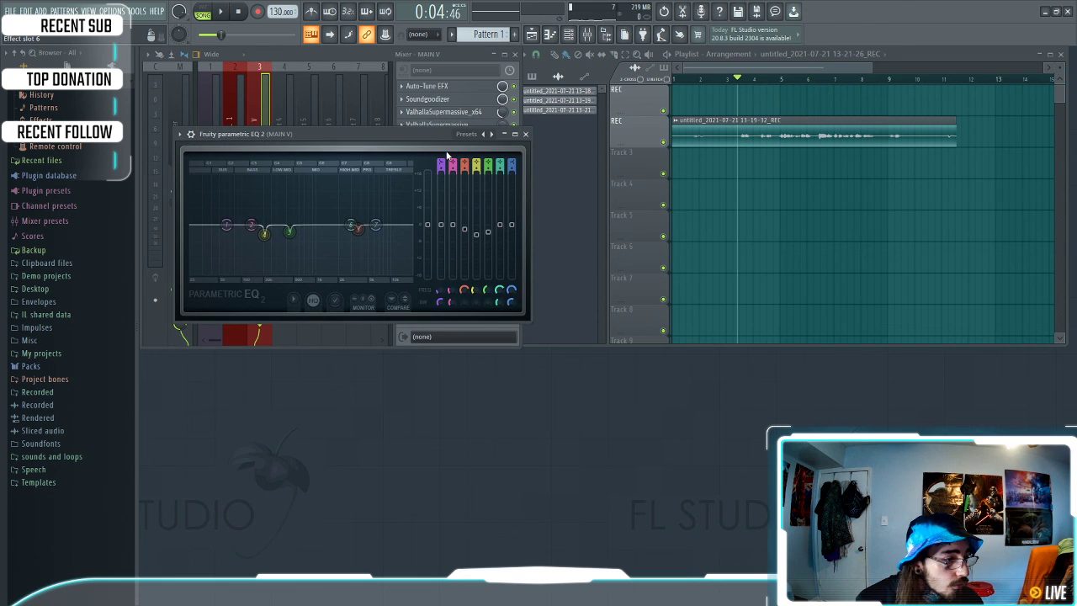
left_click(525, 134)
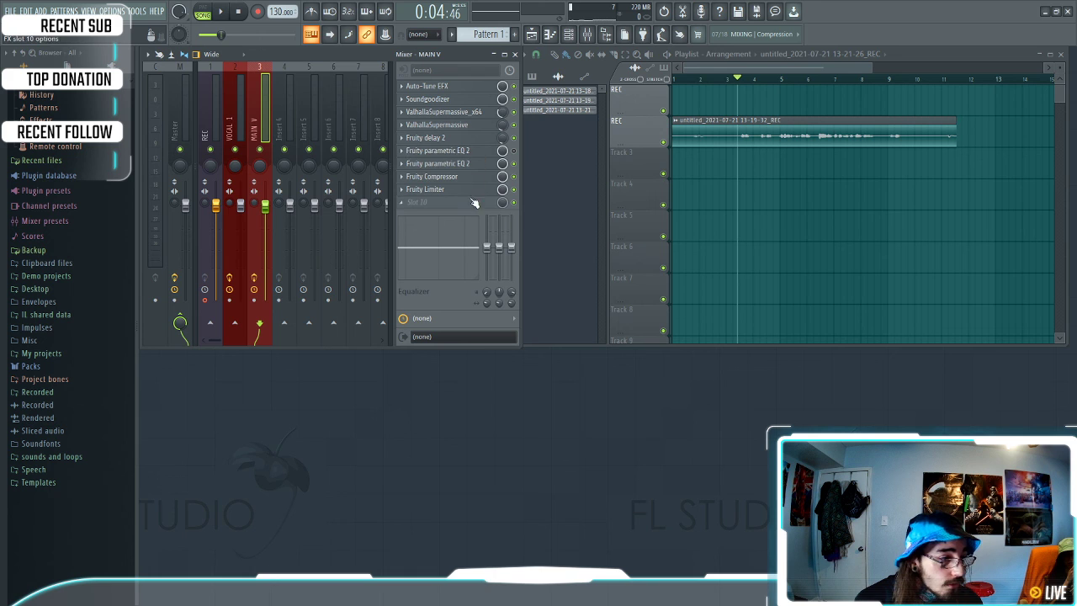
Recheck the MAIN V compressor settings, lower the Fruity Limiter's gain slightly, and close the limiter window
left_click(446, 176)
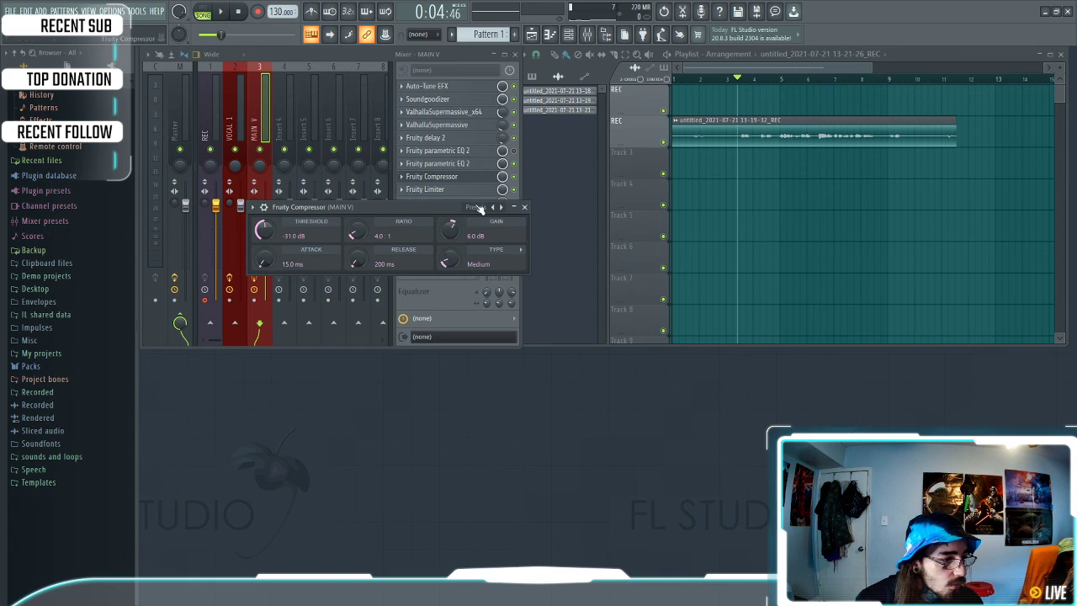
left_click(524, 207)
left_click(446, 192)
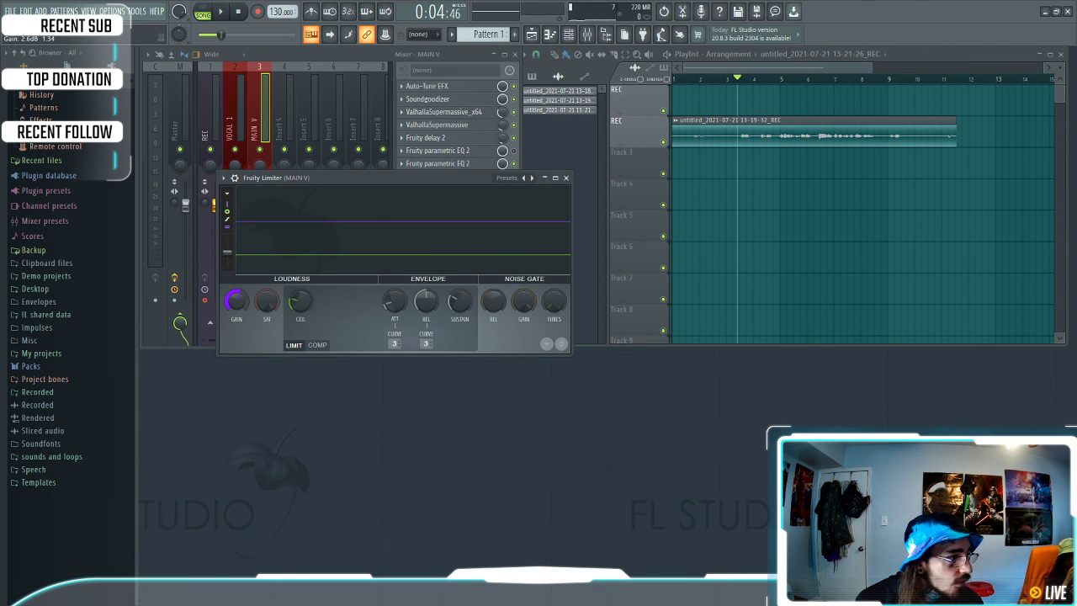
left_click_drag(236, 300, 236, 314)
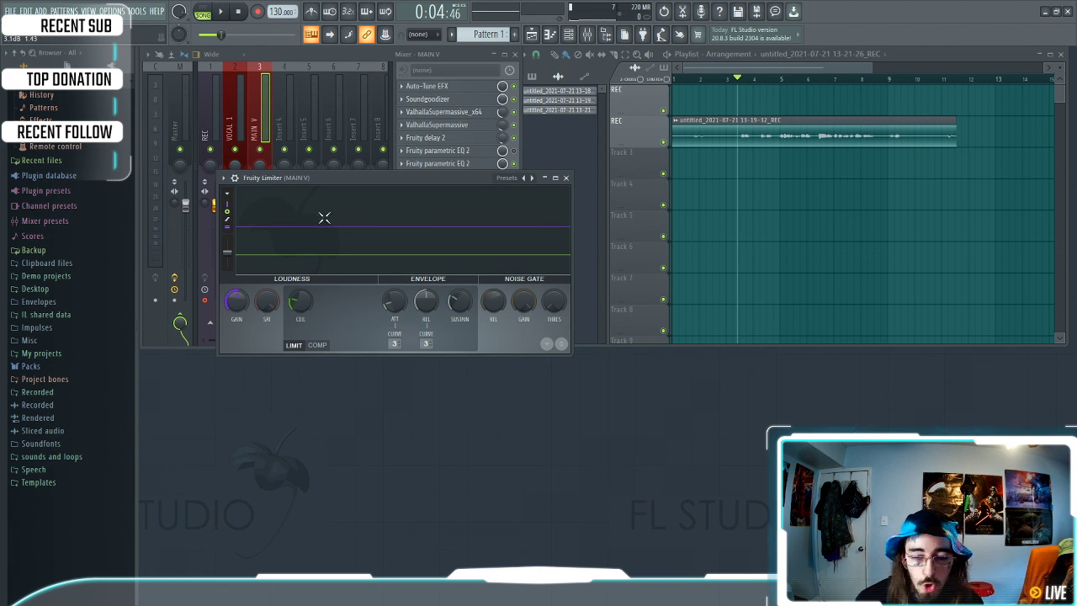
left_click(565, 179)
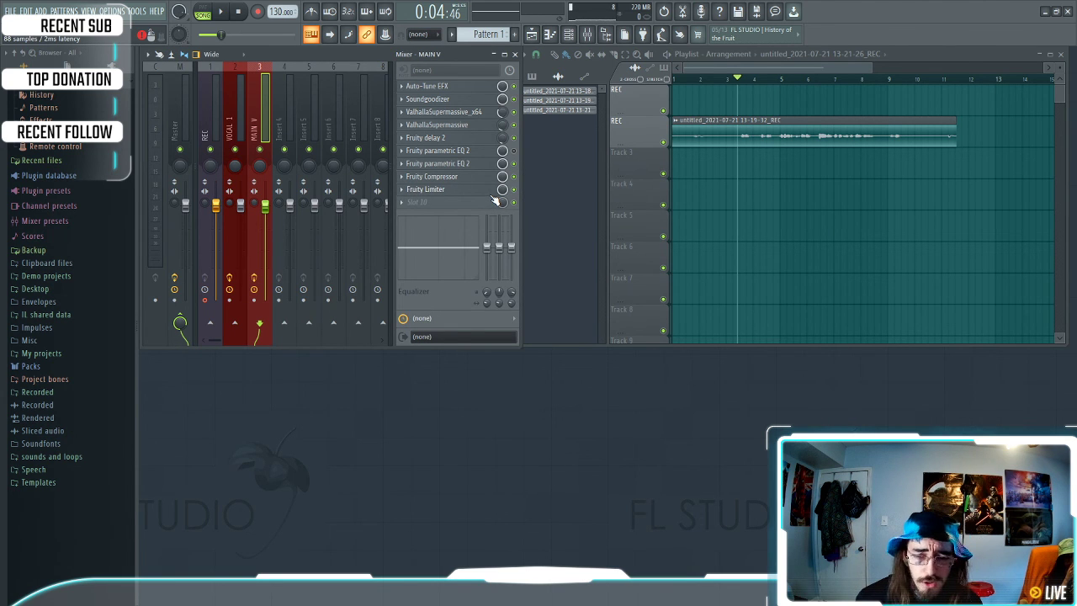
Examine the Fruity delay 2 and both ValhallaSupermassive reverb settings on the MAIN V track and close their windows
left_click(428, 140)
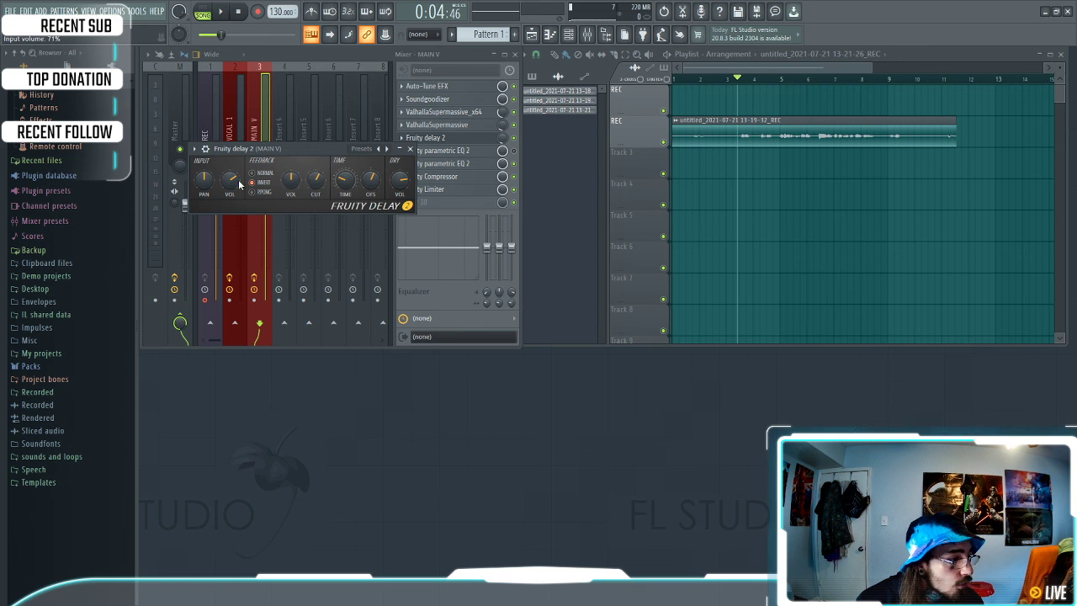
left_click(410, 149)
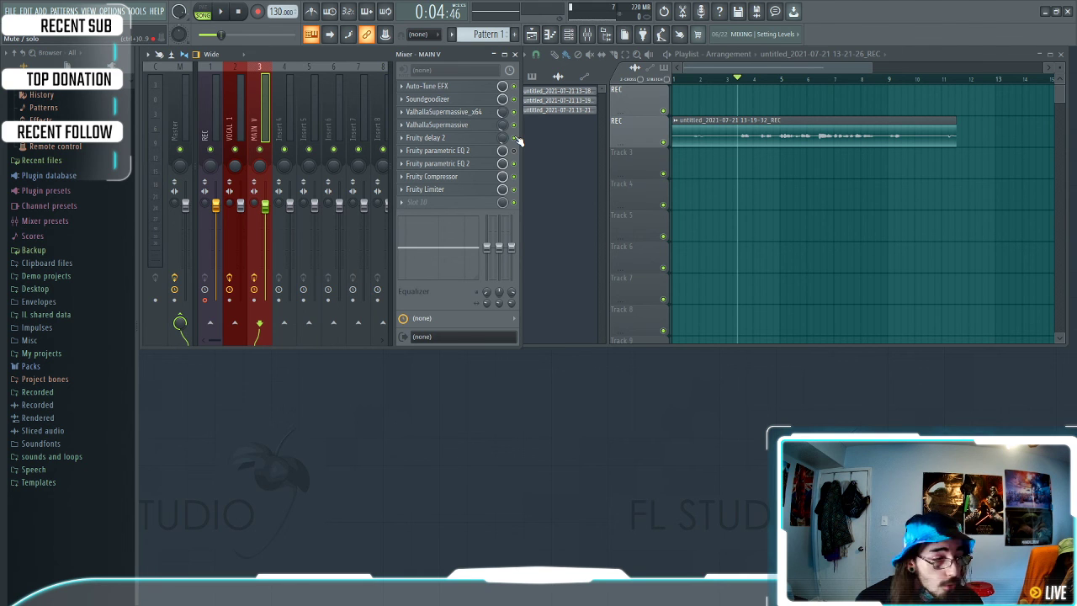
left_click(445, 125)
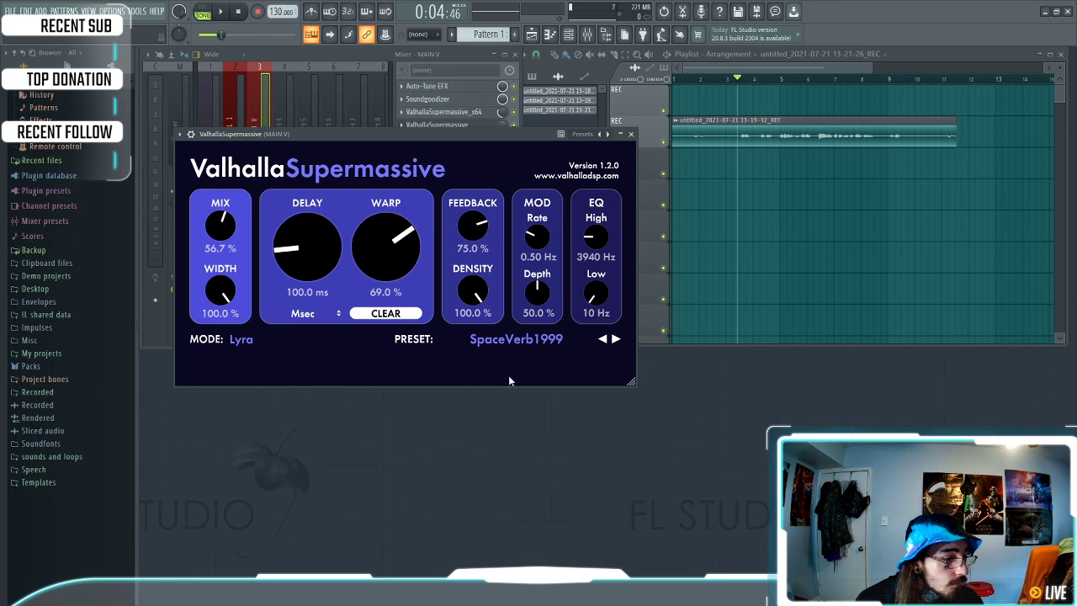
left_click(632, 134)
left_click(446, 125)
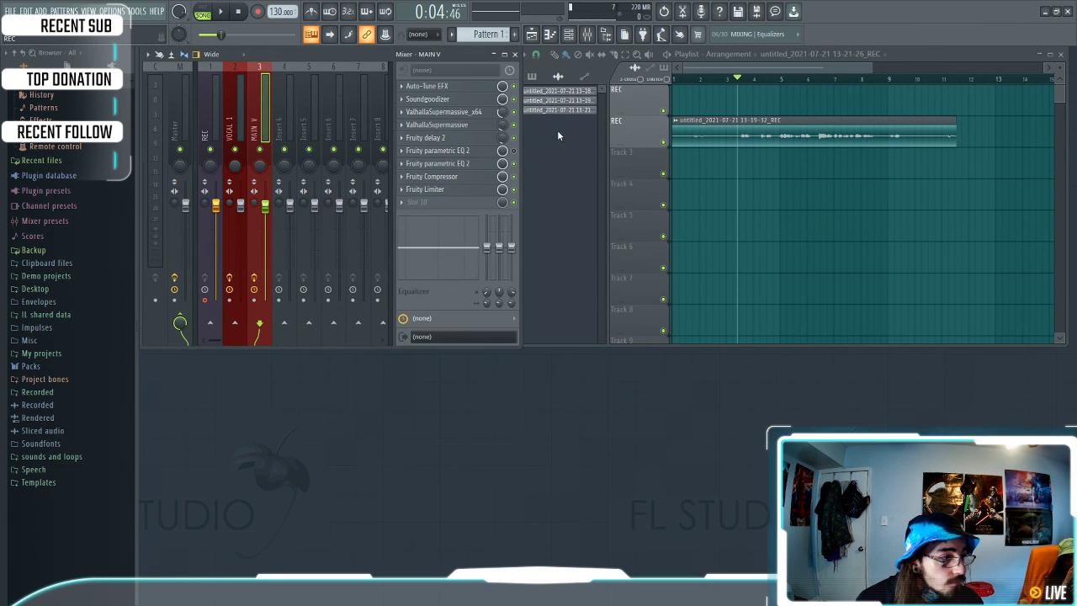
left_click(631, 134)
left_click(465, 113)
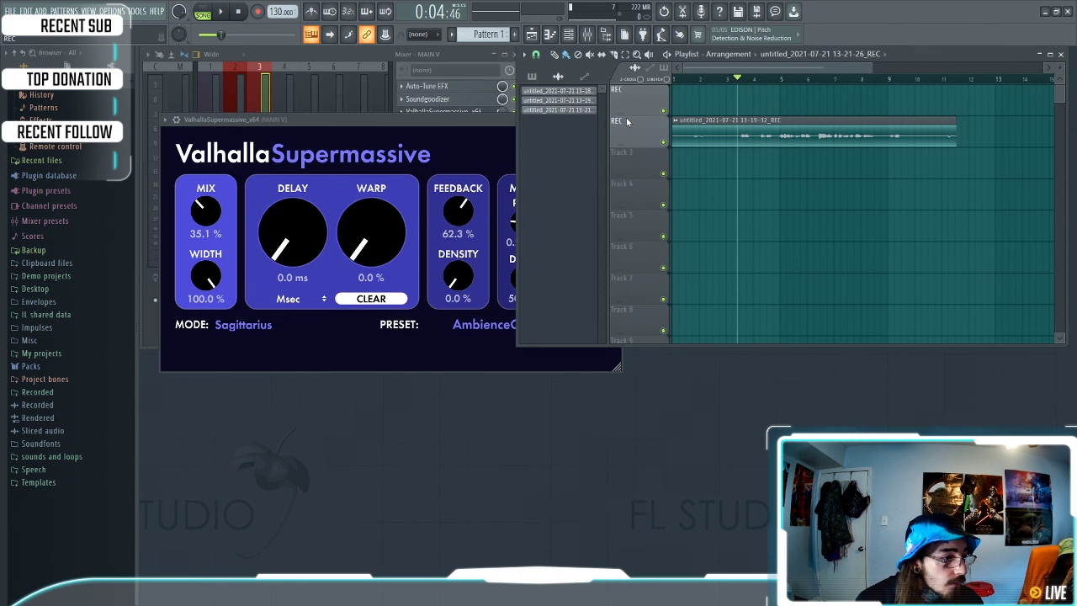
left_click(496, 122)
left_click(618, 118)
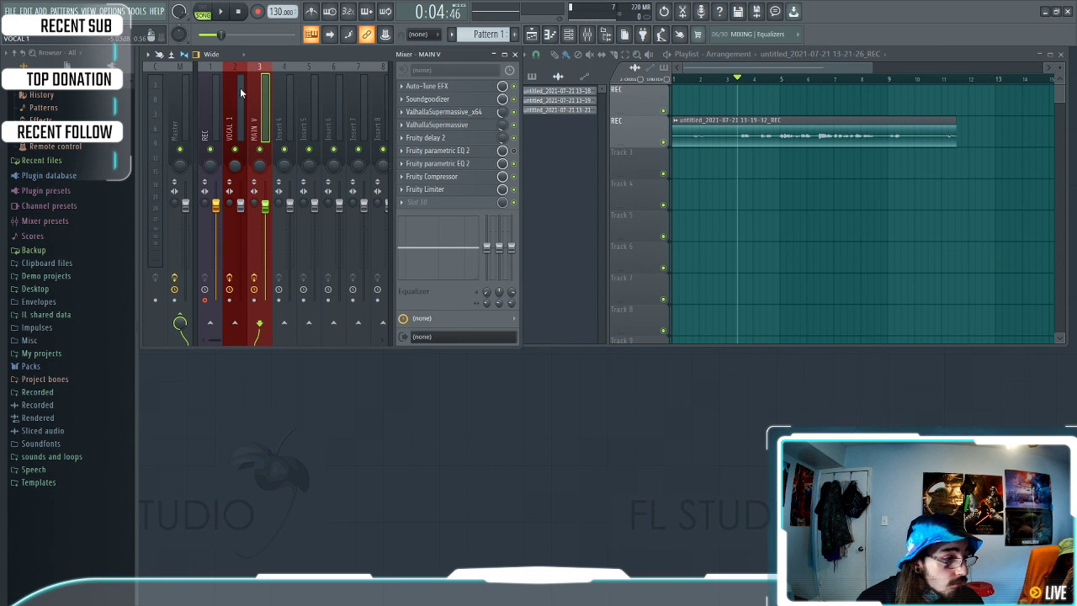
Save the VOCAL 1 mixer track state as a preset named Jpuff vocal tutorial in the Mixer presets folder
left_click(236, 115)
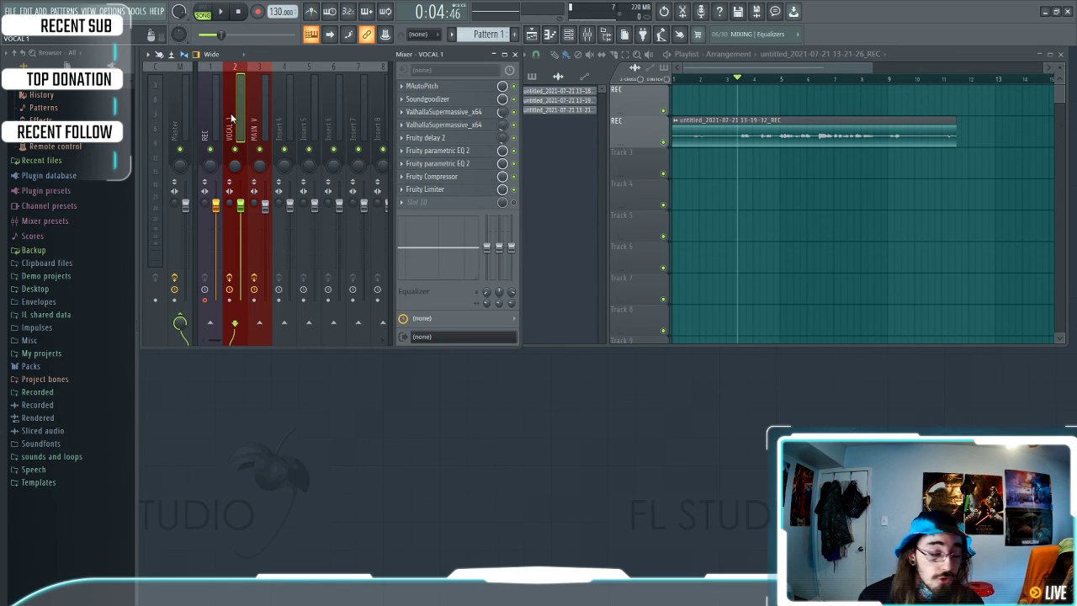
right_click(232, 118)
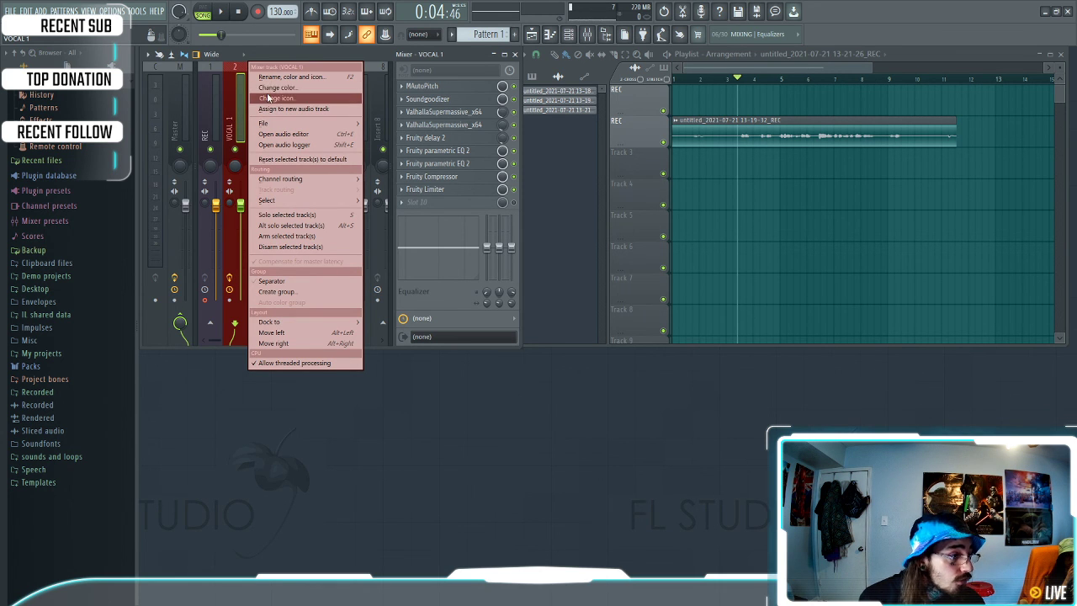
mouse_move(264, 123)
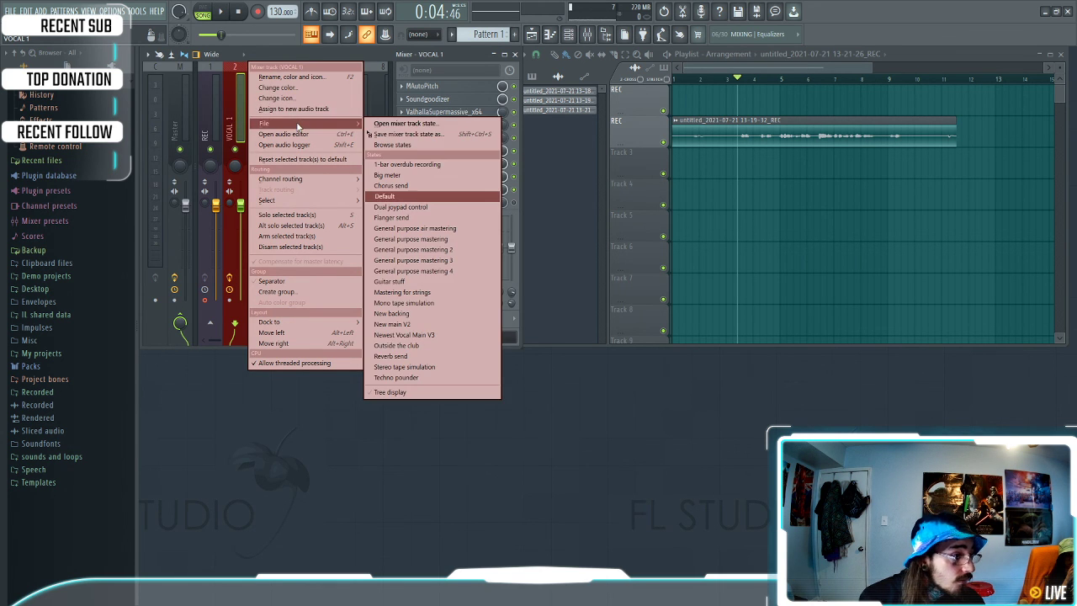
left_click(413, 136)
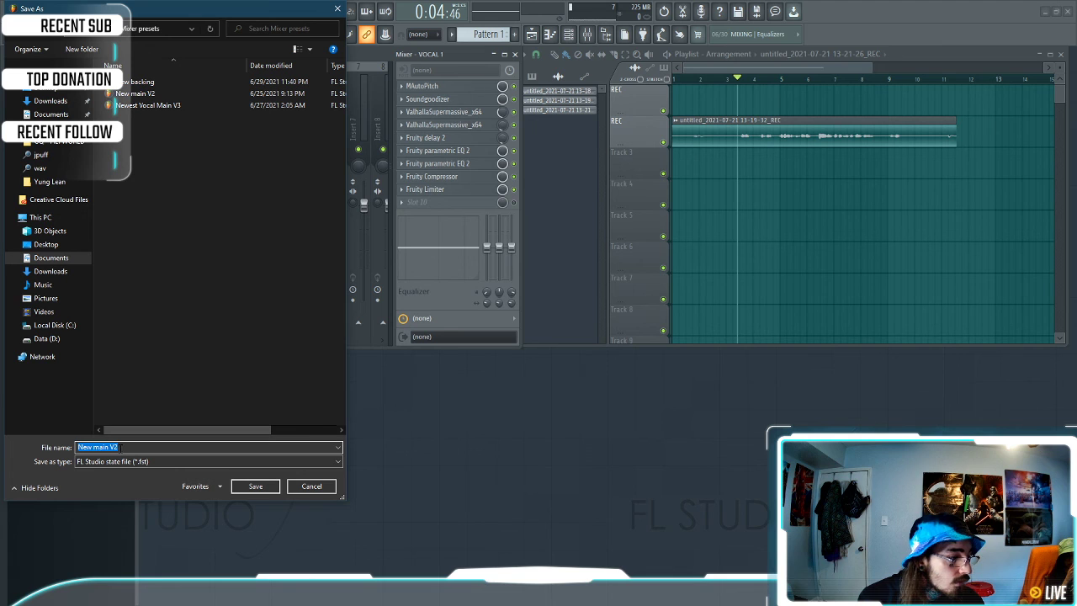
left_click(120, 448)
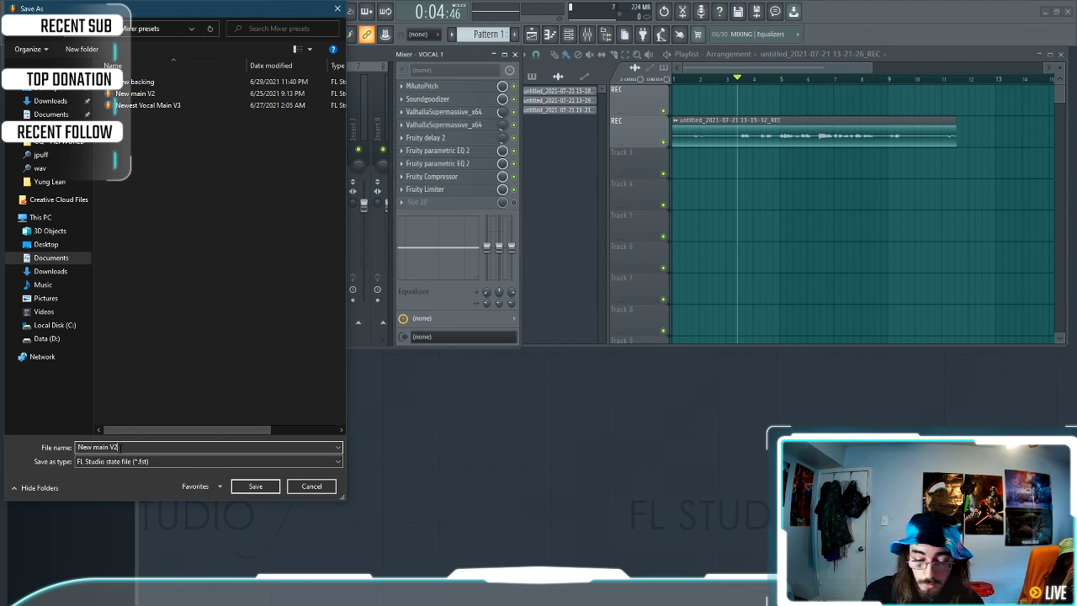
key("BackSpace")
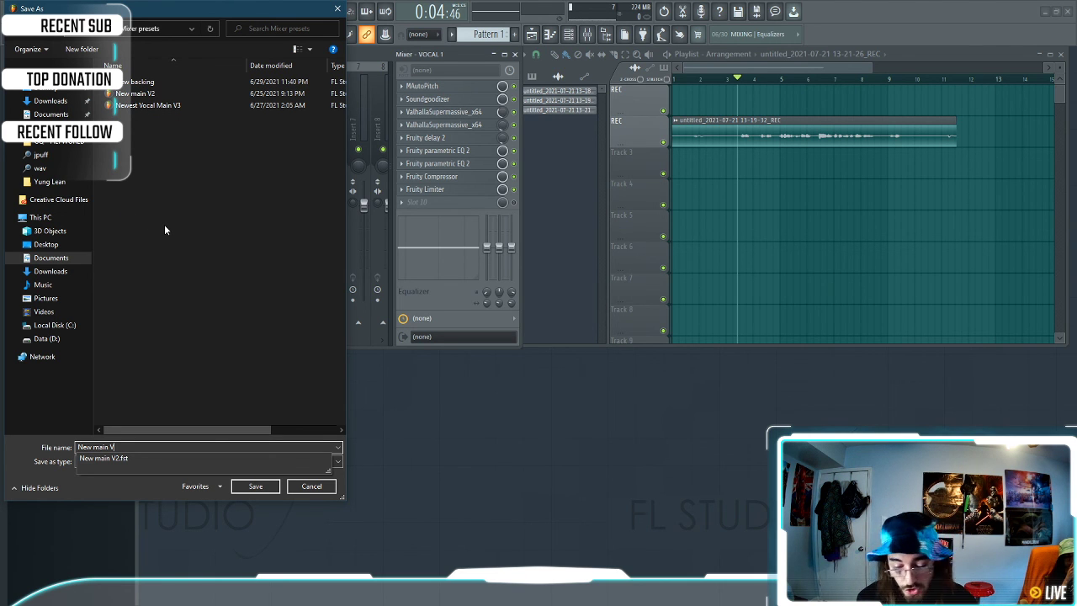
key("BackSpace")
key("BackSpace")
key("BackSpace")
key("BackSpace")
key("BackSpace")
key("BackSpace")
key("BackSpace")
key("BackSpace")
key("BackSpace")
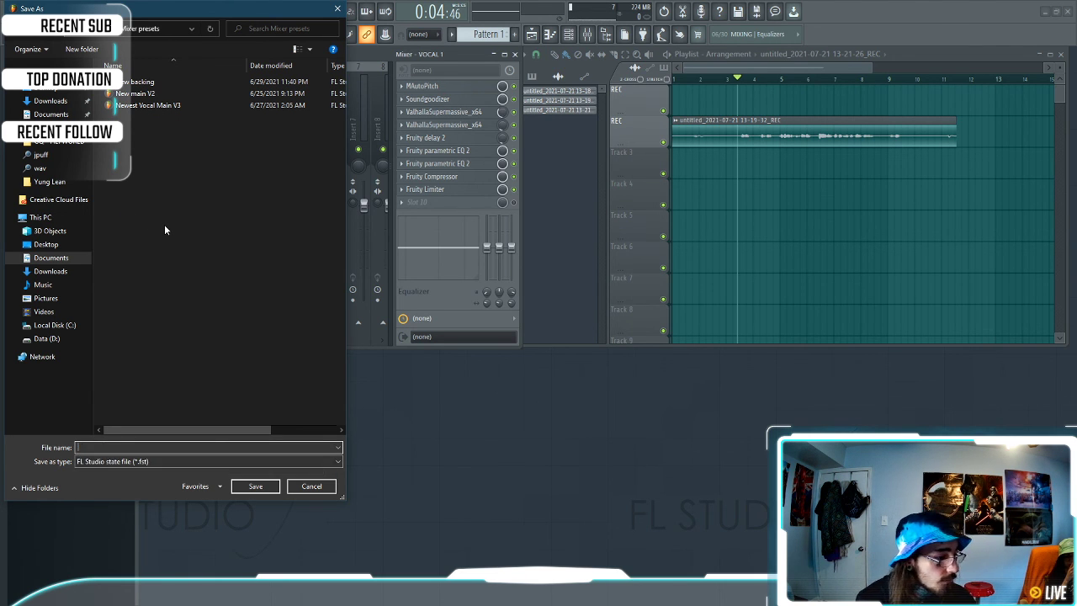
type("Jpuff")
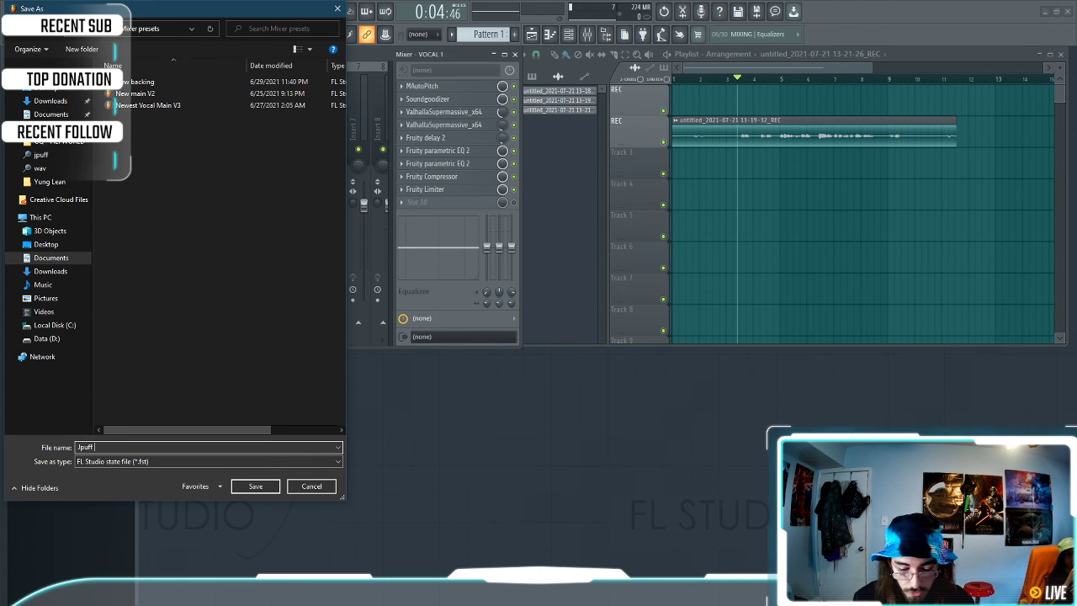
type(" vocal tutorial")
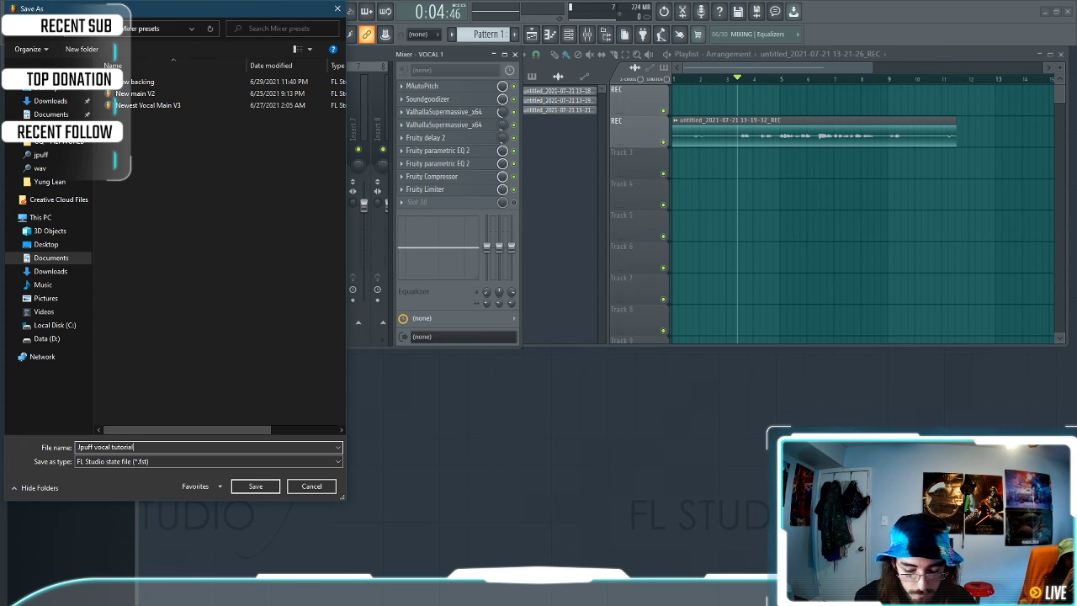
key("Return")
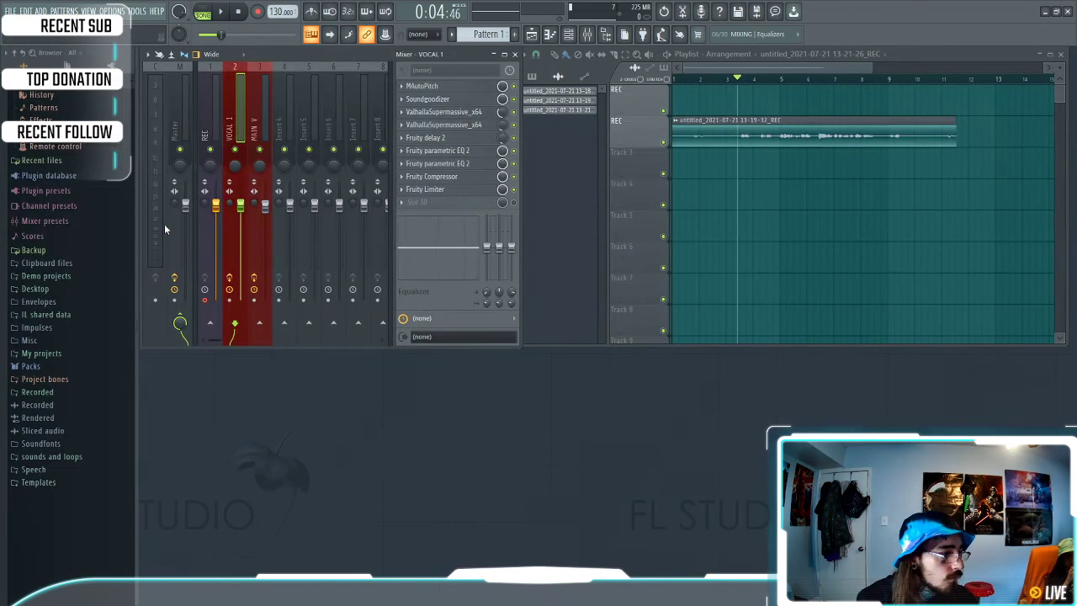
Load the saved mixer track state Jpuff vocal tutorial onto mixer track Insert 4
right_click(278, 121)
mouse_move(313, 123)
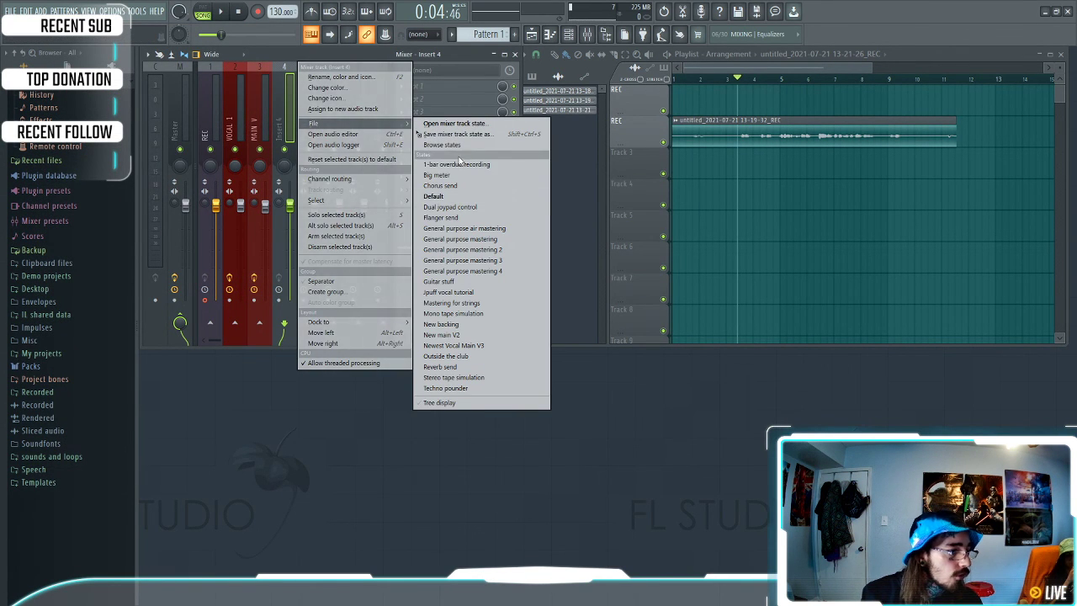
left_click(448, 293)
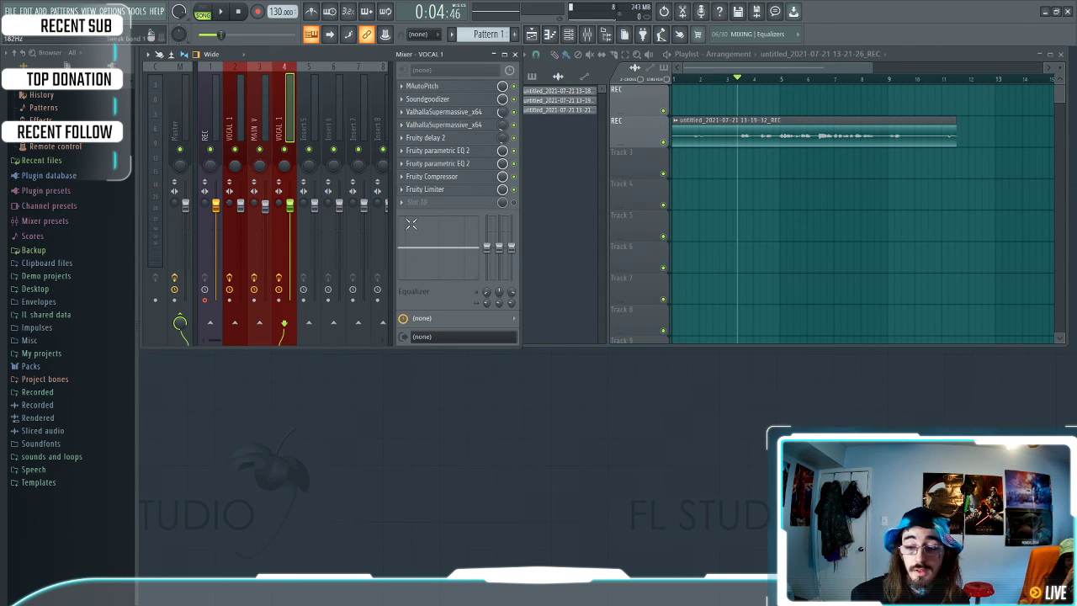
right_click(206, 105)
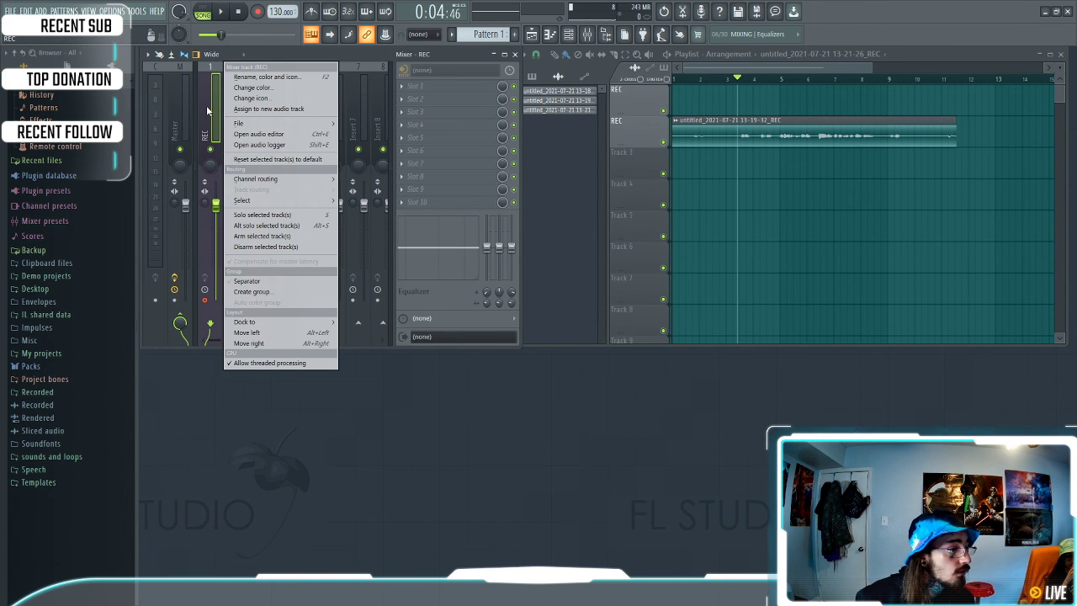
mouse_move(330, 124)
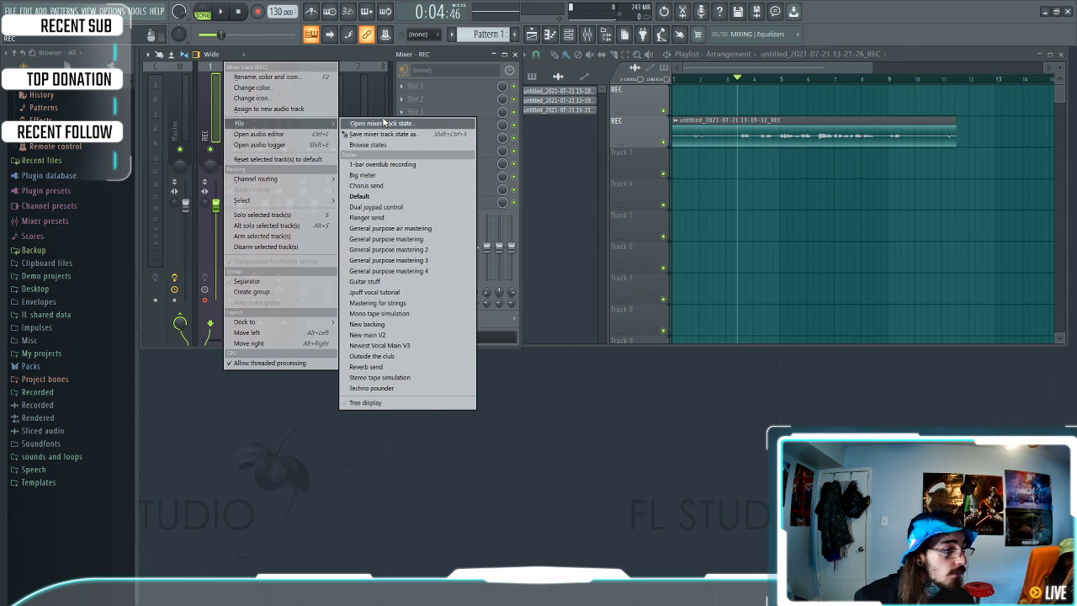
left_click(630, 444)
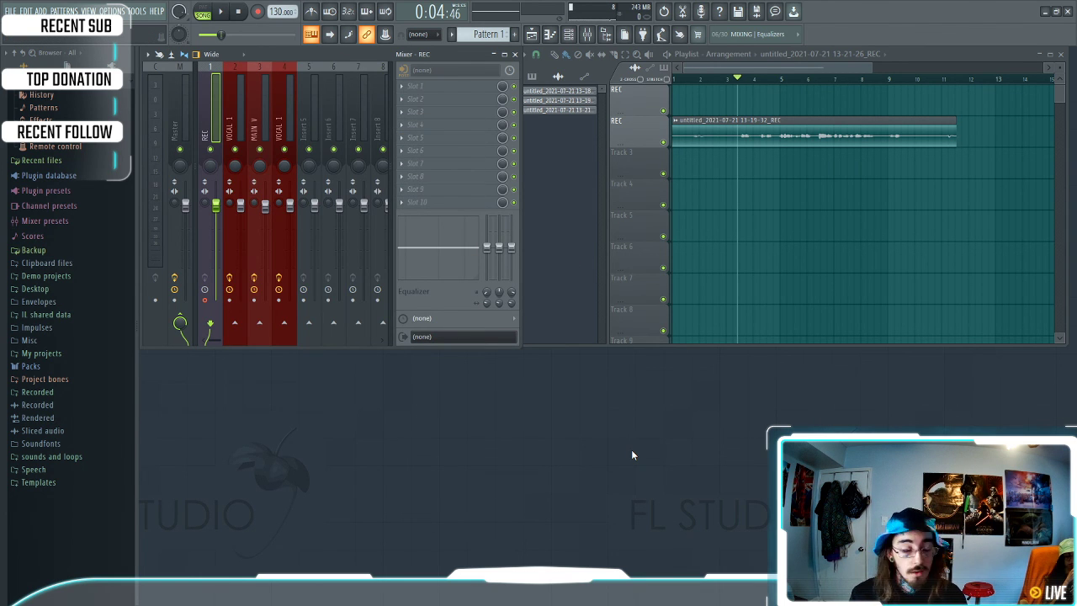
left_click(309, 162)
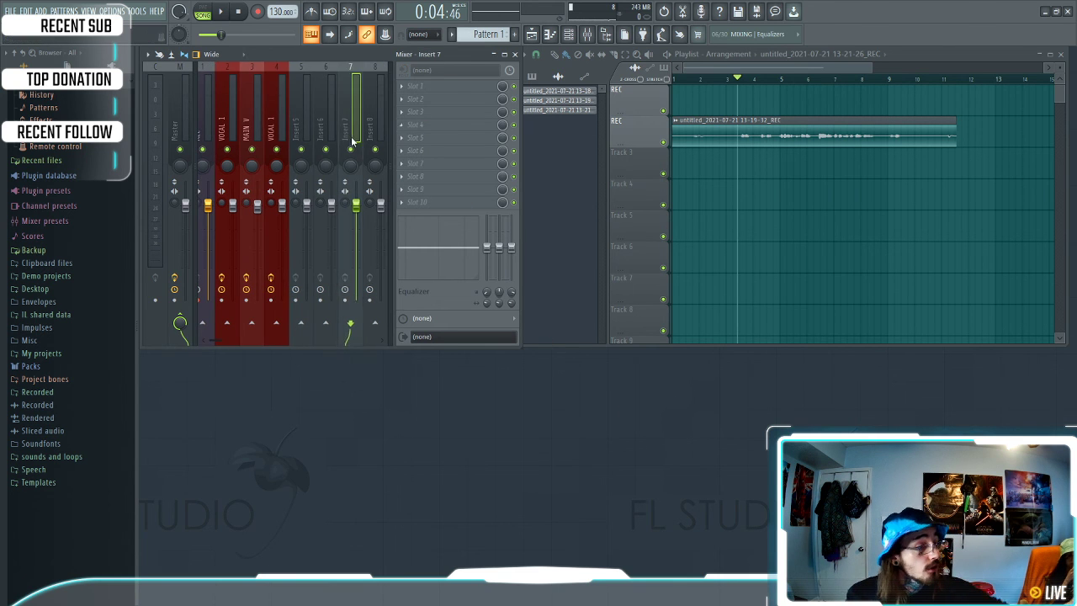
left_click(259, 145)
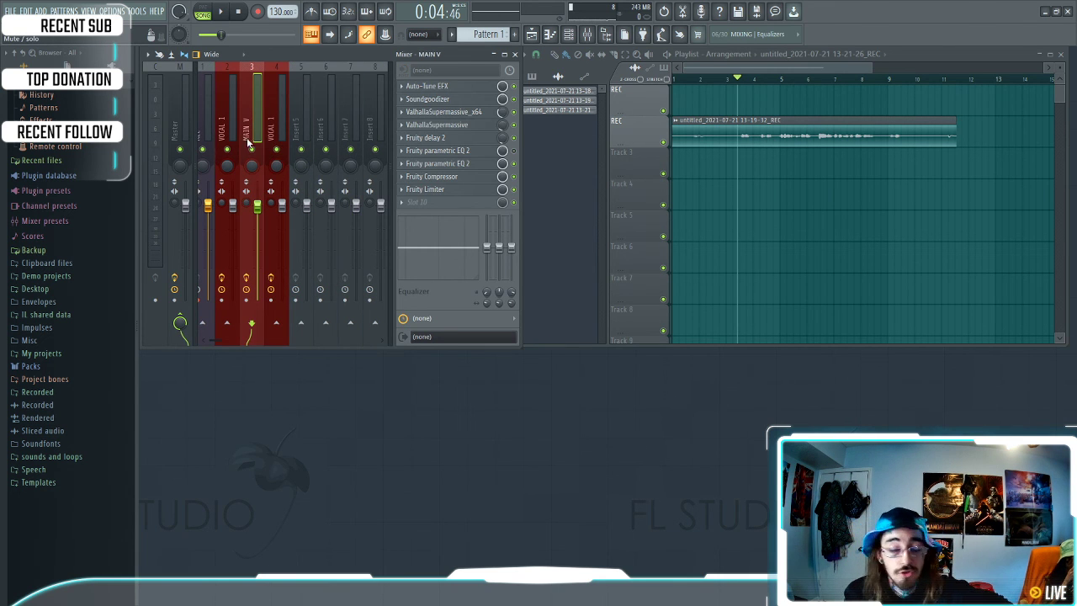
left_click(155, 103)
Open the recent project vocal TEMPLATE.flp without saving the changes to the untitled project
left_click(10, 11)
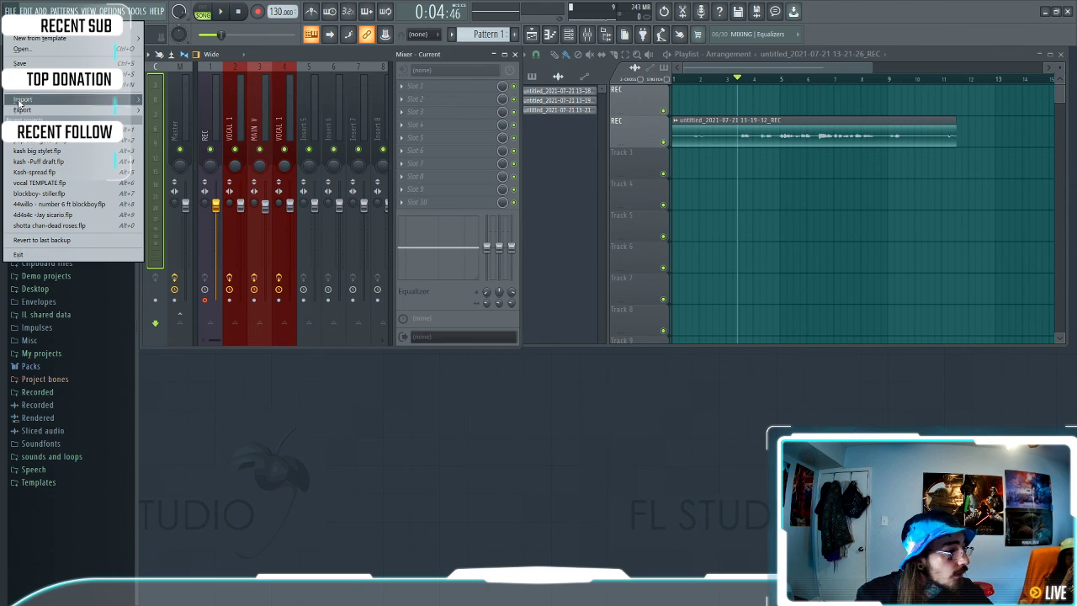
left_click(38, 182)
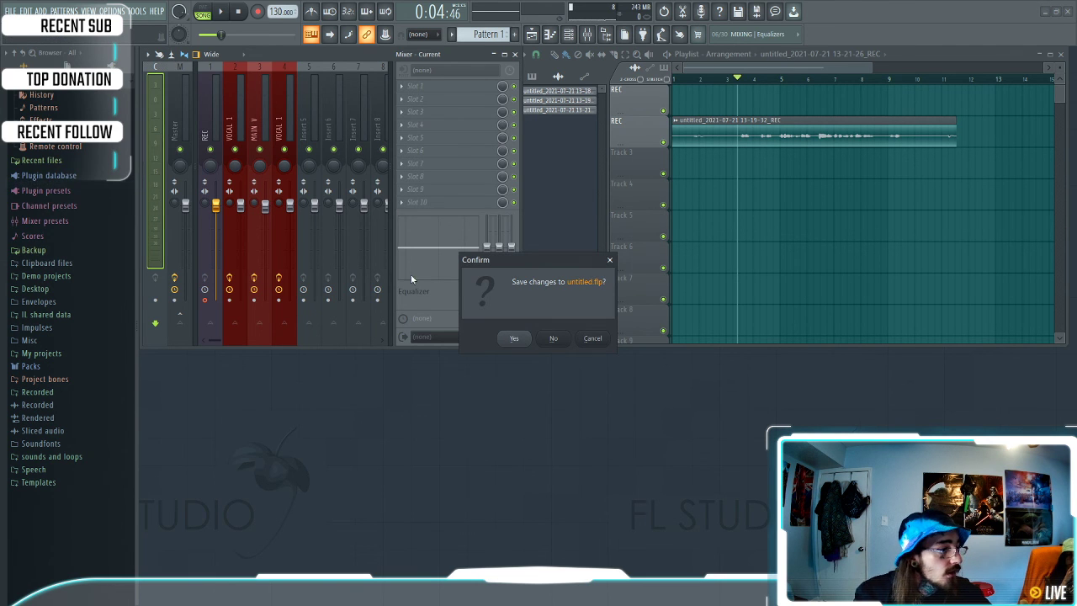
left_click(548, 341)
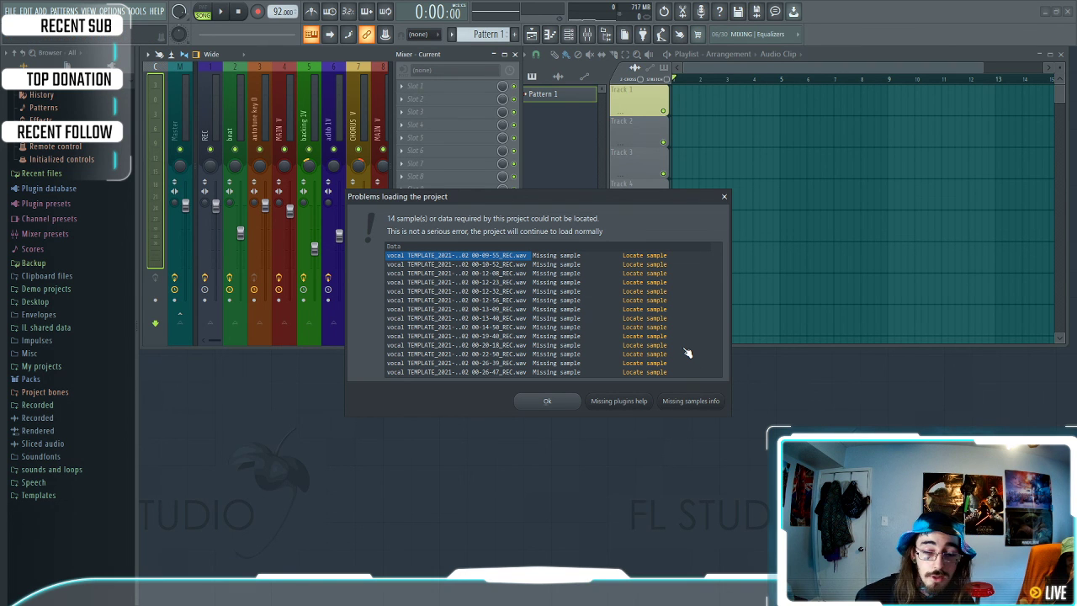
left_click(653, 282)
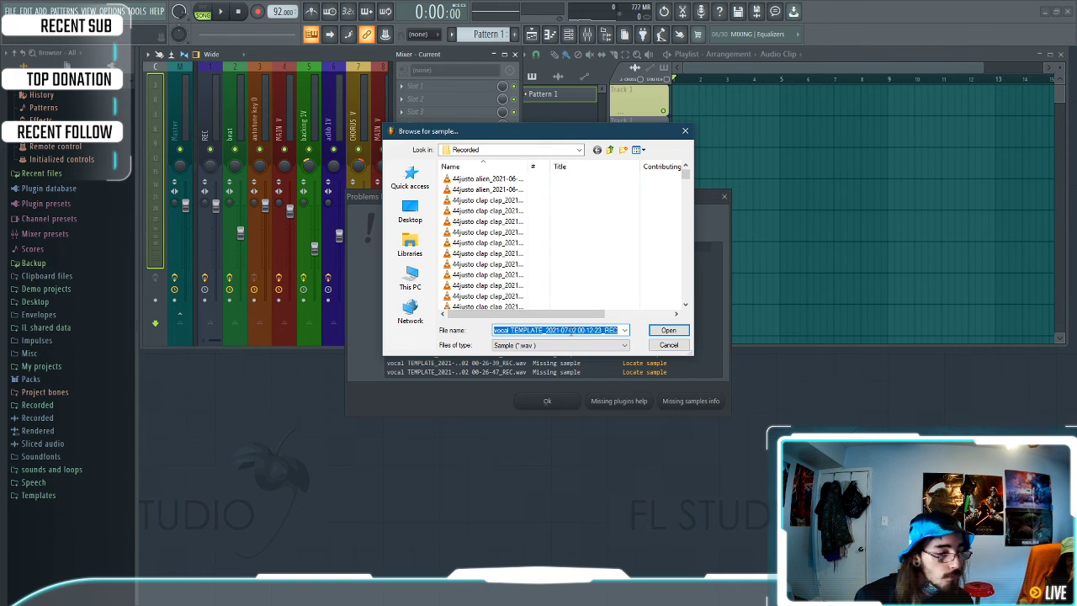
right_click(572, 332)
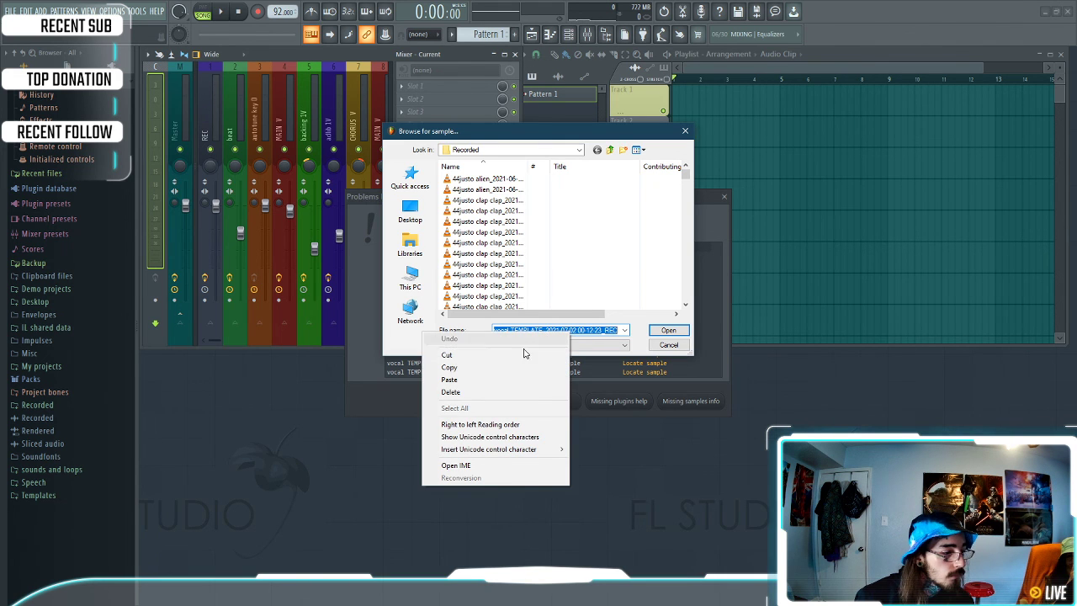
left_click(469, 366)
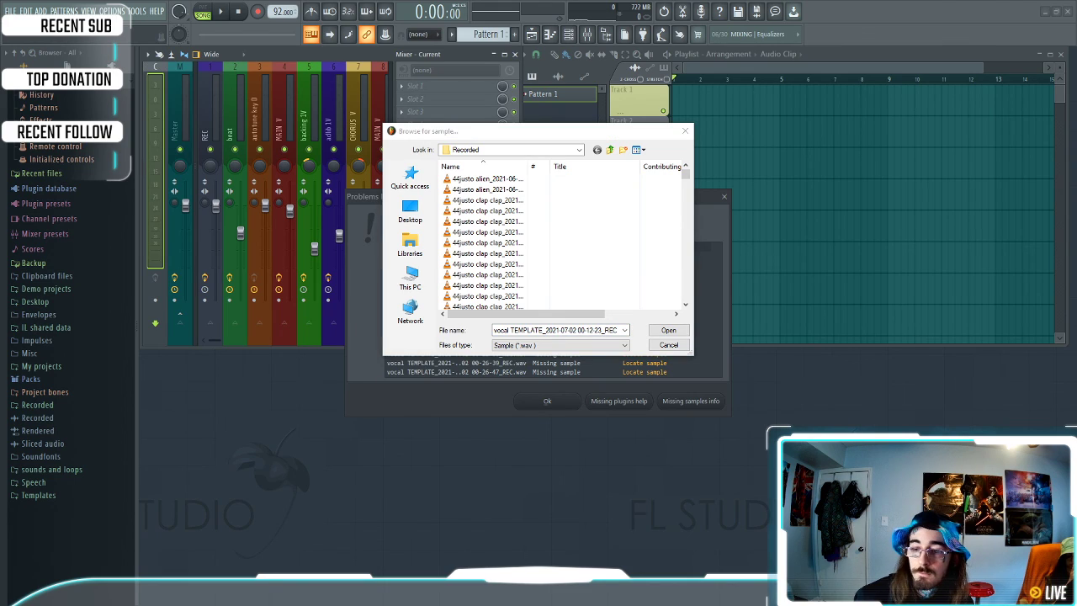
left_click_drag(1076, 92, 710, 93)
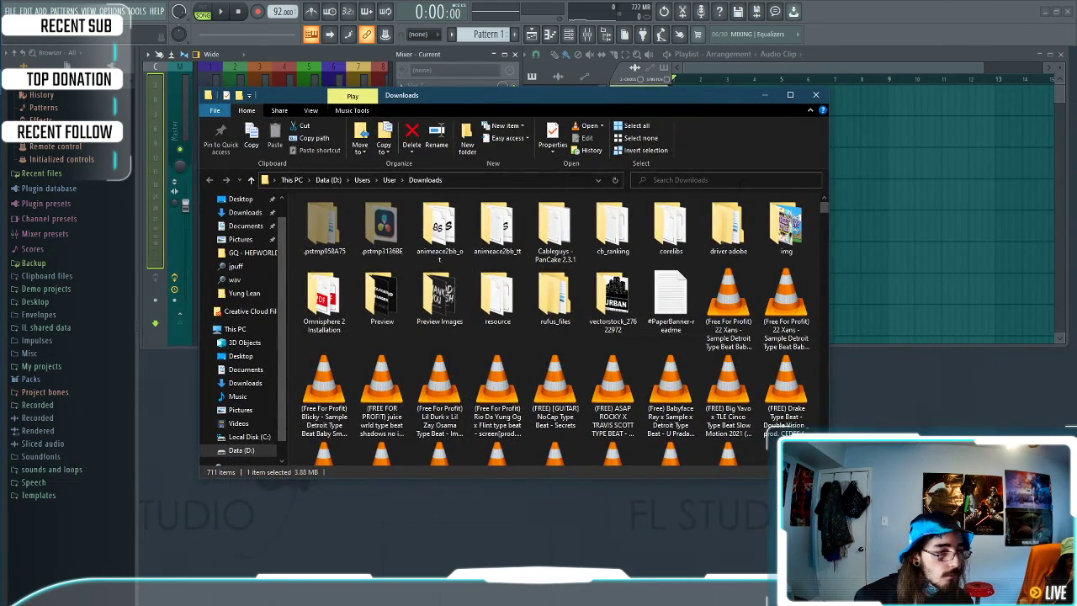
left_click(226, 452)
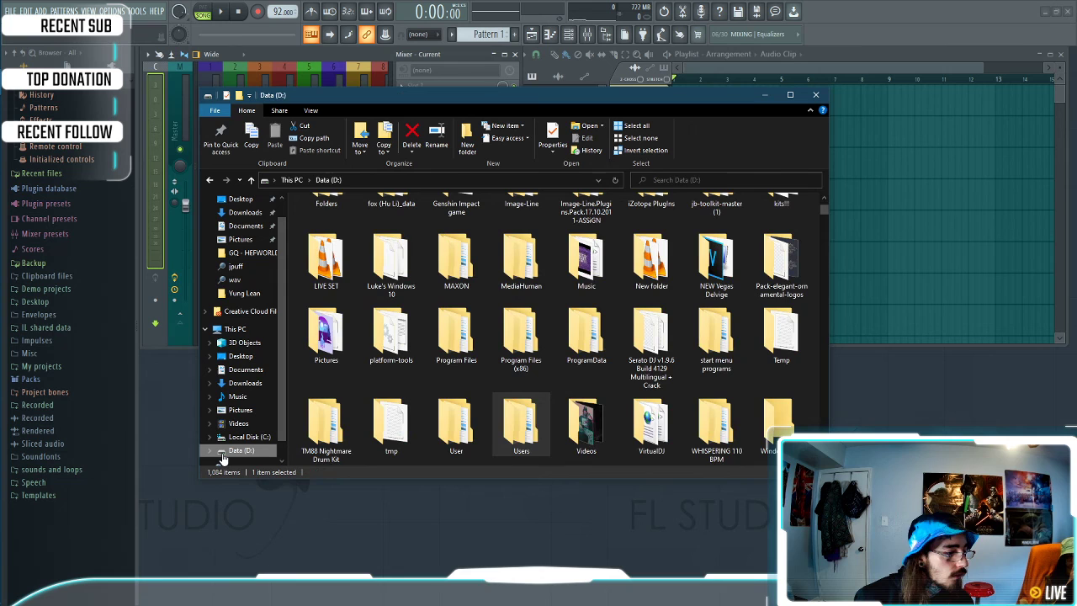
left_click(707, 181)
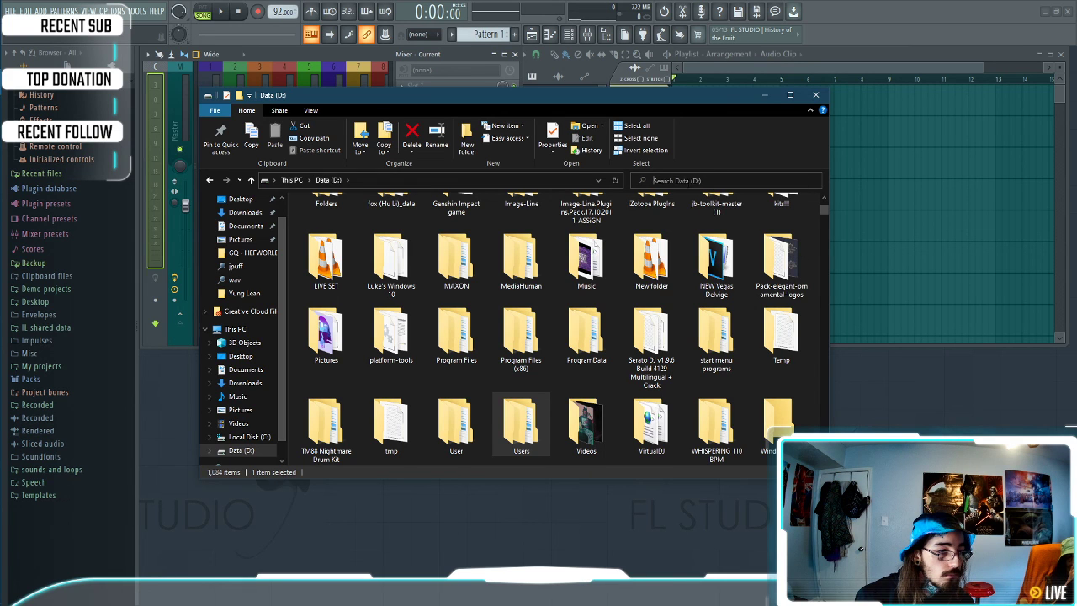
right_click(681, 180)
left_click(685, 169)
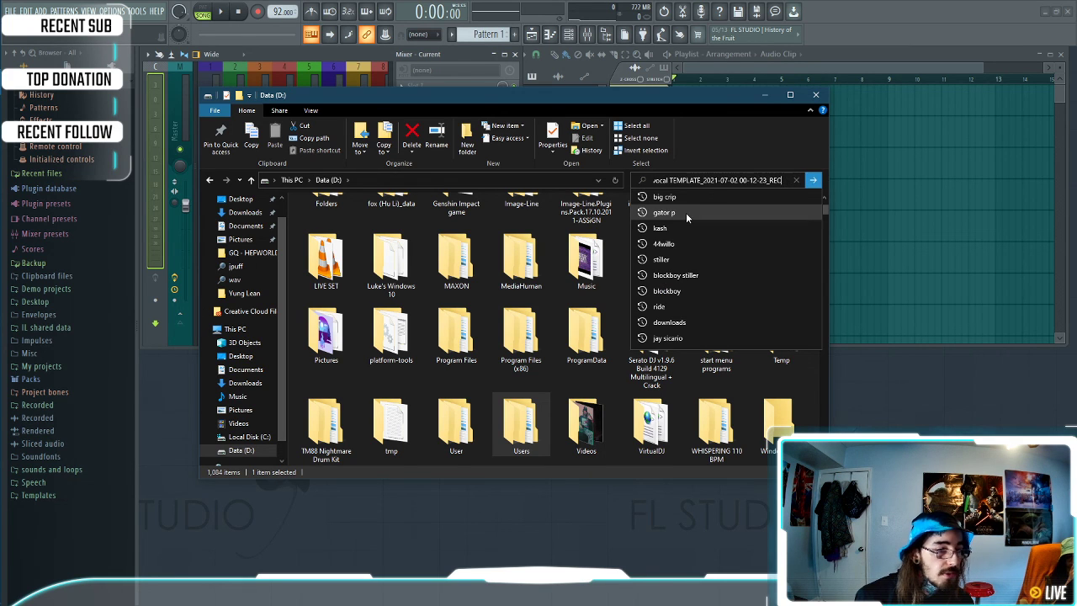
left_click(813, 179)
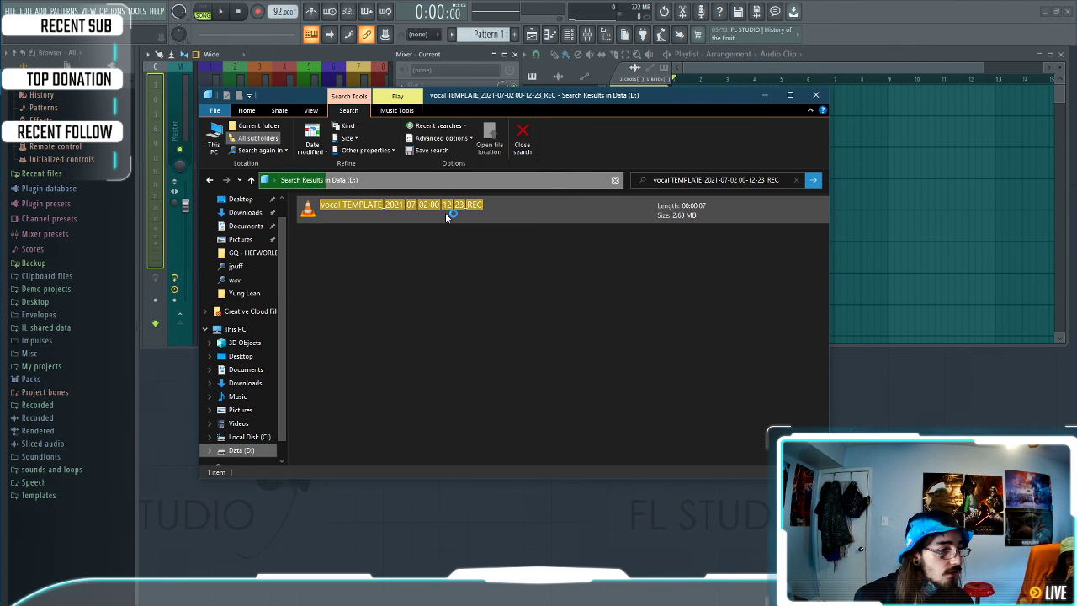
right_click(385, 214)
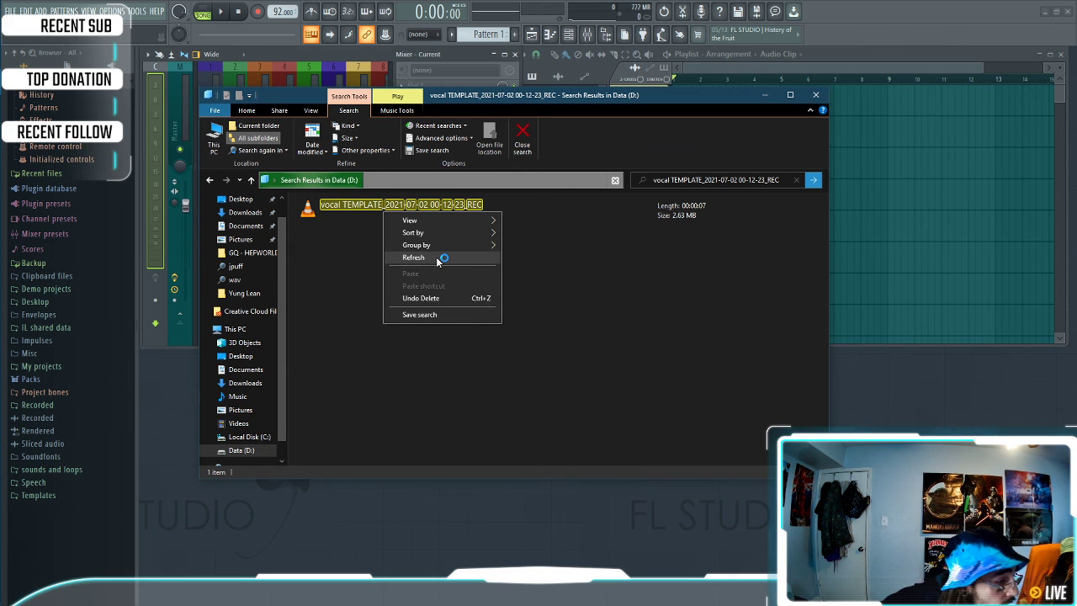
left_click(558, 277)
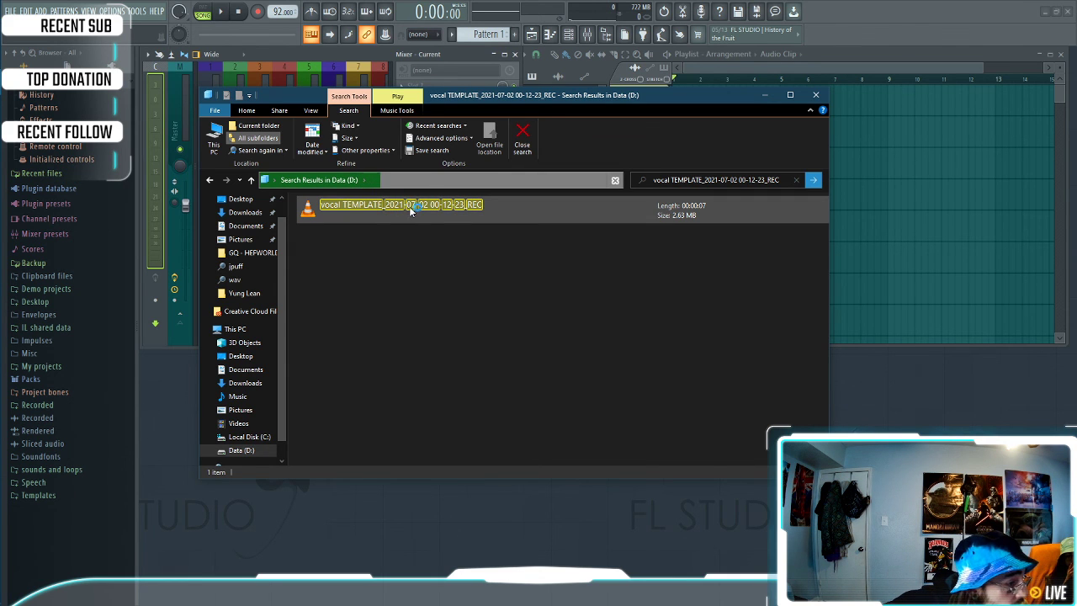
left_click(445, 217)
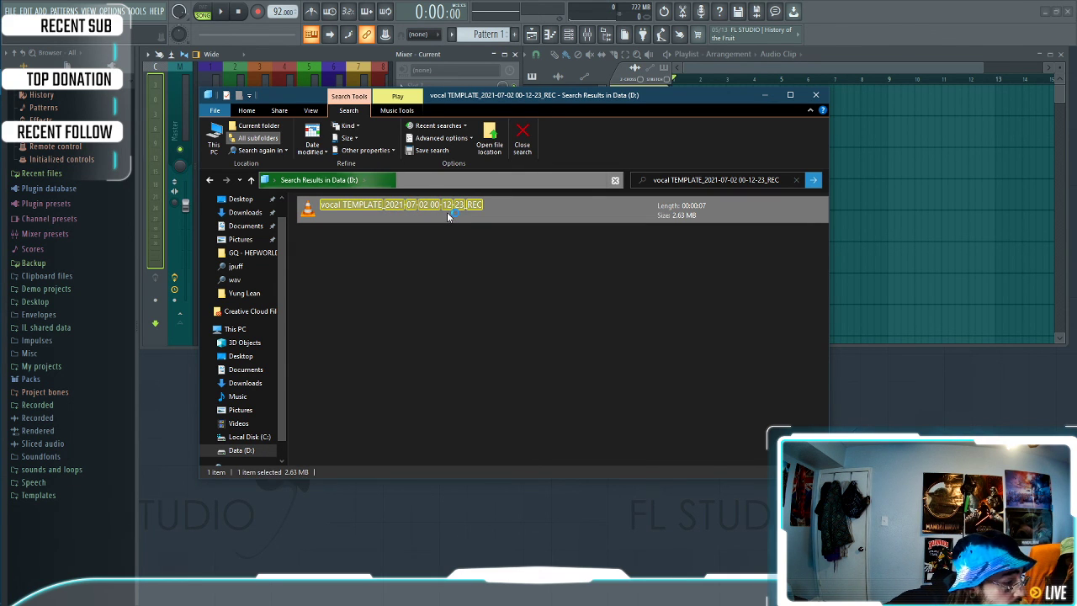
right_click(446, 216)
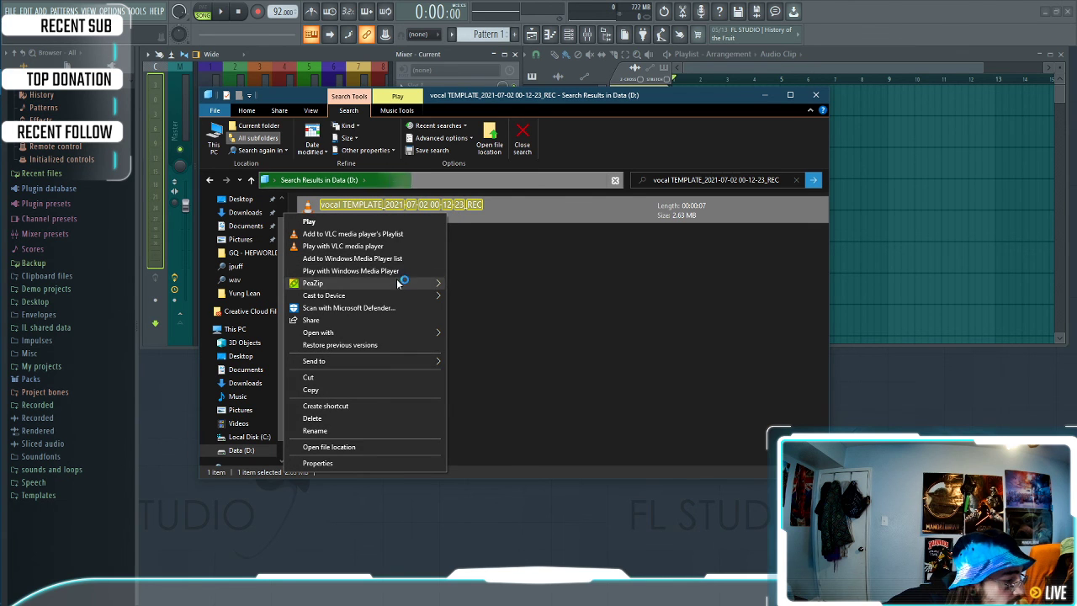
left_click(345, 447)
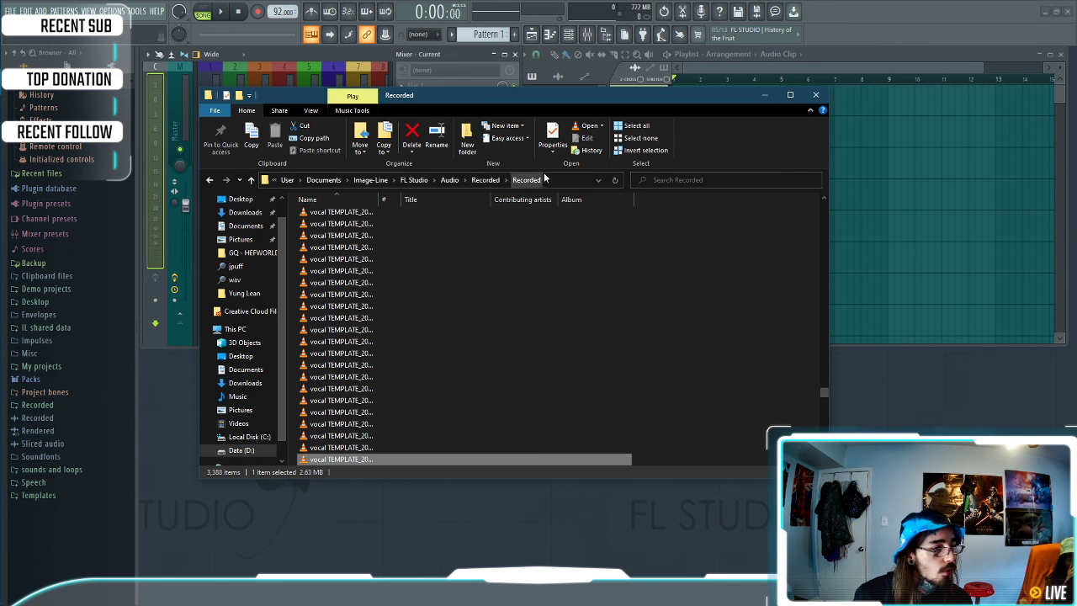
left_click_drag(548, 94, 926, 422)
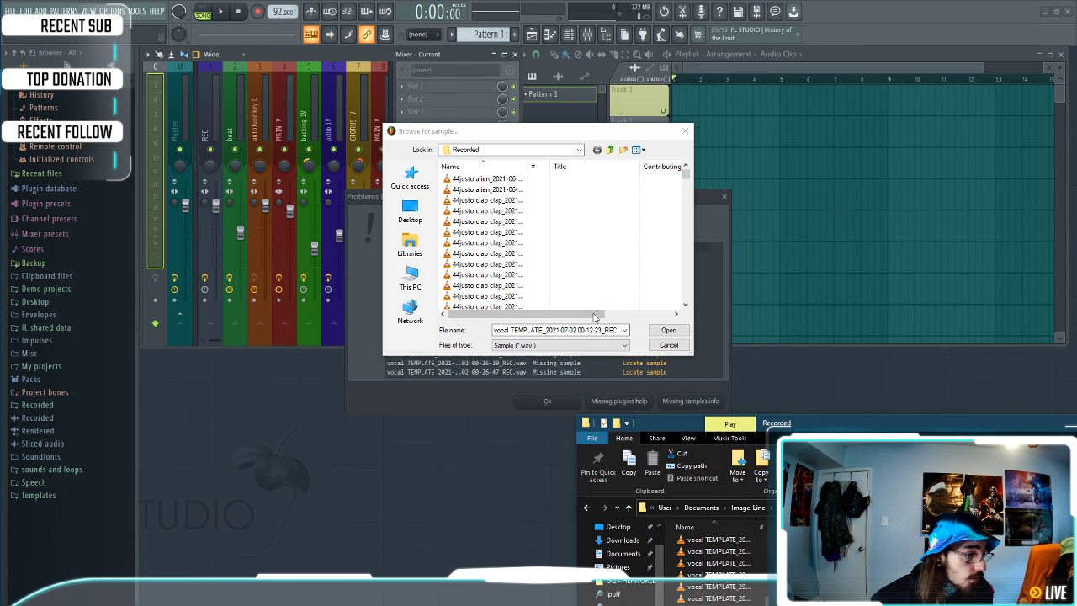
Browse for the missing sample in Data (D:) > Documents > Image-Line > FL Studio > Audio > Recorded
left_click(416, 280)
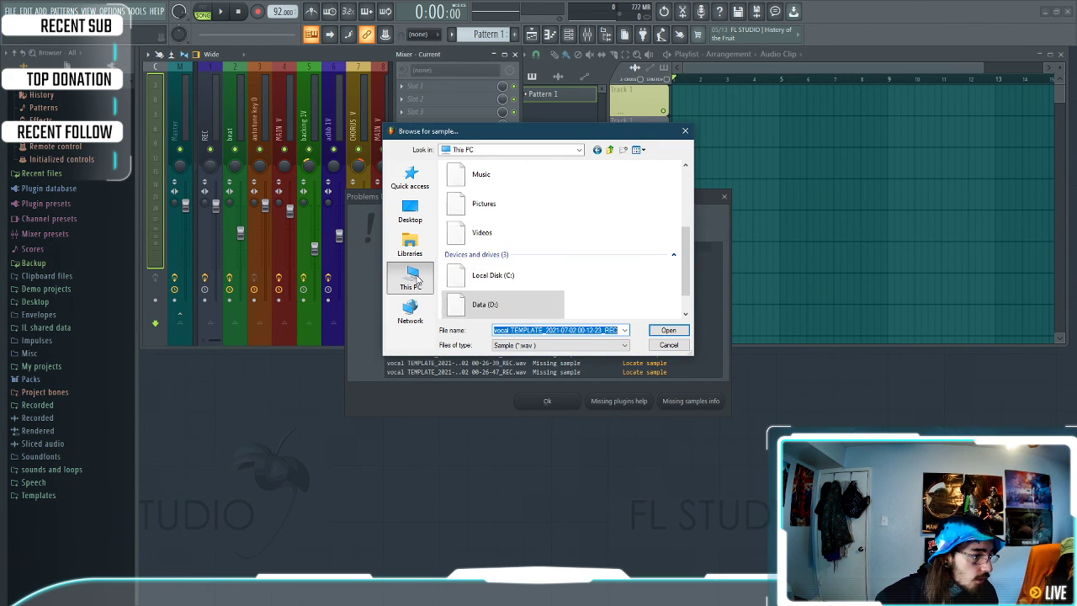
double_click(503, 305)
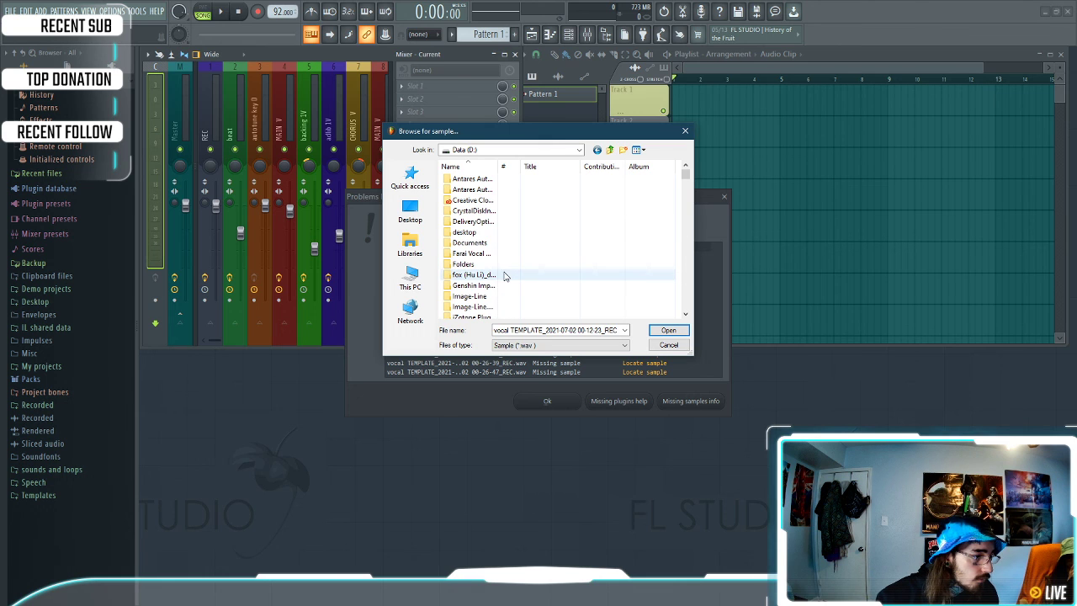
double_click(490, 244)
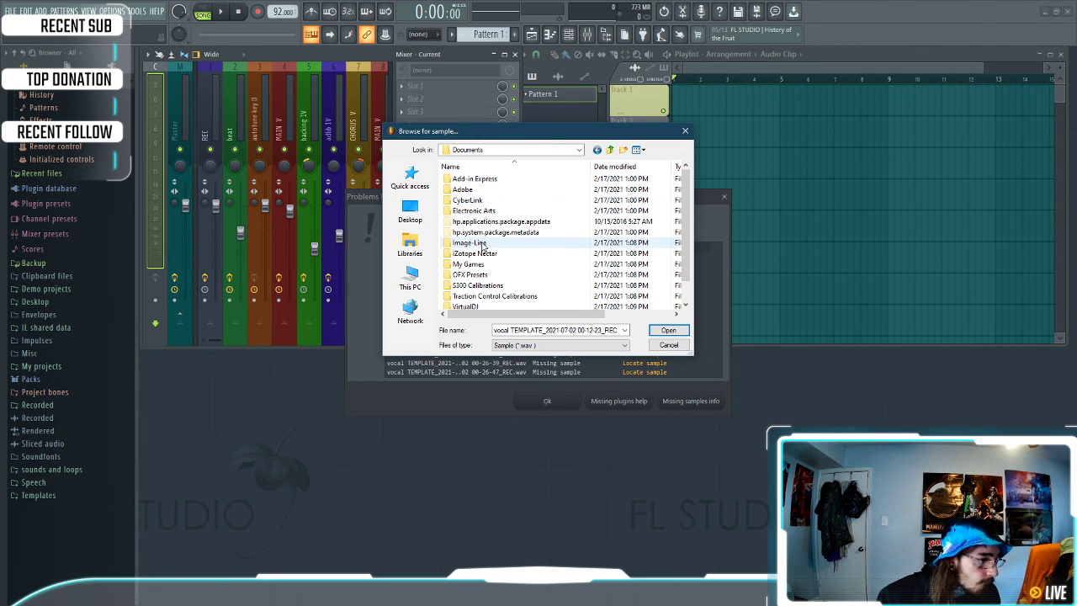
double_click(484, 244)
double_click(469, 243)
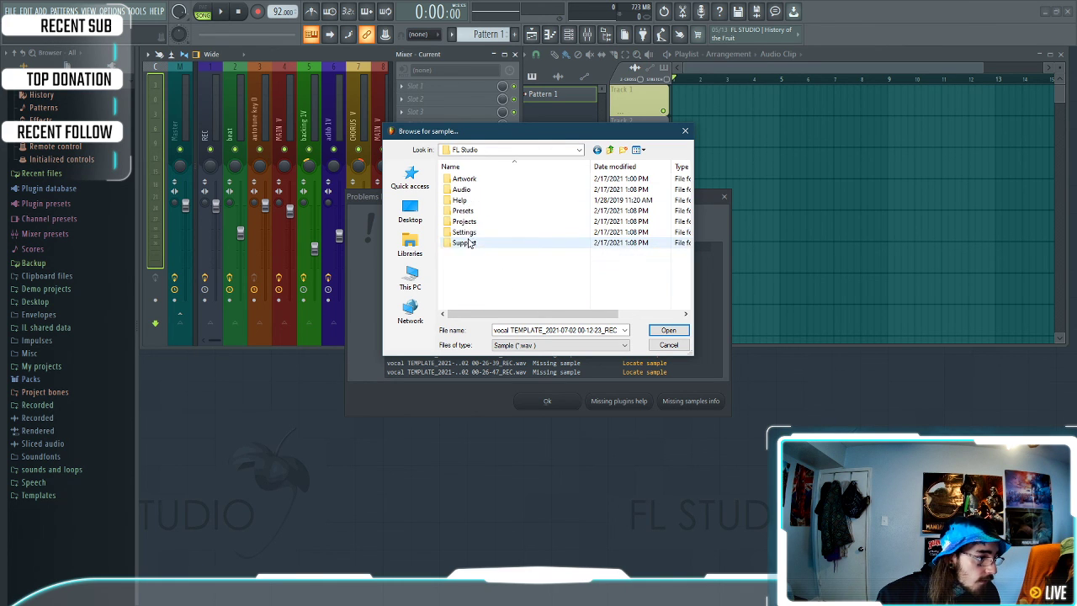
double_click(466, 190)
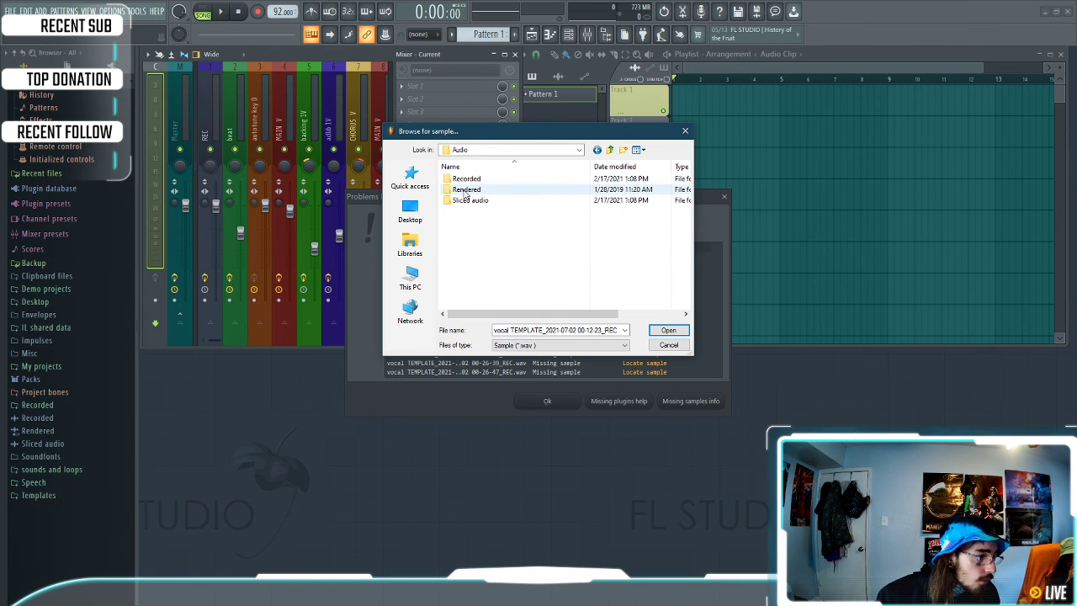
double_click(467, 179)
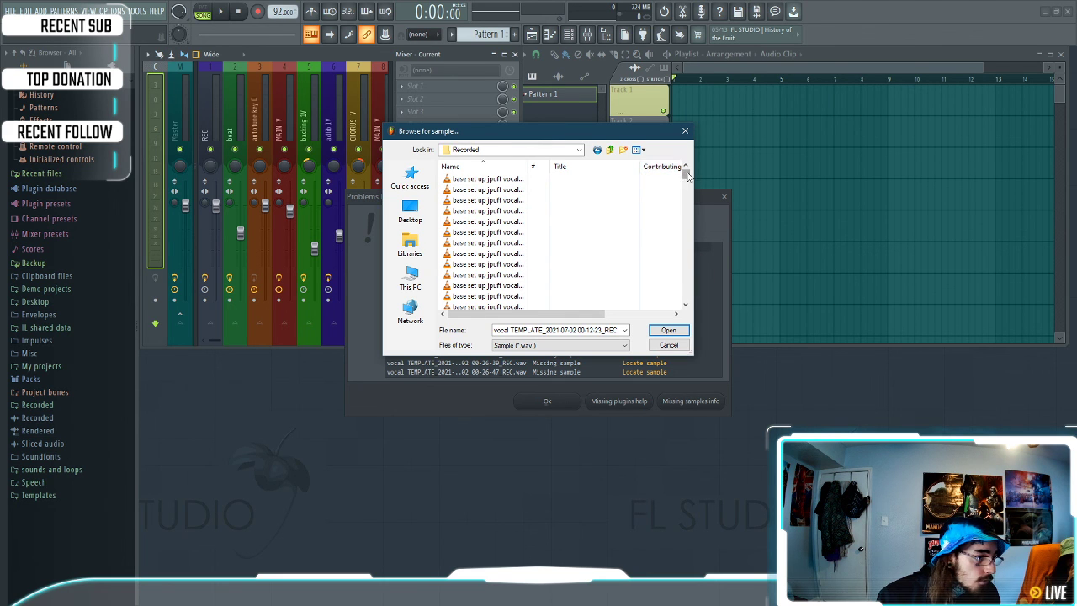
mouse_move(687, 174)
left_mouse_down()
mouse_move(682, 303)
mouse_move(686, 174)
left_mouse_up()
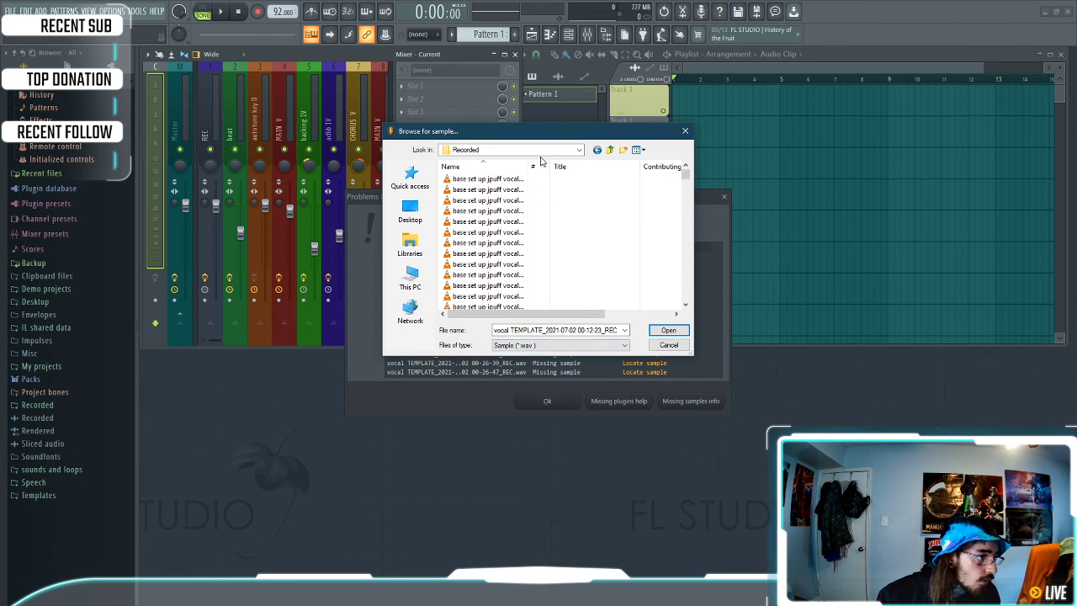
Go back to the Documents folder and retrace the path Image-Line > FL Studio > Audio > Recorded
left_click(598, 150)
left_click(598, 149)
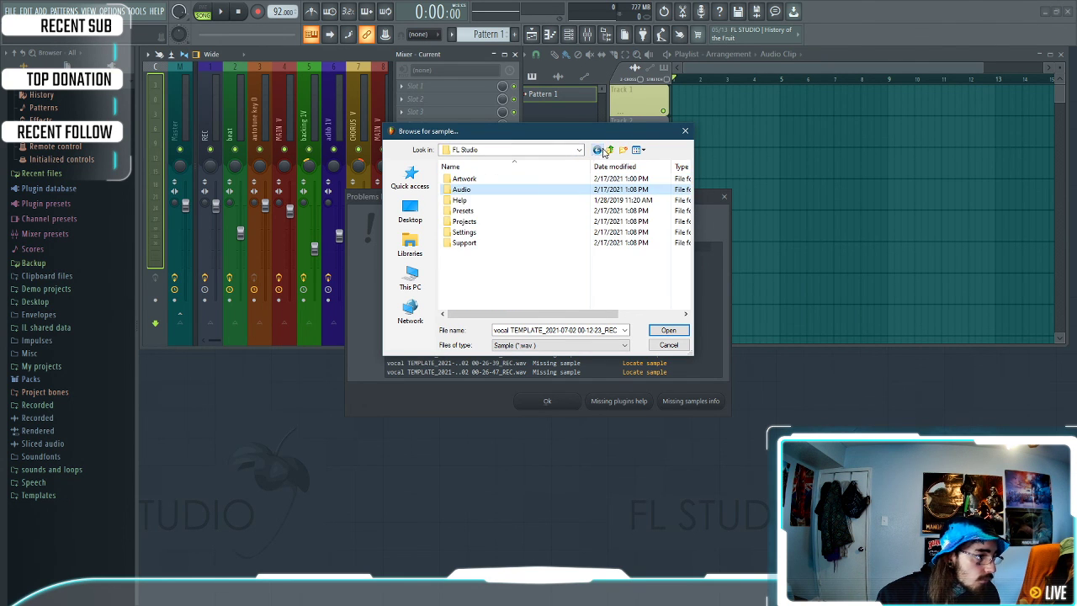
left_click(597, 149)
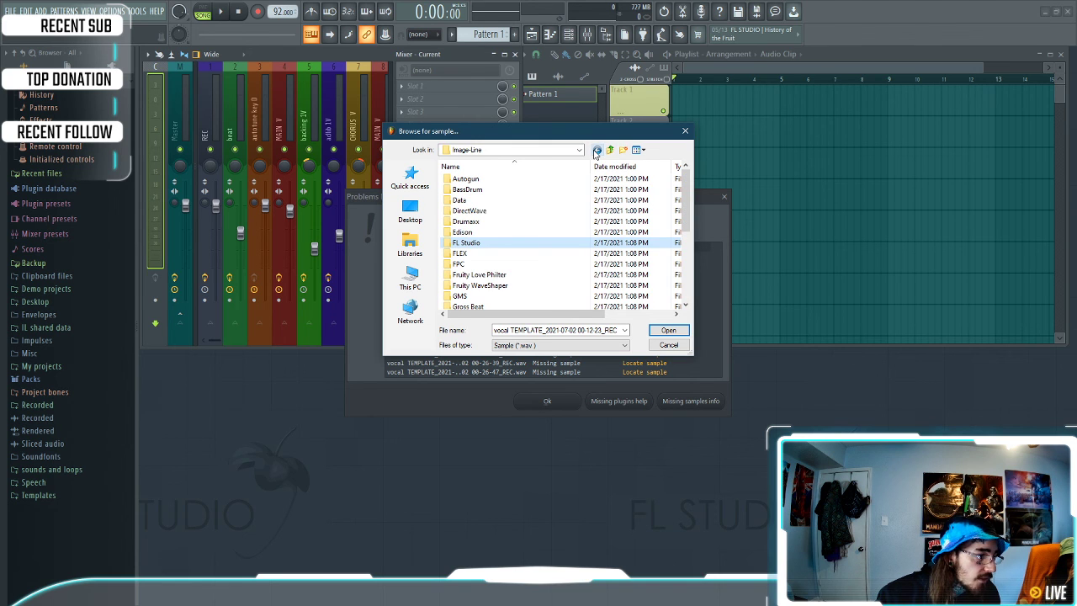
left_click(596, 150)
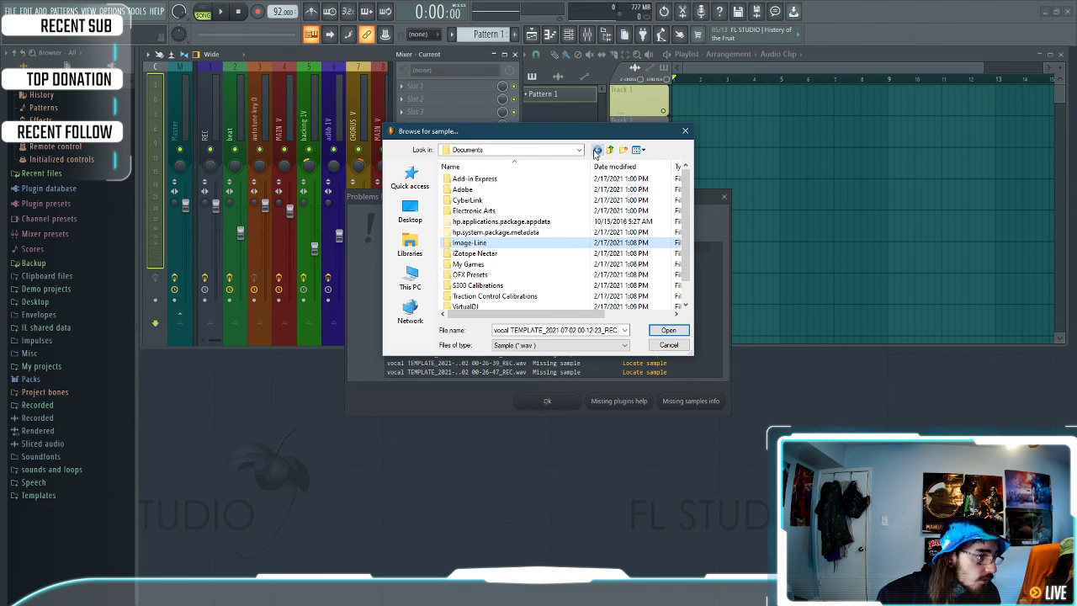
double_click(491, 244)
double_click(491, 244)
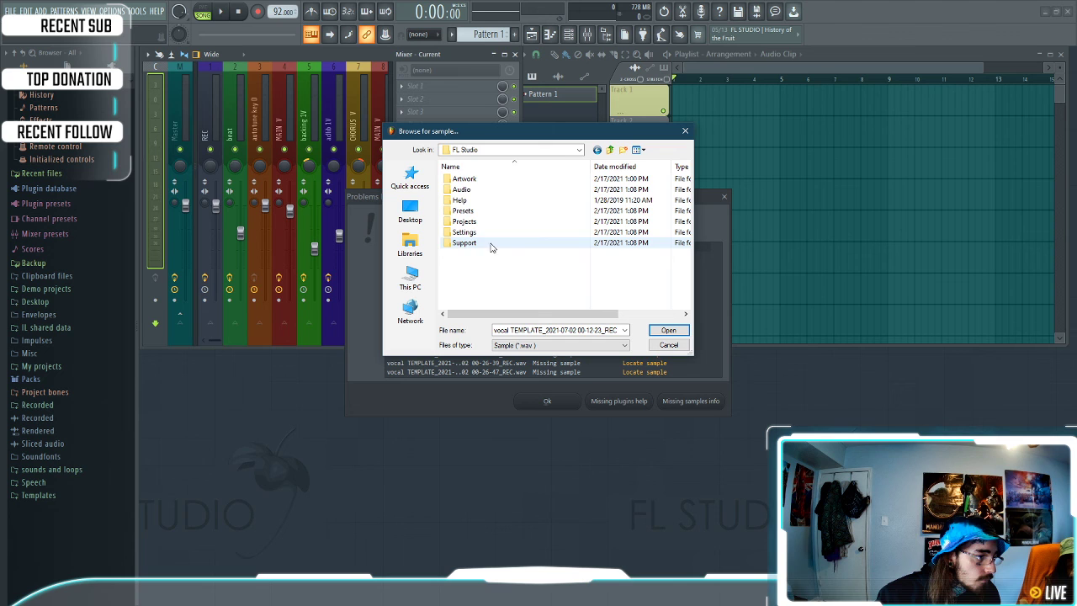
double_click(488, 190)
double_click(468, 179)
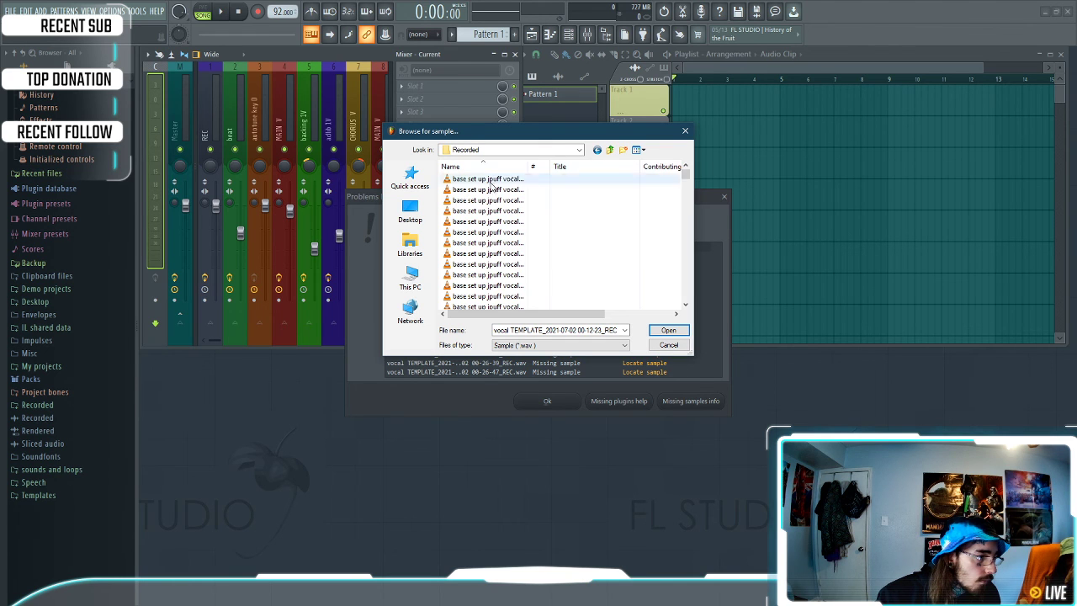
left_click(667, 331)
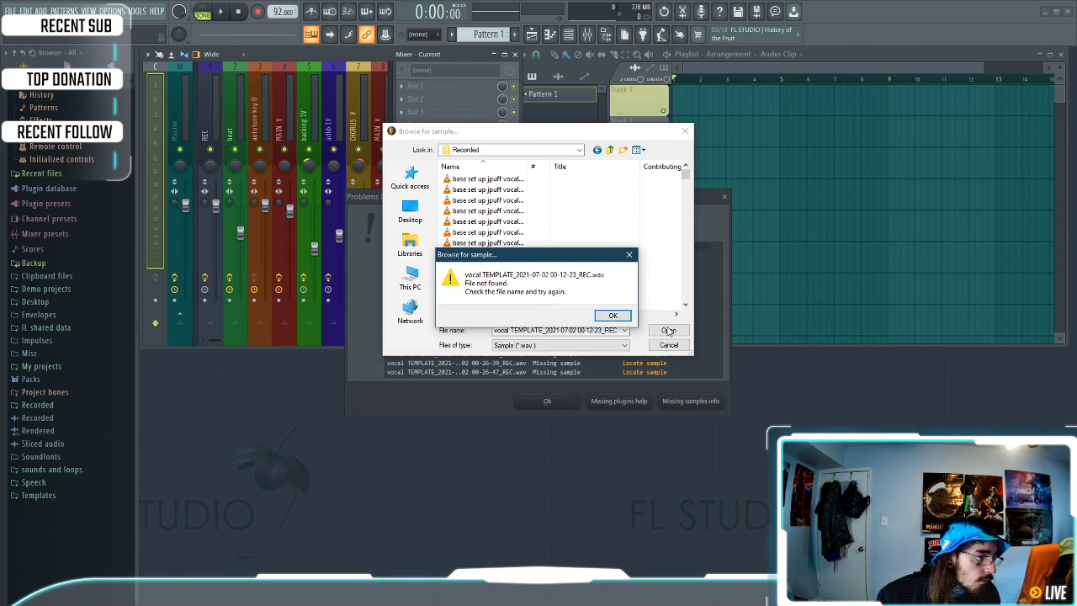
left_click(613, 317)
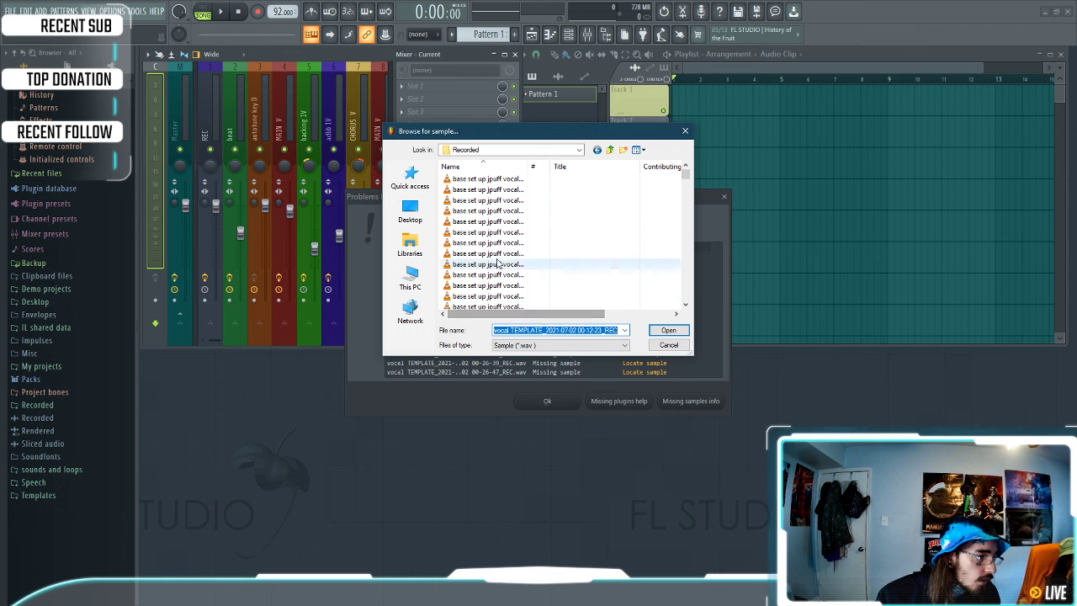
left_click(685, 131)
left_click(645, 296)
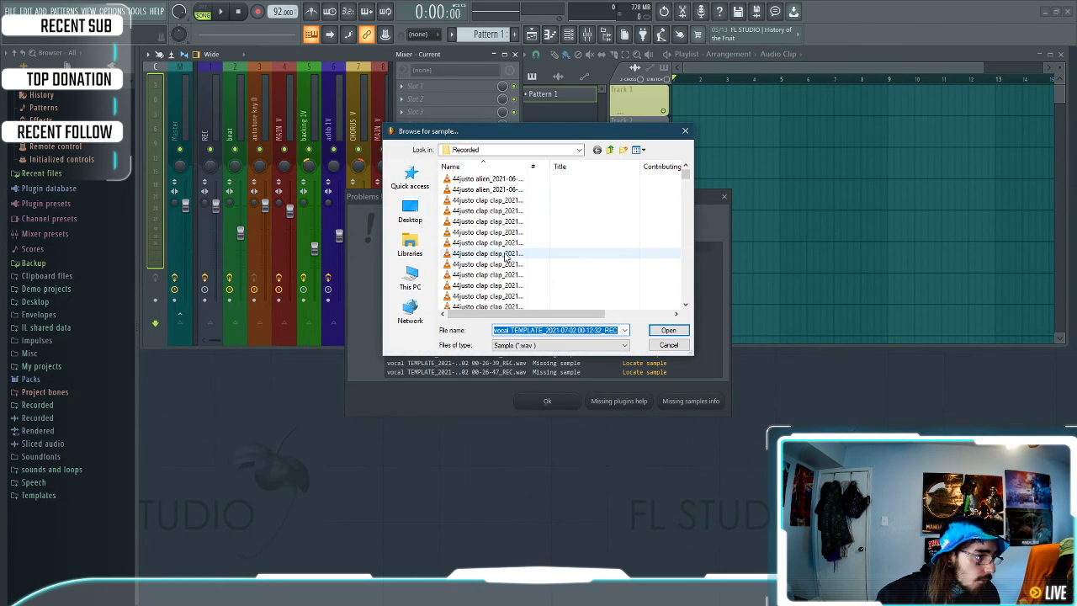
left_click(672, 329)
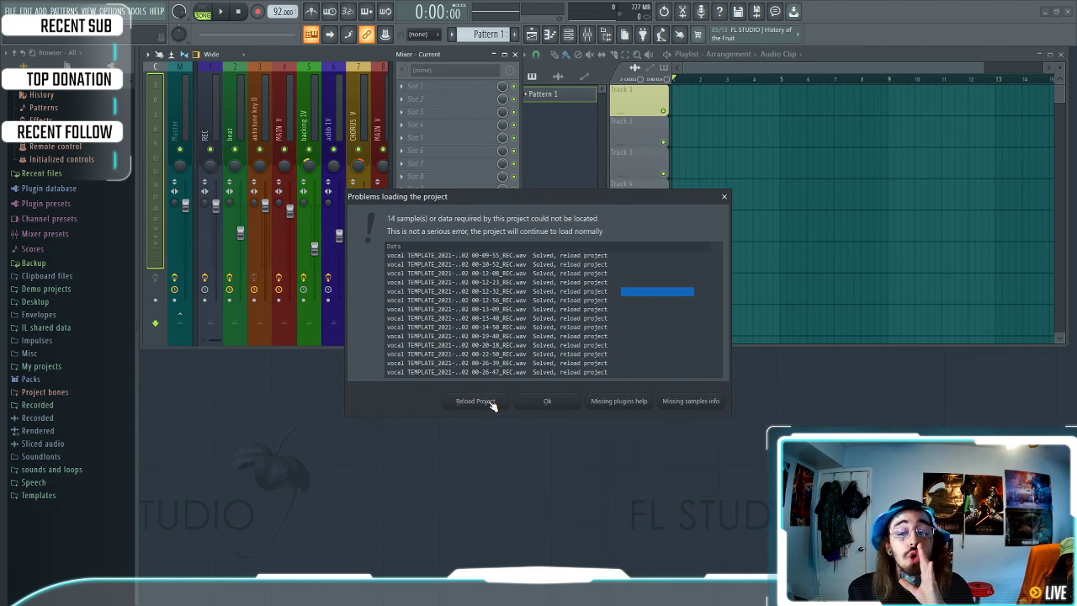
left_click(543, 402)
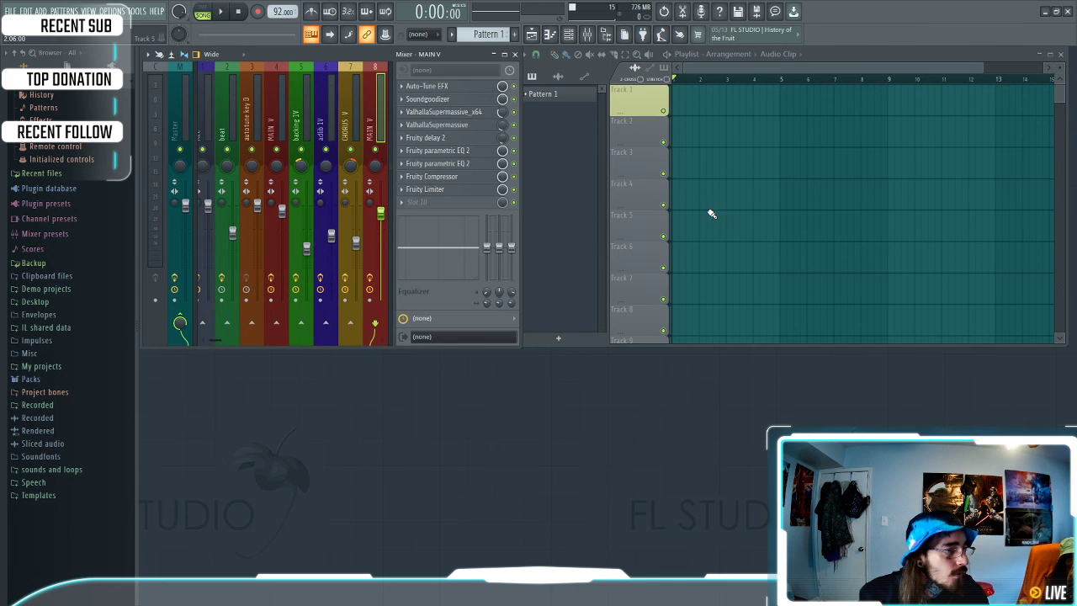
Go through the beat, REC, autotune key, MAIN V, backing and adlib mixer tracks to examine their effect chains
left_click(232, 75)
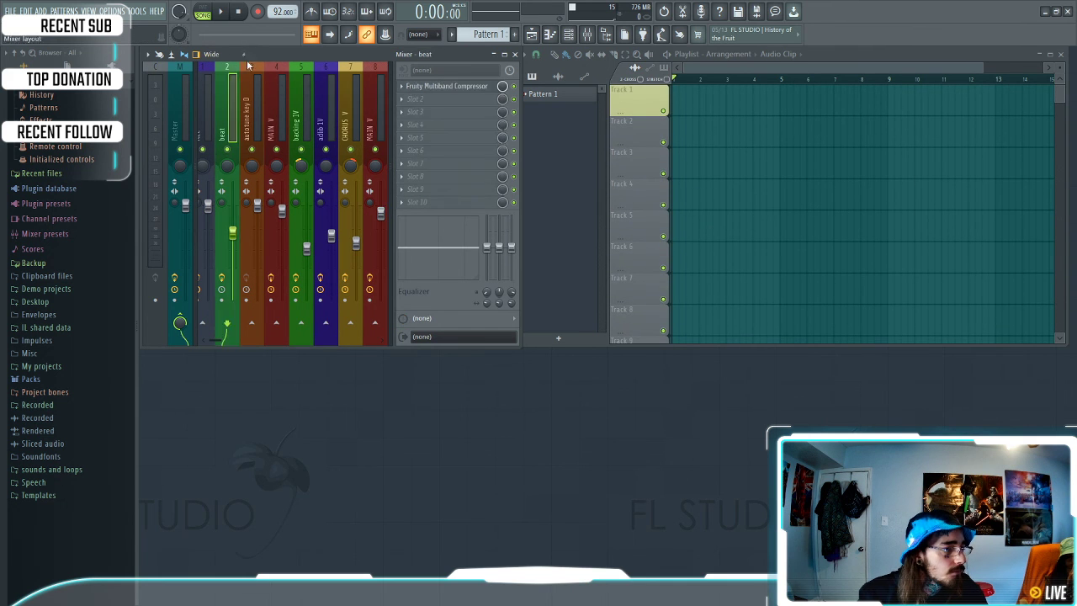
left_click(203, 111)
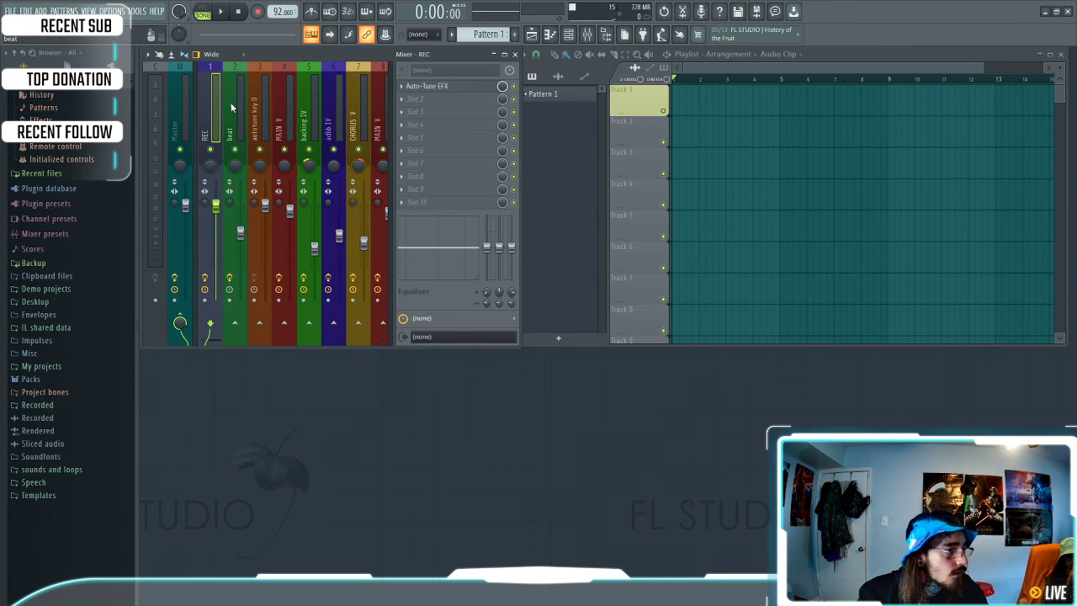
left_click(235, 107)
left_click(258, 105)
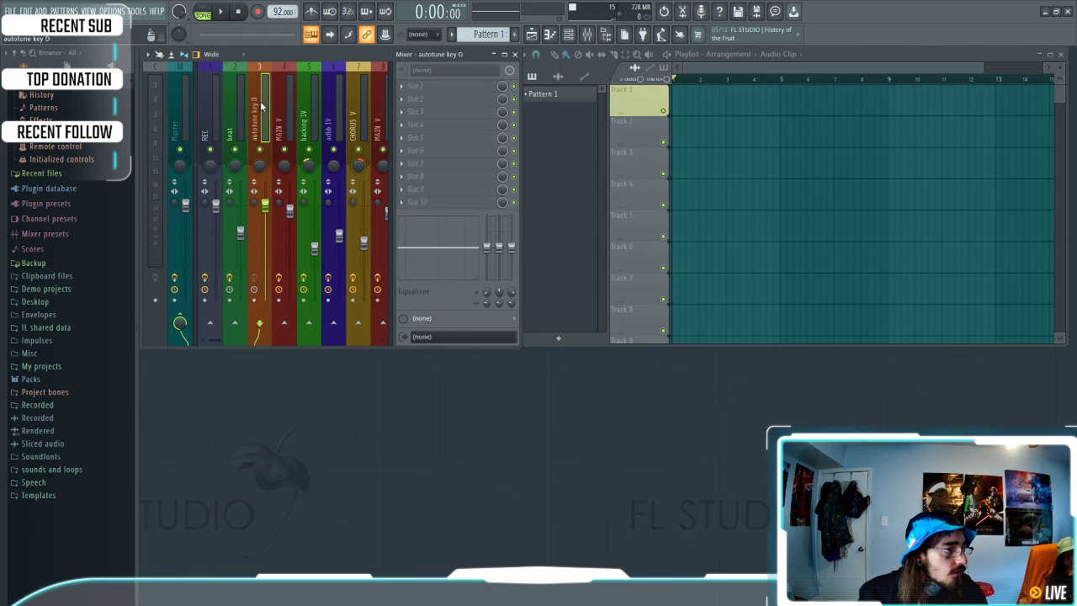
left_click(277, 104)
left_click(308, 106)
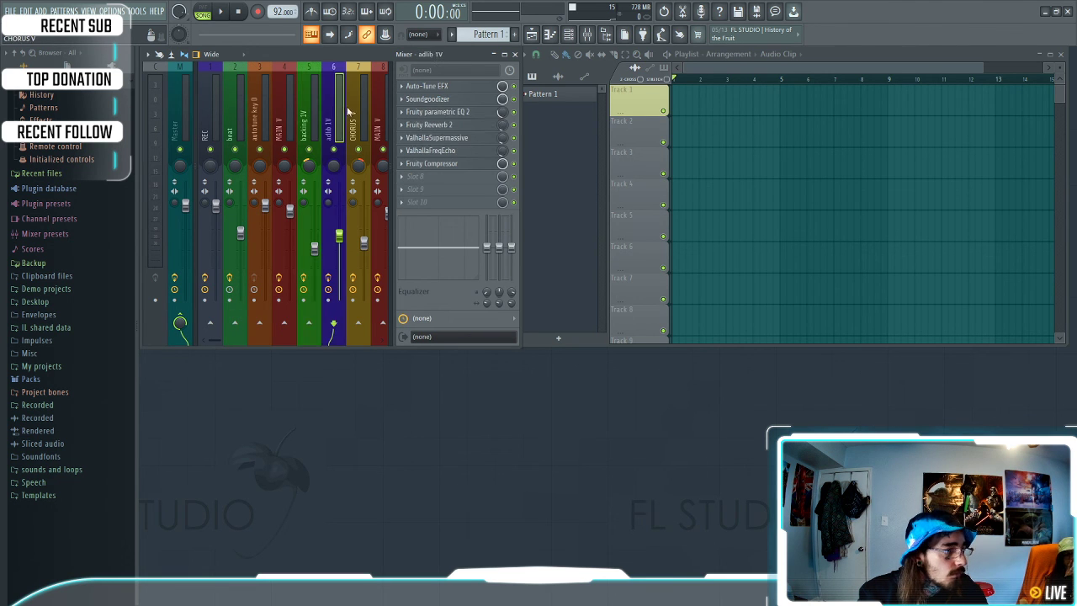
left_click(378, 114)
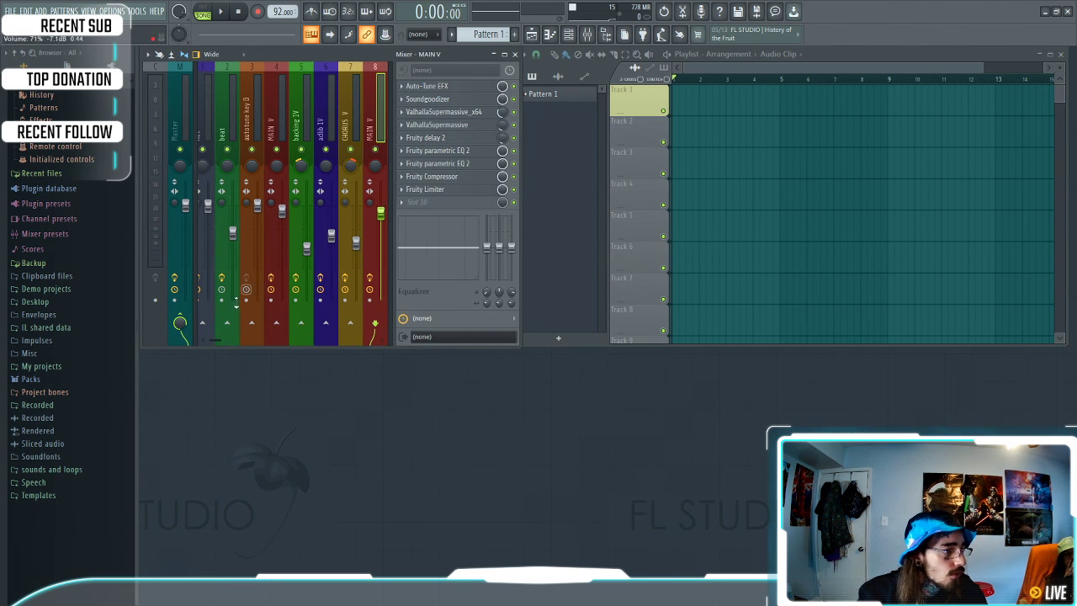
Compare the effect slots of the ring and bb phone voice 2 mixer tracks
scroll(217, 340, "down", 3)
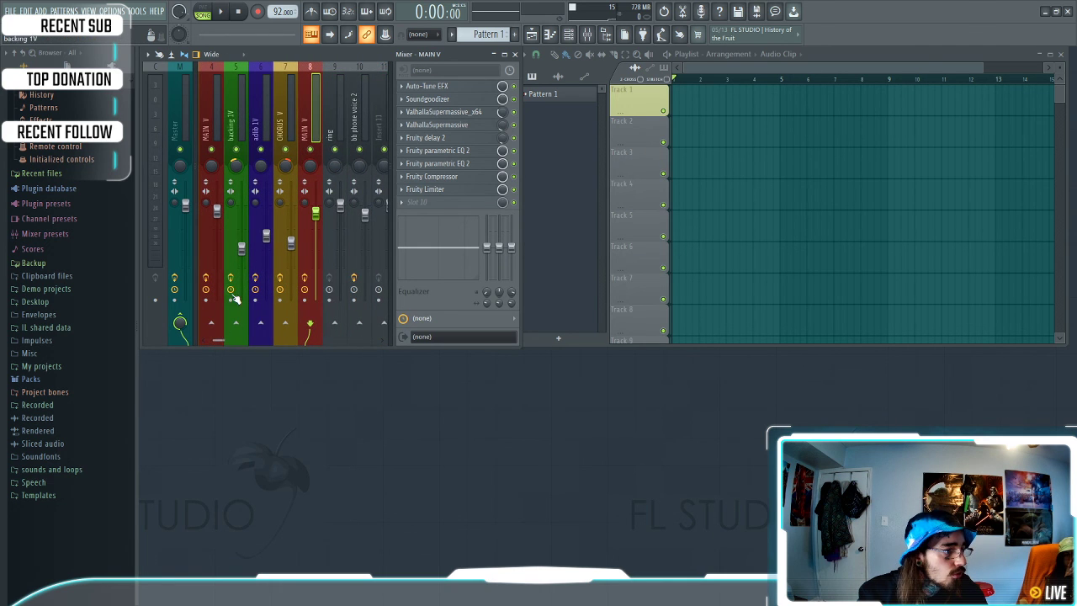
left_click(338, 120)
left_click(360, 118)
left_click(340, 116)
left_click(357, 114)
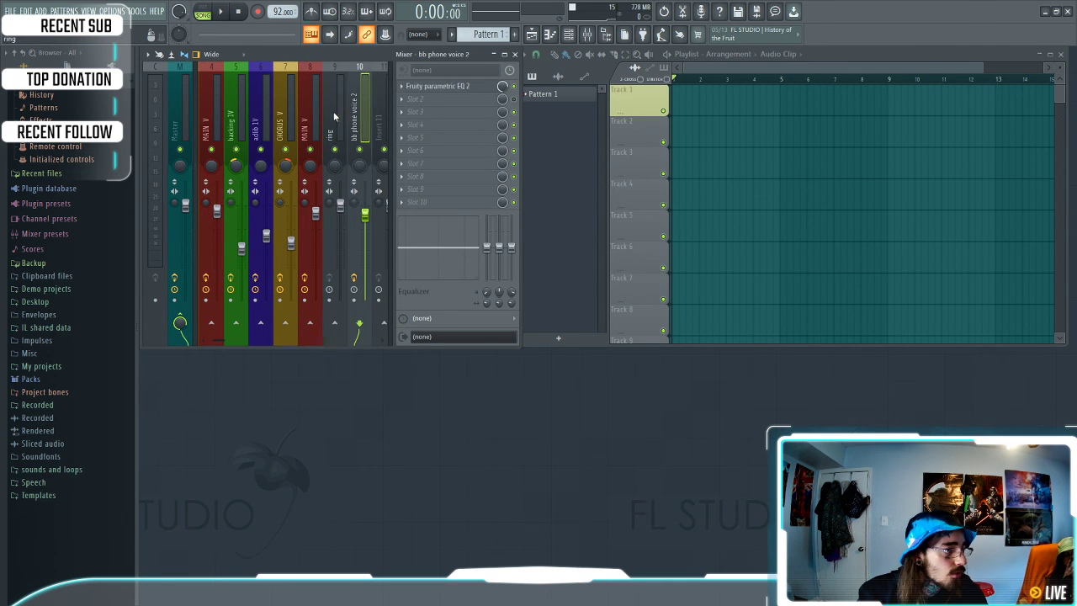
left_click(335, 114)
left_click(355, 113)
left_click(337, 115)
left_click(357, 114)
left_click(337, 119)
left_click(357, 115)
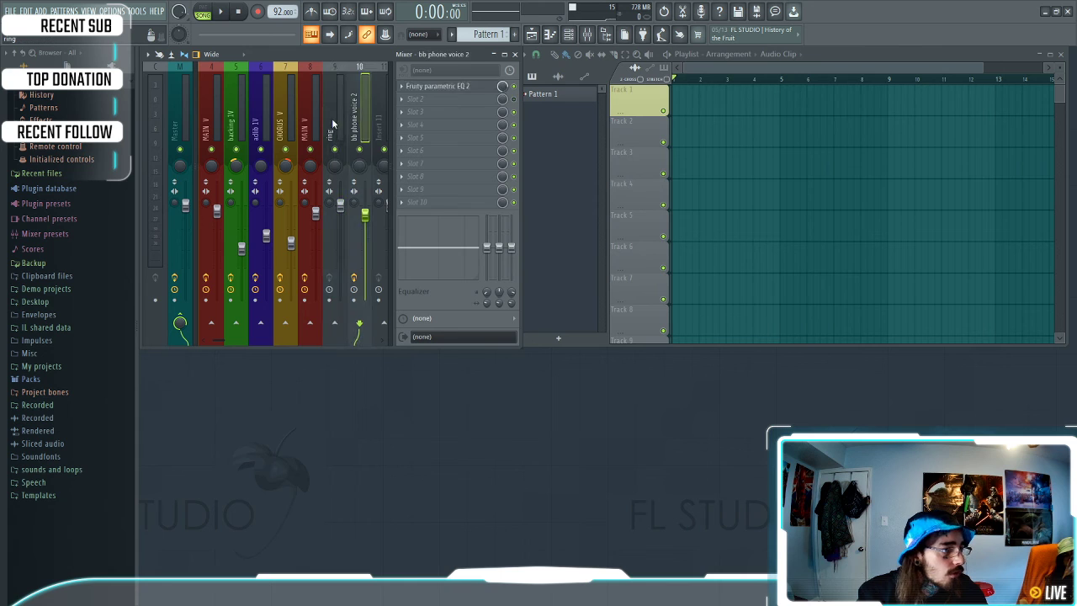
left_click(337, 118)
left_click(357, 114)
left_click(337, 117)
left_click(357, 115)
left_click(333, 125)
left_click(356, 121)
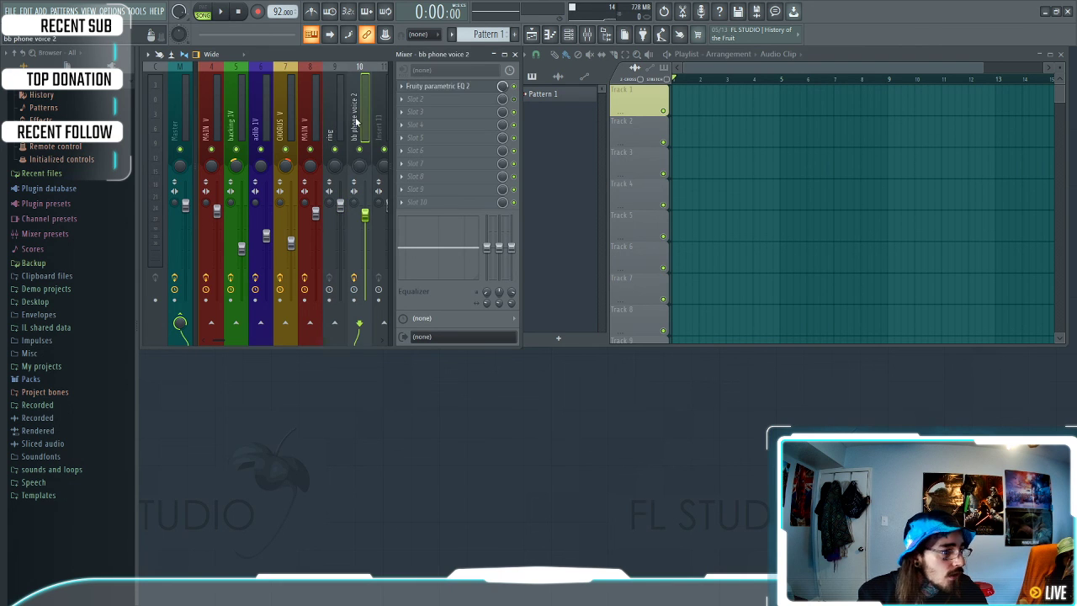
left_click(335, 118)
left_click(356, 116)
left_click(336, 116)
left_click(355, 116)
left_click(333, 117)
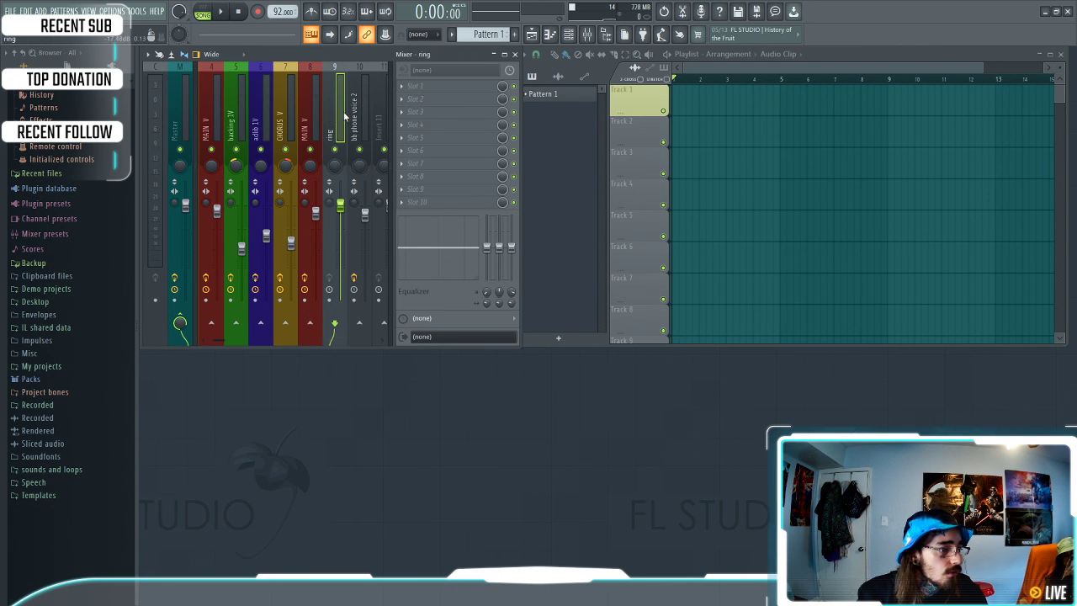
left_click(355, 116)
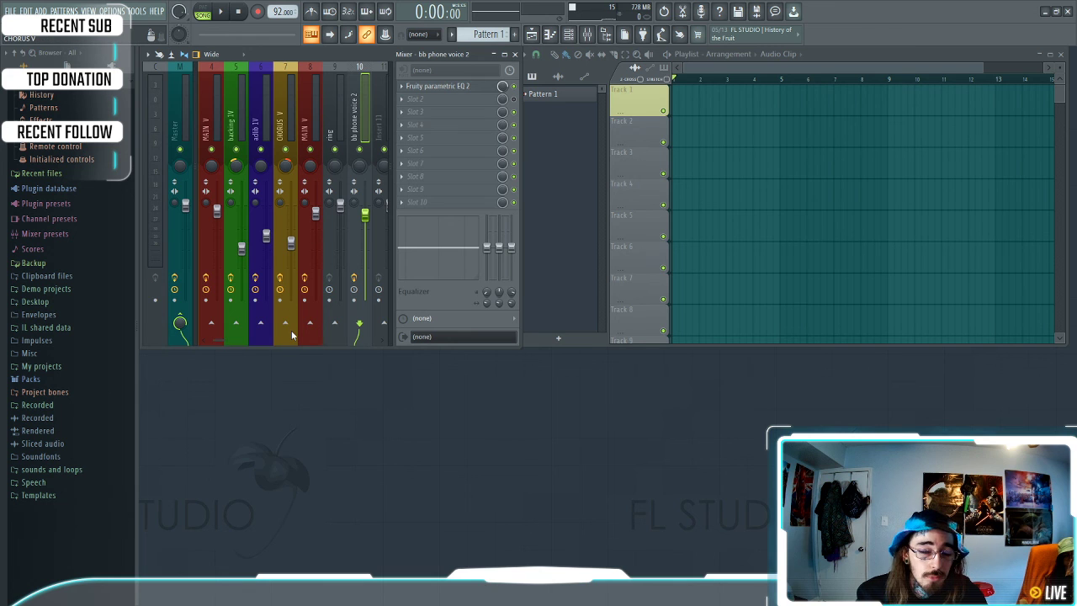
Return to the first mixer tracks and select the autotune key D track
left_click_drag(220, 341, 191, 369)
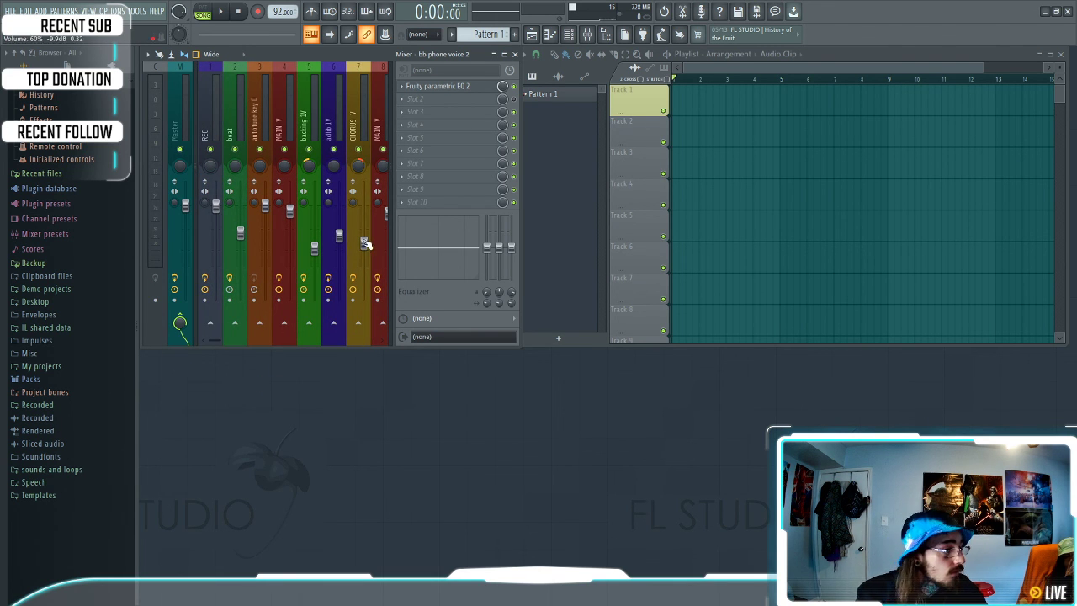
left_click(261, 118)
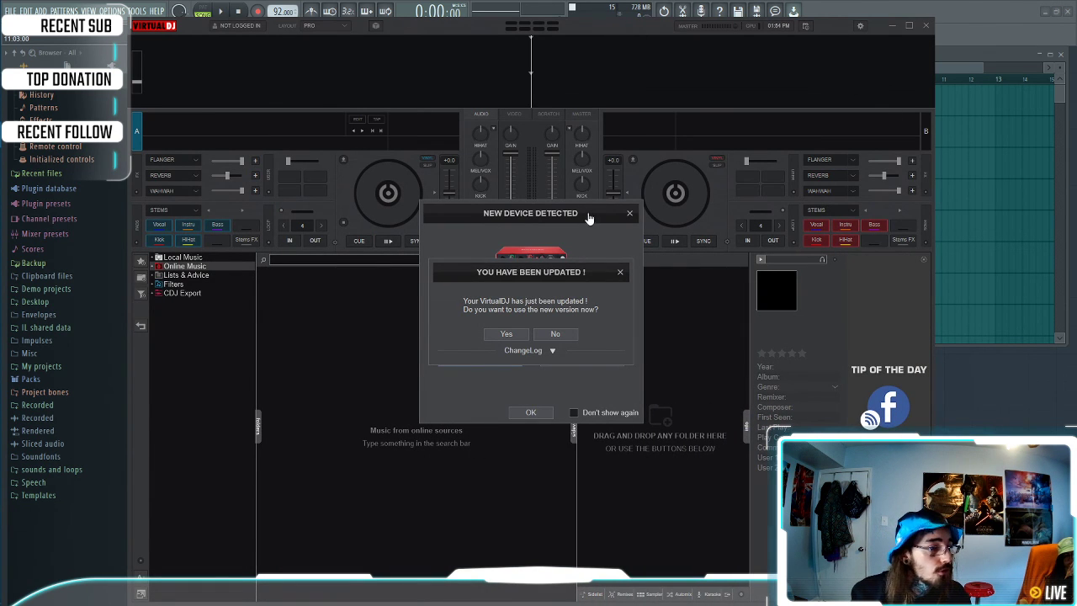
Decline VirtualDJ's update, dismiss its sign-in and new-device dialogs, and close VirtualDJ to return to FL Studio
left_click(555, 334)
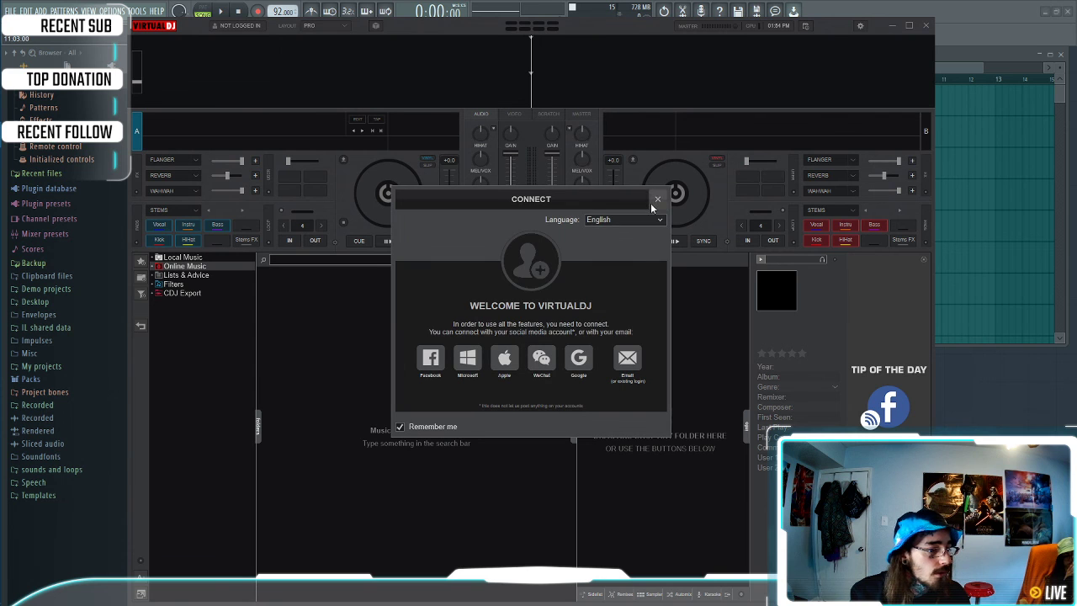
left_click(657, 199)
left_click(505, 343)
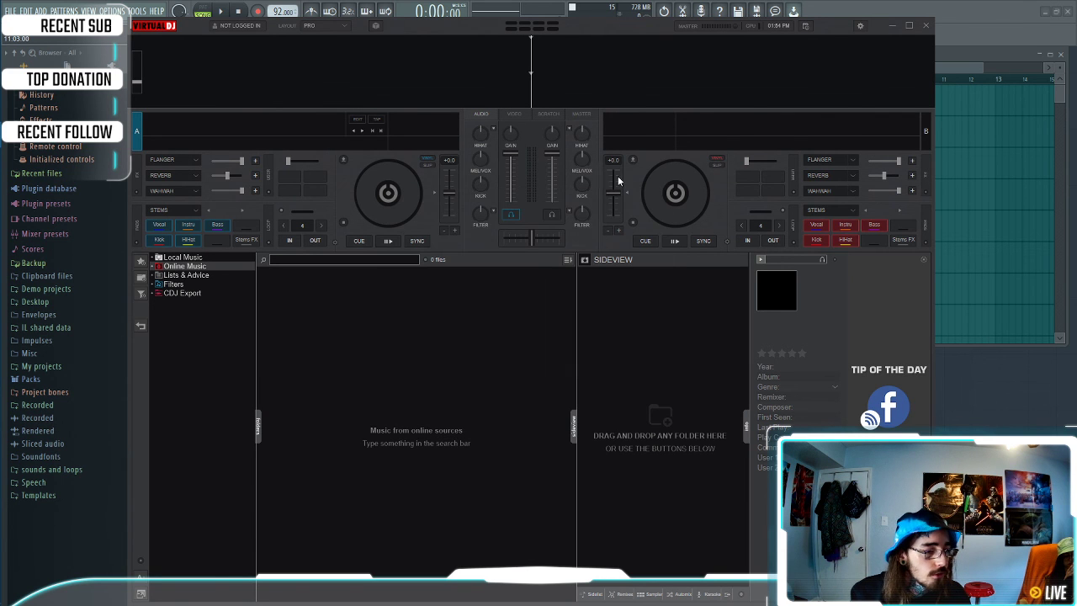
left_click_drag(664, 28, 694, 344)
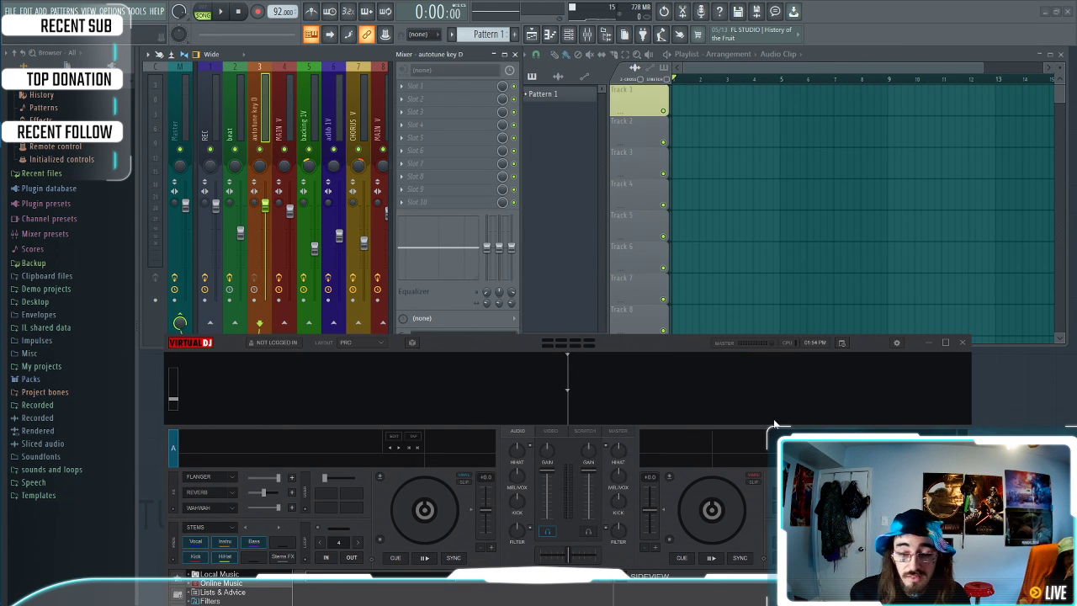
left_click(964, 345)
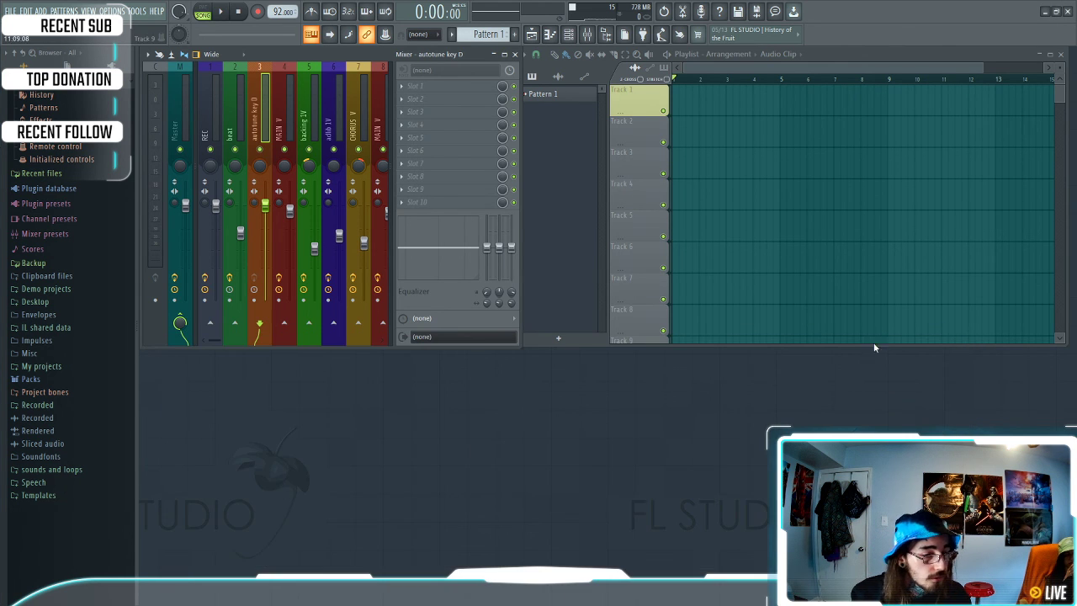
Rename mixer track 3 to autotune key C
right_click(261, 117)
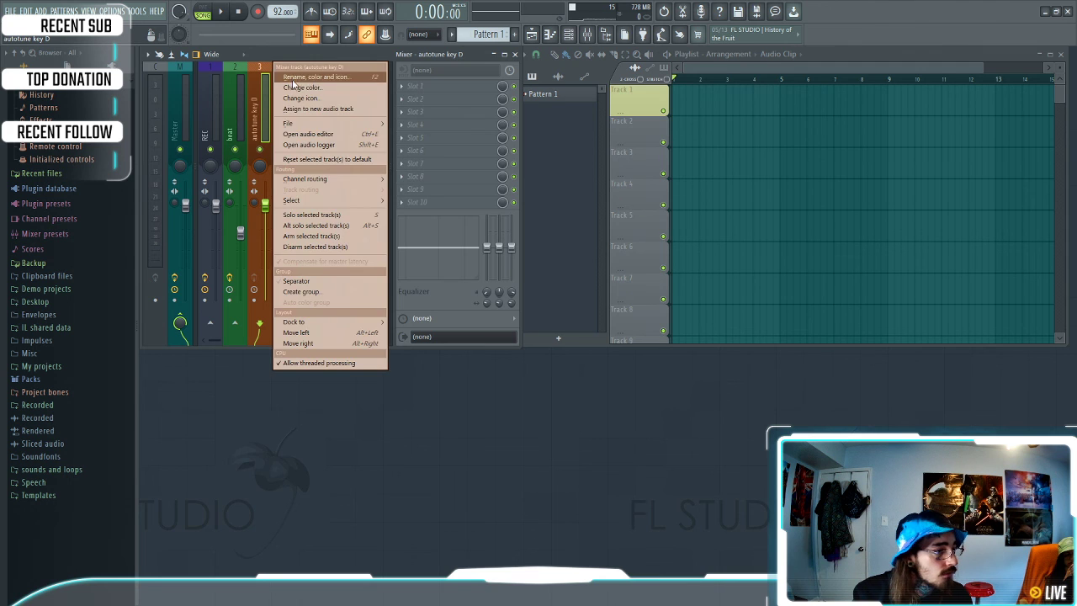
left_click(295, 77)
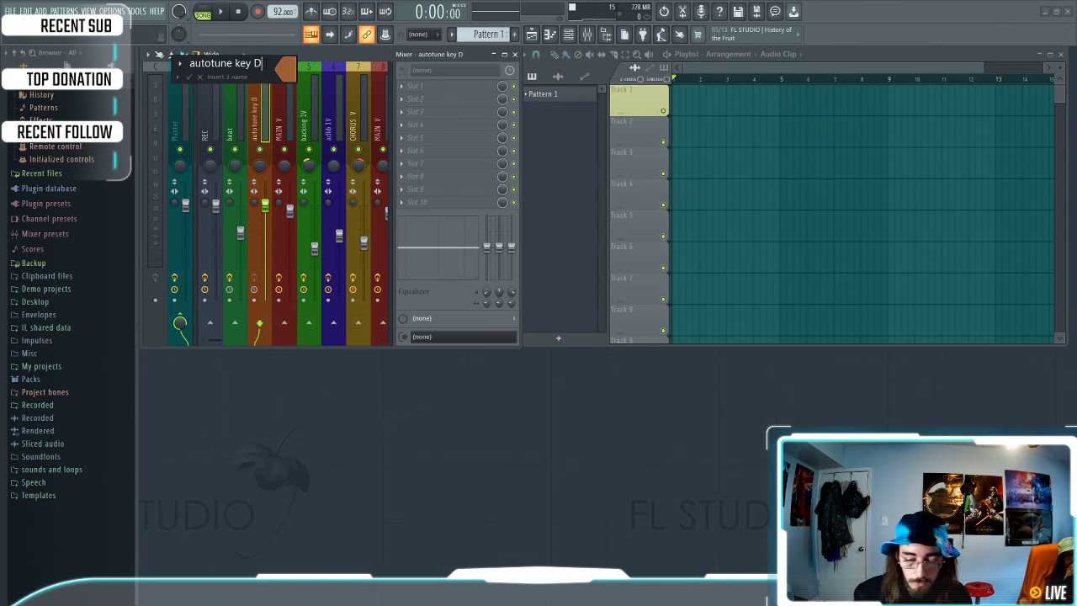
key("BackSpace")
type("C")
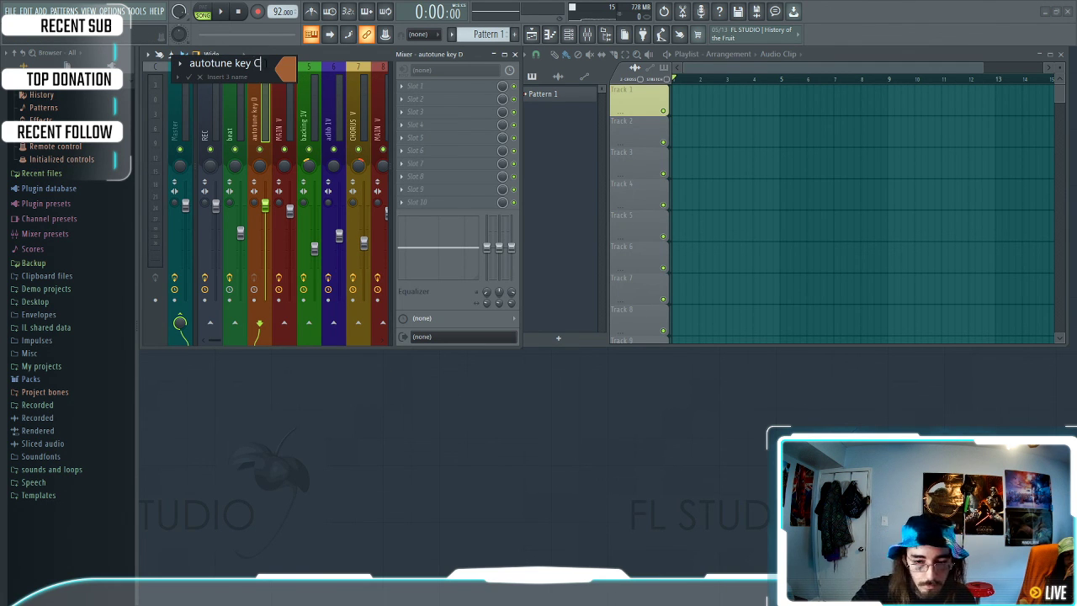
key("Return")
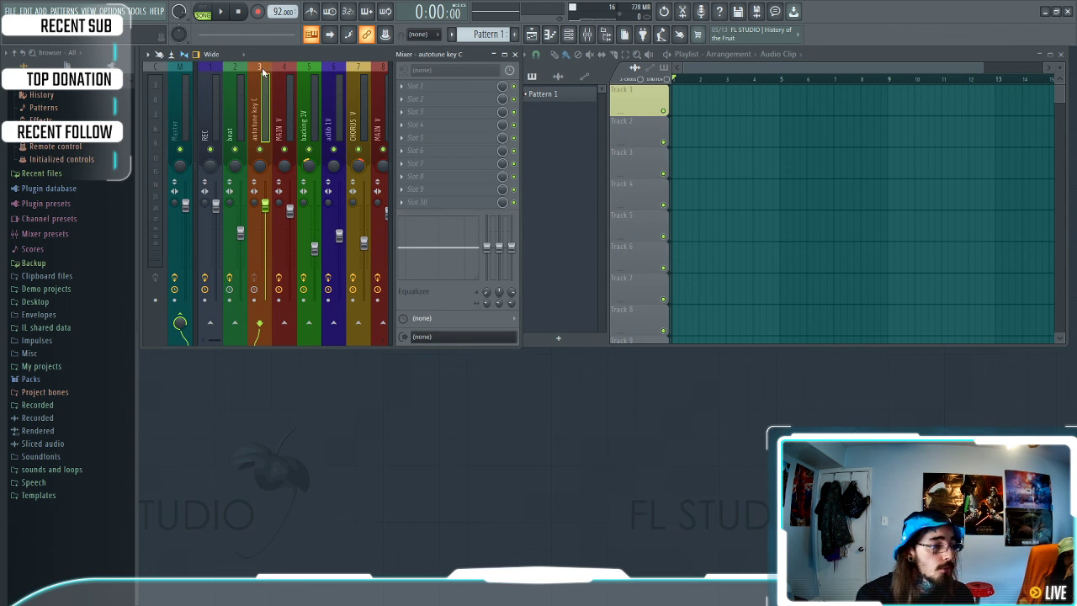
Correct the name of mixer track 3 to autotune key Cb
right_click(257, 101)
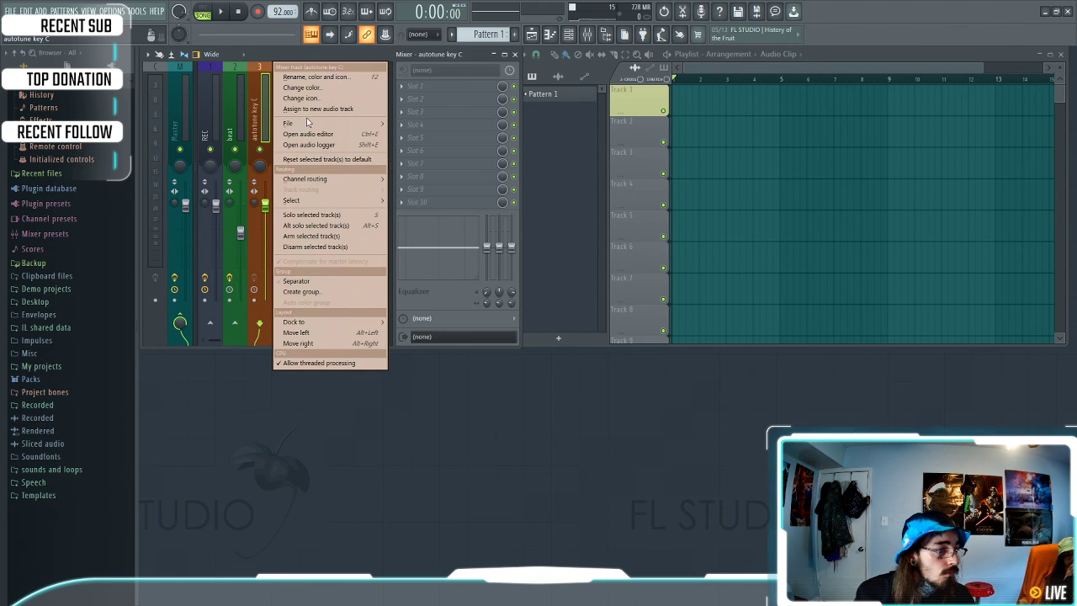
mouse_move(314, 124)
left_click(287, 77)
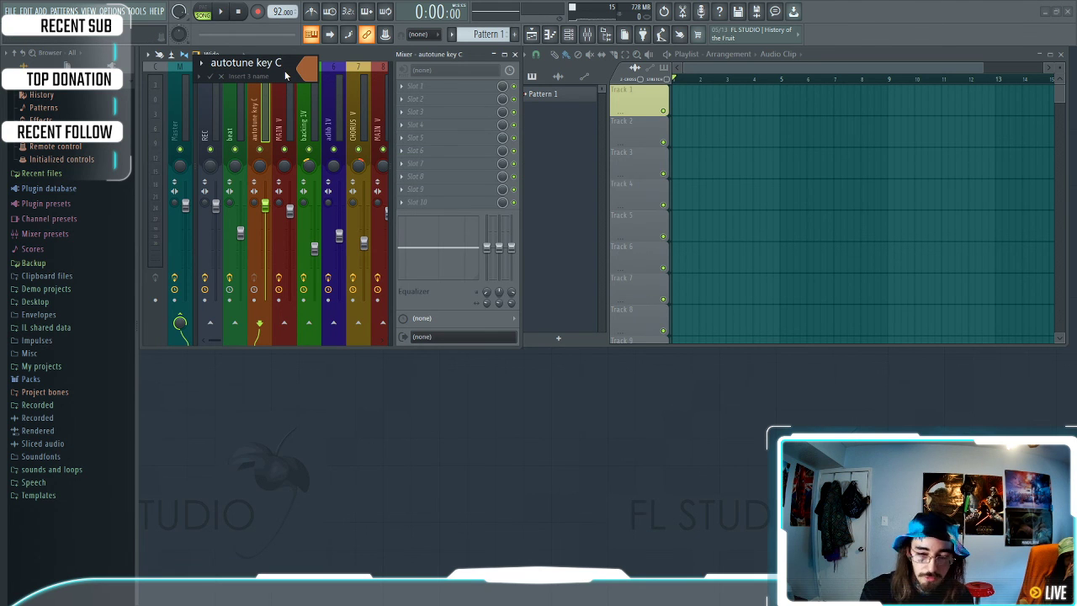
type("b")
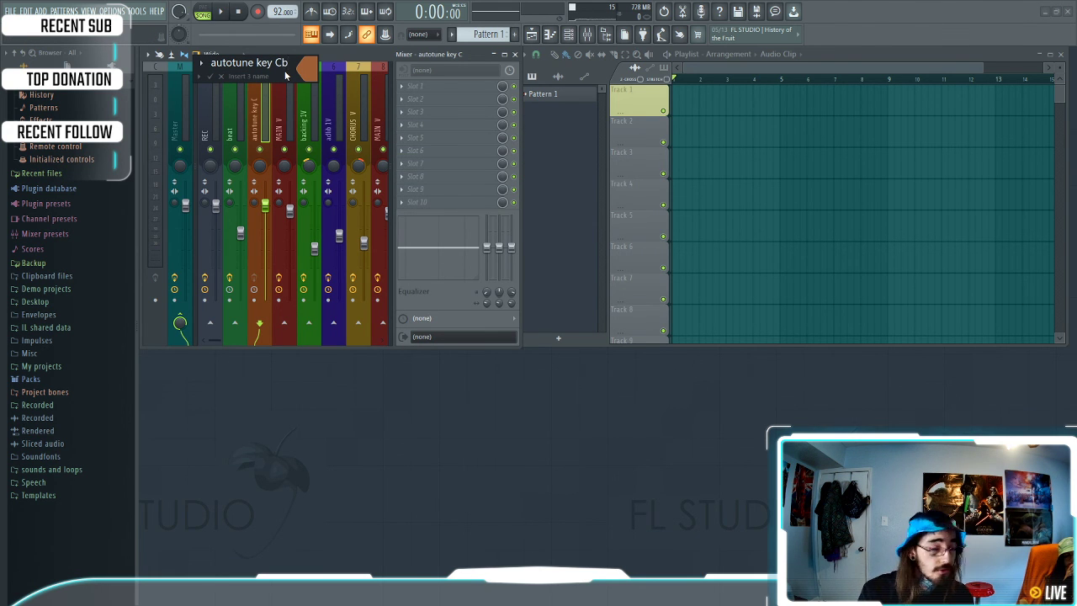
key("Return")
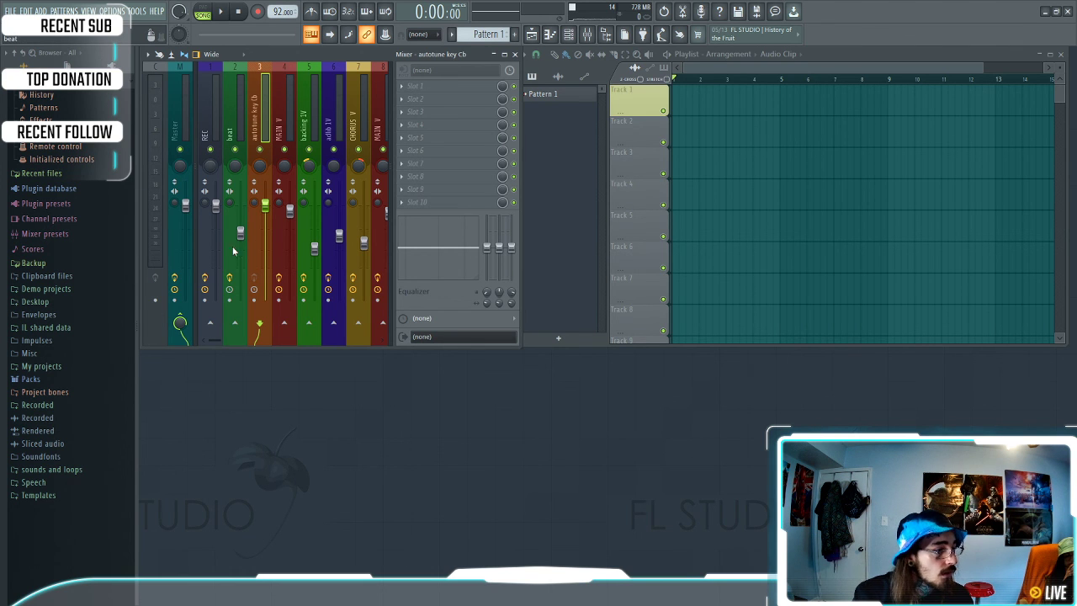
Set the key of Auto-Tune EFX on mixer track 4 (MAIN V) to Db and close the plugin
left_click(285, 131)
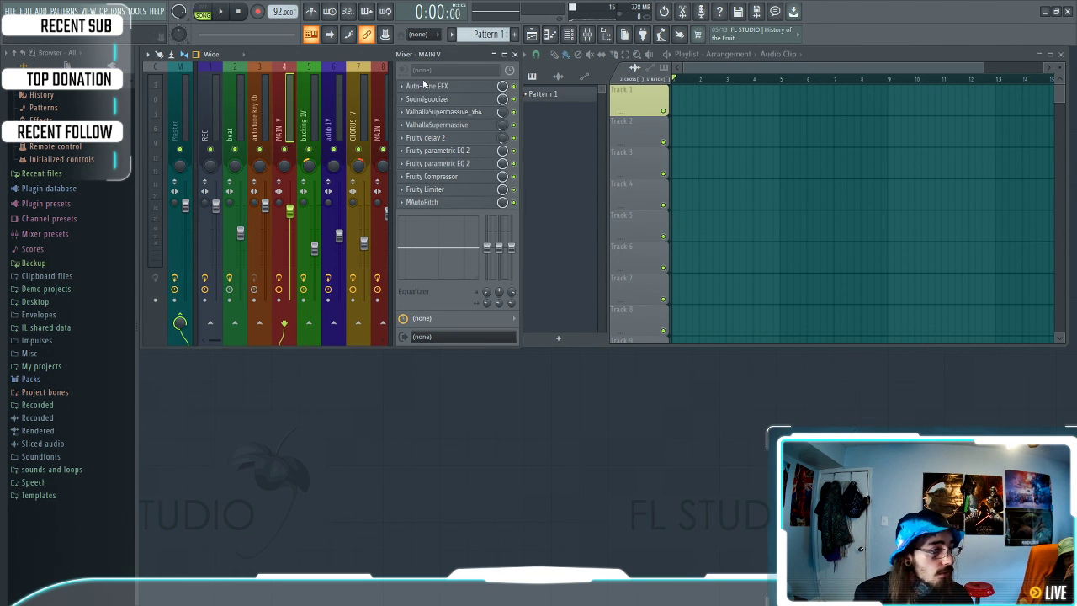
left_click(427, 86)
left_click(499, 173)
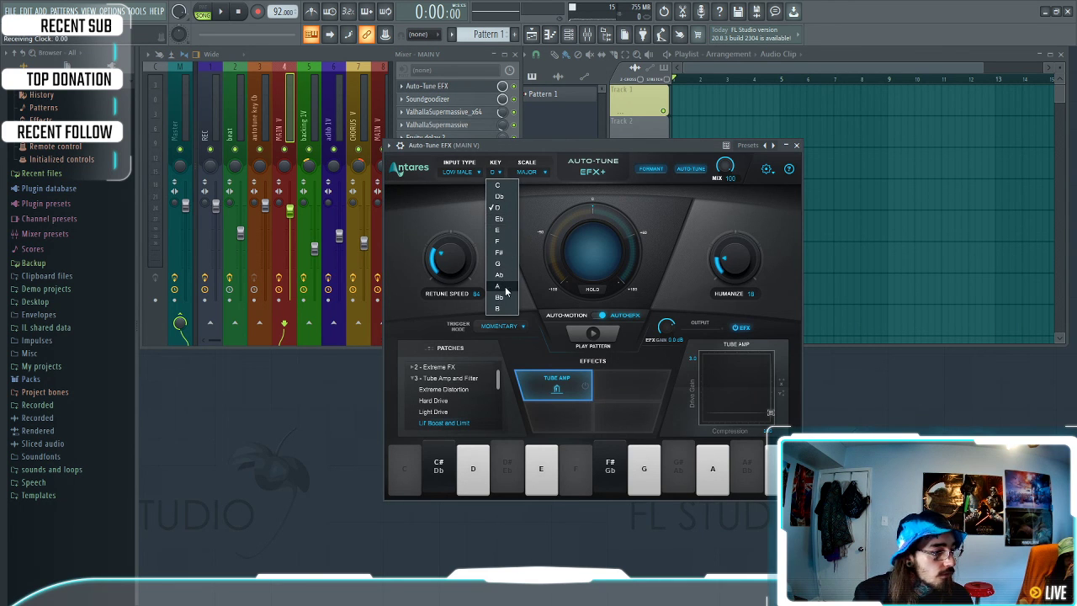
left_click(507, 198)
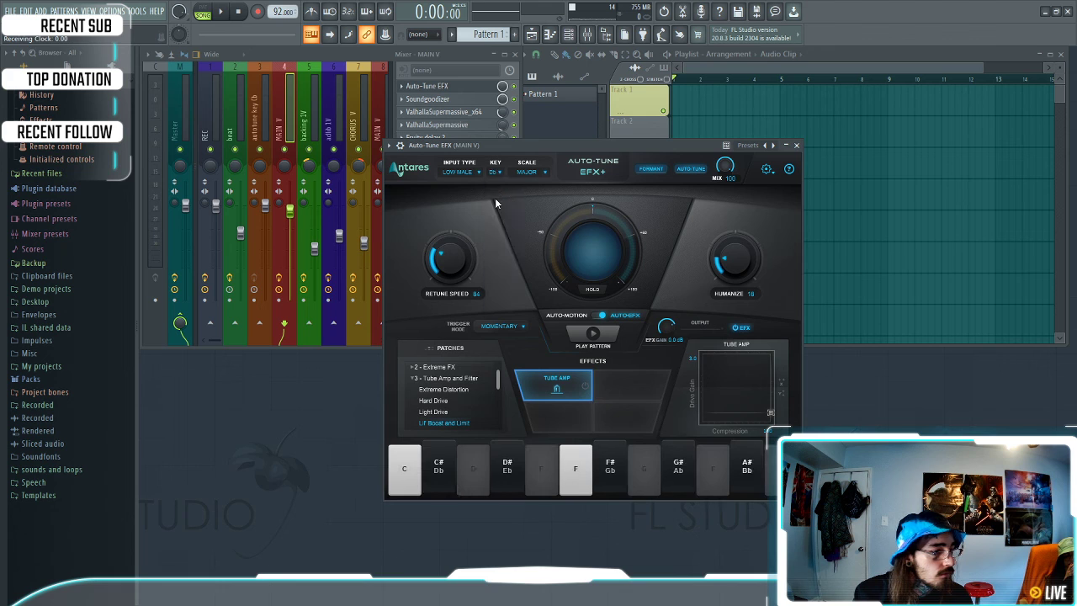
left_click(796, 144)
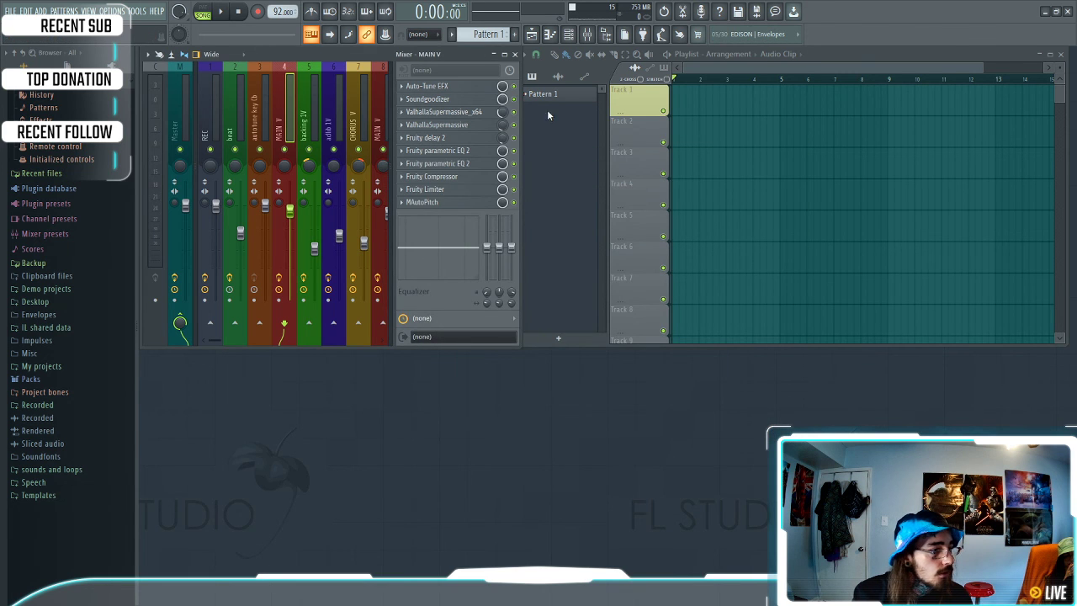
left_click_drag(504, 112, 506, 112)
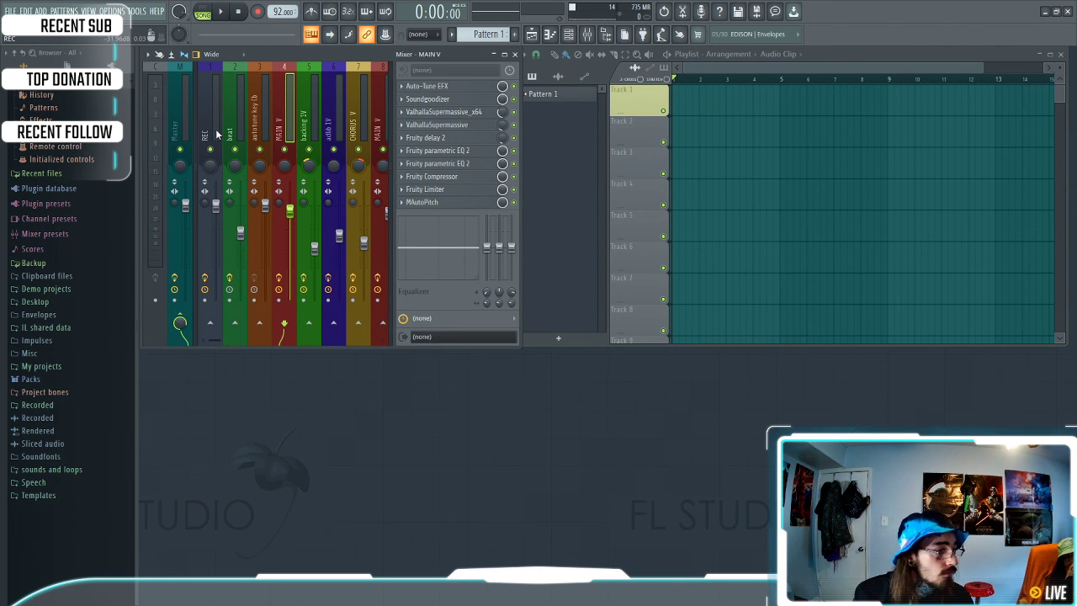
Arm the REC mixer track for recording and set the audio device to Focusrite USB ASIO
left_click(205, 302)
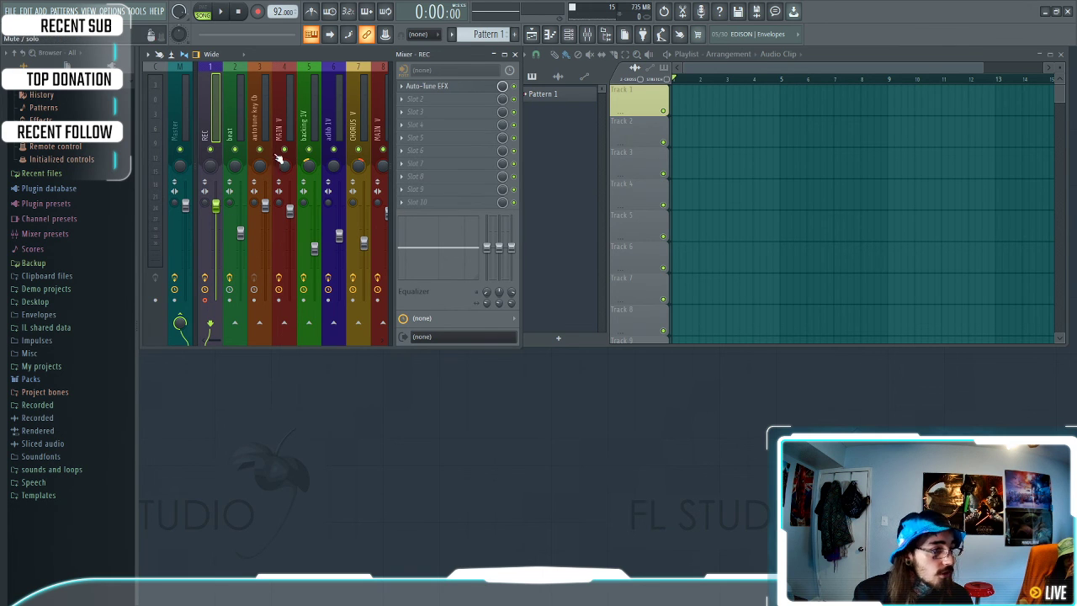
left_click(113, 10)
left_click(128, 47)
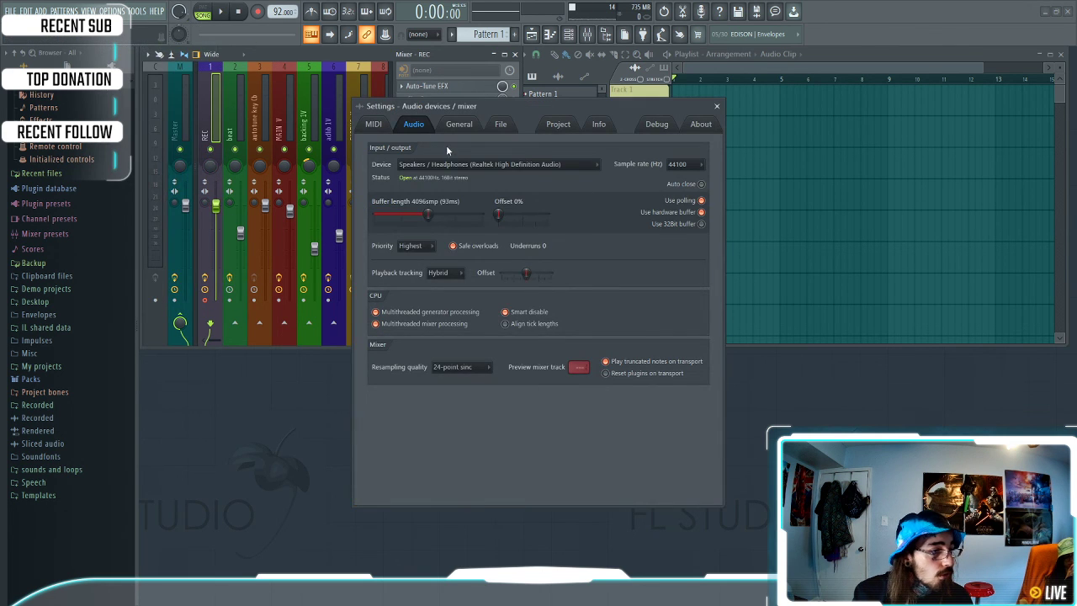
left_click(471, 164)
left_click(455, 269)
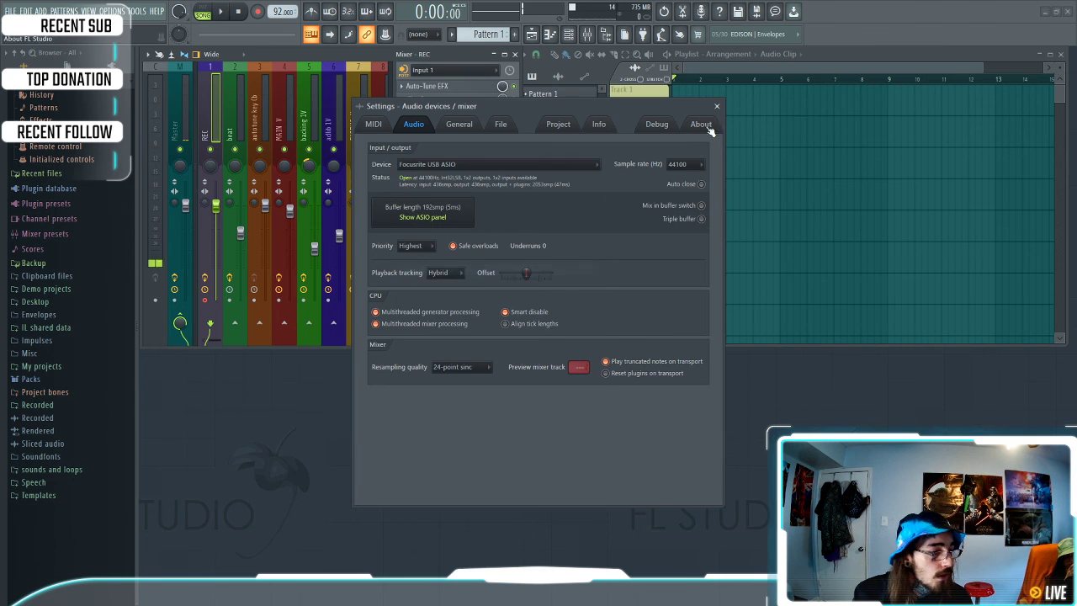
left_click(717, 106)
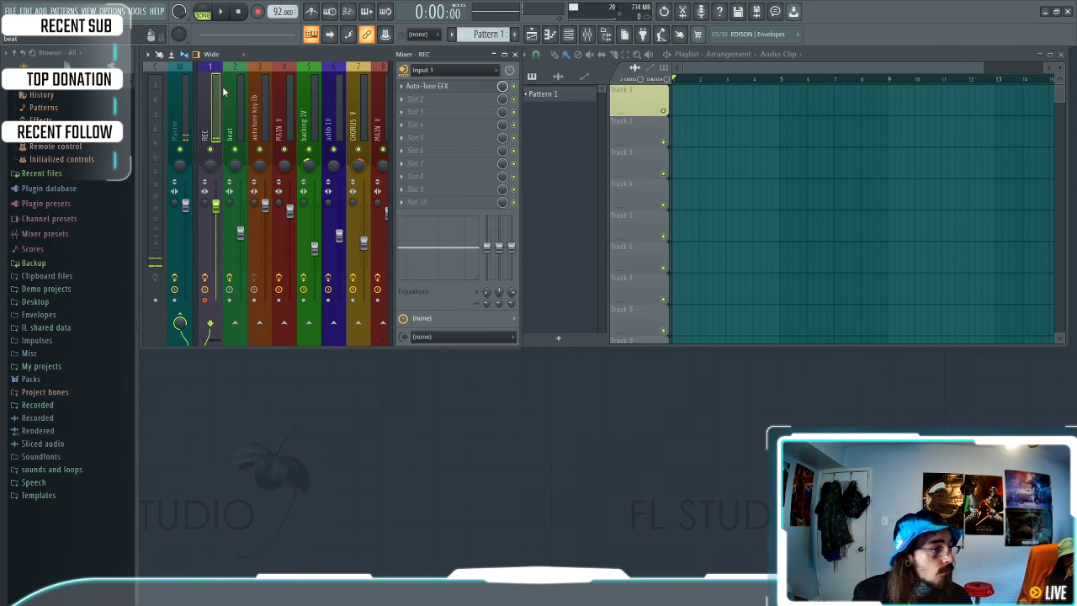
Adjust the retune speed of Auto-Tune EFX on the REC mixer track to about 269 and close the plugin
left_click(431, 87)
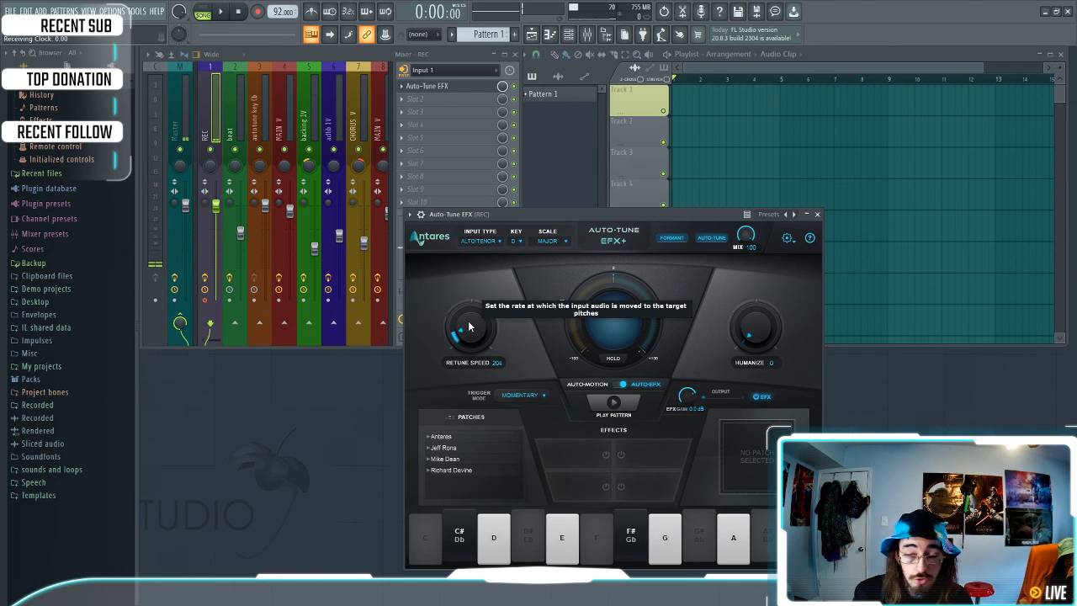
mouse_move(470, 327)
left_mouse_down()
mouse_move(465, 352)
mouse_move(465, 335)
left_mouse_up()
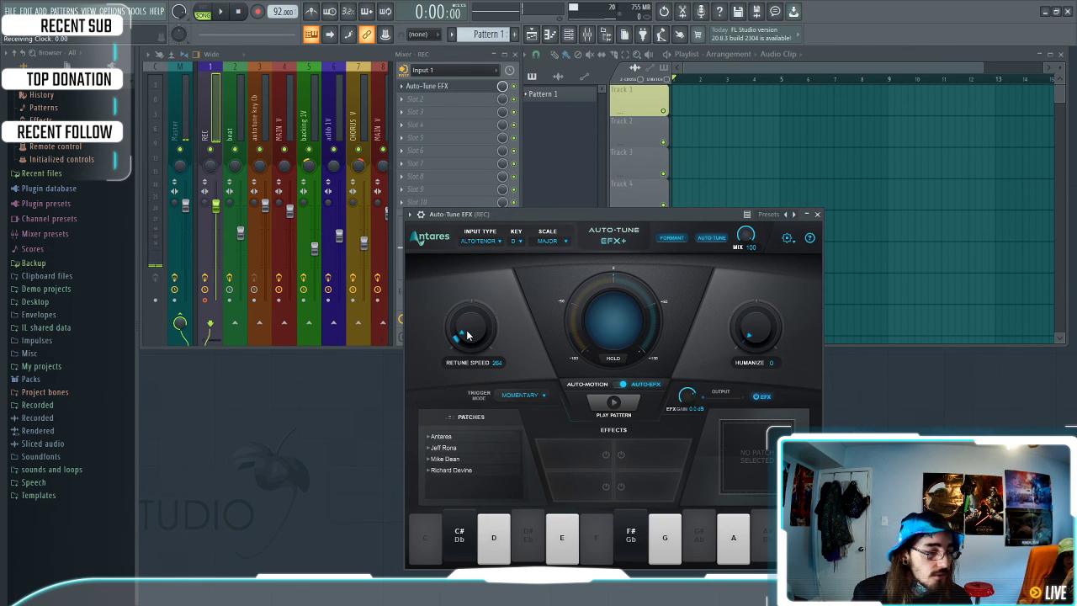
left_click_drag(467, 335, 467, 335)
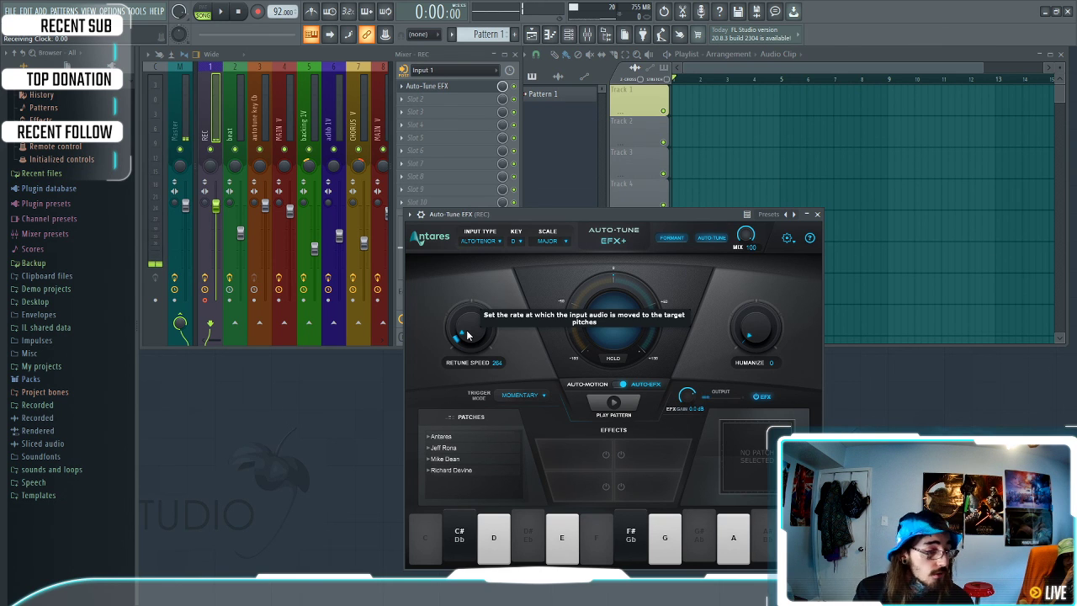
mouse_move(467, 335)
left_mouse_down()
mouse_move(470, 314)
mouse_move(469, 332)
left_mouse_up()
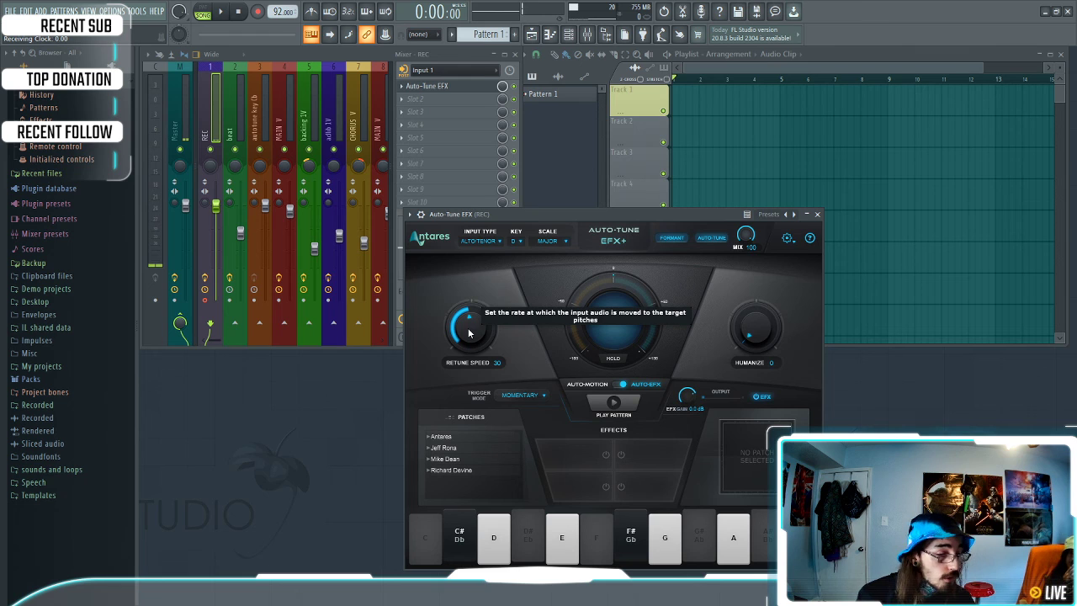
scroll(467, 331, "down", 5)
scroll(466, 337, "down", 10)
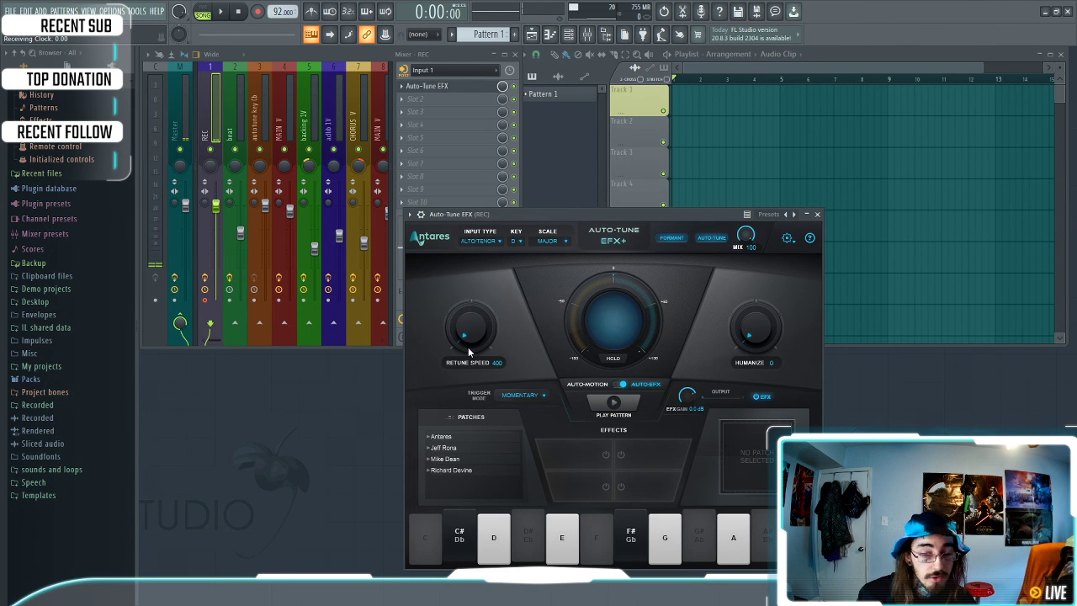
scroll(458, 341, "up", 4)
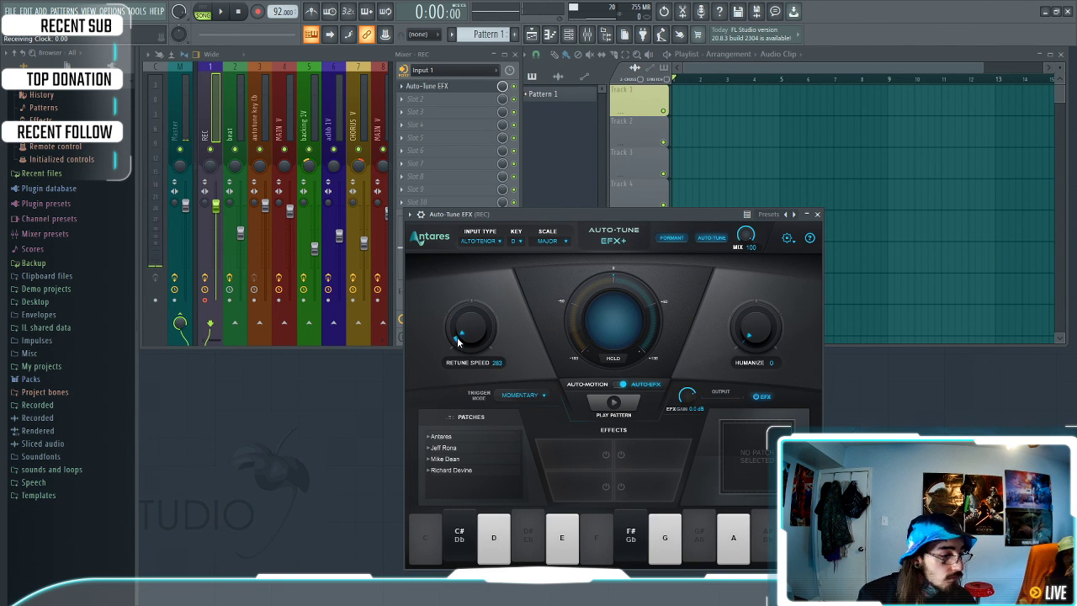
scroll(458, 340, "down", 1)
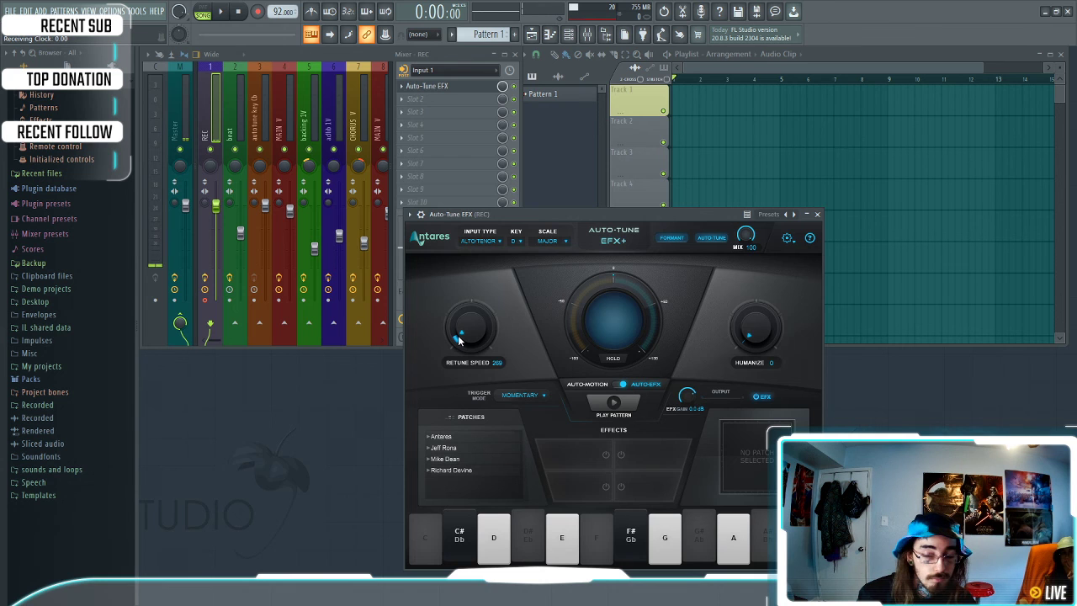
left_click(817, 214)
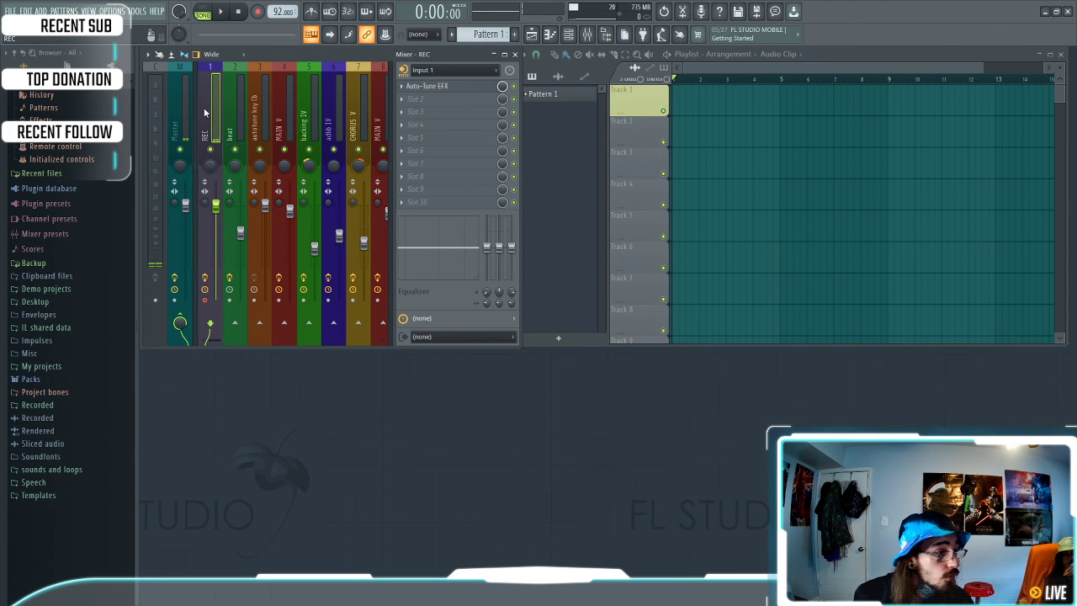
Select the REC mixer track and disconnect its routing to the Master track
left_click(172, 105)
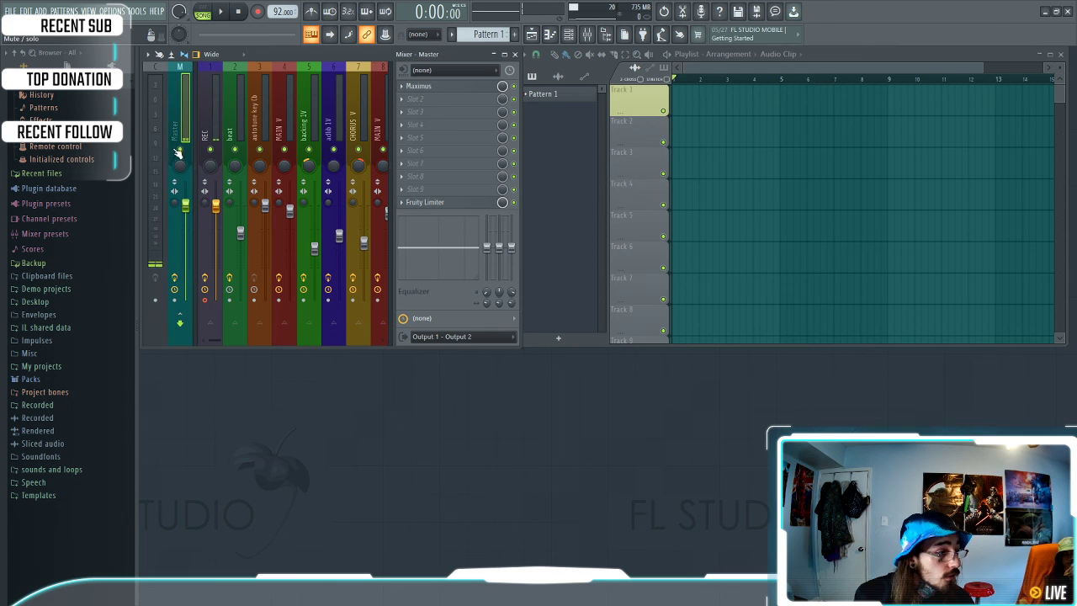
left_click(202, 101)
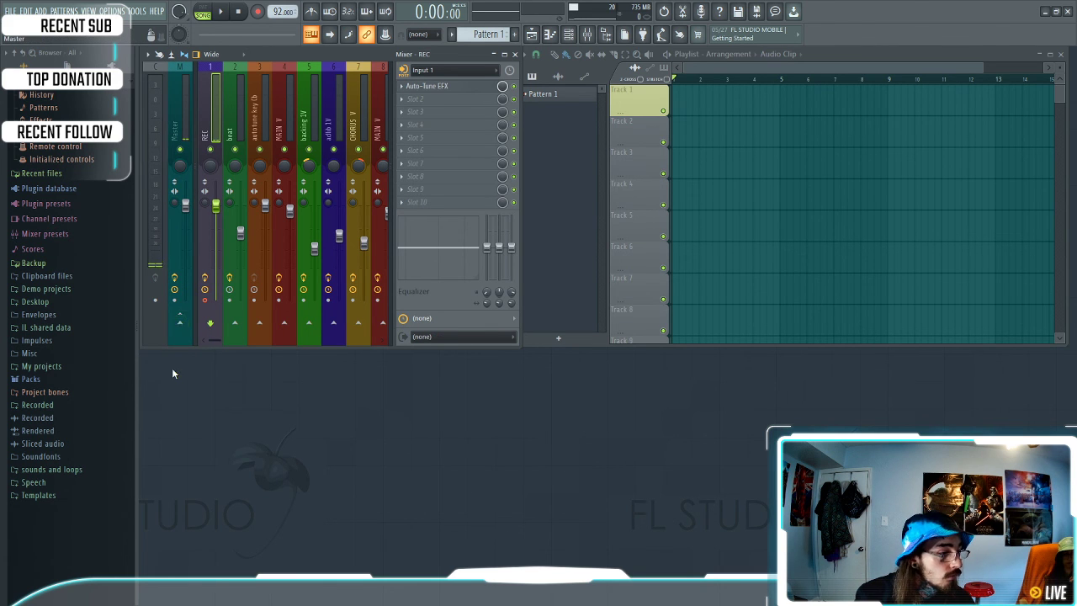